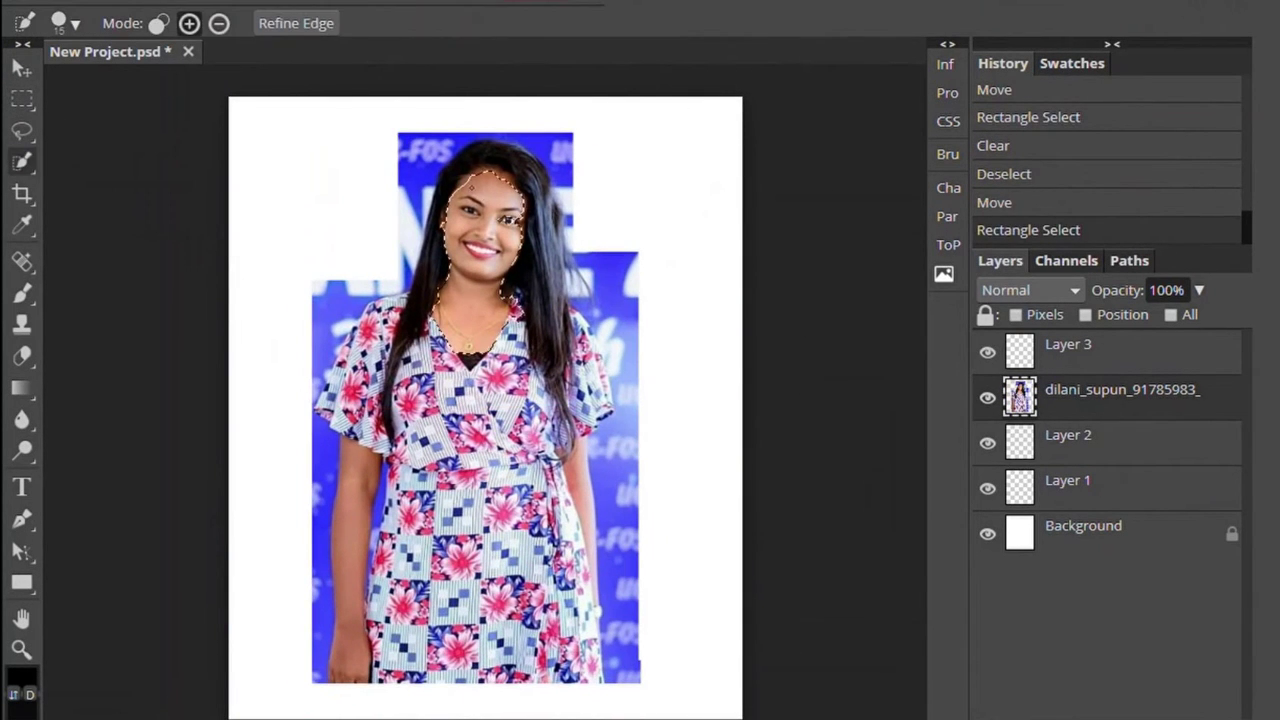
- Run Refine Edge on the woman's selection to output her cutout to a new layer
left_click(296, 22)
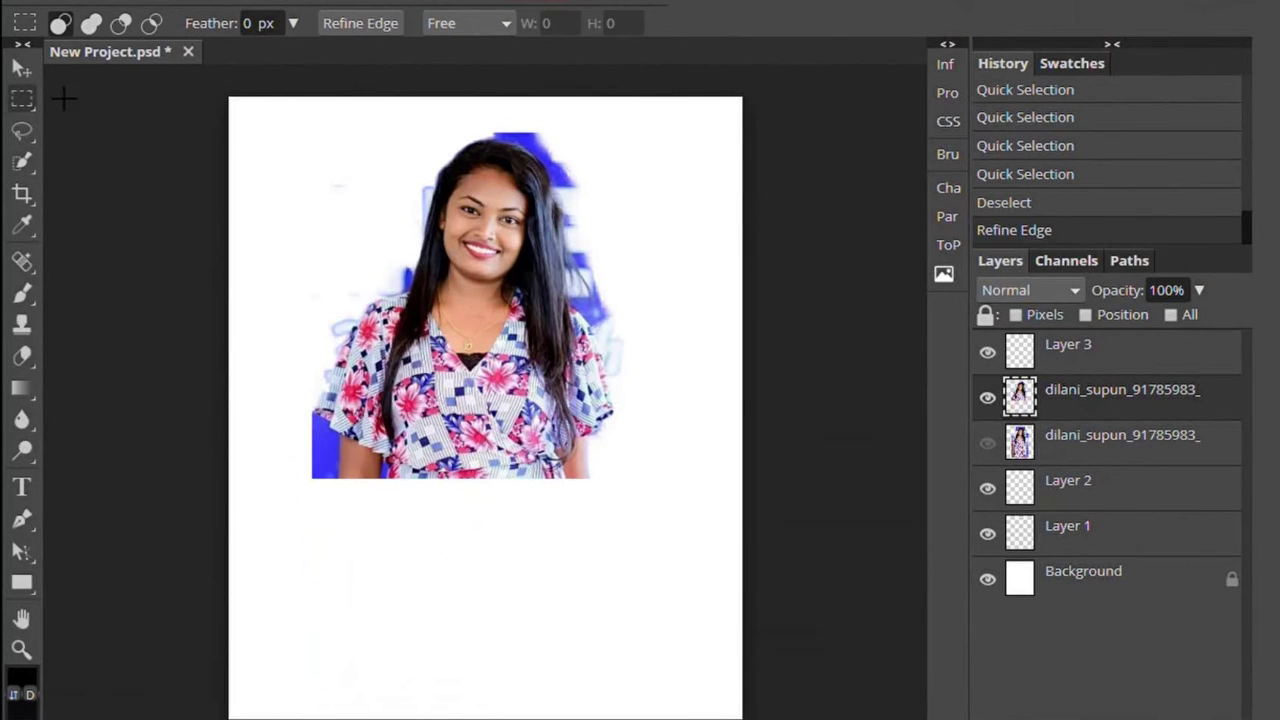
- Lasso and delete the blue patches above the woman's head
scroll(493, 258, "up", 3)
left_click_drag(522, 256, 533, 252)
key("Delete")
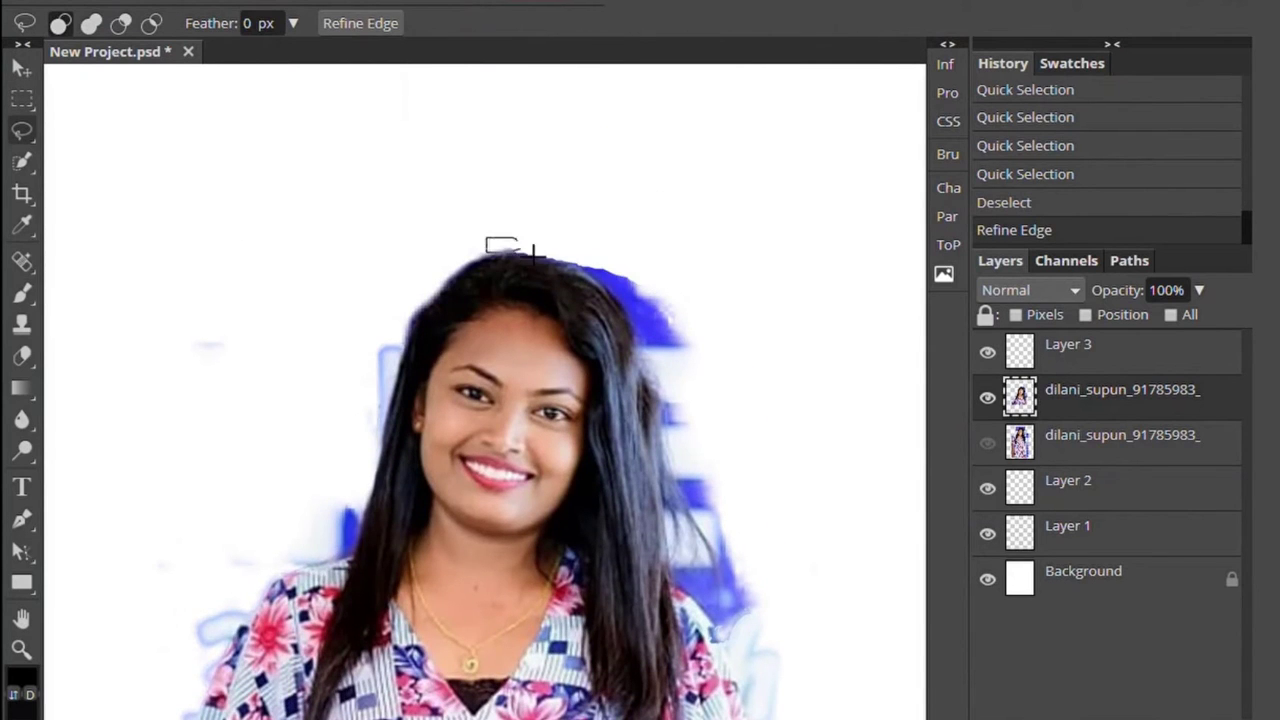
left_click_drag(630, 308, 575, 256)
key("Delete")
scroll(720, 246, "down", 3)
key("Delete")
- Lasso and delete the blue patches beside the hair, then deselect
scroll(685, 287, "down", 3)
left_click_drag(663, 237, 670, 190)
key("Delete")
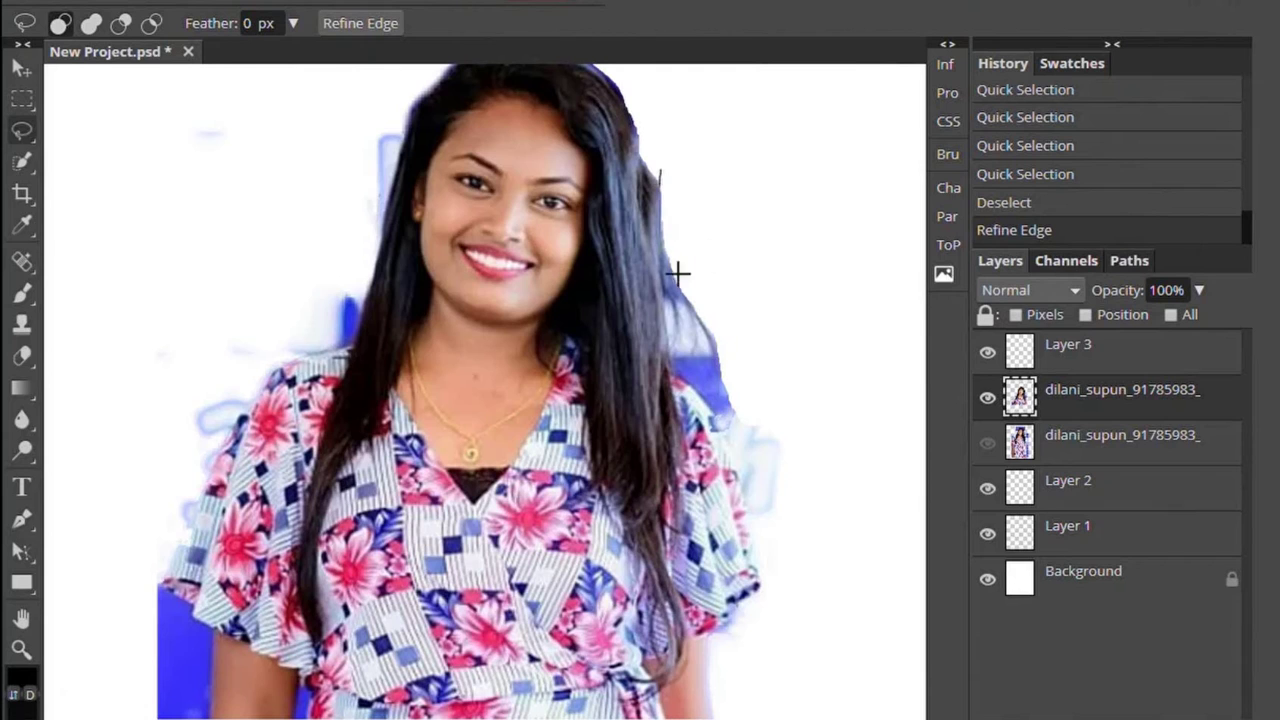
left_click_drag(768, 338, 662, 172)
key("Delete")
key("ctrl+d")
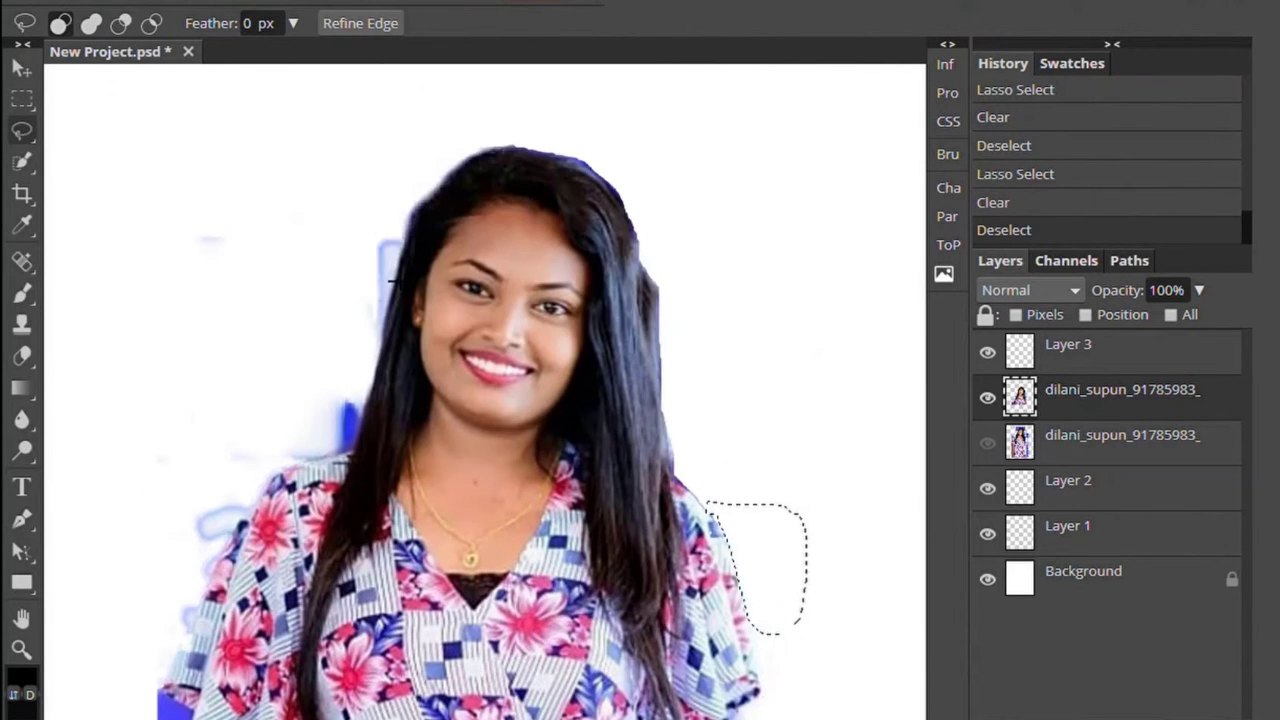
- Return to the Lasso and erase the blue fringe beside the hair and shoulder
scroll(686, 368, "up", 2)
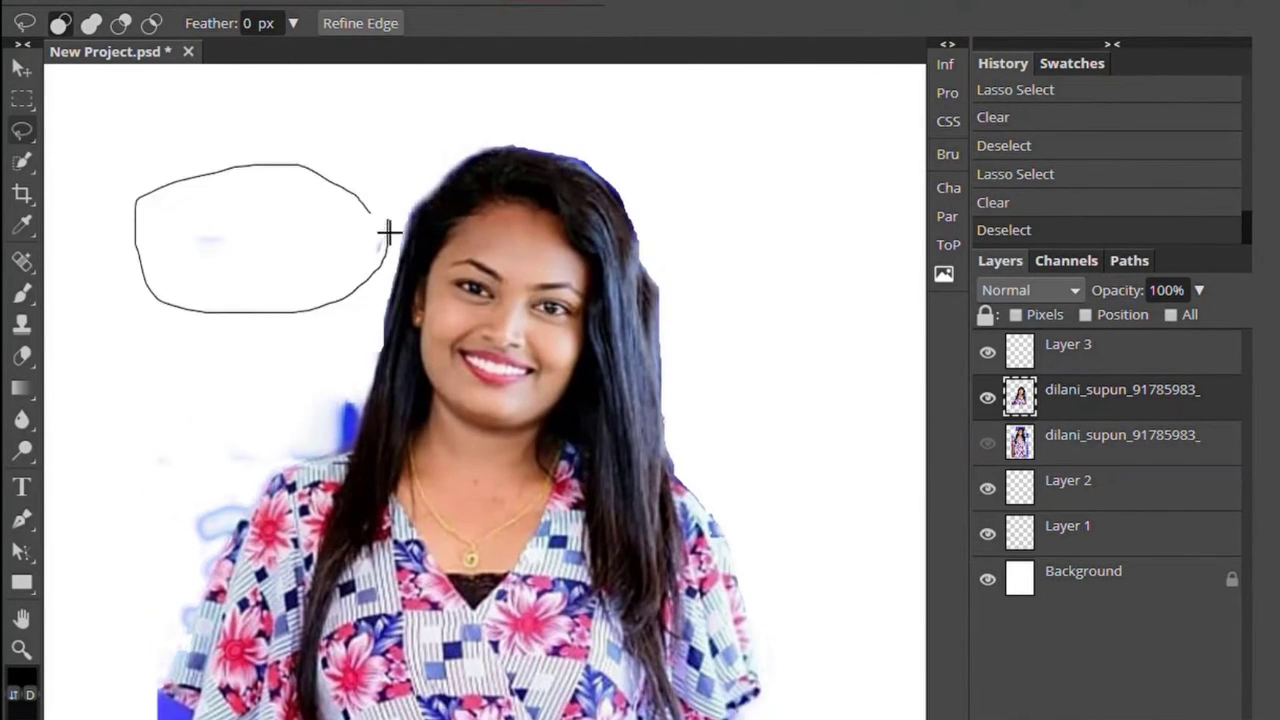
scroll(389, 233, "down", 2)
left_click(23, 163)
key("shift+w")
key("l")
mouse_move(322, 270)
left_mouse_down()
mouse_move(241, 395)
mouse_move(335, 292)
left_mouse_up()
key("Delete")
key("ctrl+d")
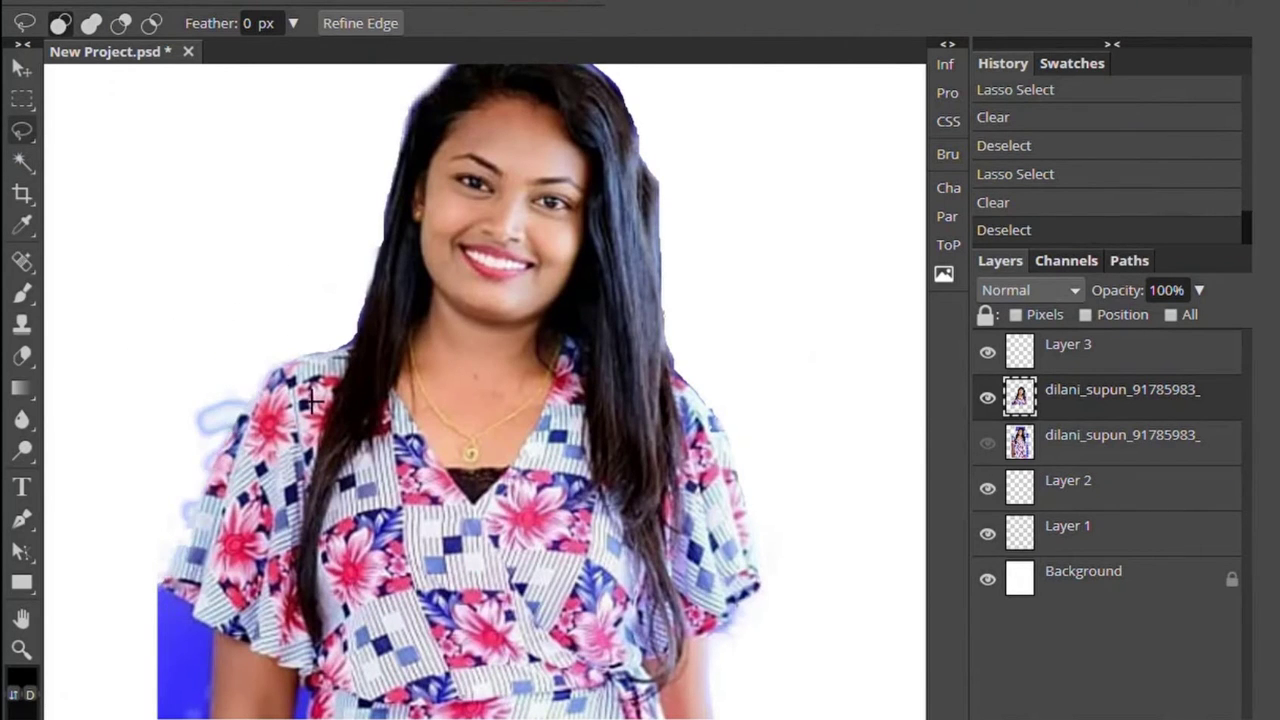
- Lasso and delete the lower blue fringe along the shoulder, then deselect
scroll(246, 234, "down", 4)
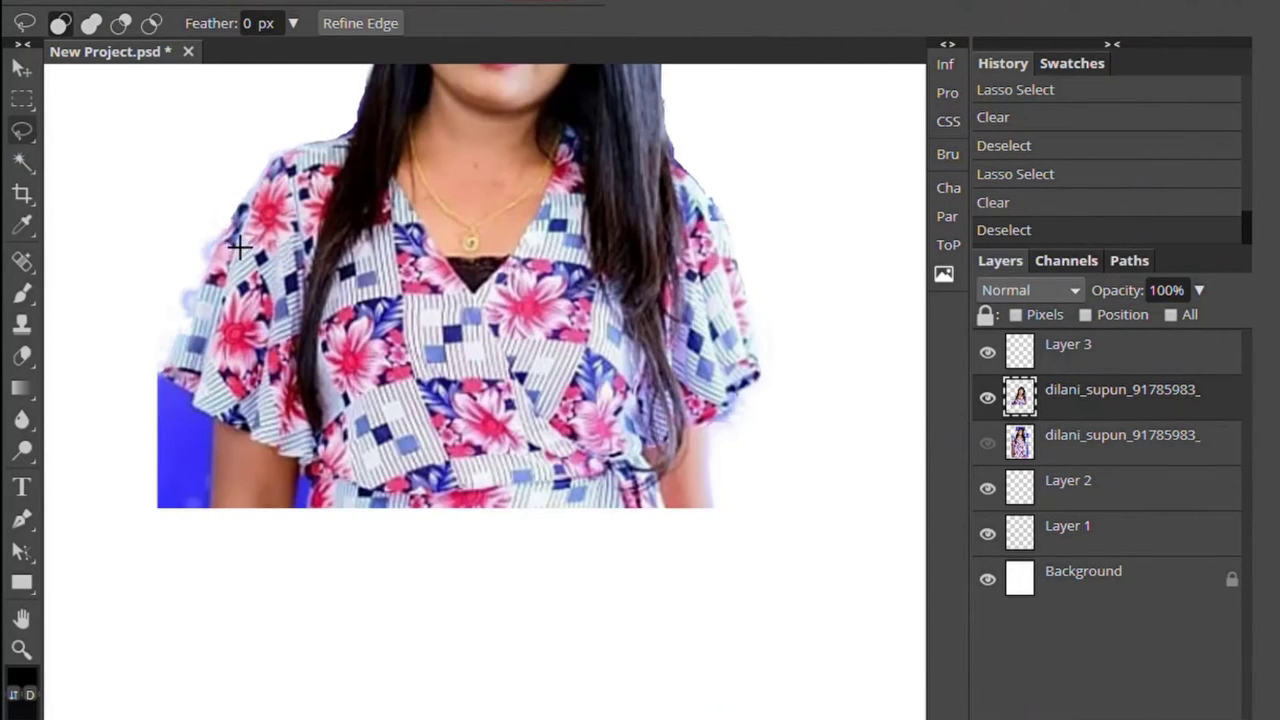
left_click_drag(223, 489, 110, 260)
key("Delete")
key("ctrl+d")
left_click(23, 163)
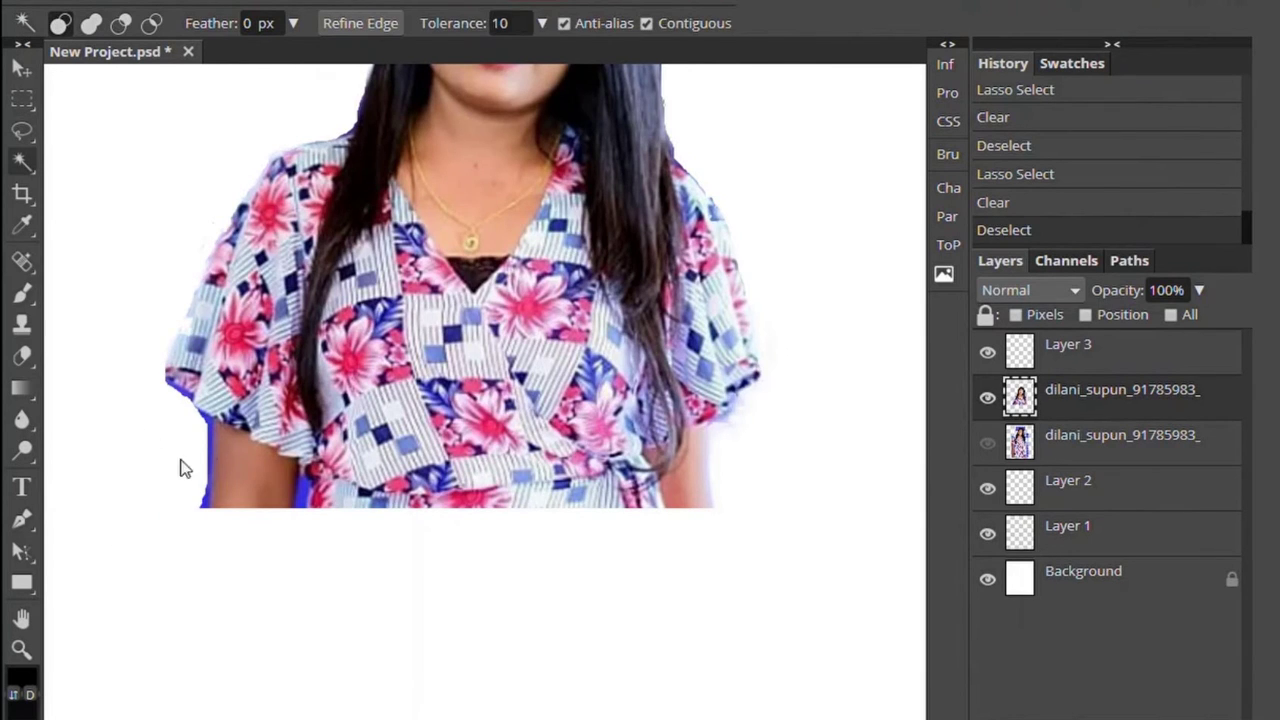
scroll(130, 353, "up", 5)
- Set up the Burn tool with Midtones range and 4% exposure
left_click(22, 450)
left_click(370, 23)
left_click_drag(316, 55, 258, 55)
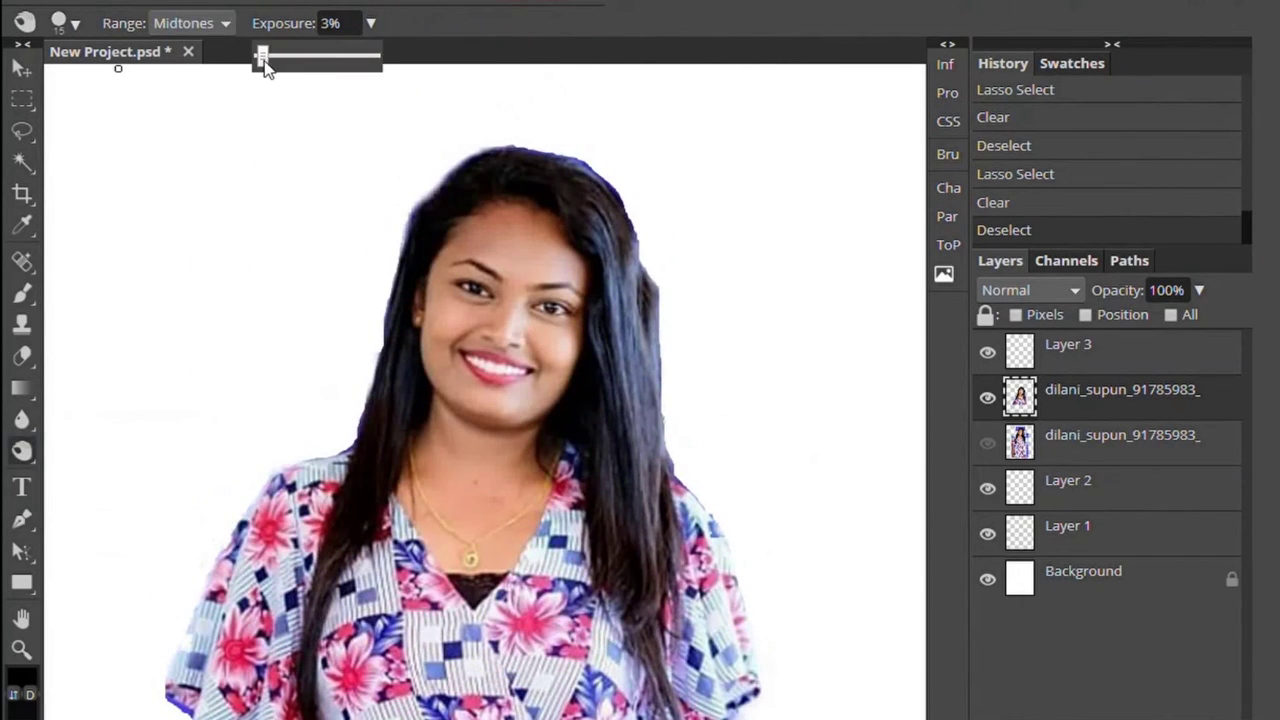
left_click(75, 24)
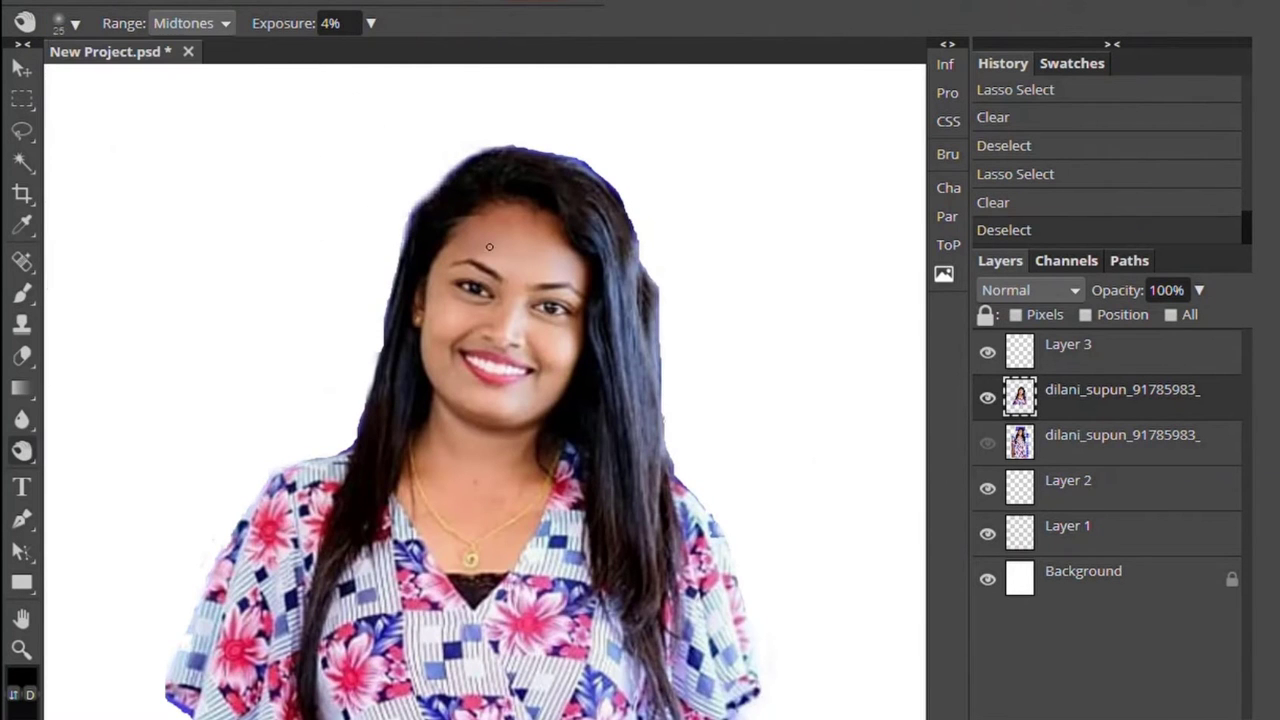
- Zoom in on the face and set the toning tool exposure back to 4%
scroll(479, 226, "up", 4)
scroll(897, 394, "down", 3)
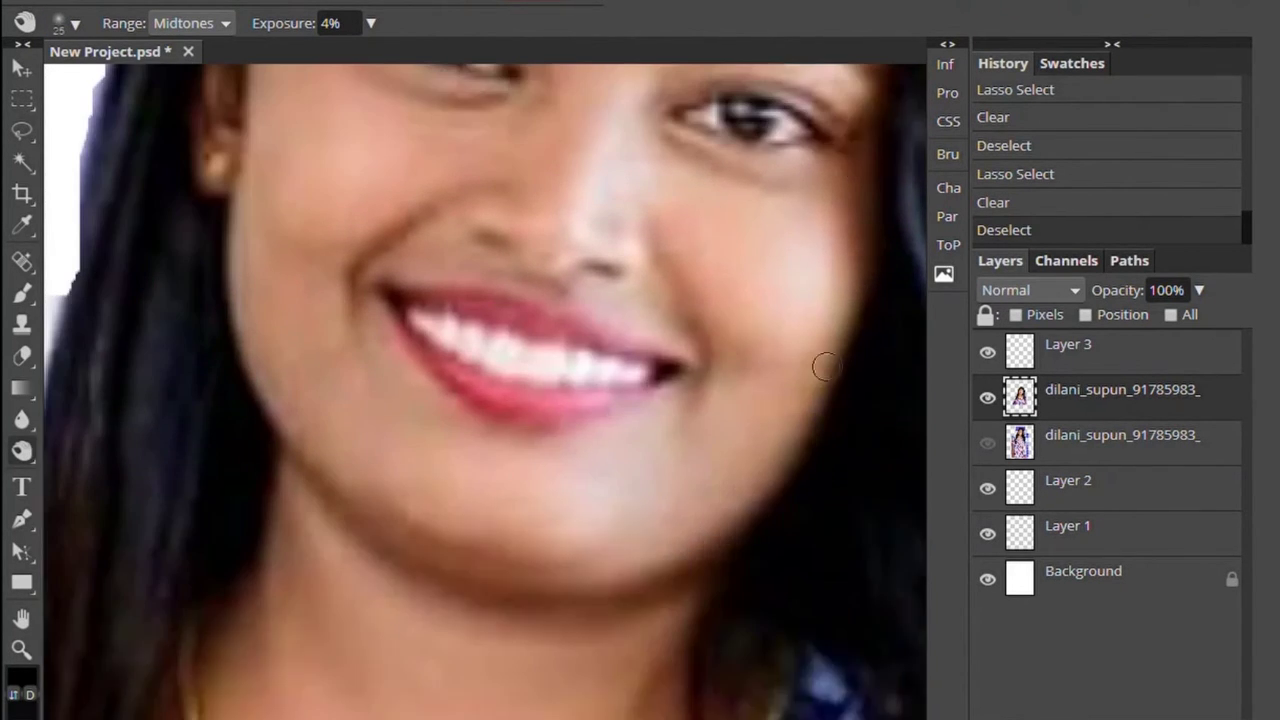
scroll(400, 306, "down", 3)
scroll(294, 297, "up", 5)
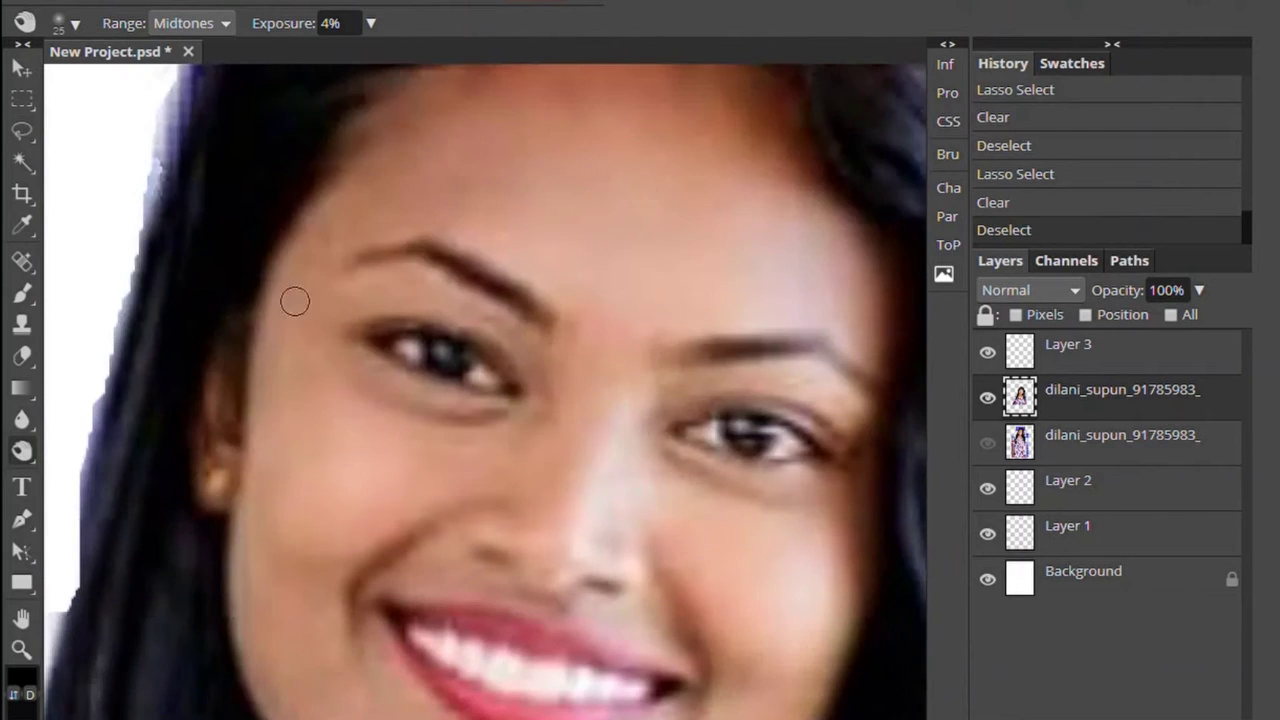
scroll(294, 297, "up", 2)
scroll(636, 241, "down", 4)
scroll(703, 263, "down", 2)
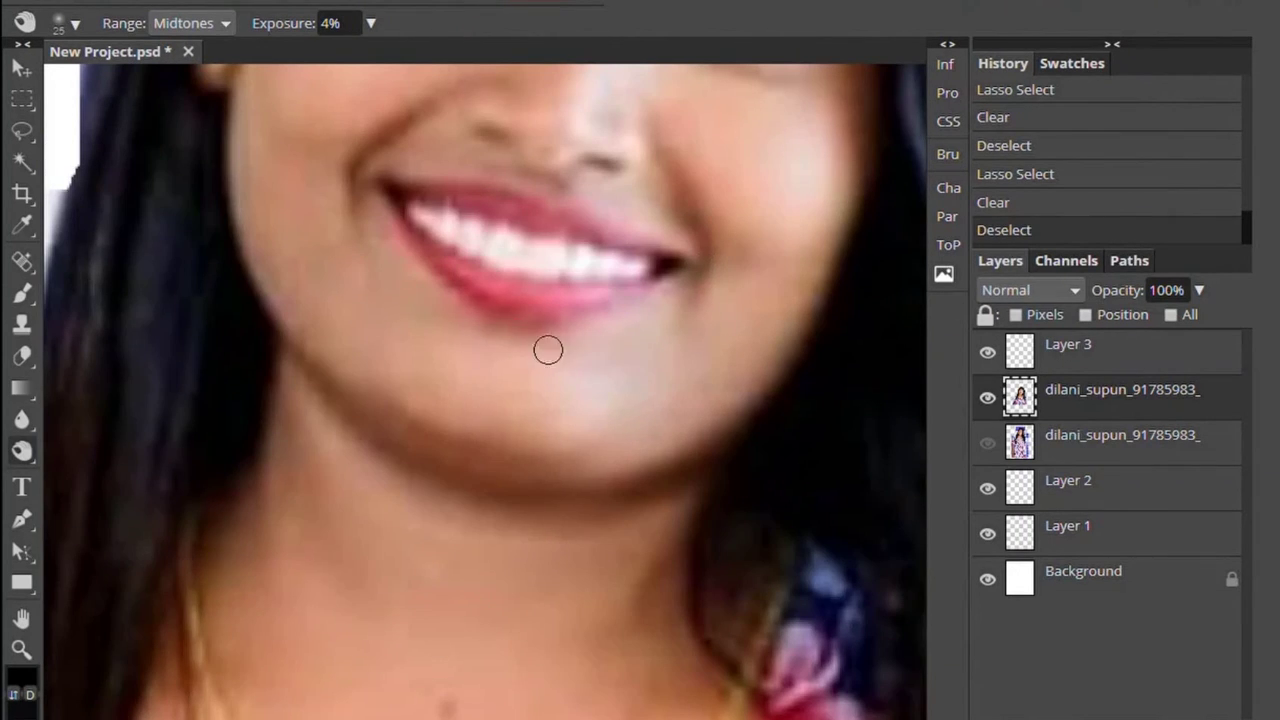
scroll(548, 350, "up", 4)
scroll(251, 509, "down", 1)
key("o")
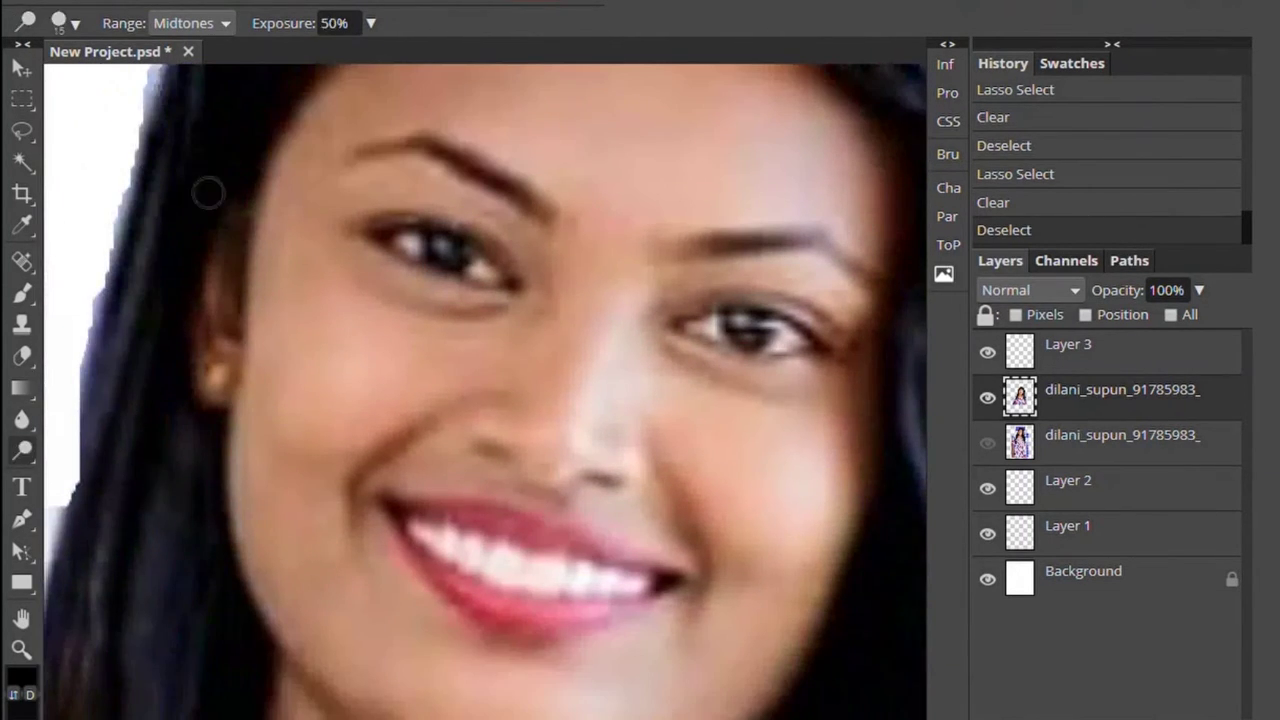
left_click(370, 23)
left_click_drag(311, 57, 262, 57)
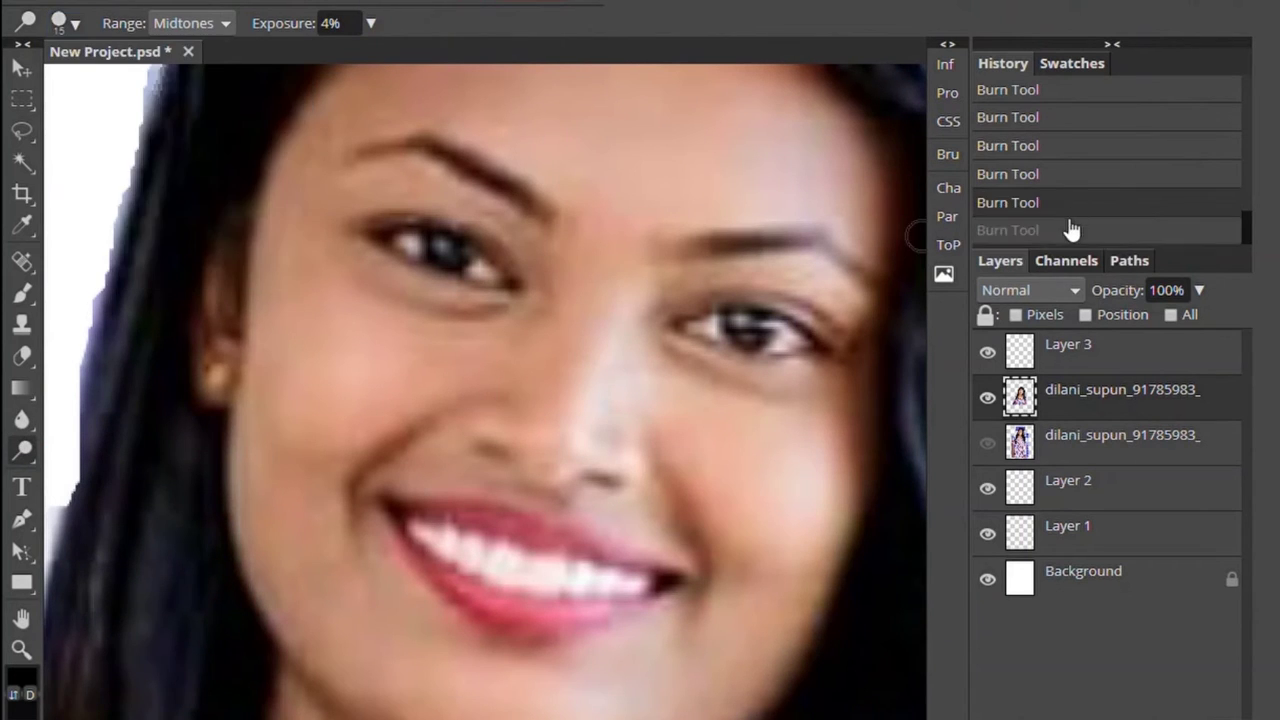
- Set brush size 70, apply Levels 7 / 1.05 / 255, and move the hidden original layer above Background
scroll(725, 300, "up", 2)
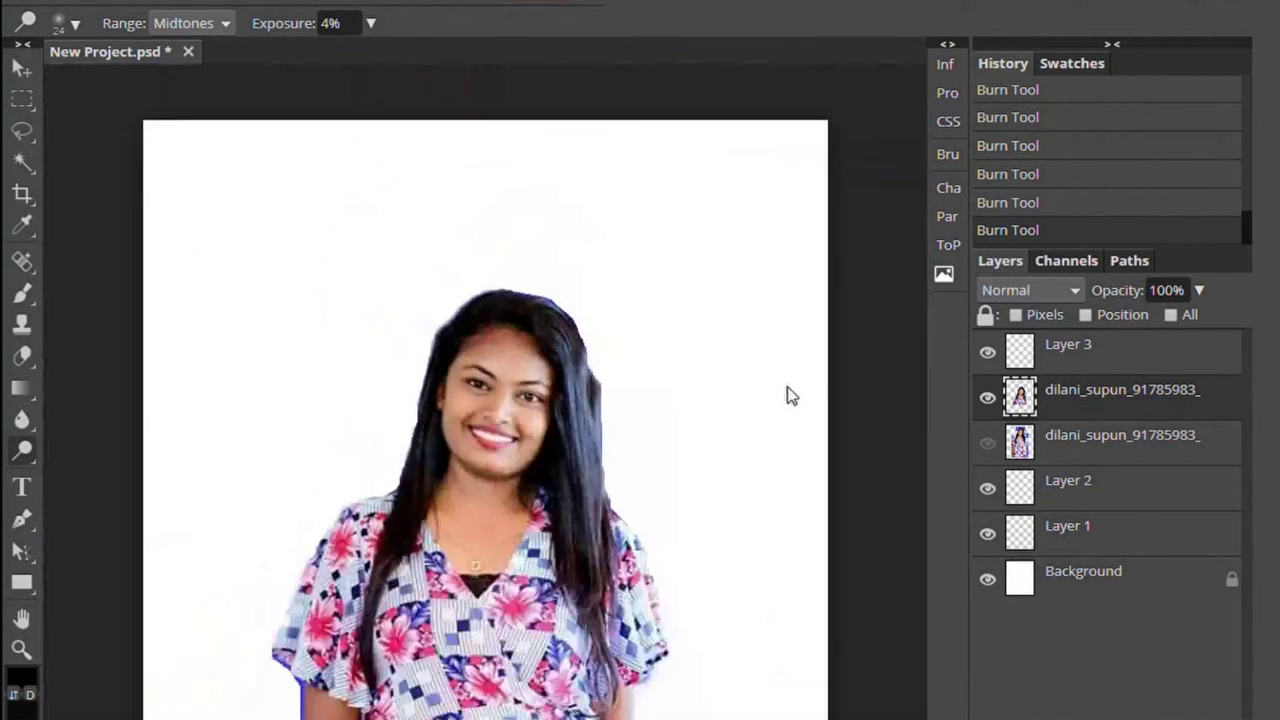
left_click(66, 22)
left_click_drag(110, 80, 158, 85)
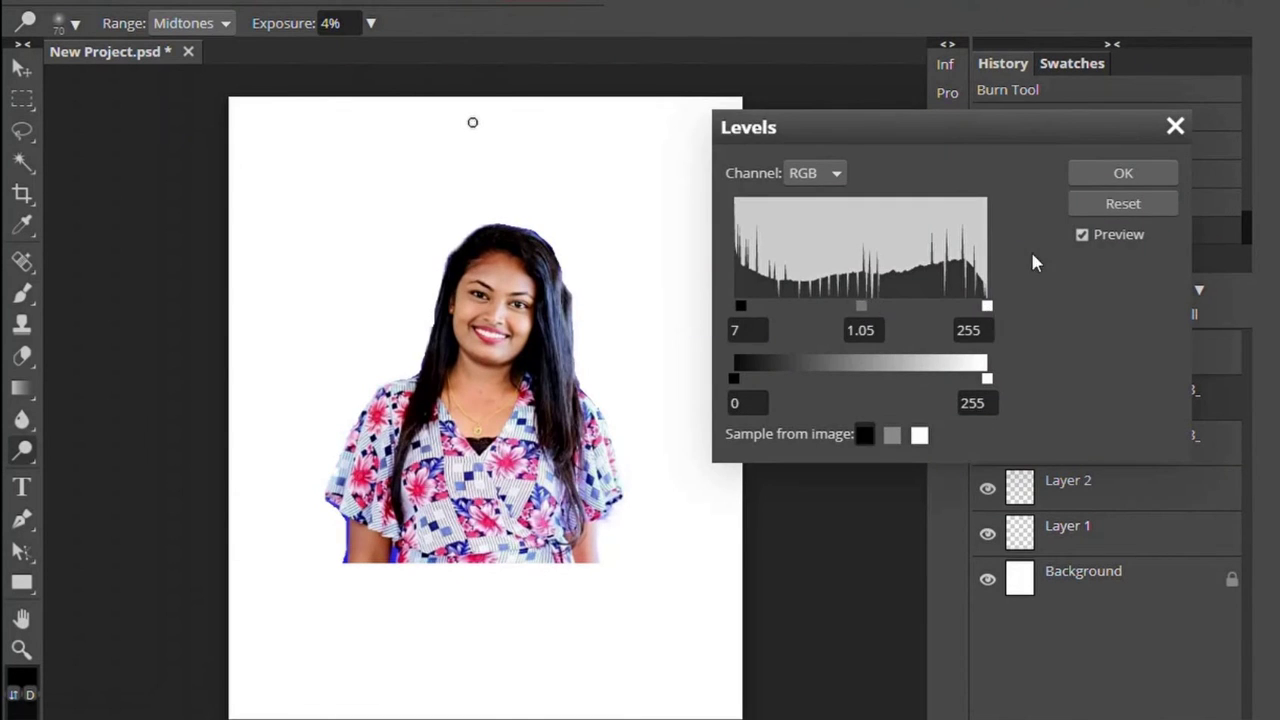
key("Return")
left_click_drag(1100, 437, 1166, 550)
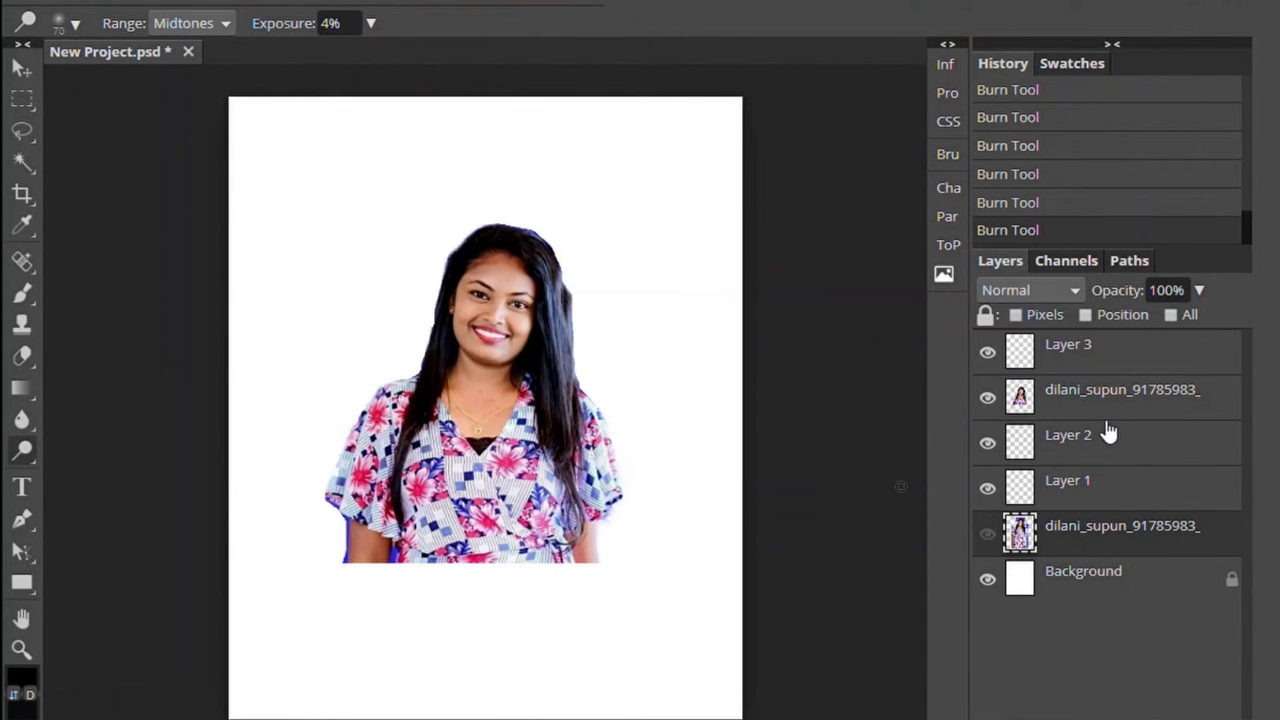
- Set the Smudge tool to size 65 and 20% strength, and select the upper cut-out layer
left_click(22, 418)
left_click(75, 22)
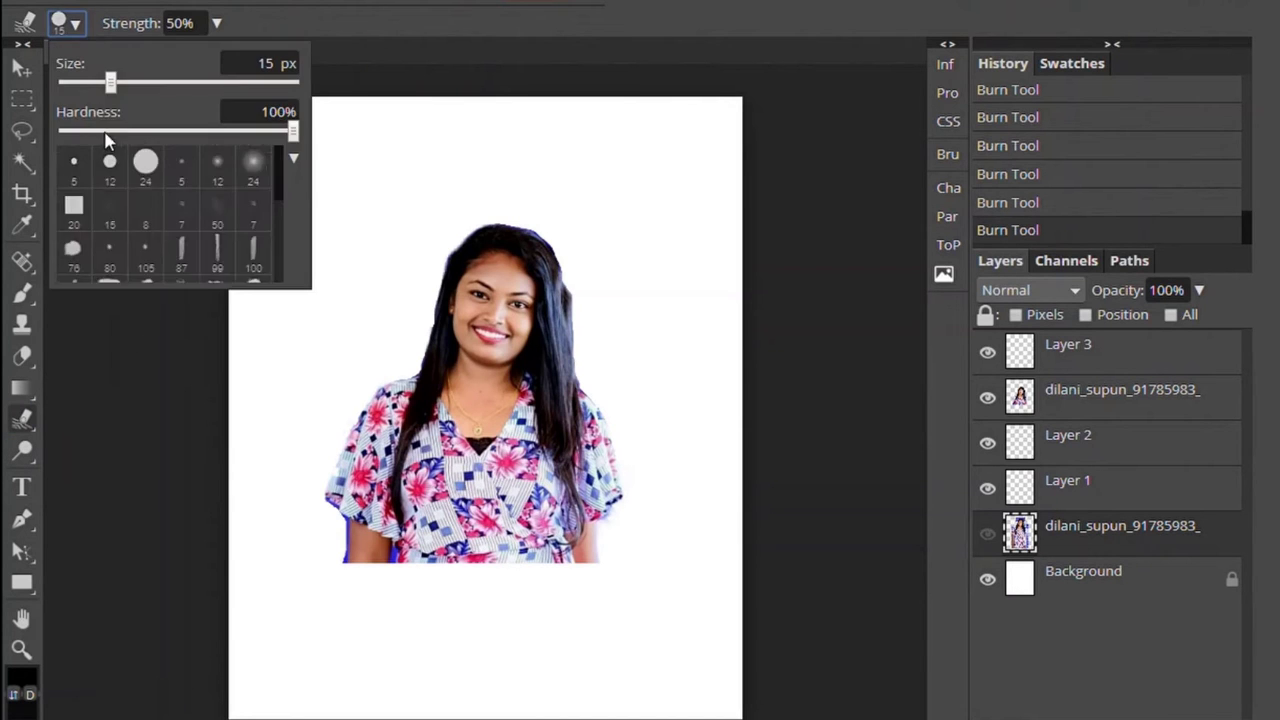
left_click_drag(108, 80, 146, 80)
left_click_drag(216, 22, 131, 56)
scroll(481, 287, "up", 5)
left_click(298, 378, "ctrl")
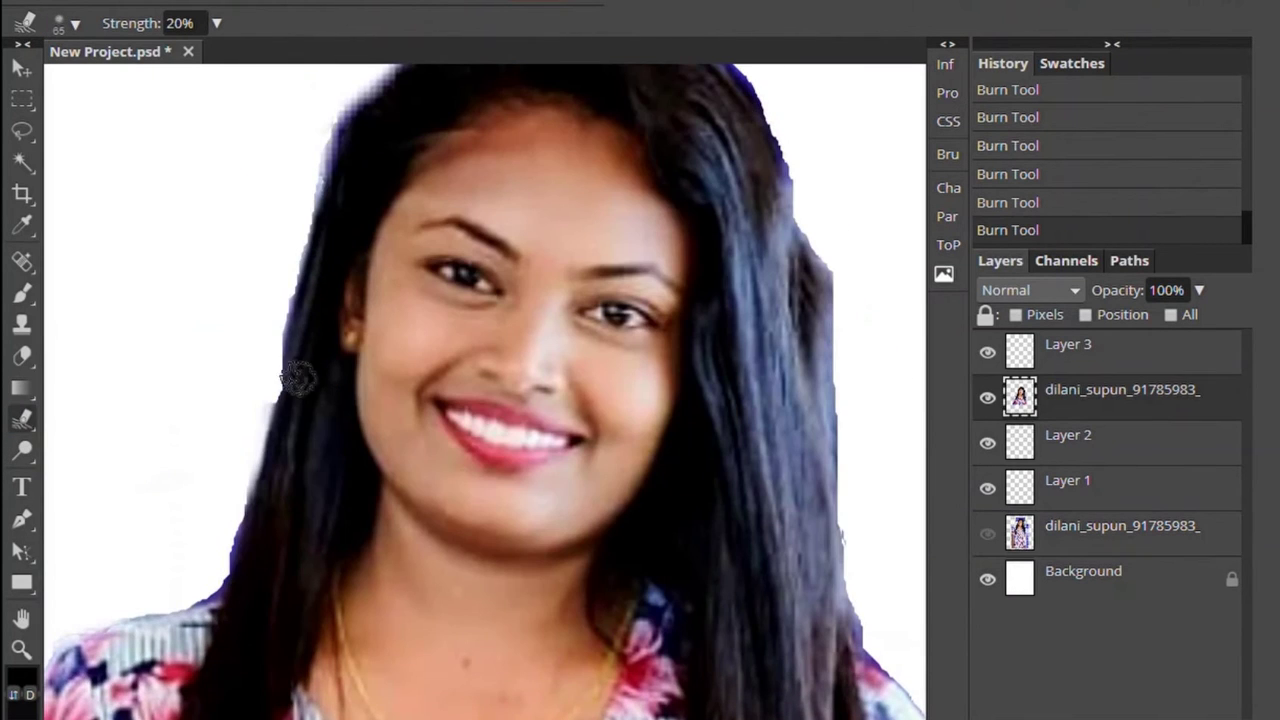
- Lasso the stray hair edge at the top right and delete it
scroll(250, 433, "down", 1)
scroll(215, 450, "down", 2)
scroll(200, 450, "down", 3)
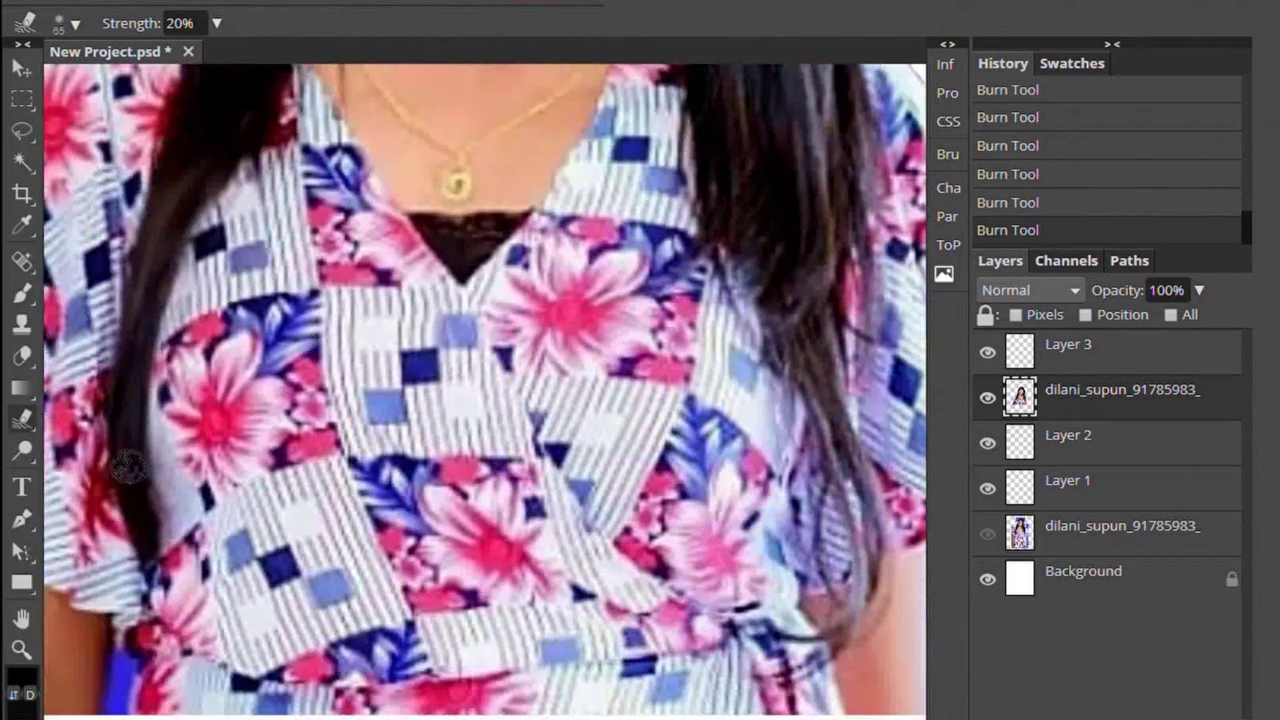
scroll(240, 360, "up", 4)
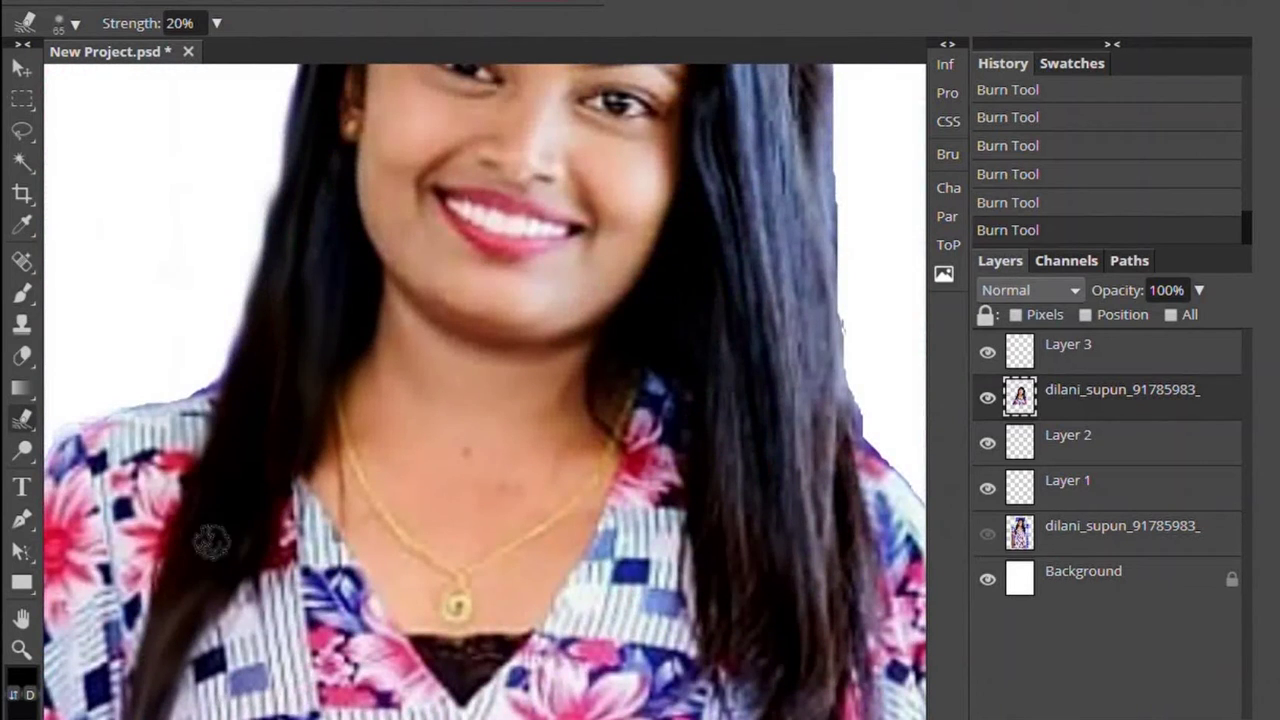
scroll(250, 470, "up", 4)
scroll(315, 480, "down", 1)
scroll(306, 560, "up", 1)
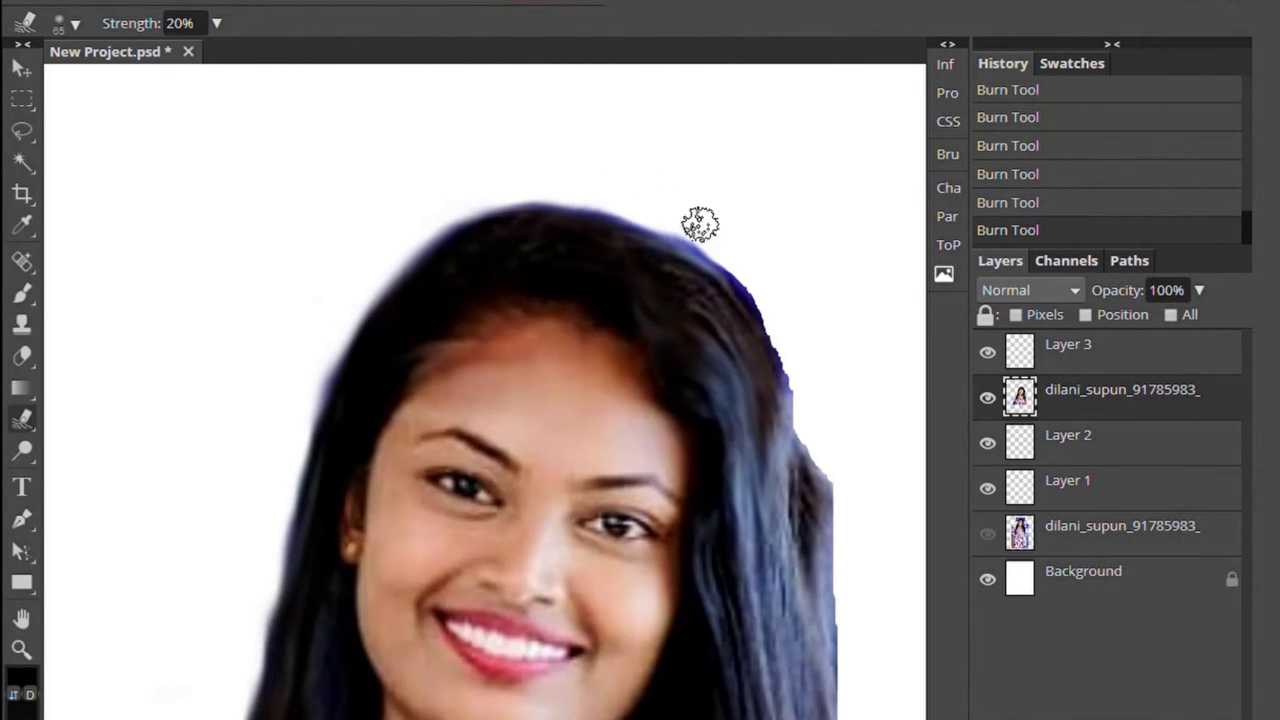
left_click(22, 130)
left_click_drag(652, 214, 700, 262)
key("Delete")
left_click(22, 420)
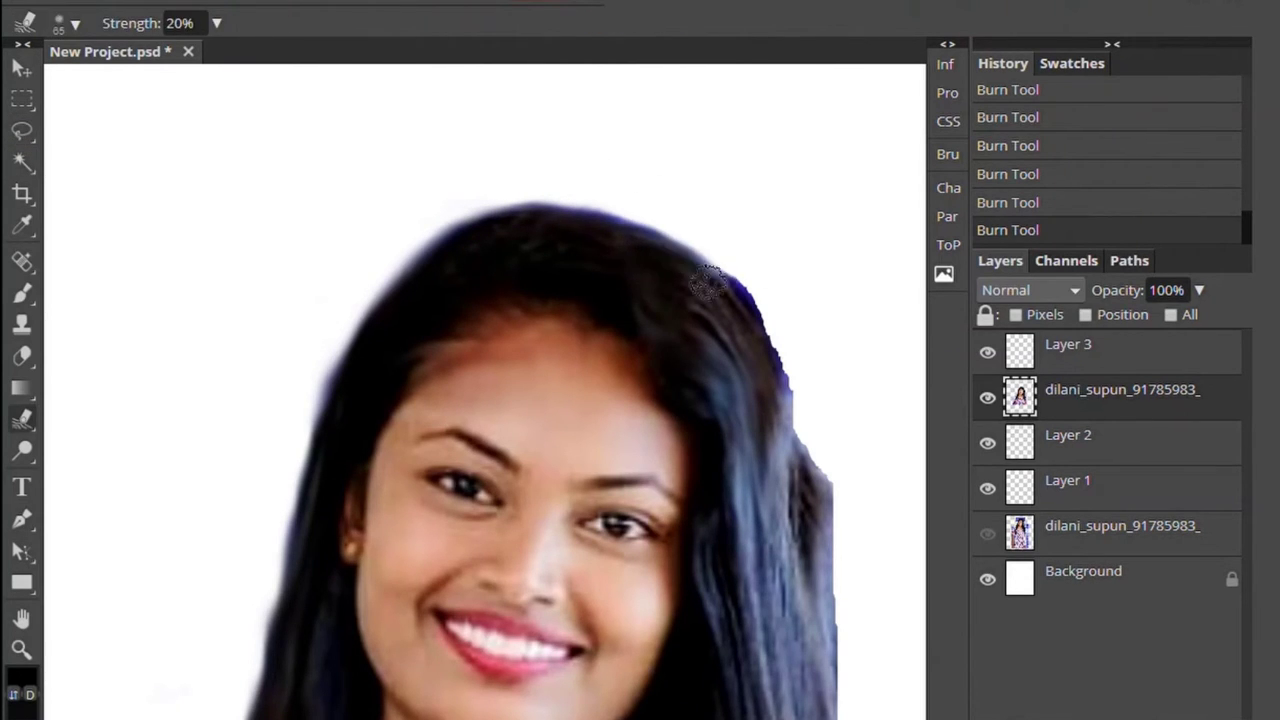
- Raise the Smudge tool strength to 40%
scroll(796, 395, "down", 3)
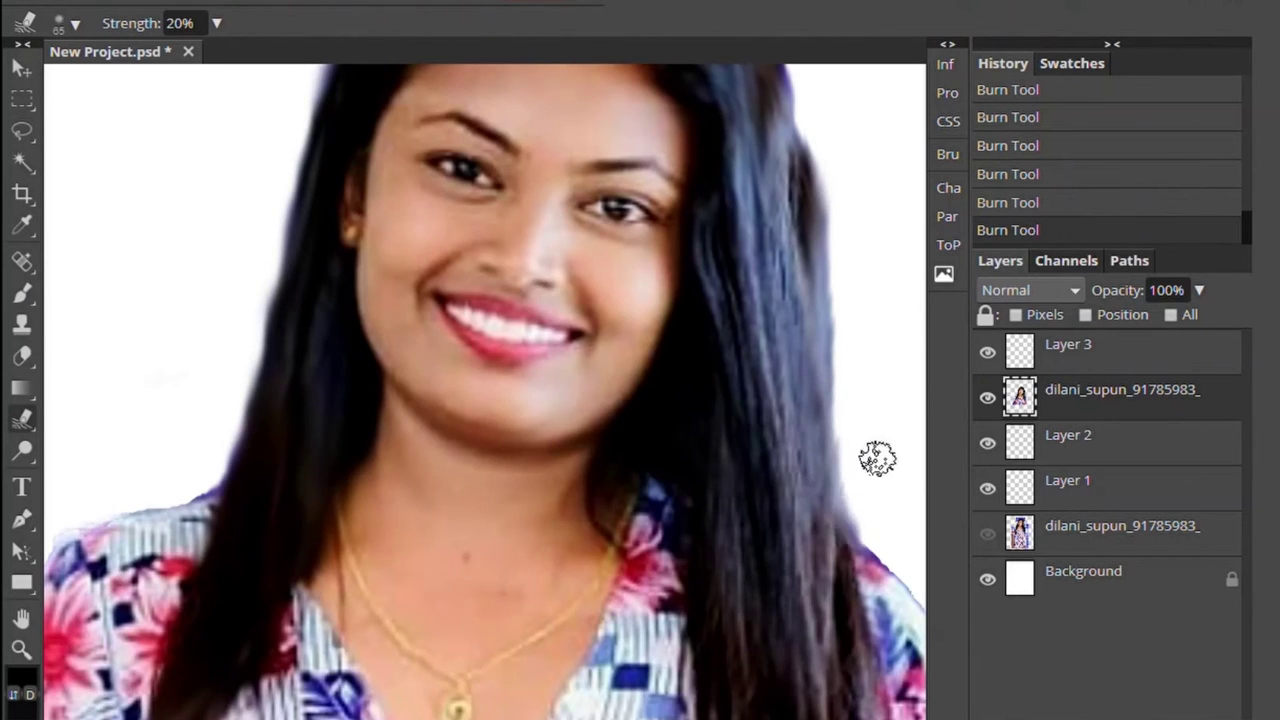
scroll(720, 320, "up", 3)
scroll(750, 300, "down", 3)
scroll(780, 400, "down", 2)
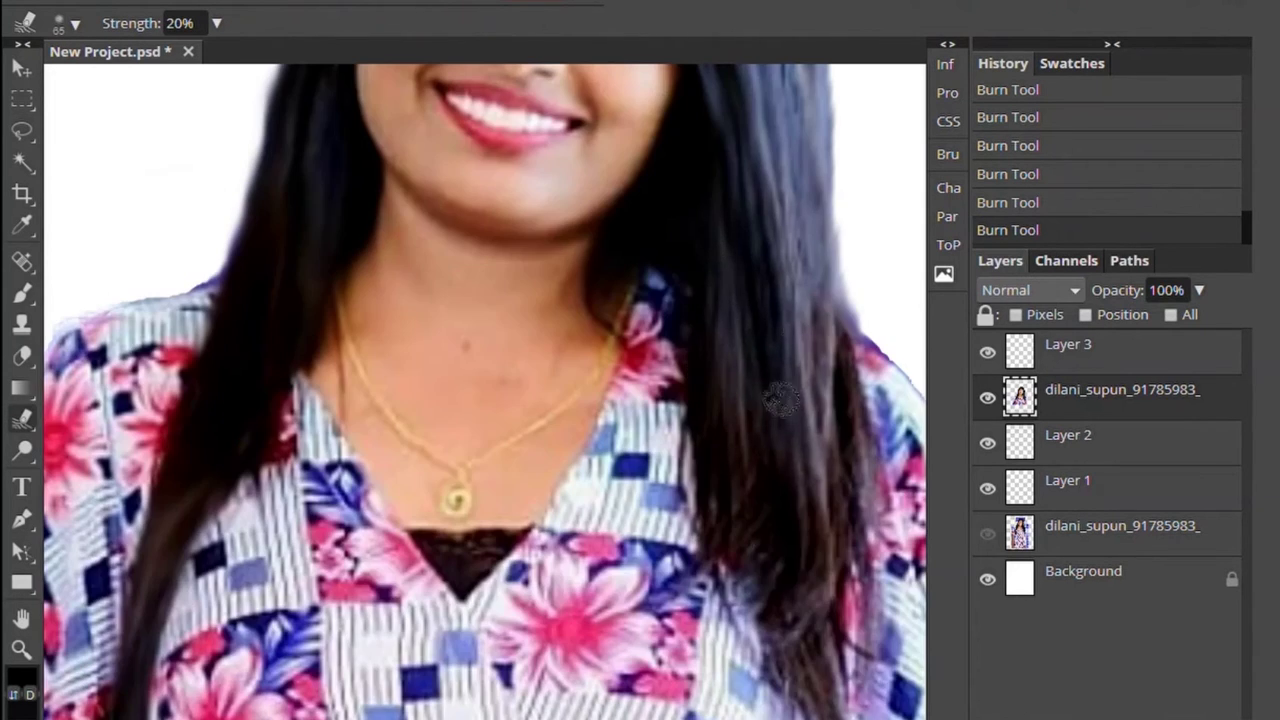
scroll(790, 176, "up", 2)
scroll(778, 330, "down", 4)
scroll(756, 478, "up", 5)
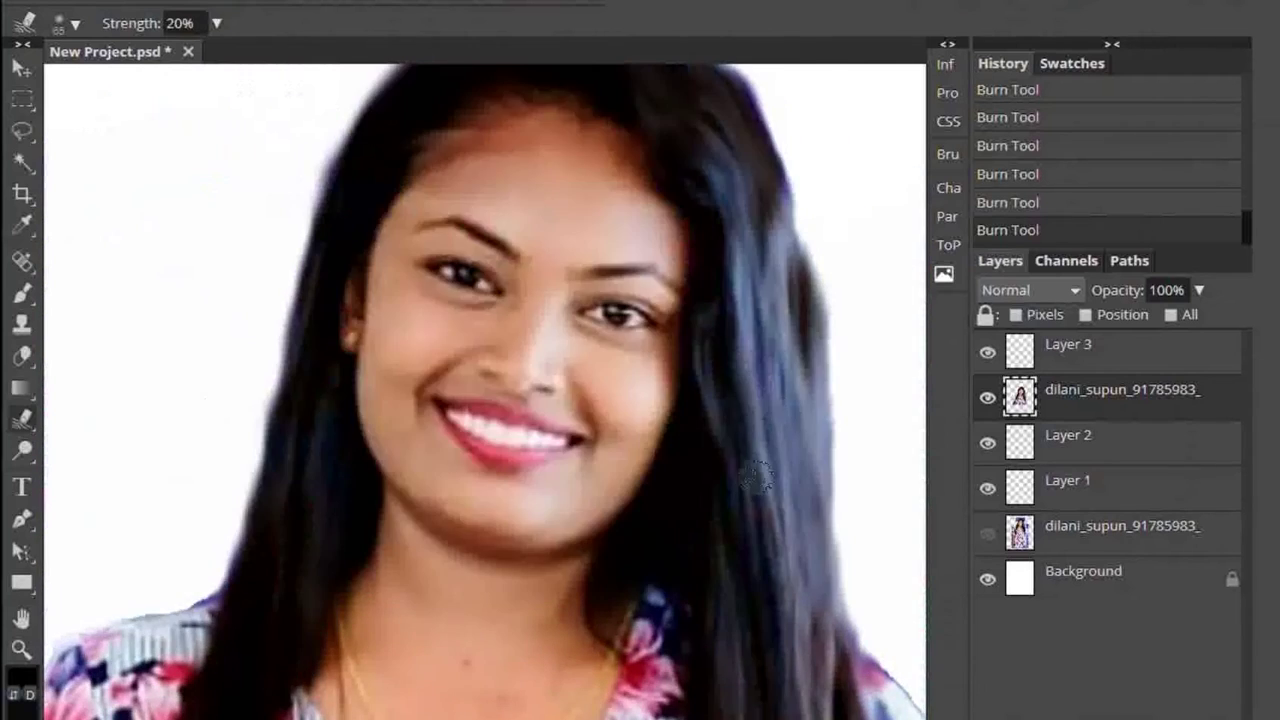
scroll(756, 480, "up", 1)
key("4")
scroll(223, 329, "down", 3)
scroll(362, 258, "up", 3)
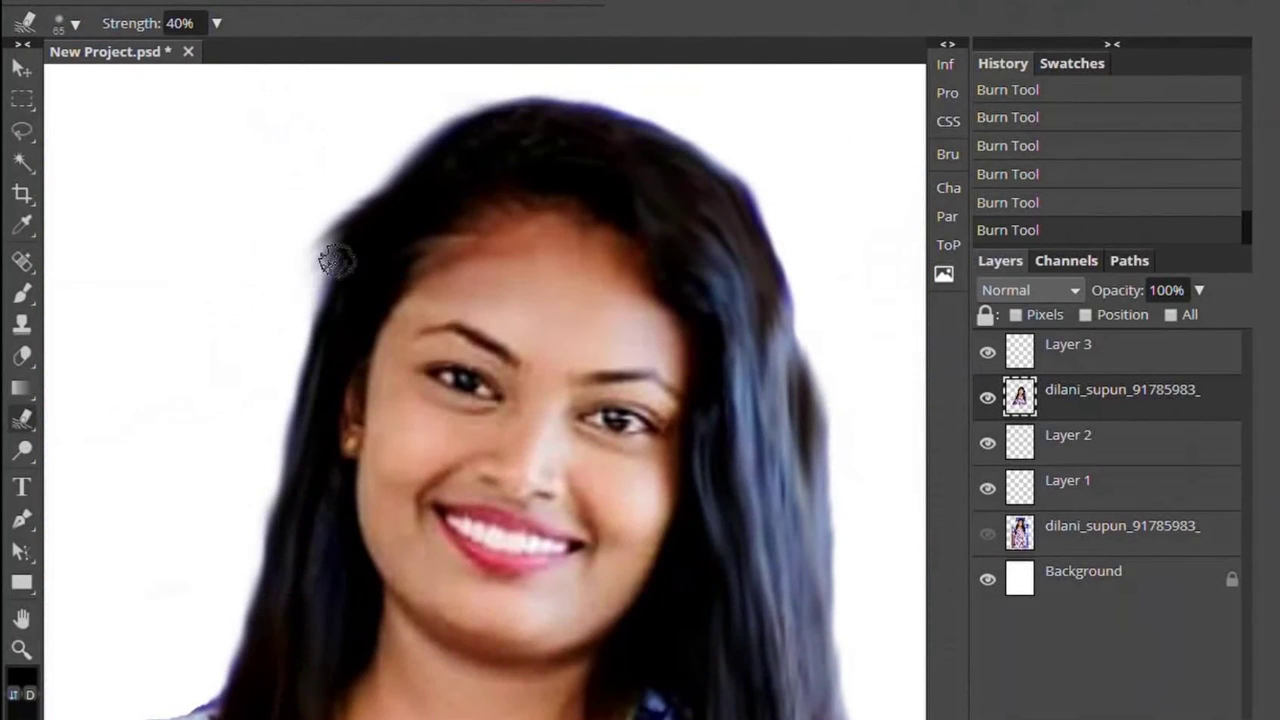
- Smudge the left hair edge into the background with several strokes
scroll(281, 352, "down", 2)
mouse_move(285, 428)
left_mouse_down()
mouse_move(203, 557)
mouse_move(220, 620)
mouse_move(266, 480)
mouse_move(200, 600)
left_mouse_up()
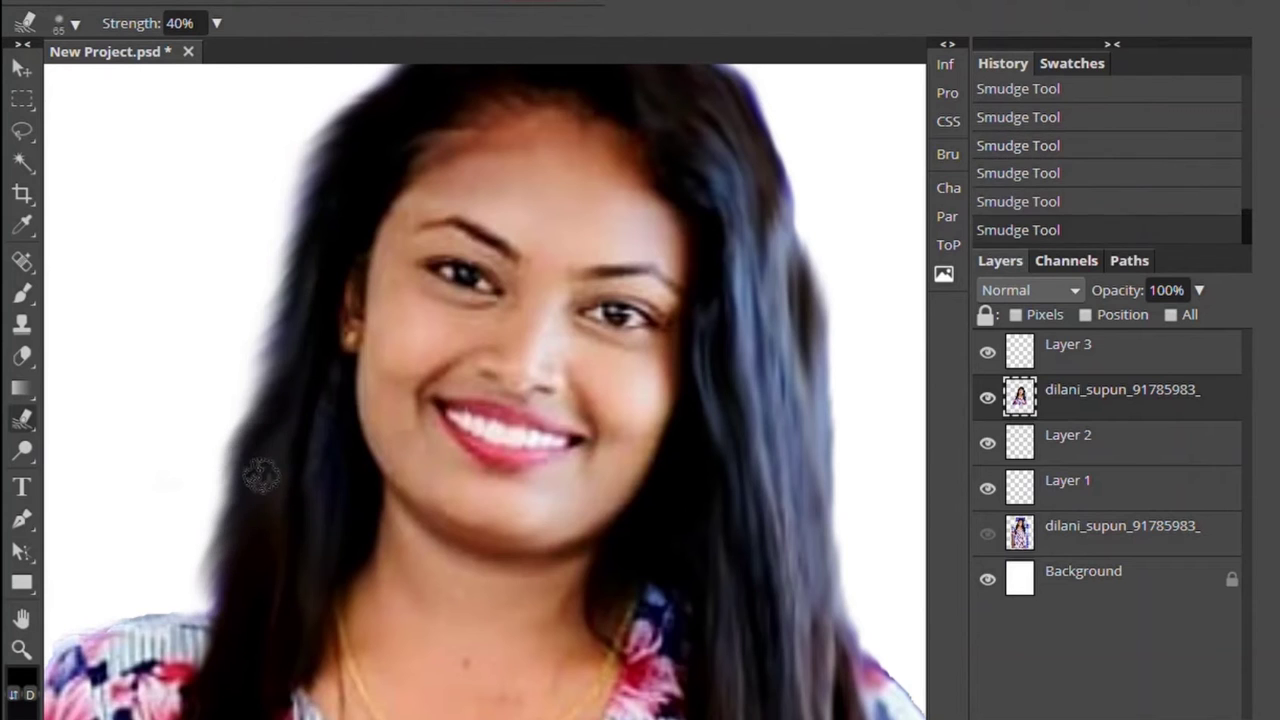
left_click_drag(263, 471, 193, 588)
scroll(191, 609, "up", 2)
scroll(232, 502, "up", 1)
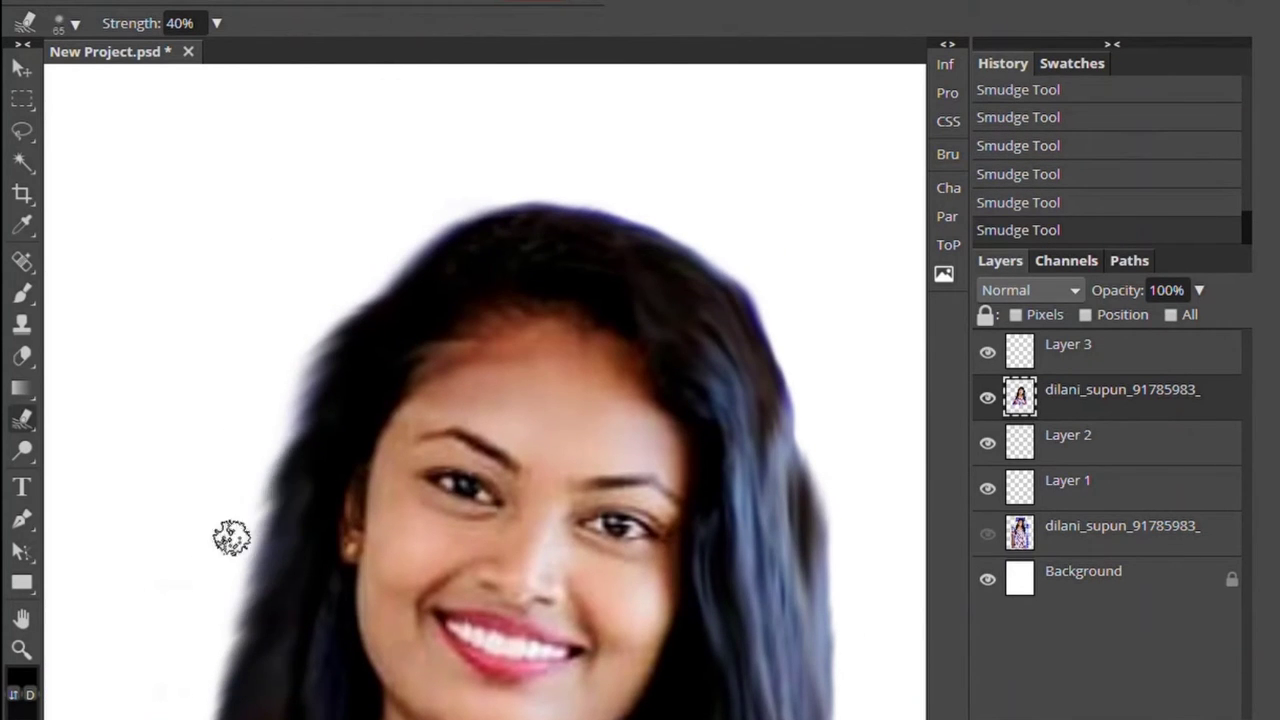
scroll(229, 537, "up", 2)
left_click_drag(334, 457, 300, 470)
scroll(352, 232, "down", 3)
scroll(352, 232, "up", 4)
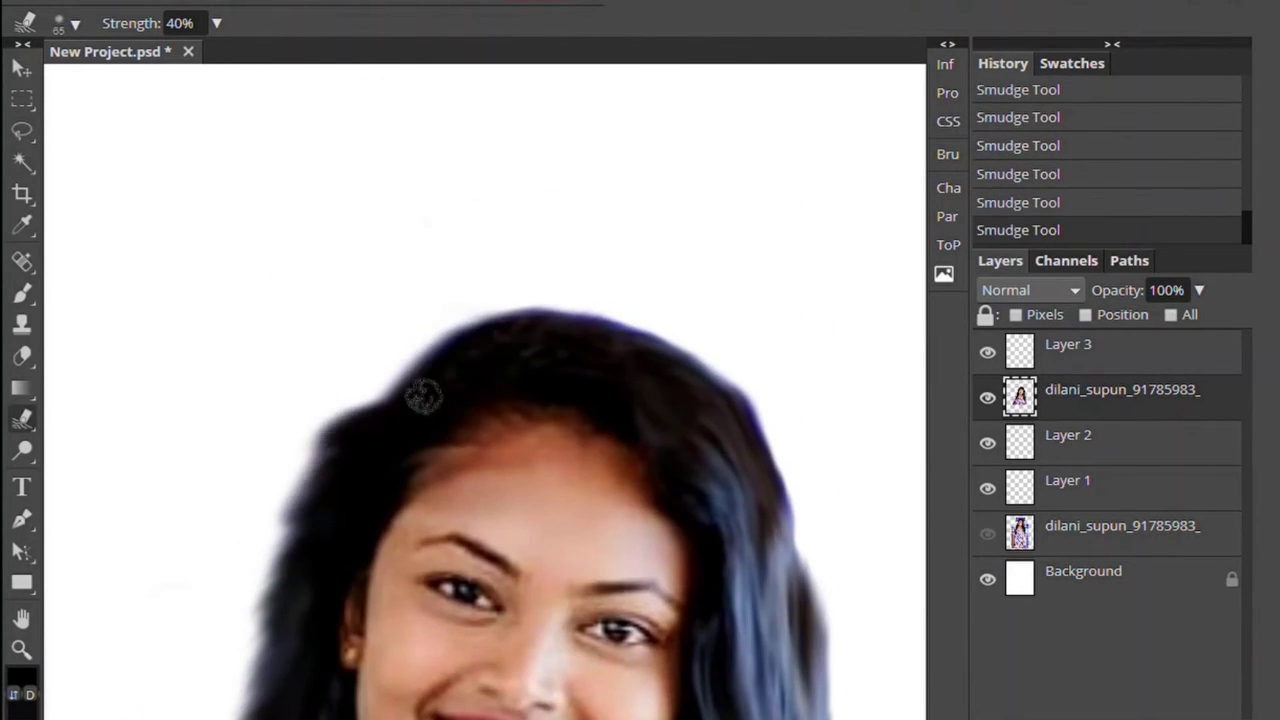
scroll(614, 297, "down", 4)
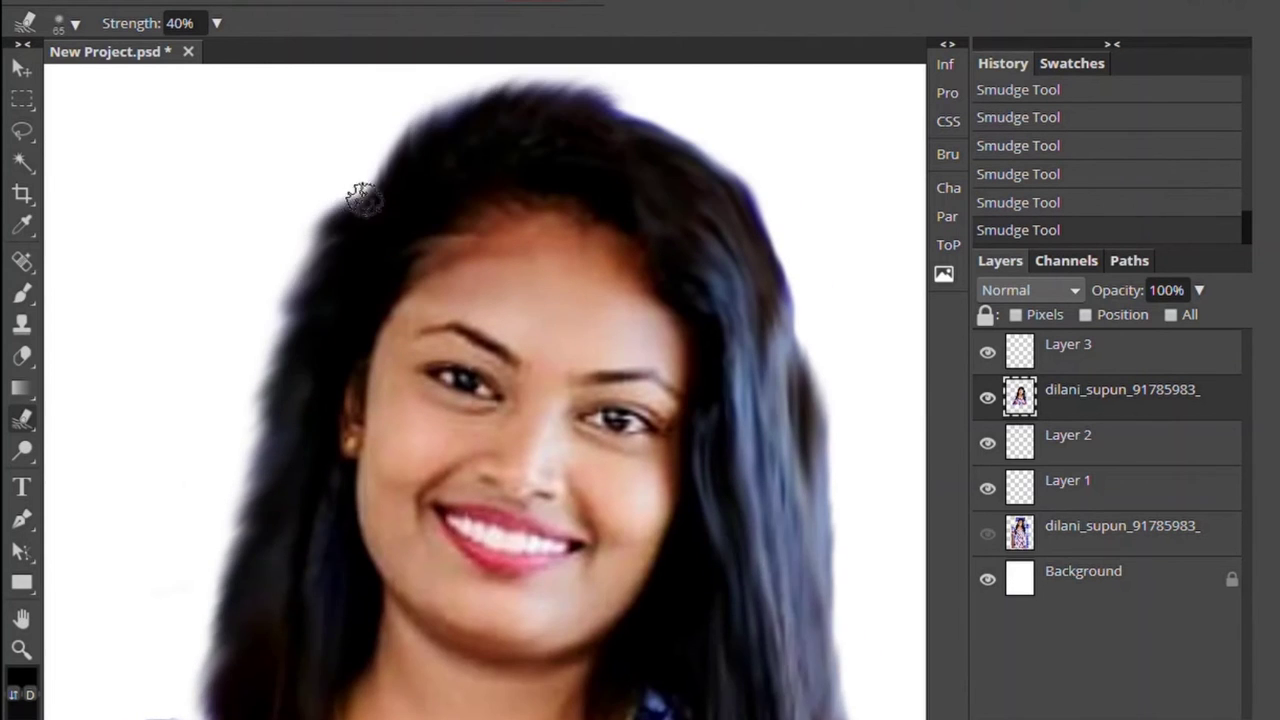
scroll(277, 297, "down", 2)
scroll(240, 346, "down", 2)
- Smudge the left hair outward and pull it down over the shirt
left_click_drag(243, 330, 183, 409)
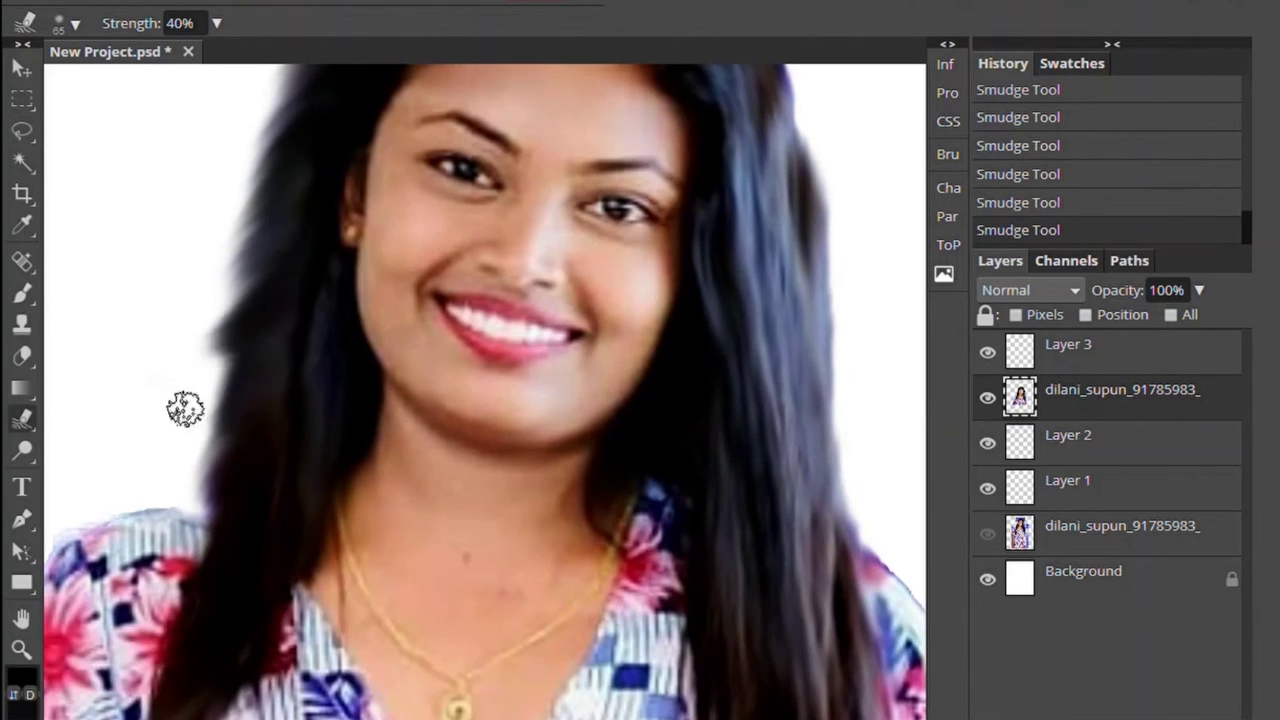
left_click_drag(176, 549, 185, 580)
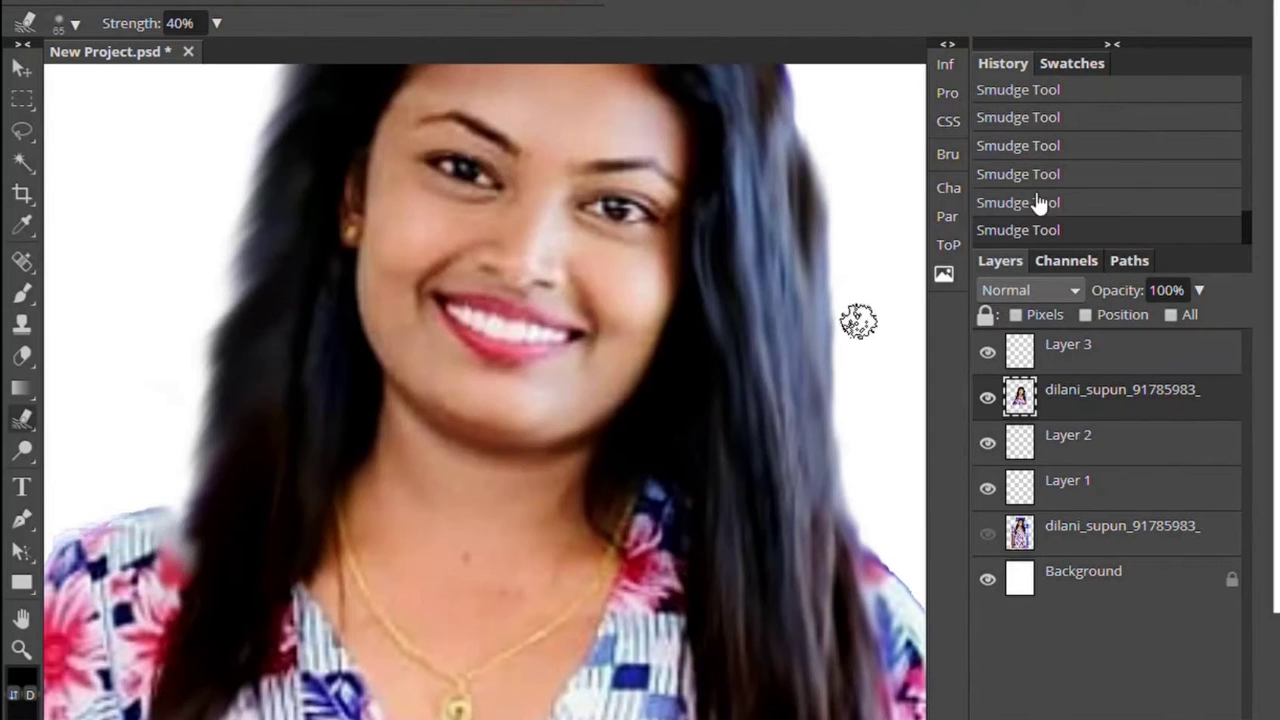
scroll(157, 329, "down", 4)
scroll(157, 329, "up", 2)
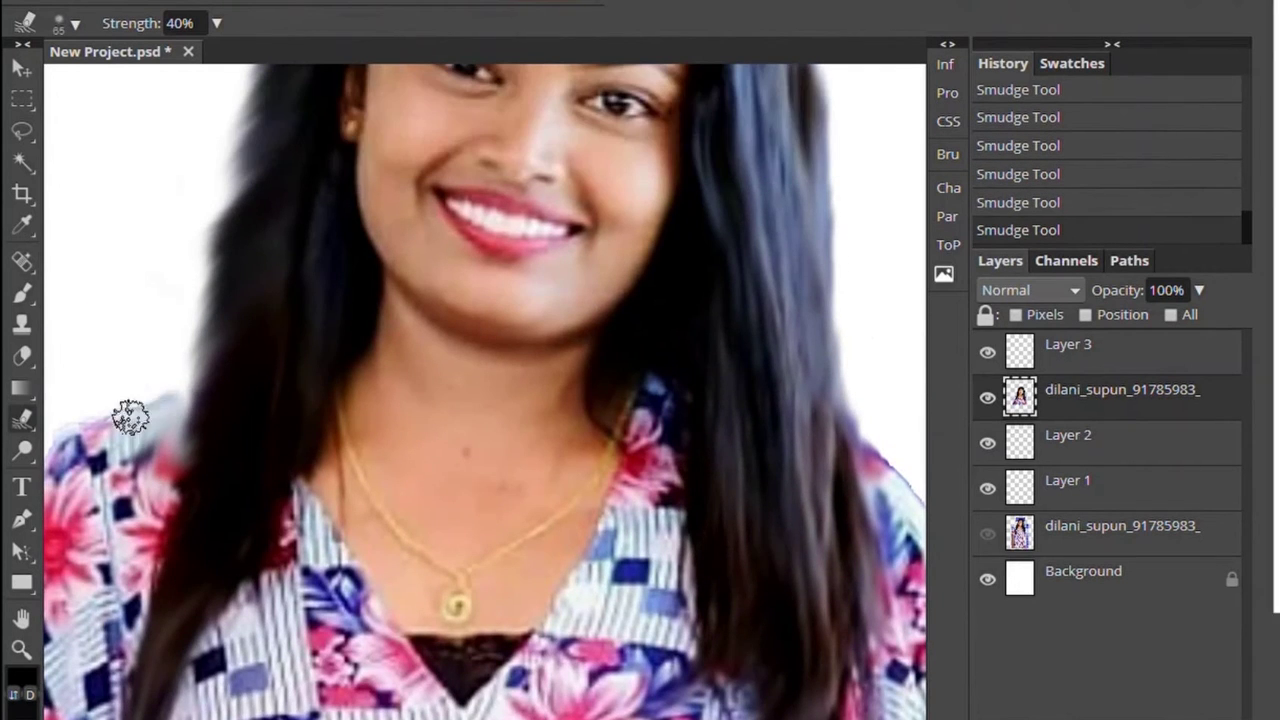
scroll(605, 485, "up", 1)
scroll(274, 514, "down", 2)
scroll(382, 417, "up", 10)
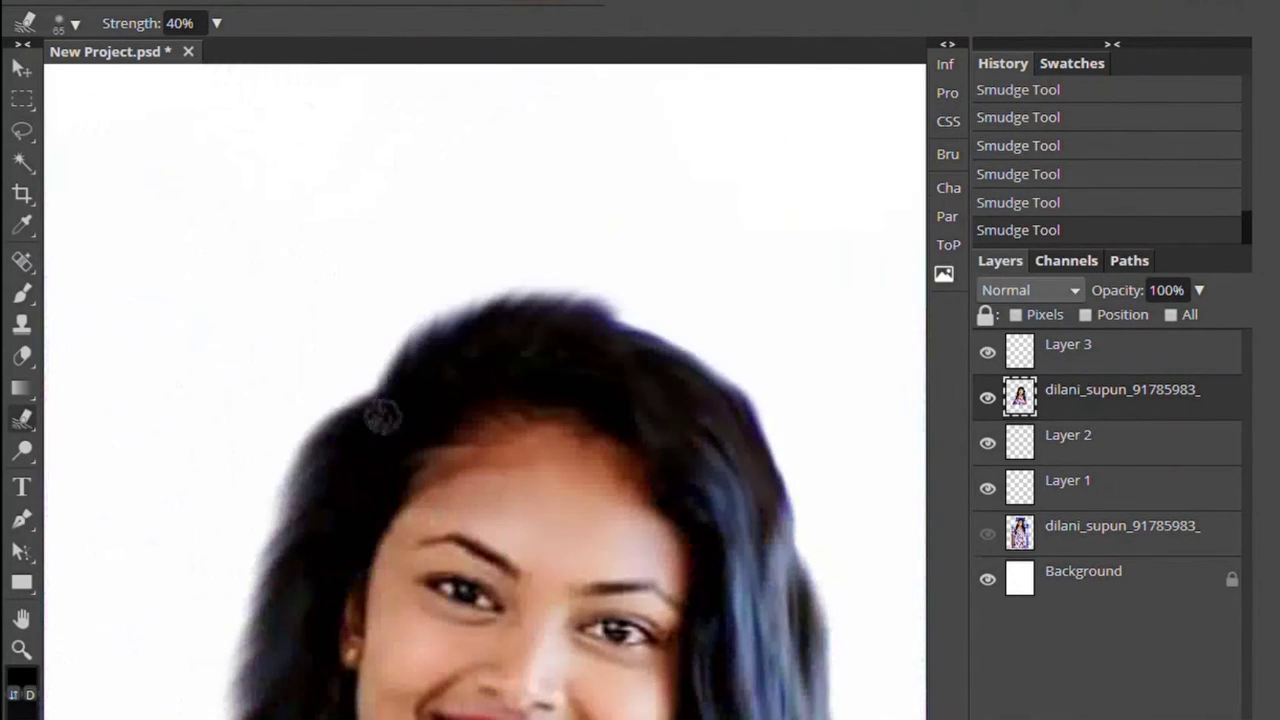
scroll(726, 354, "down", 3)
scroll(117, 506, "right", 7)
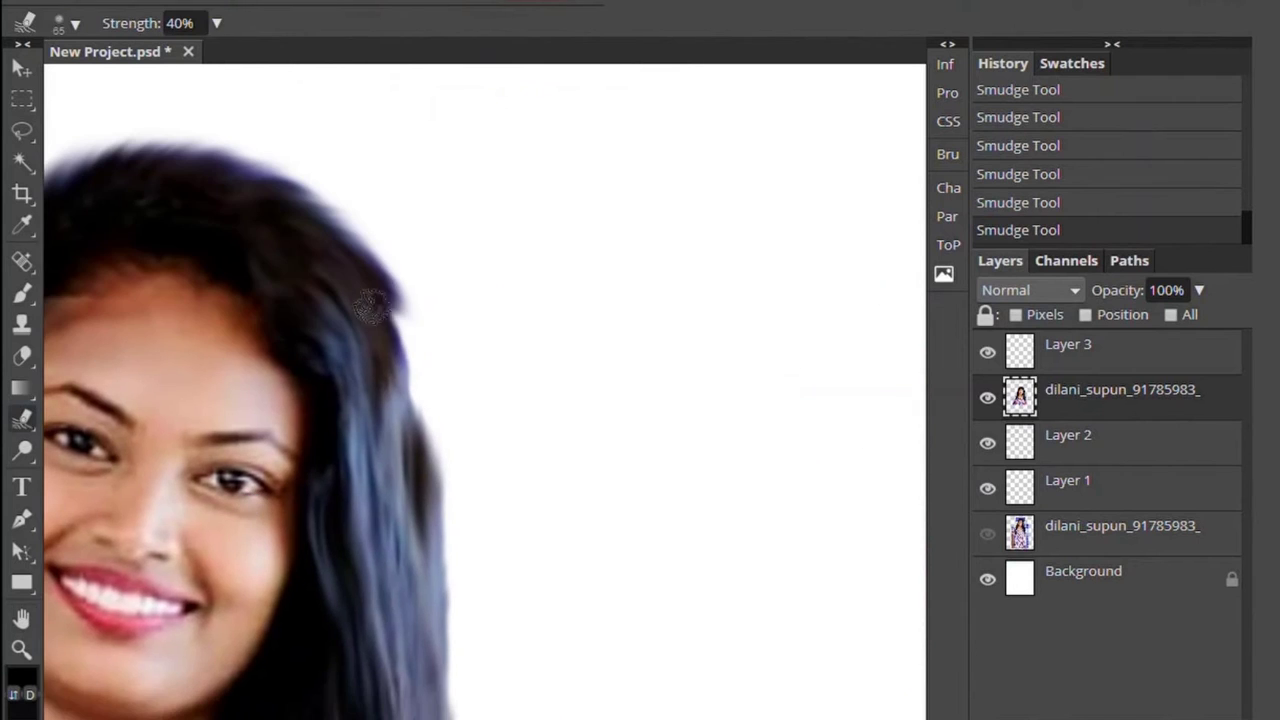
- Revert to an earlier History state, set smudge strength to 58%, and smudge the right hair edge
left_click(1090, 145)
key("5")
key("8")
left_click(286, 214)
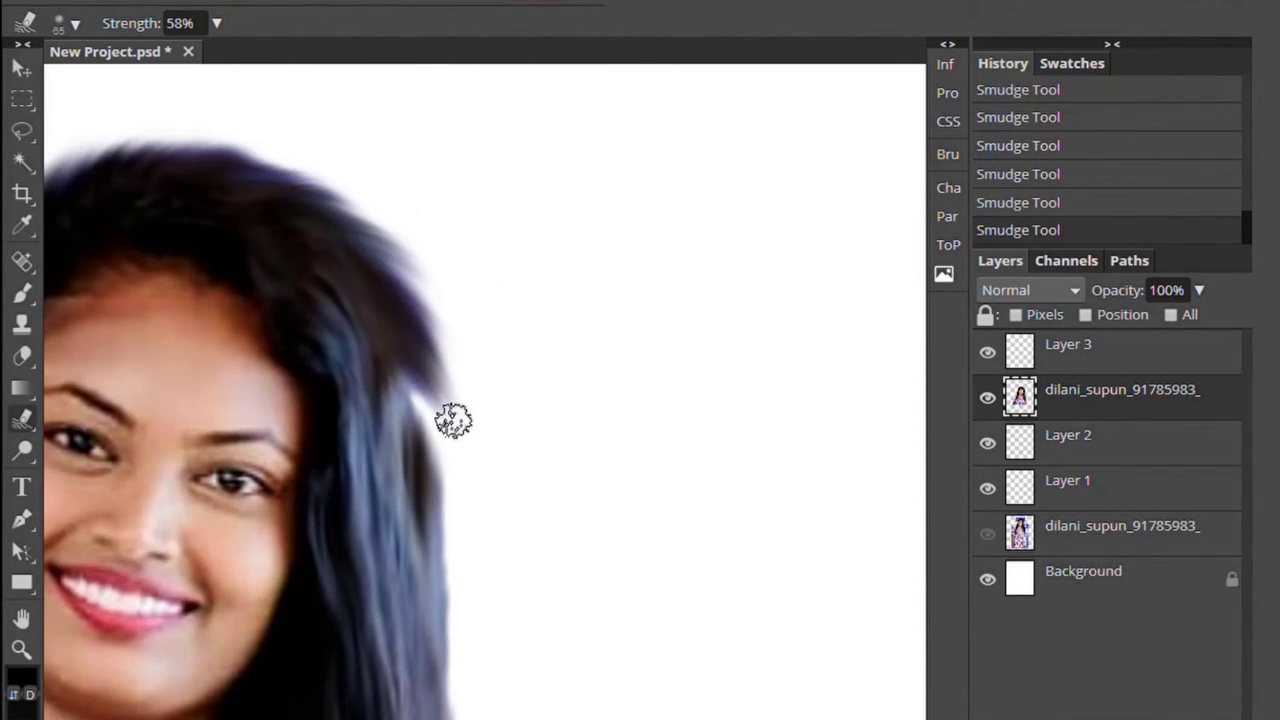
scroll(451, 420, "down", 4)
scroll(423, 257, "down", 2)
scroll(420, 300, "up", 4)
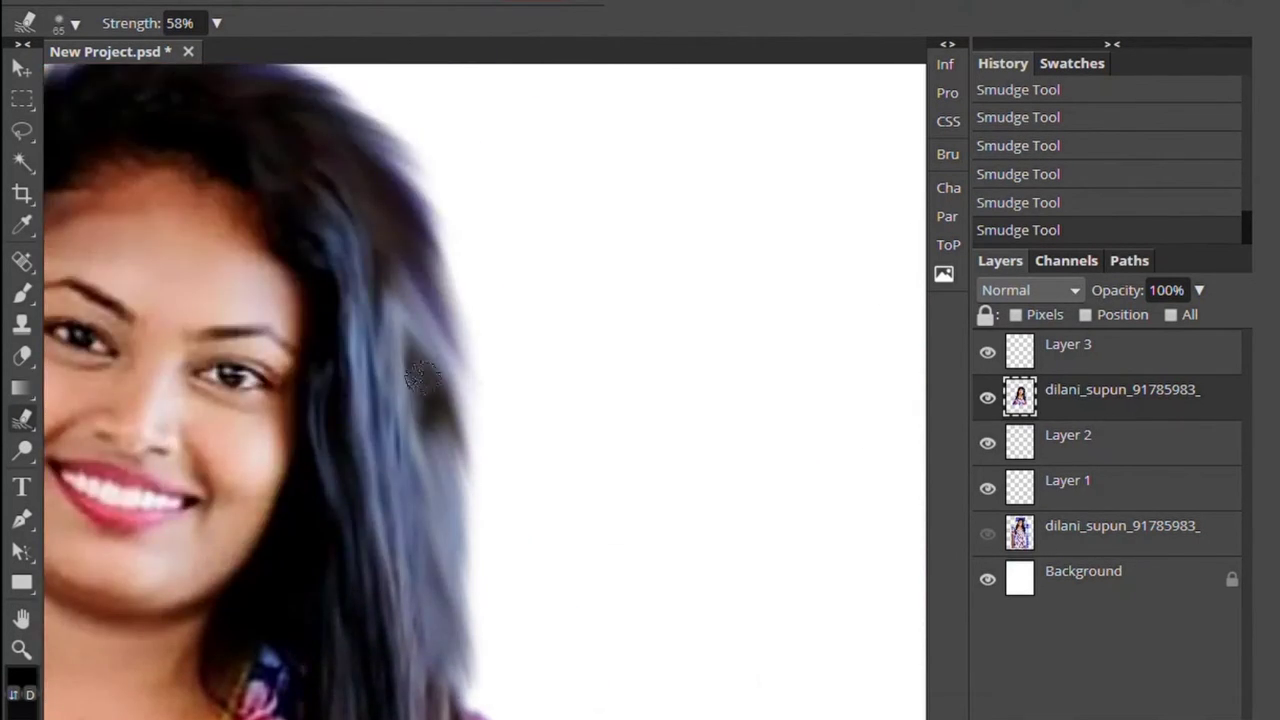
scroll(413, 378, "down", 3)
scroll(466, 549, "down", 1)
- Fit the image in view, step back in History, and lower smudge strength to 40%
key("ctrl+0")
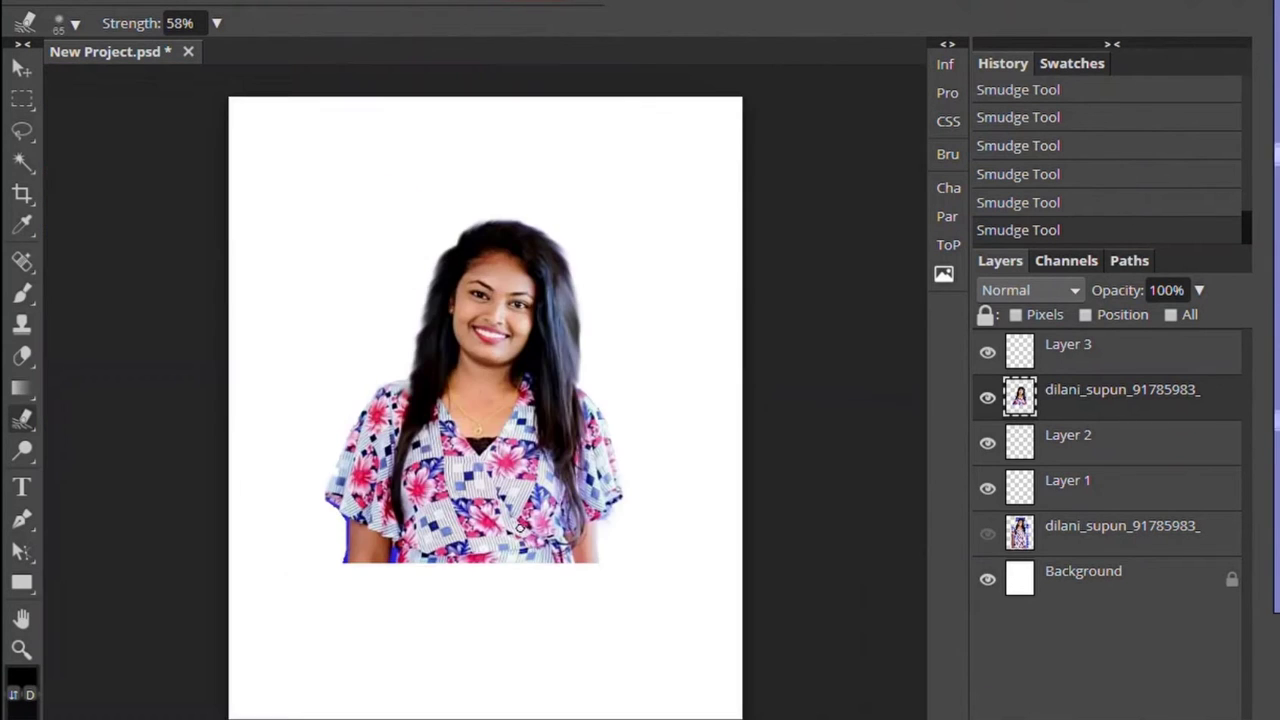
left_click(1036, 186)
scroll(1045, 190, "up", 2)
left_click(1049, 206)
left_click(216, 23)
left_click_drag(175, 51, 151, 51)
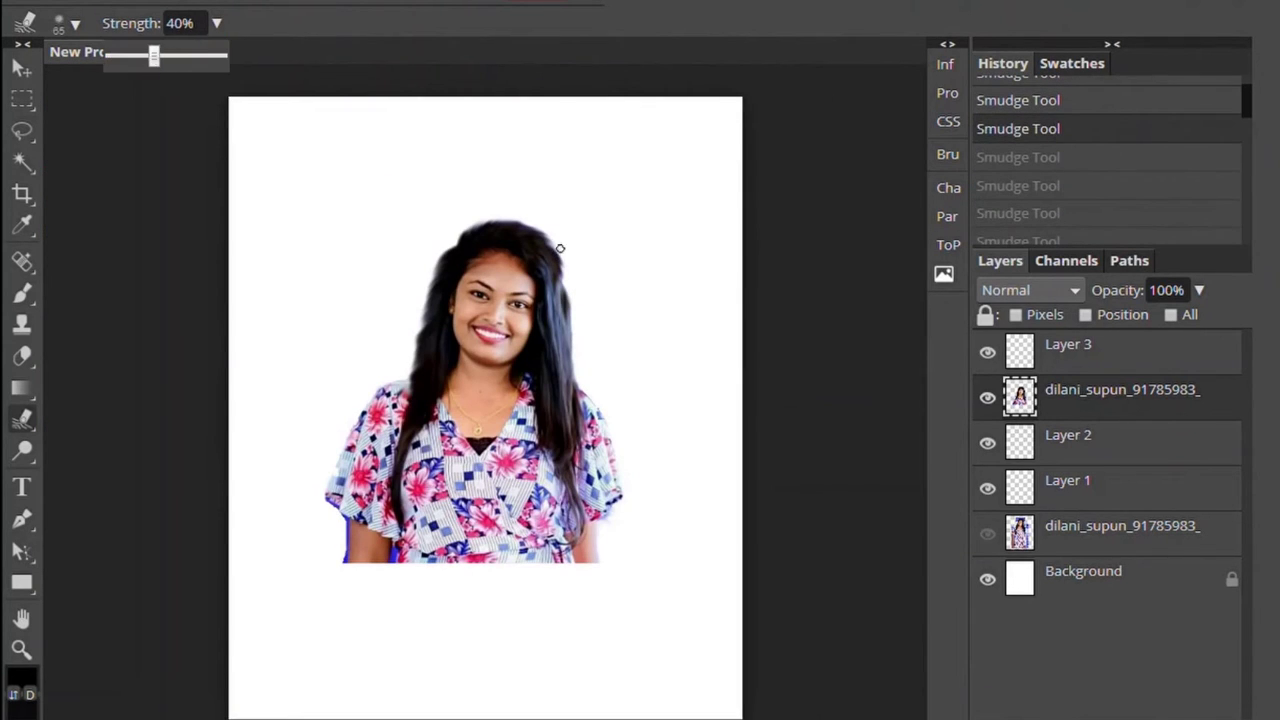
- Smudge the right hair edge outward and downward into the background
scroll(470, 280, "up", 2)
scroll(648, 318, "up", 2)
left_click_drag(458, 258, 464, 460)
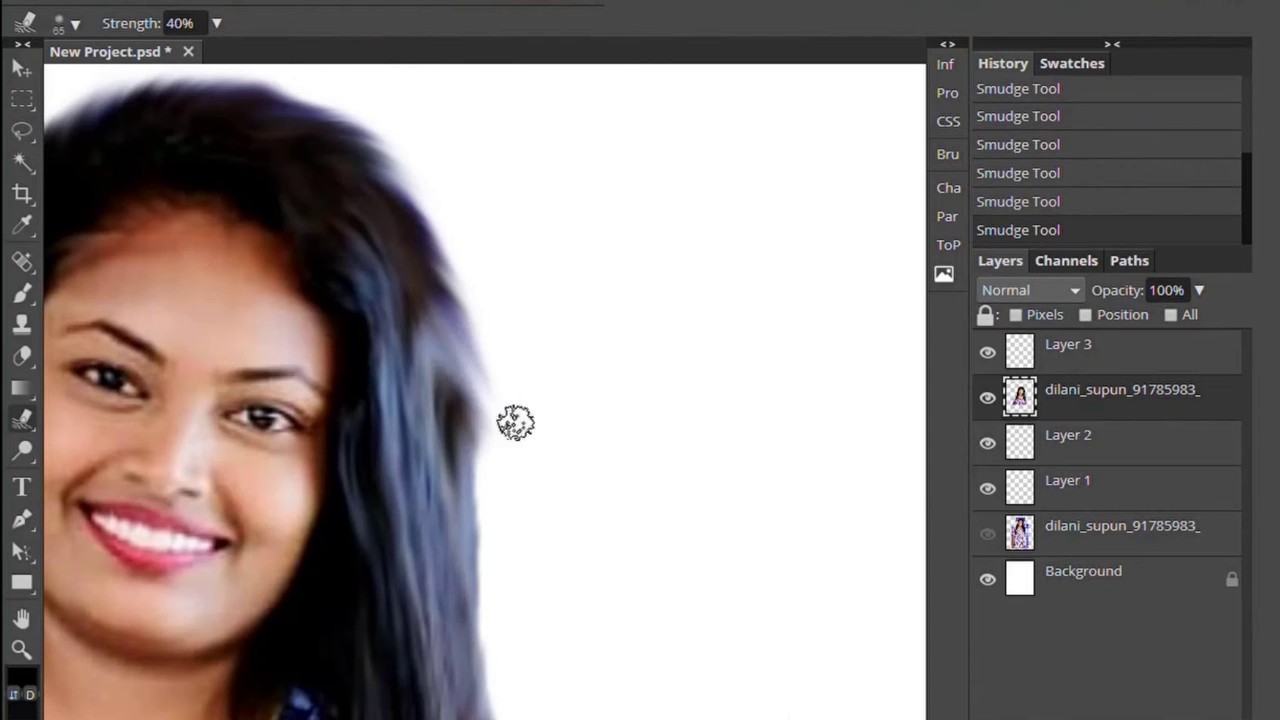
scroll(460, 421, "down", 1)
left_click_drag(463, 400, 491, 566)
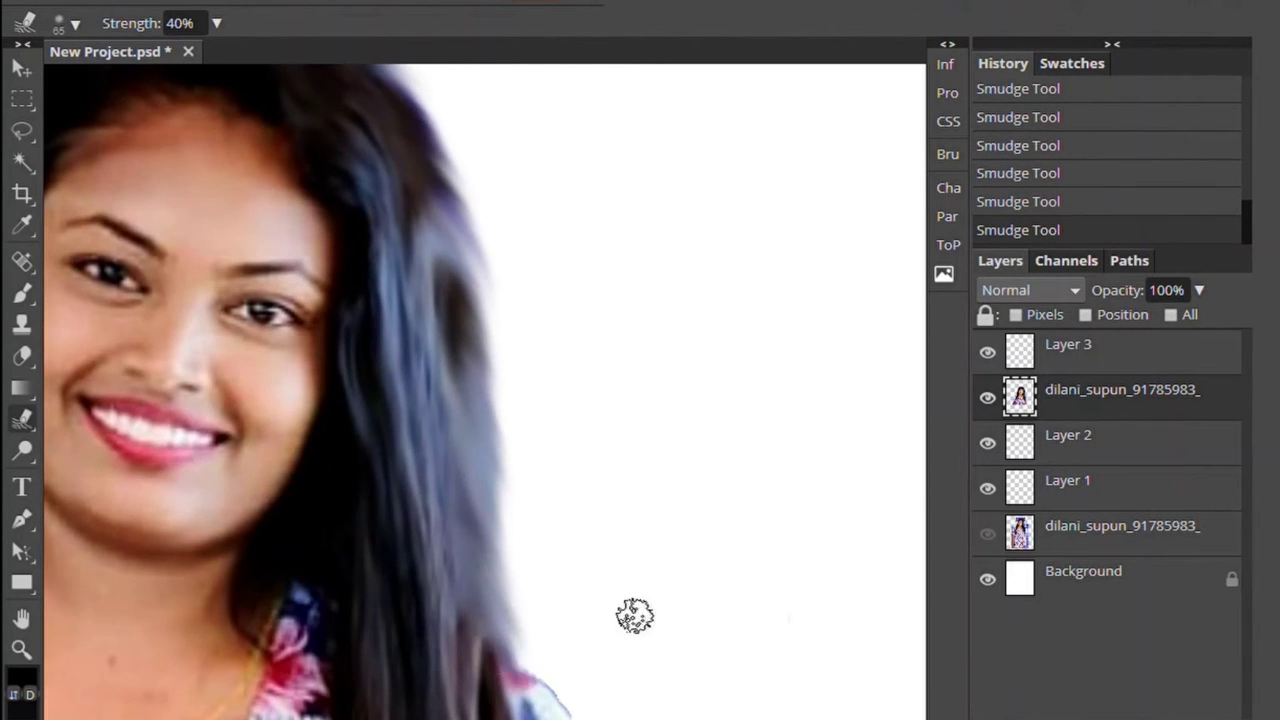
scroll(437, 336, "up", 2)
scroll(470, 360, "down", 2)
scroll(529, 343, "down", 2)
scroll(440, 420, "up", 2)
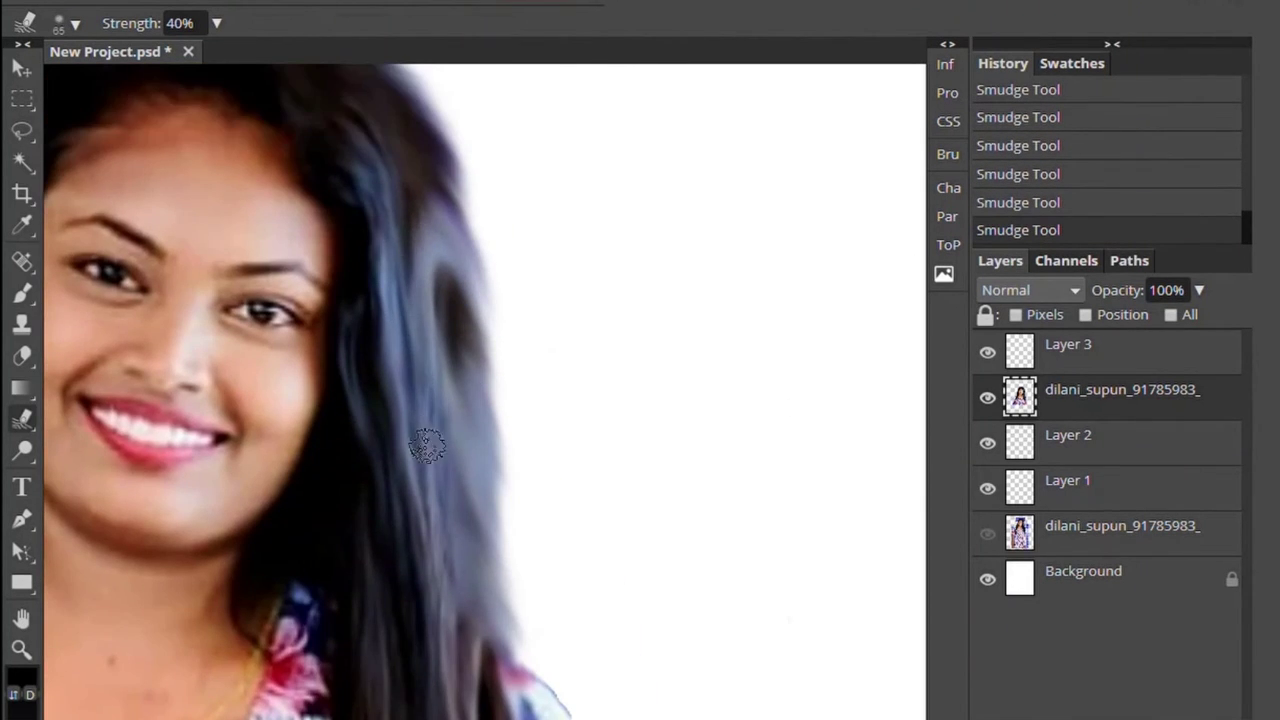
scroll(400, 480, "down", 2)
scroll(385, 512, "up", 2)
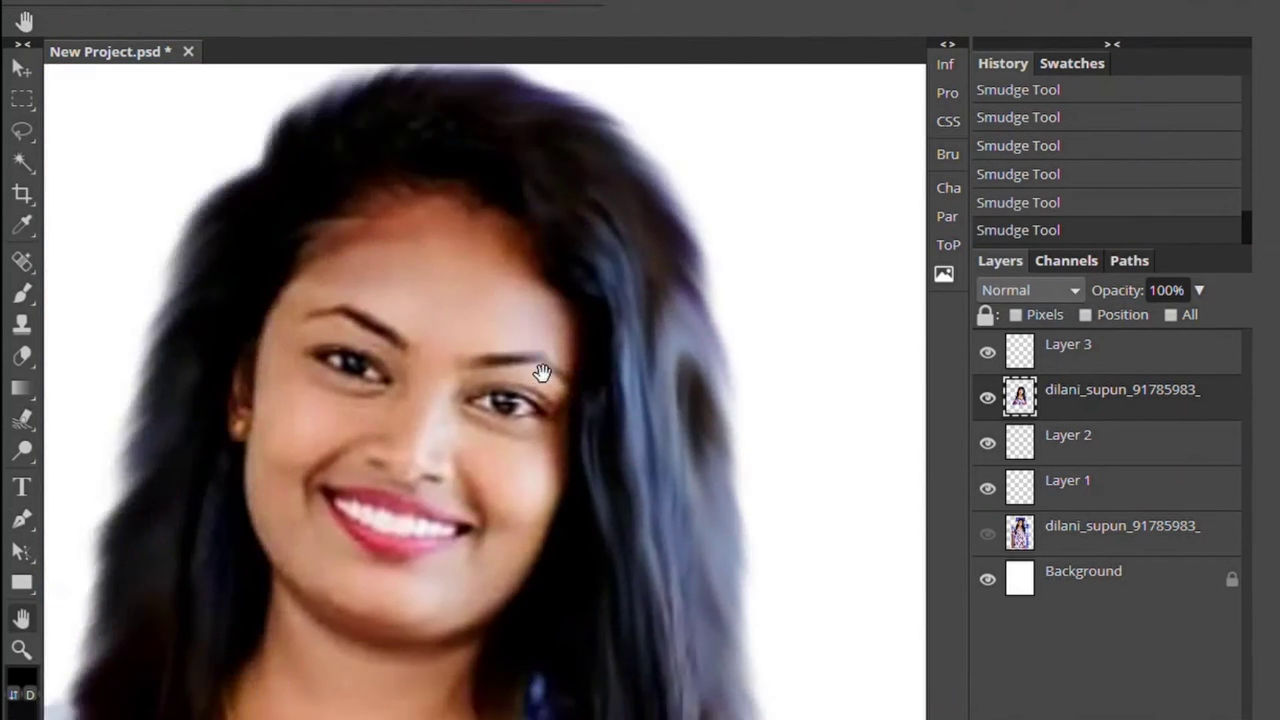
scroll(541, 373, "up", 1)
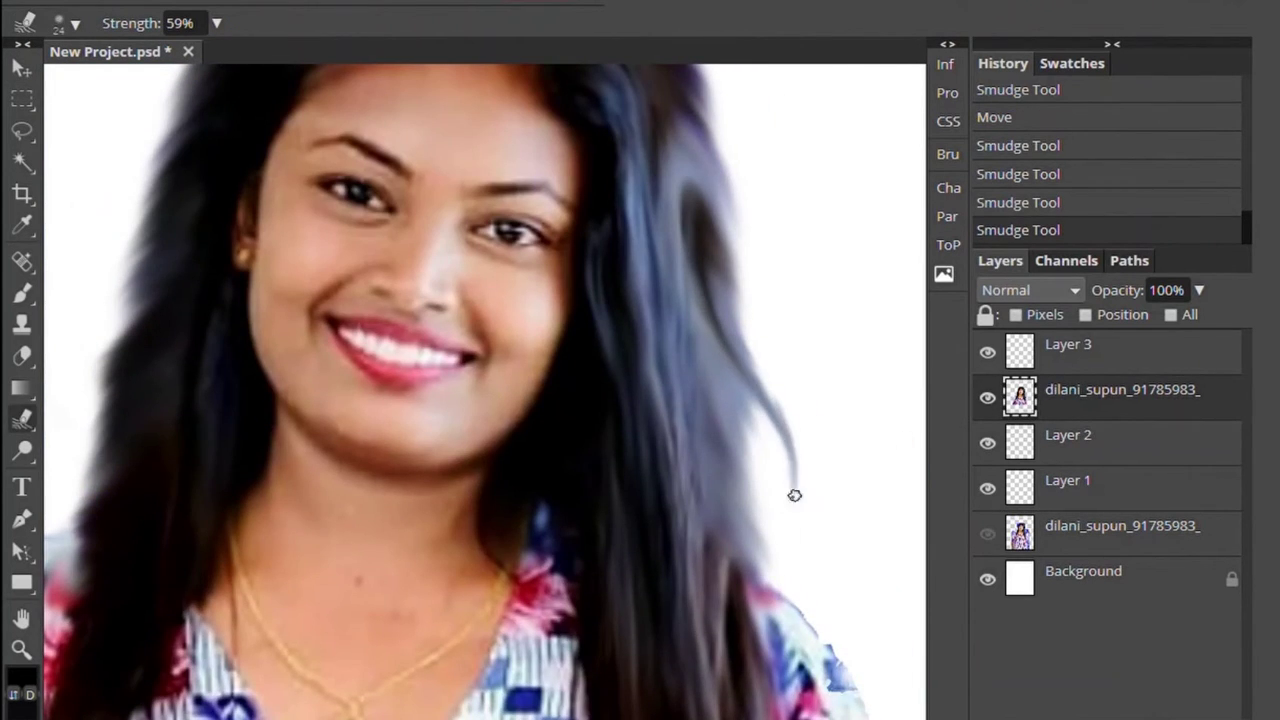
- Step through History comparing the unsmudged original, the fourth smudge state and the latest one
scroll(1022, 172, "down", 1)
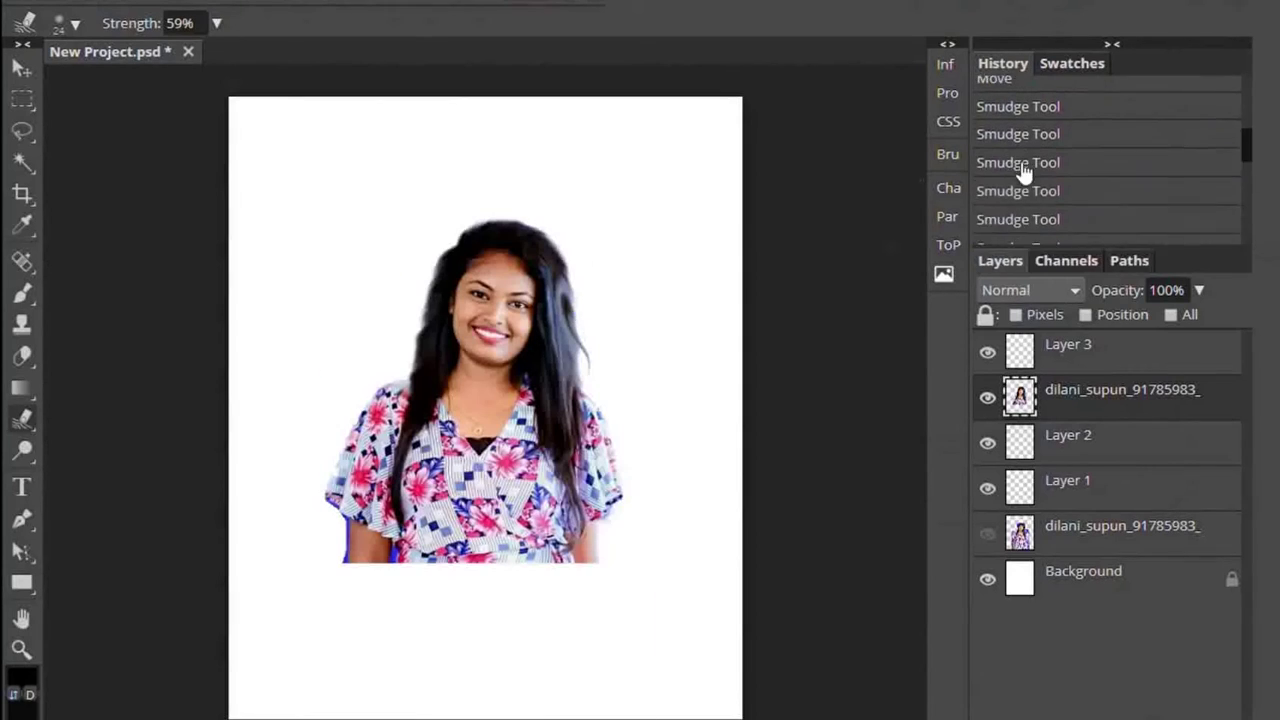
left_click(1022, 162)
left_click(1043, 120)
left_click(1040, 230)
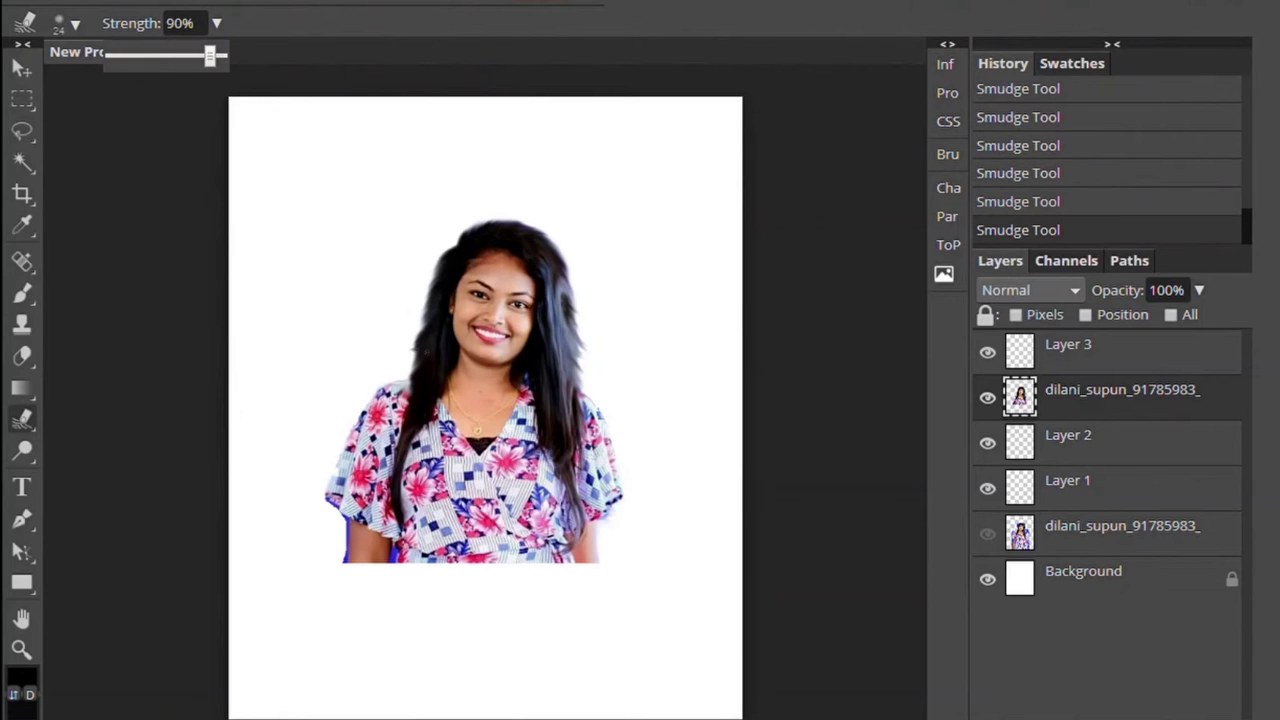
left_click(985, 174)
left_click(985, 229)
left_click(985, 174)
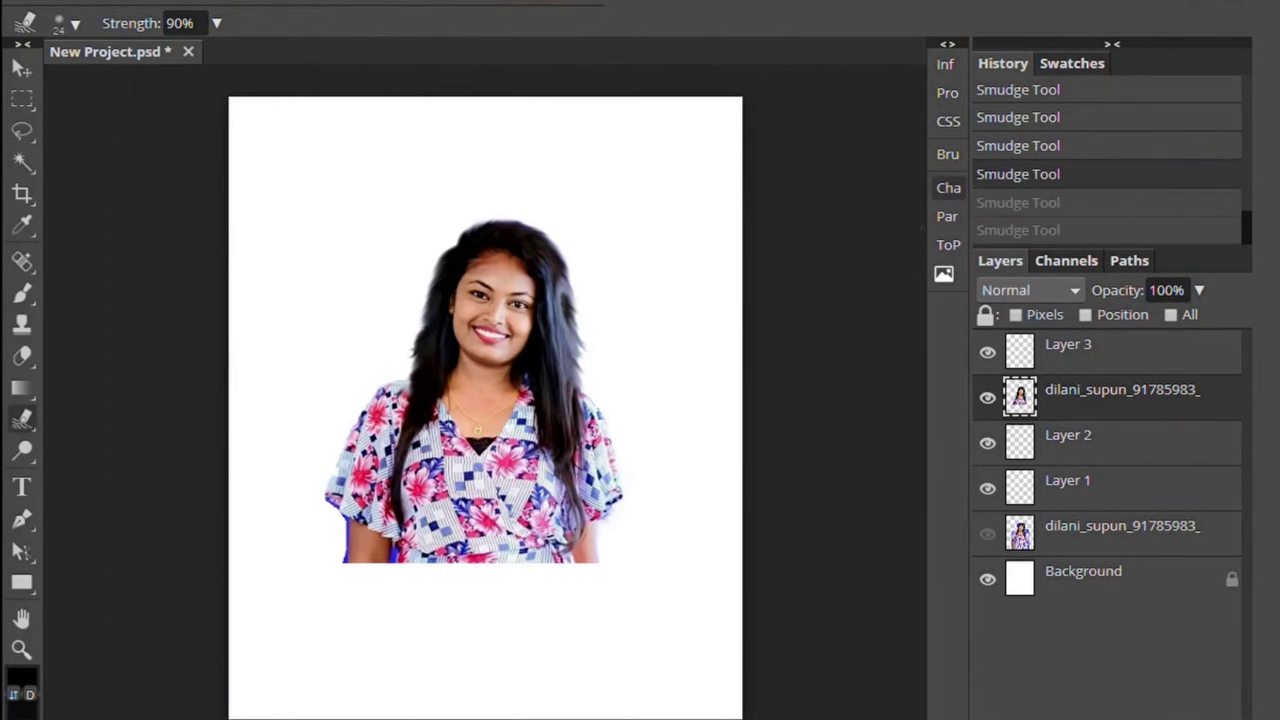
- Shrink the brush to 4 px
key("i")
key("b")
right_click(329, 264)
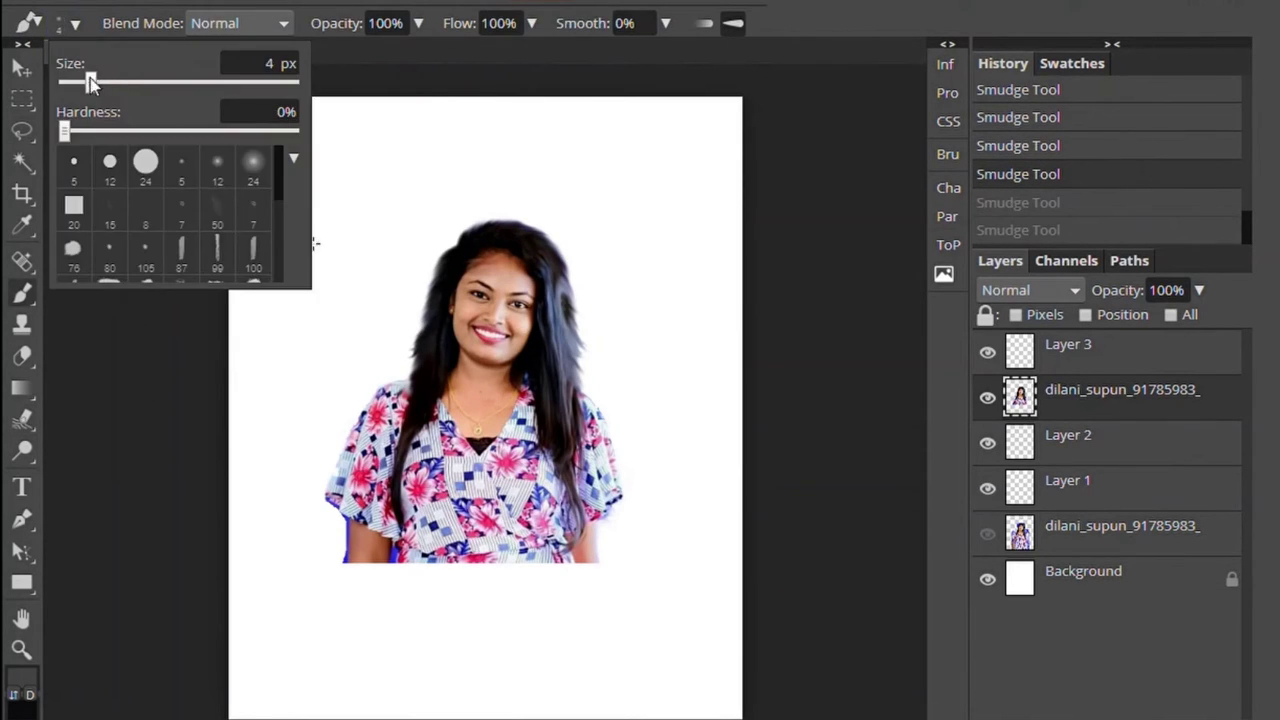
left_click(1043, 201)
right_click(290, 295)
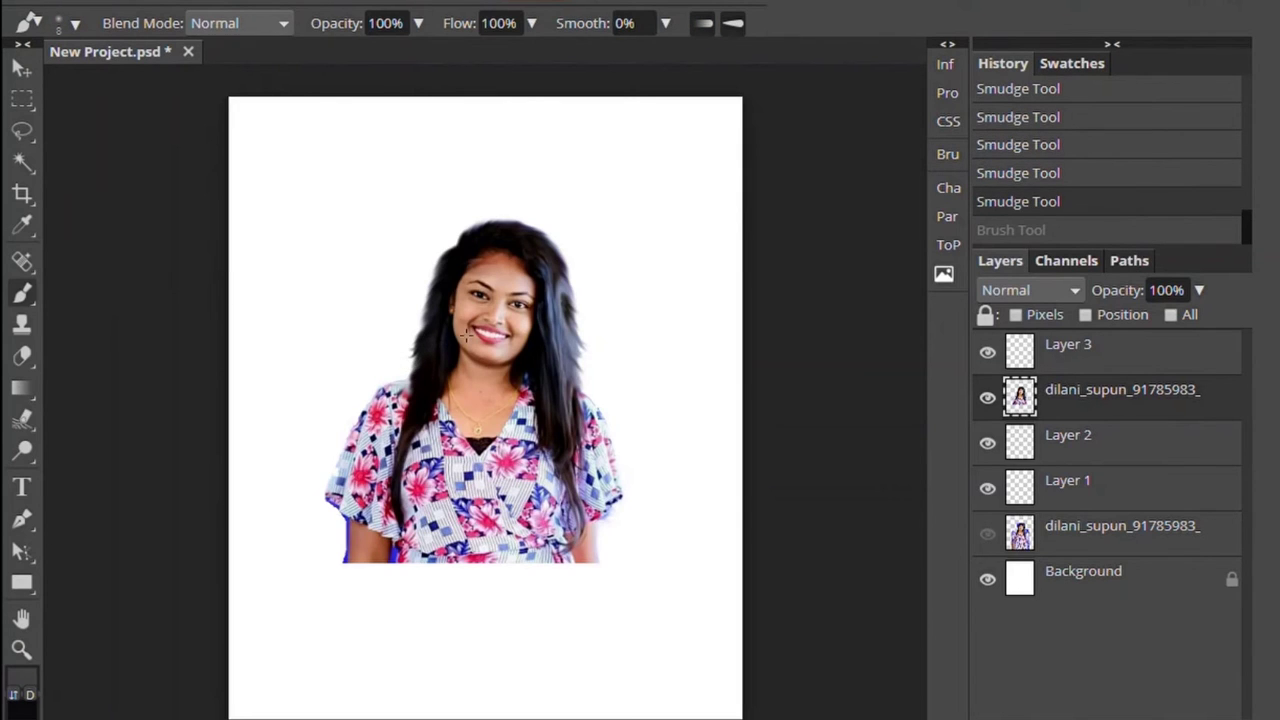
- Smudge the left and right hair edges outward, step back a few strokes, and smudge again
key("r")
left_click_drag(420, 356, 404, 356)
left_click_drag(574, 362, 585, 348)
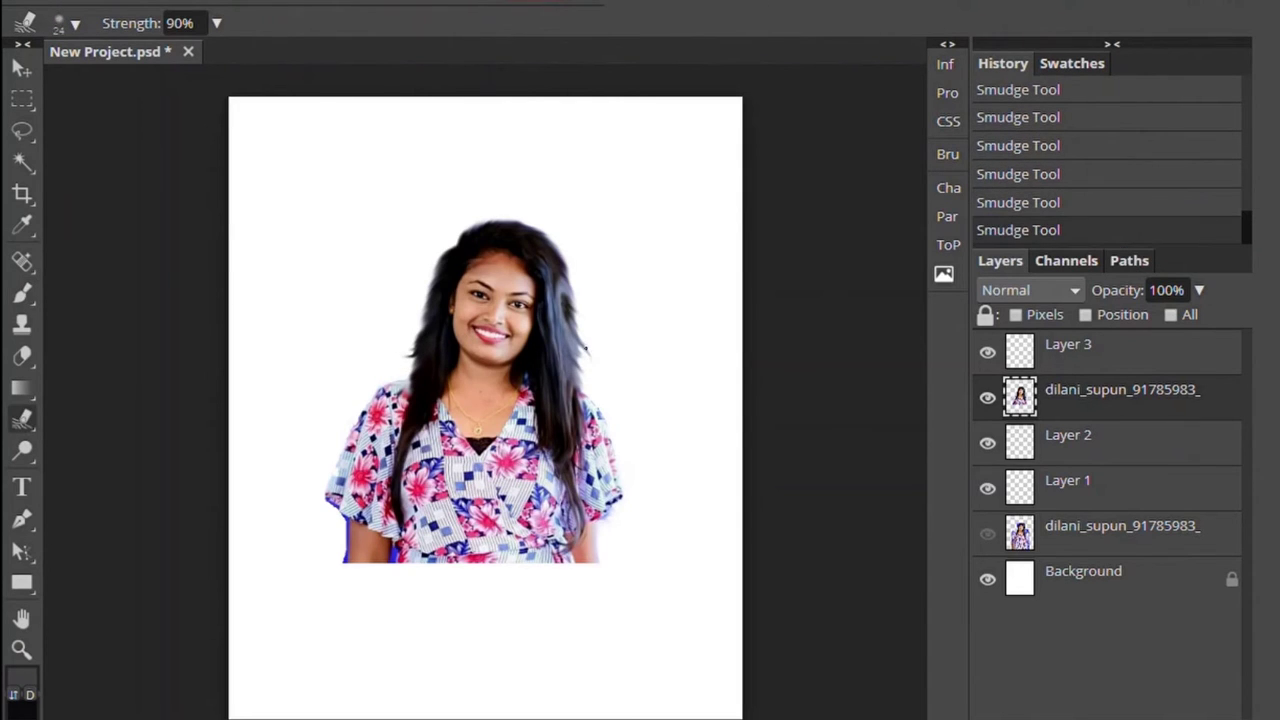
left_click(1040, 140)
left_click(1040, 187)
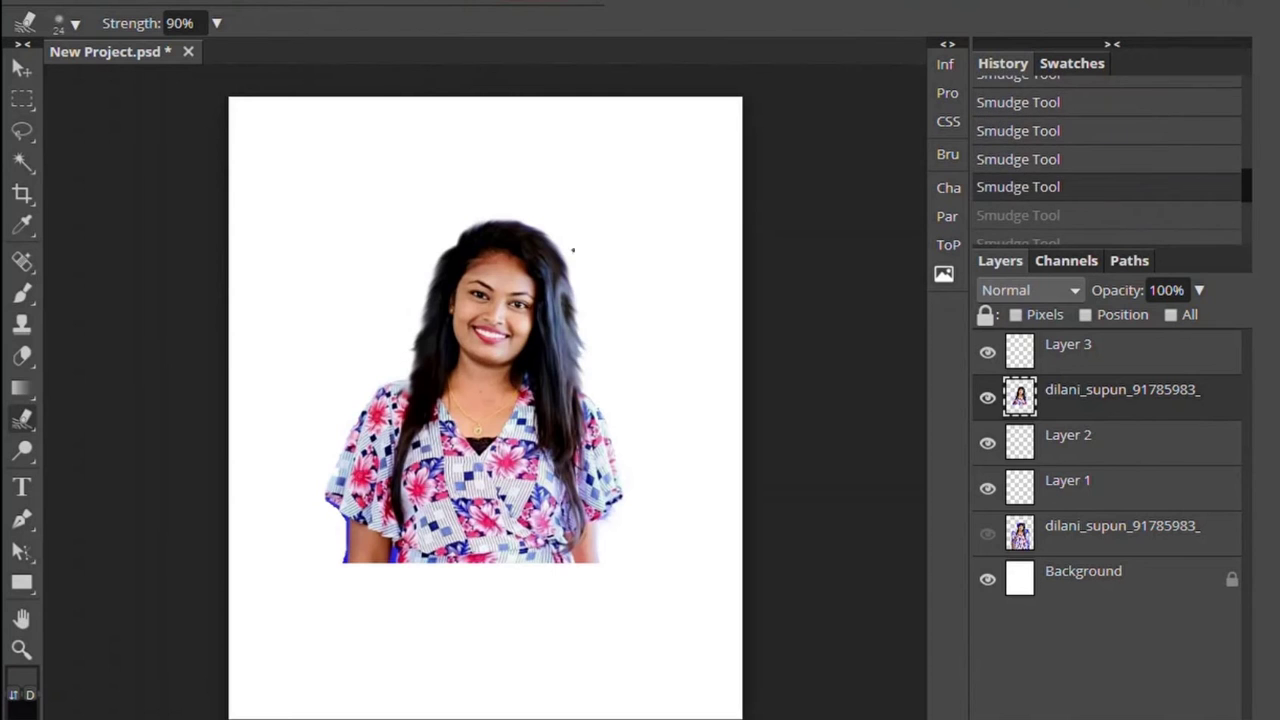
left_click_drag(590, 373, 598, 368)
- Zoom in to pull a right-side hair strand outward, then compare earlier smudge states
key("ctrl+plus")
left_click_drag(742, 306, 767, 313)
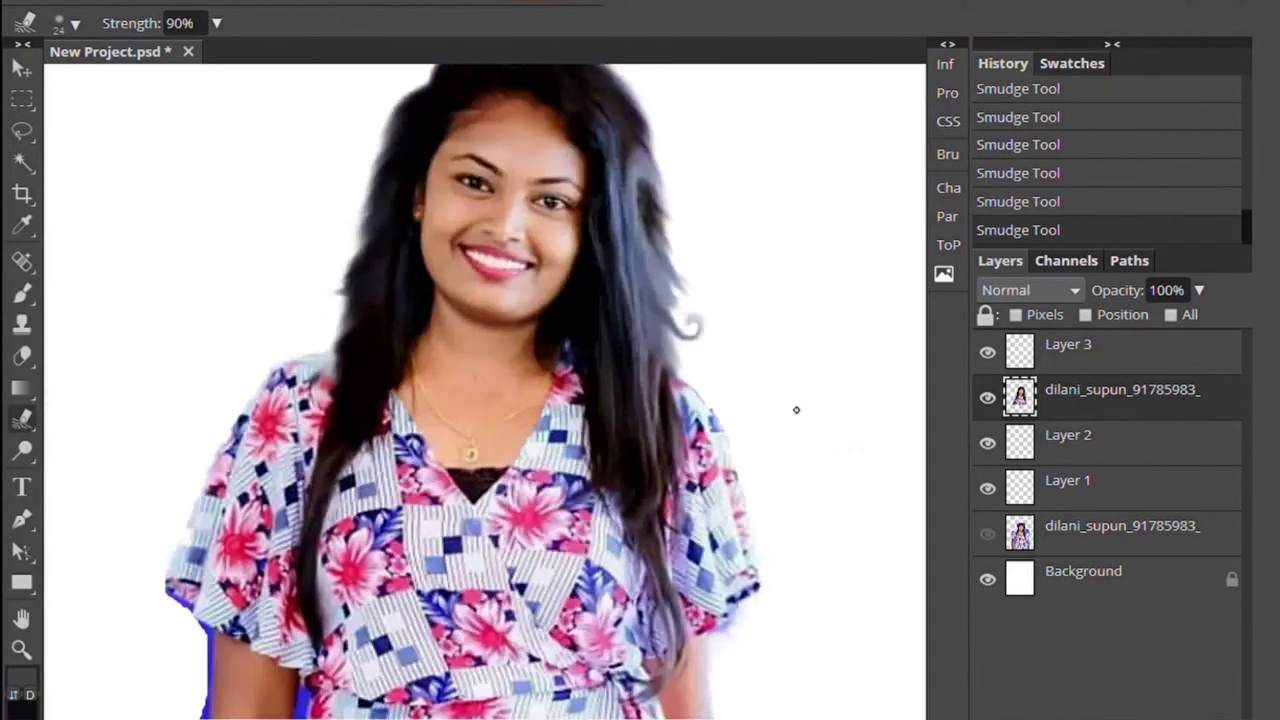
left_click(1014, 206)
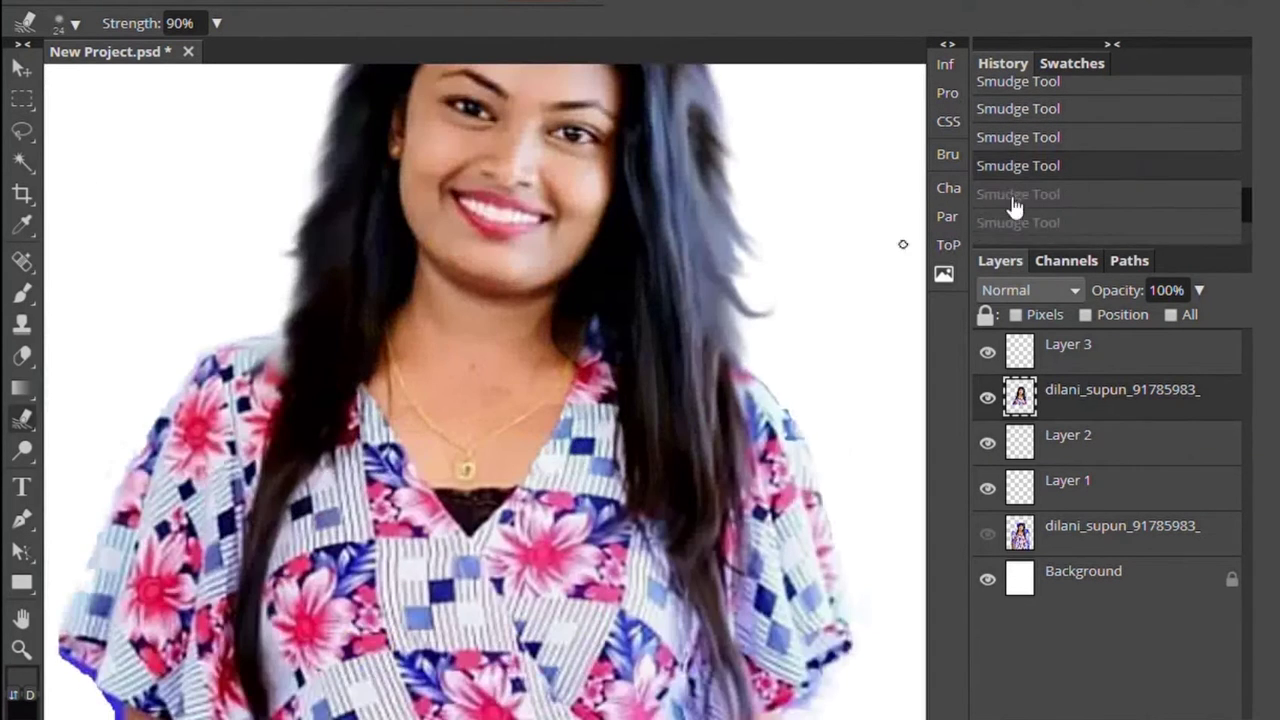
key("ctrl+minus")
key("ctrl+minus")
left_click(1030, 173)
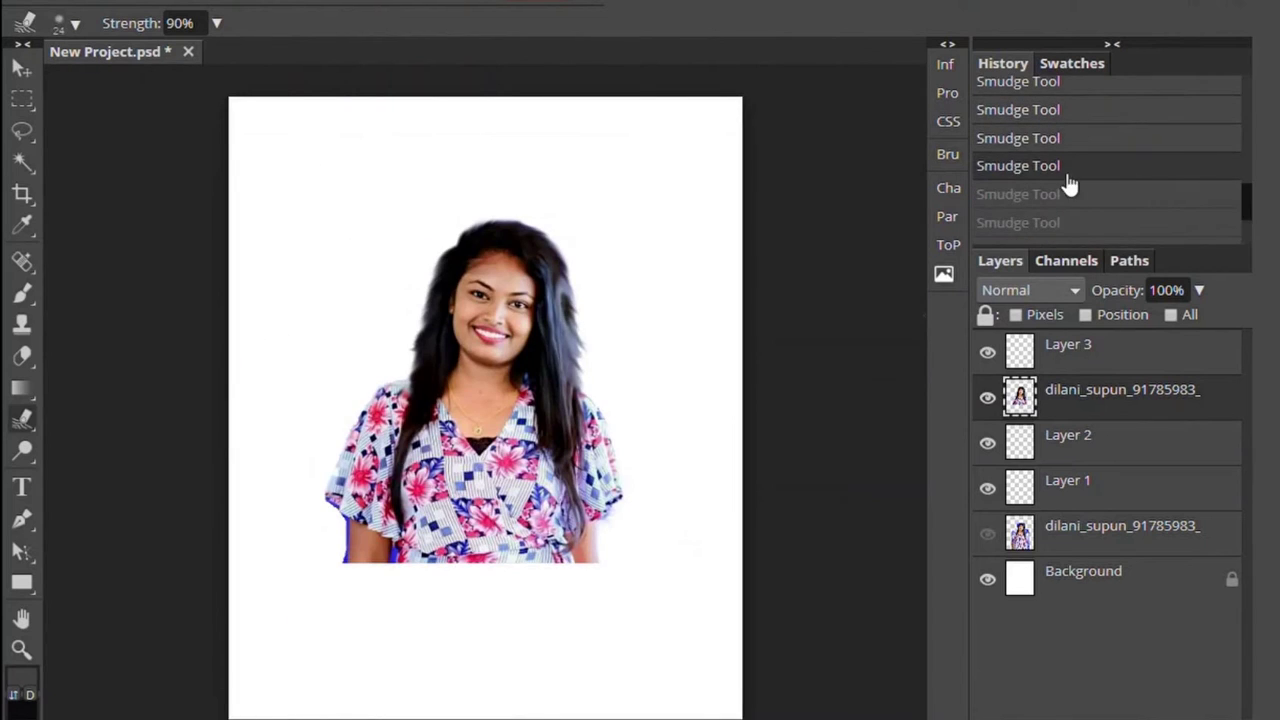
left_click(1040, 230)
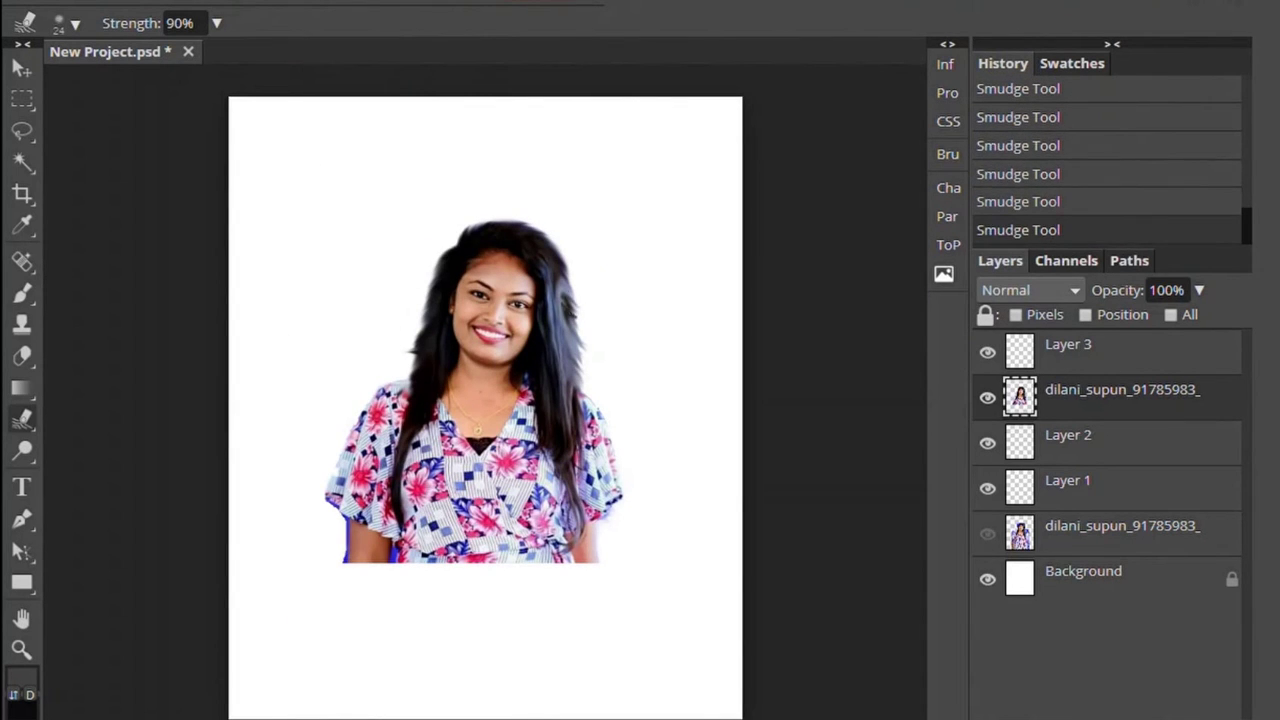
left_click(1043, 201)
left_click(1040, 145)
- Zoom in on the face and shrink the smudge brush to 4 px
key("ctrl+plus")
left_click(1045, 201)
left_click(1094, 228)
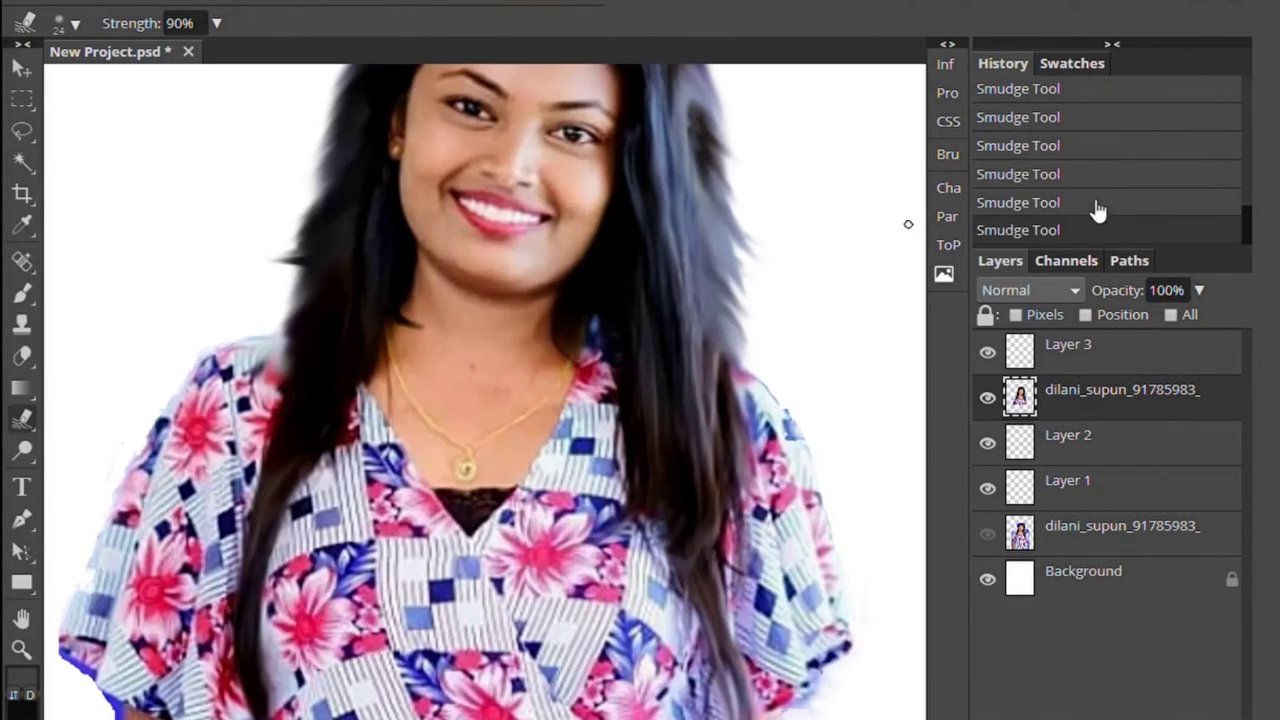
left_click(66, 22)
left_click(97, 83)
left_click(389, 300)
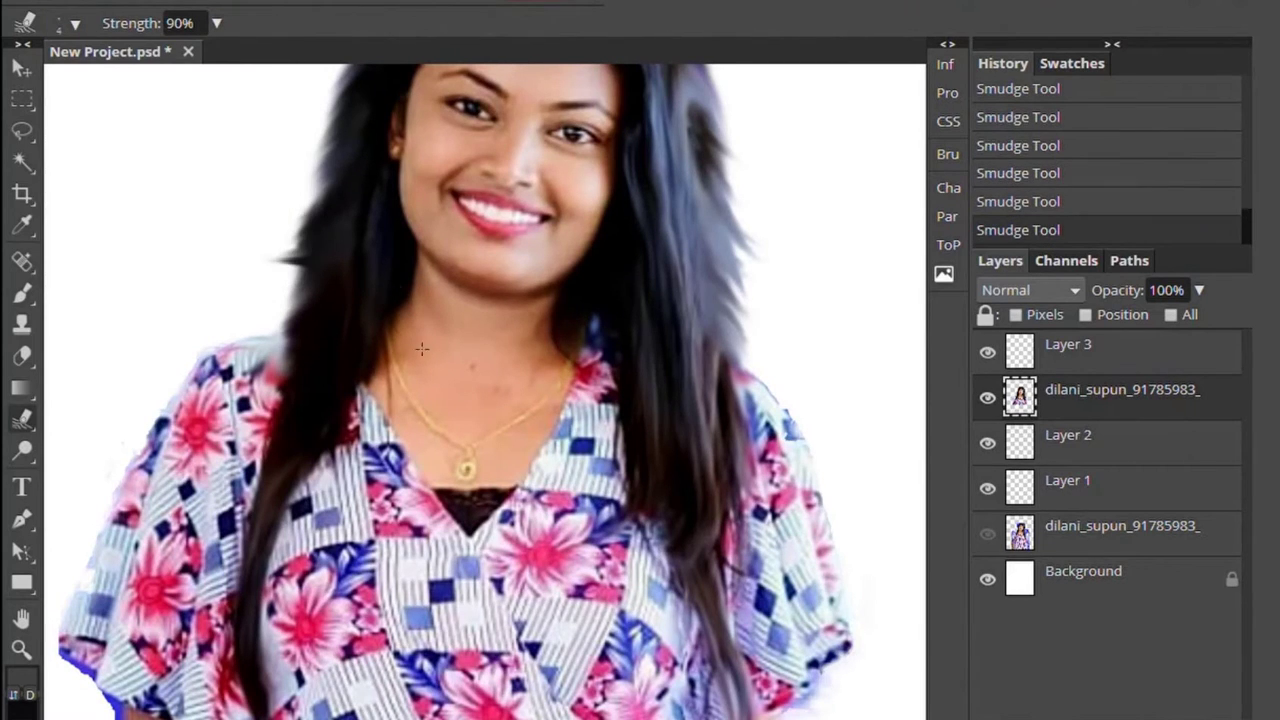
- Compare recent smudge strokes in History, undoing and redoing the last three
left_click(1049, 201)
left_click(1049, 229)
scroll(292, 476, "up", 4)
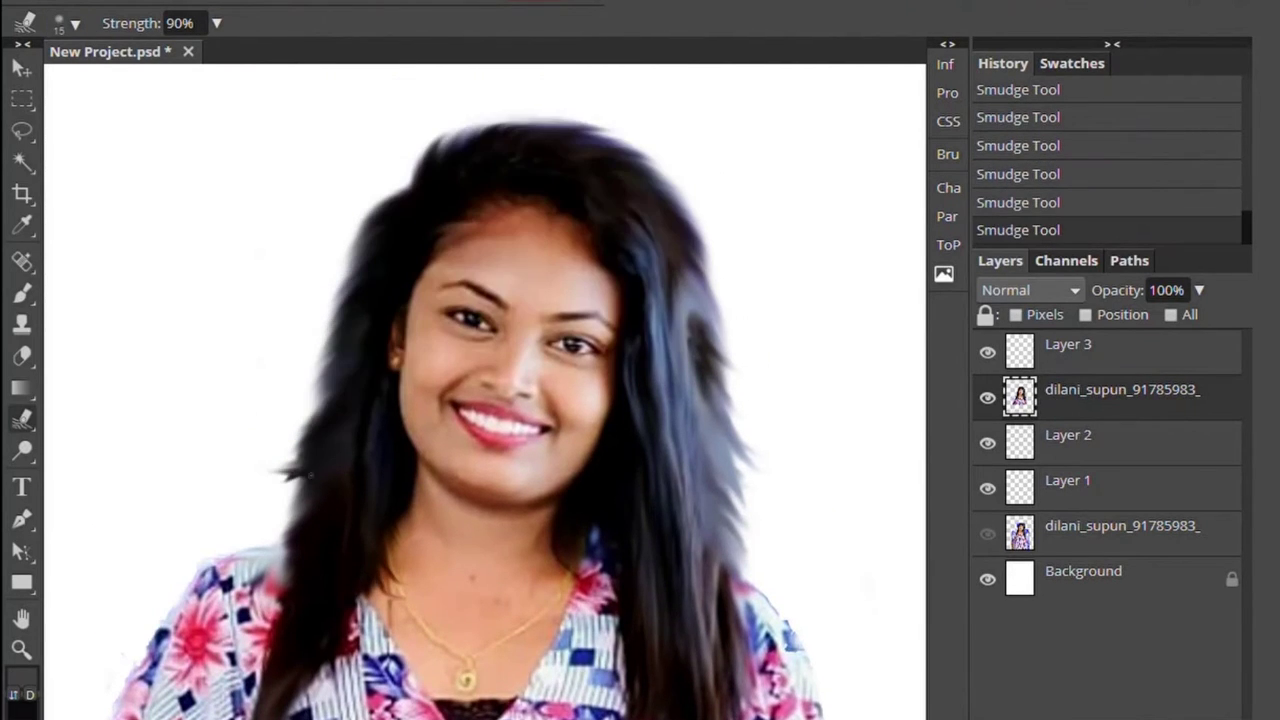
left_click(1083, 150)
left_click(1083, 229)
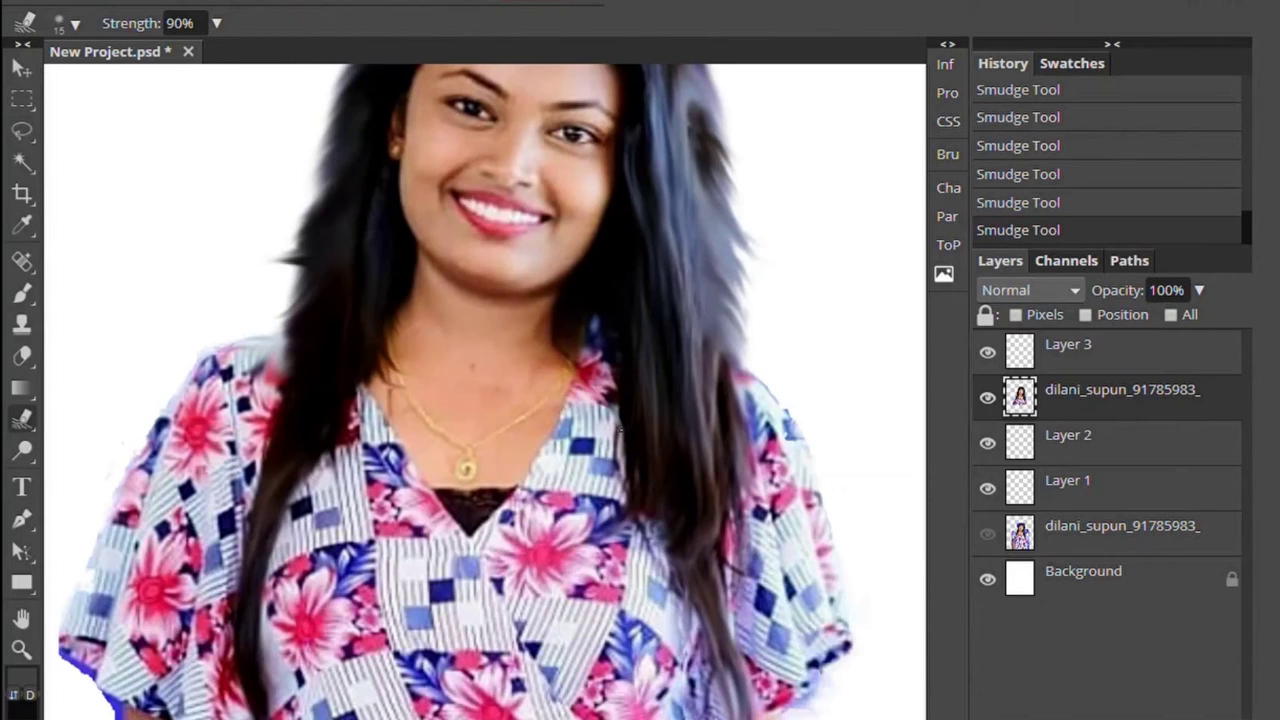
key("ctrl+z")
key("ctrl+z")
key("ctrl+z")
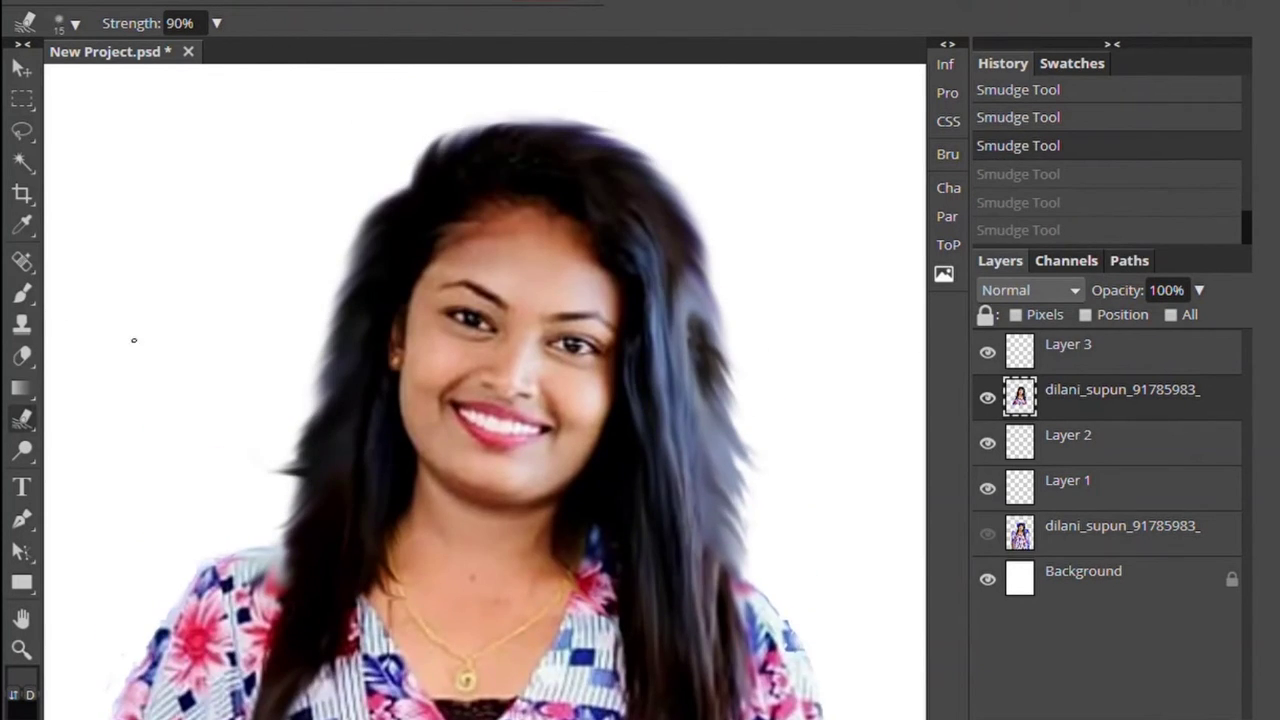
key("ctrl+shift+z")
key("ctrl+shift+z")
key("ctrl+shift+z")
- Lower the smudge strength to 16% and enlarge the brush to 40
left_click(75, 23)
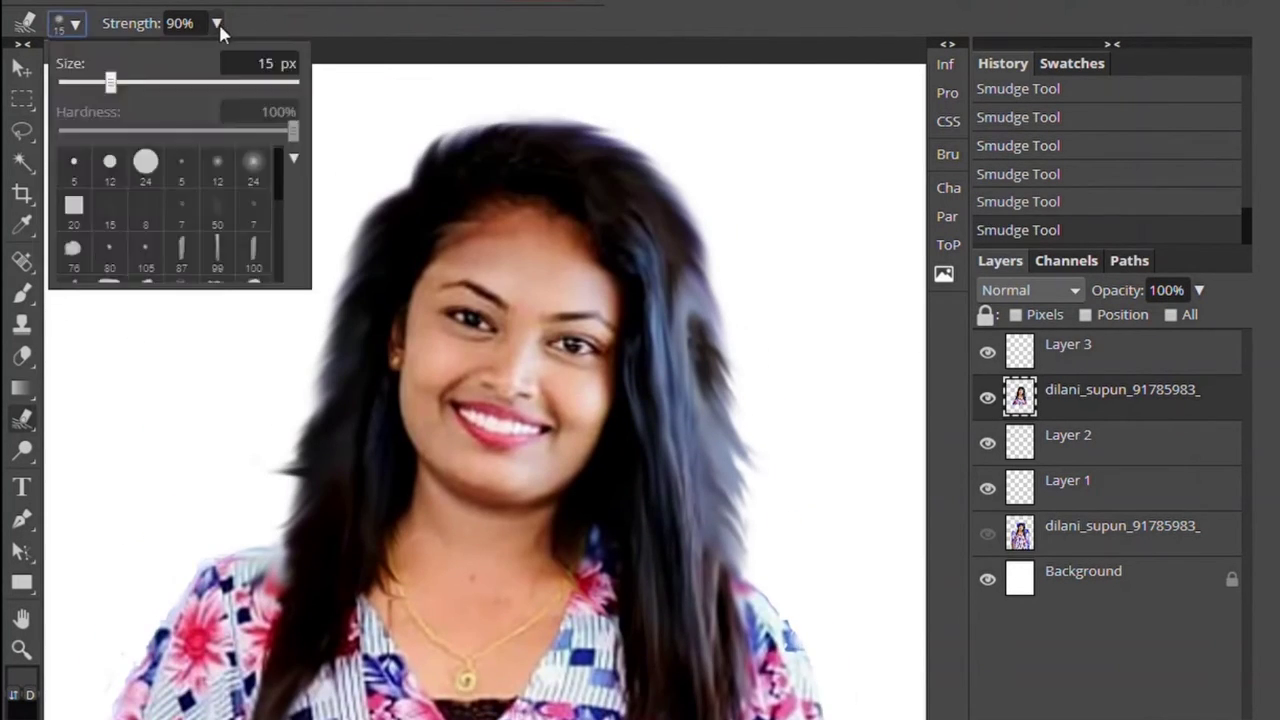
left_click(216, 23)
mouse_move(200, 52)
left_mouse_down()
mouse_move(122, 52)
mouse_move(131, 85)
mouse_move(127, 52)
left_mouse_up()
scroll(508, 240, "up", 5)
scroll(400, 300, "up", 3)
left_click(75, 23)
key("bracketright")
key("bracketright")
left_click(216, 23)
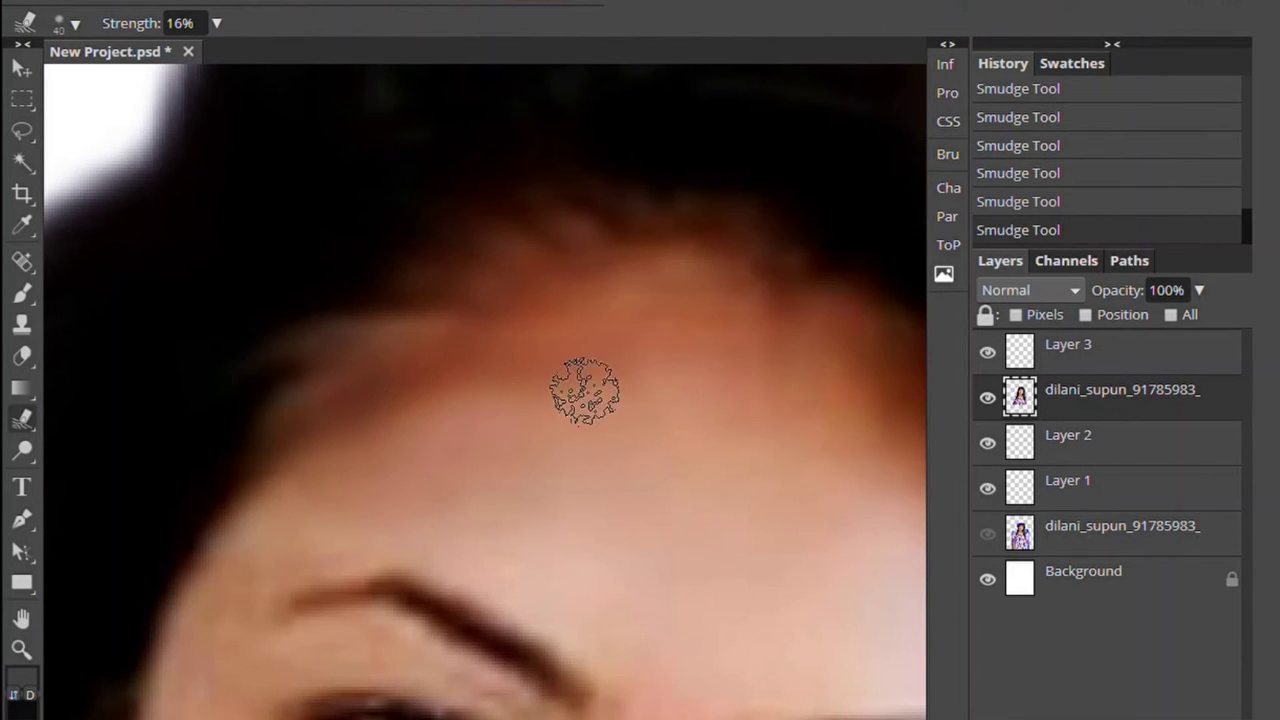
- Shrink the brush to 18, then select Layer 3 and hide the portrait layer
scroll(306, 483, "right", 5)
scroll(306, 483, "down", 3)
scroll(137, 457, "left", 2)
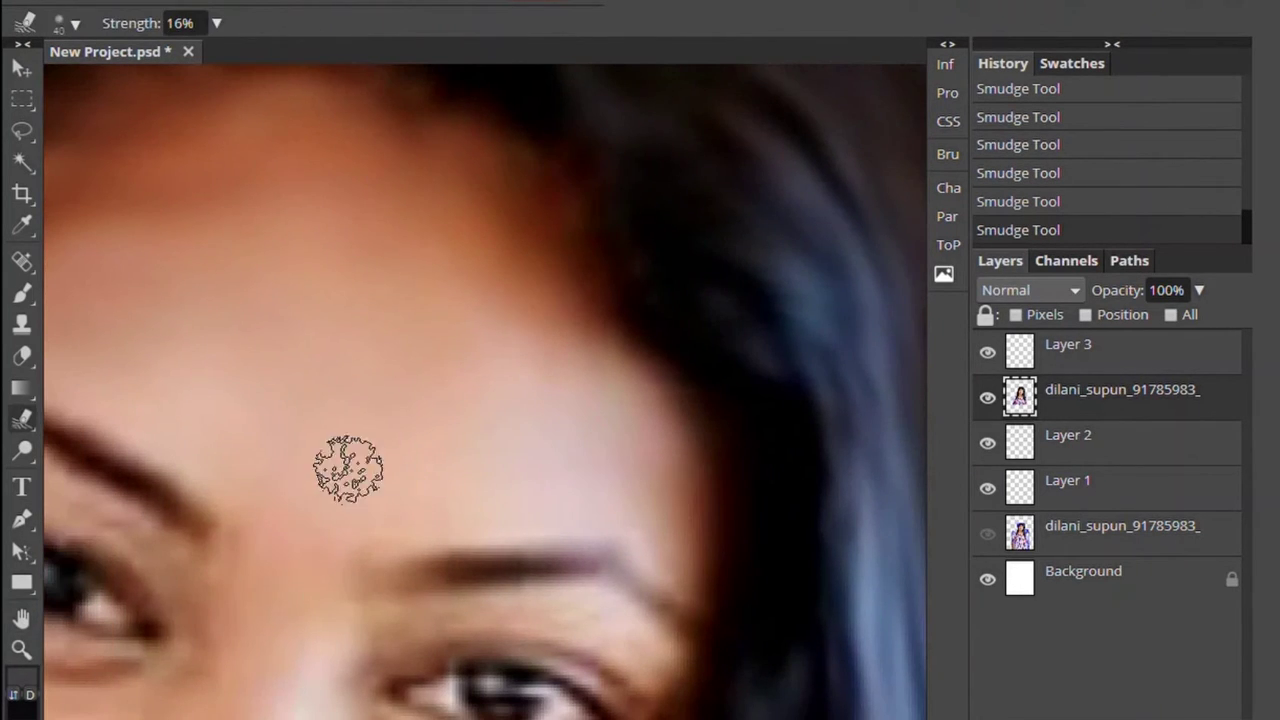
scroll(330, 400, "down", 3)
key("bracketleft")
key("bracketleft")
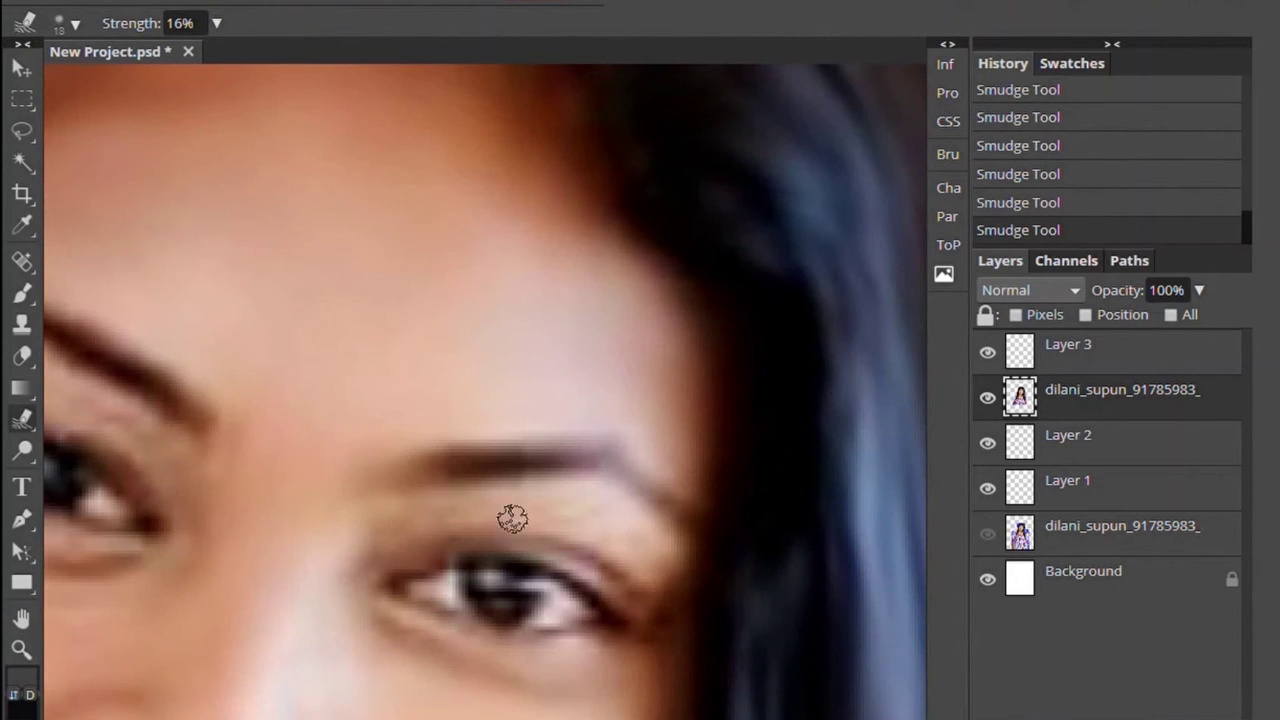
scroll(349, 363, "down", 2)
scroll(318, 241, "down", 1)
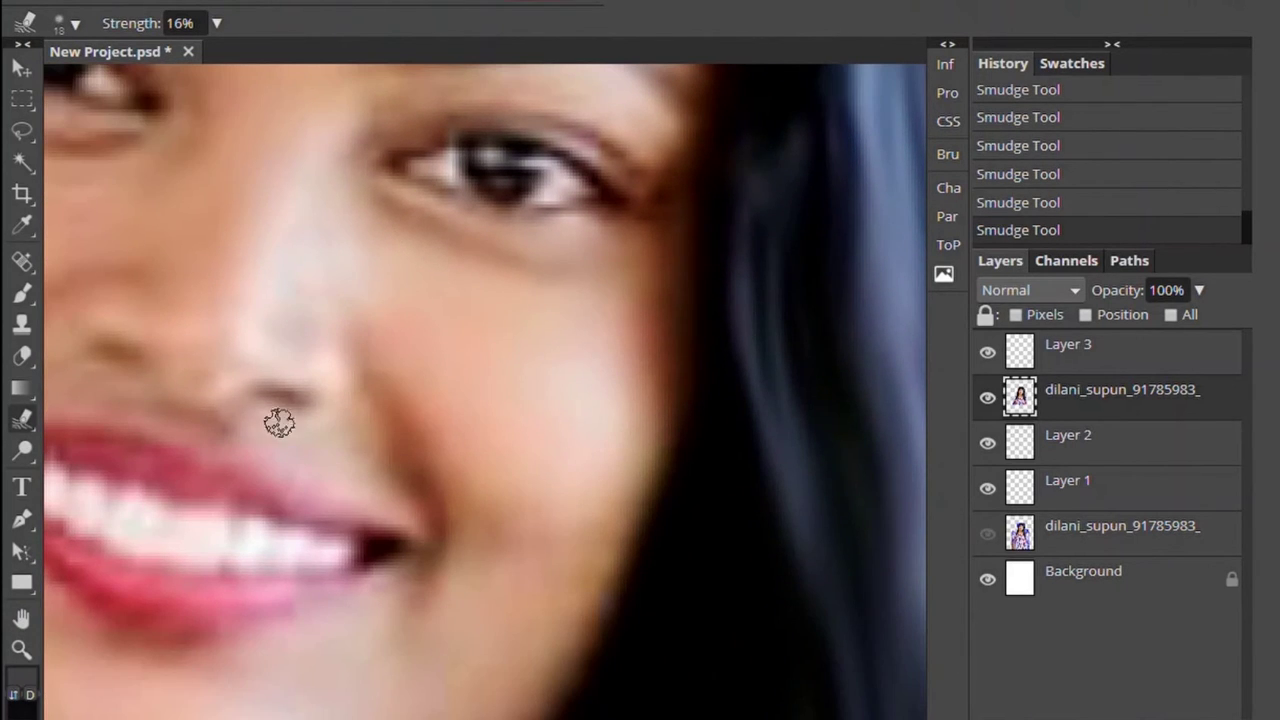
scroll(497, 345, "down", 2)
key("ctrl+minus")
key("ctrl+minus")
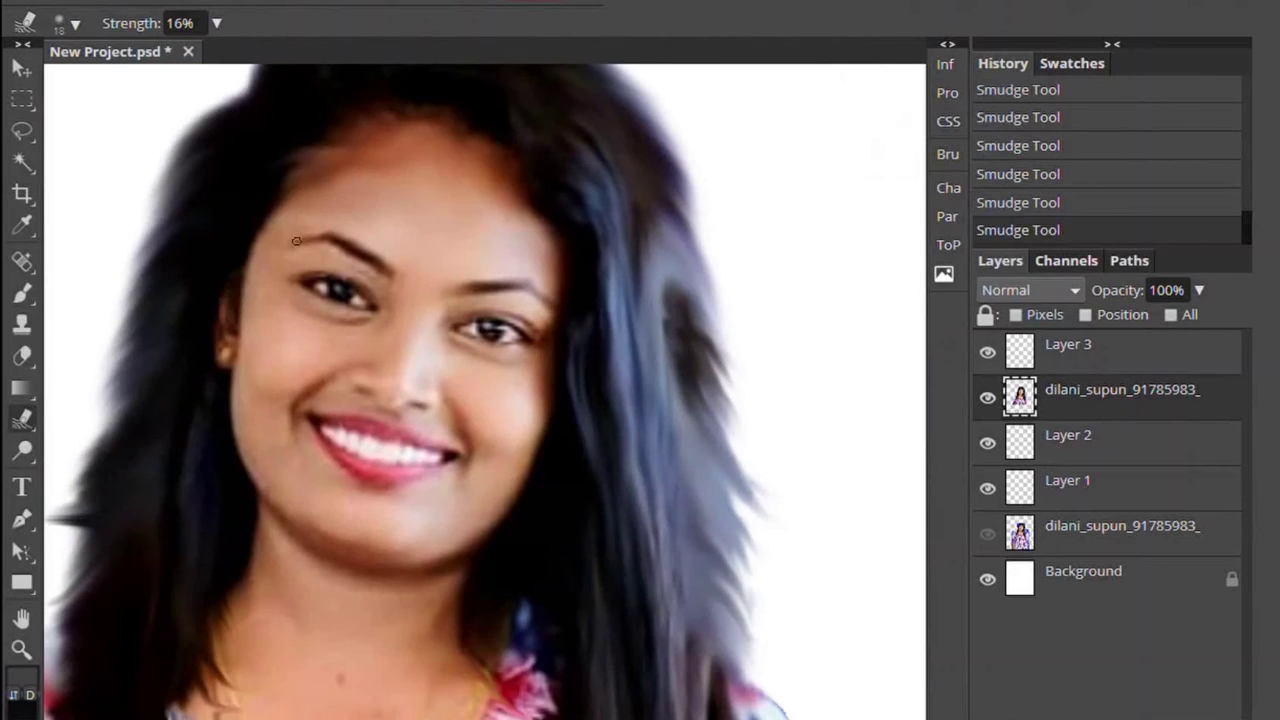
left_click(1068, 345)
left_click(987, 398)
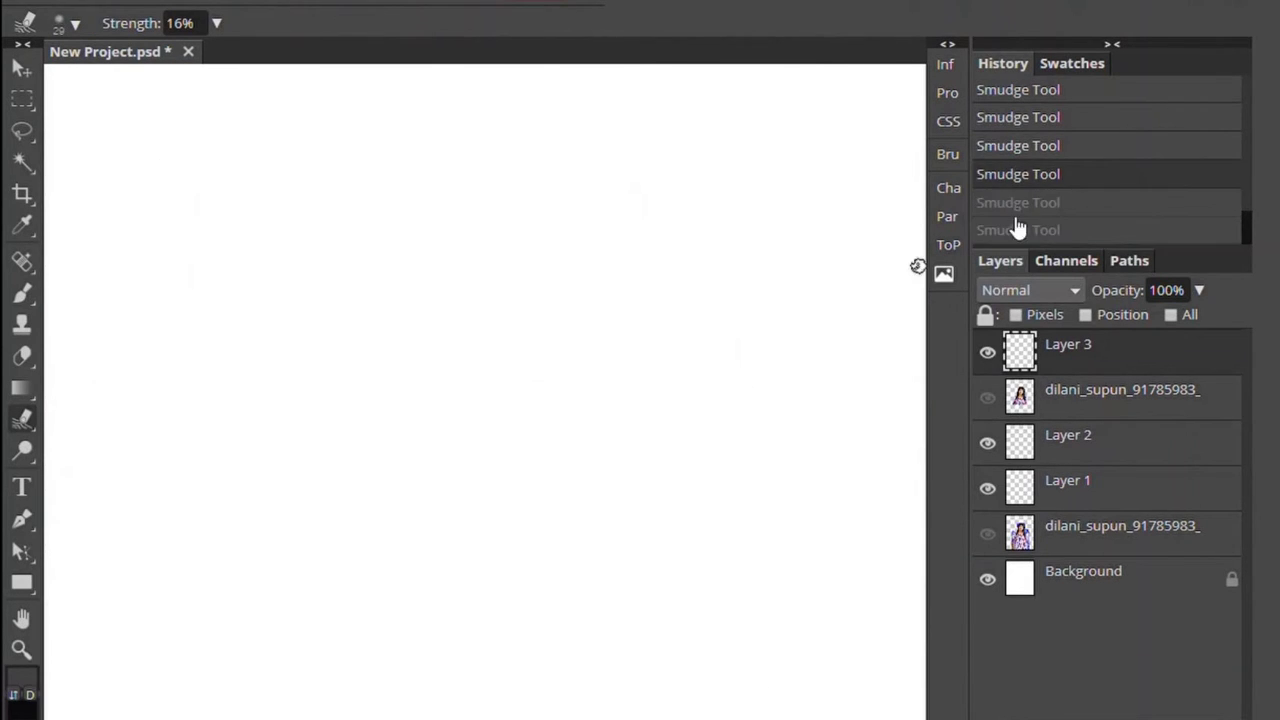
- Erase stray pixels, fill Layer 3 with a pink-to-dark diagonal gradient, and show the portrait
key("e")
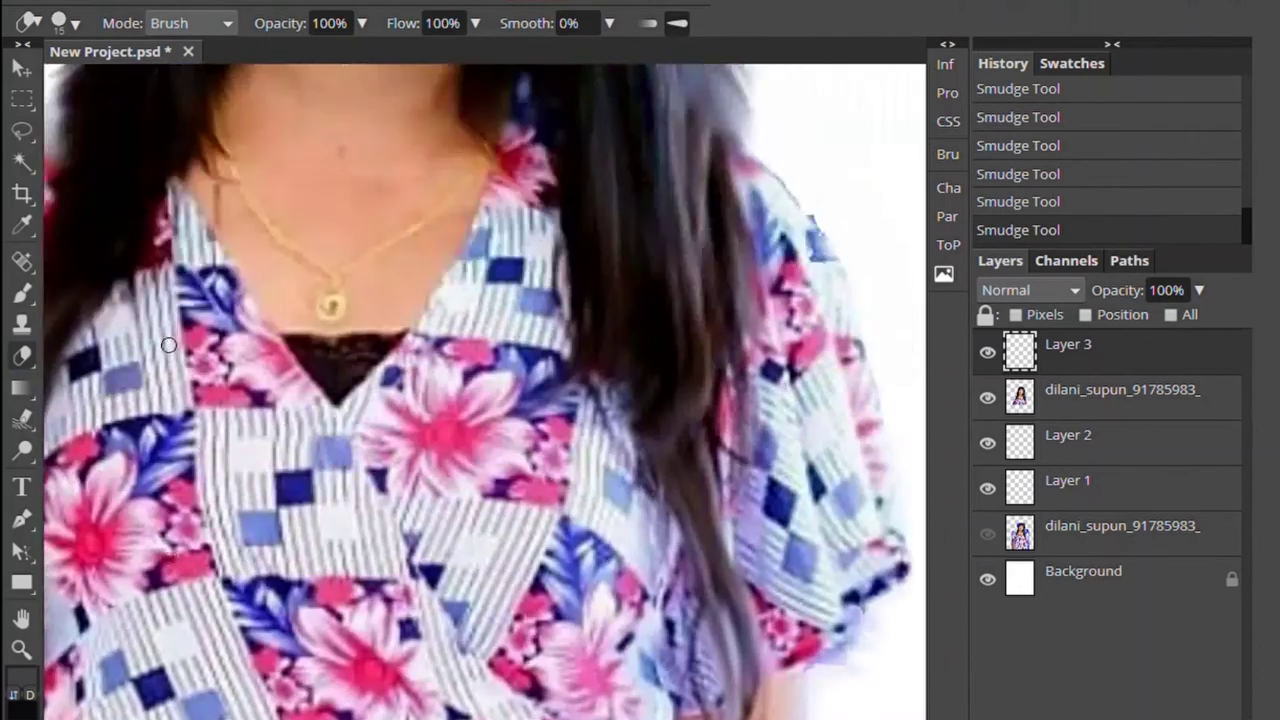
left_click(69, 300)
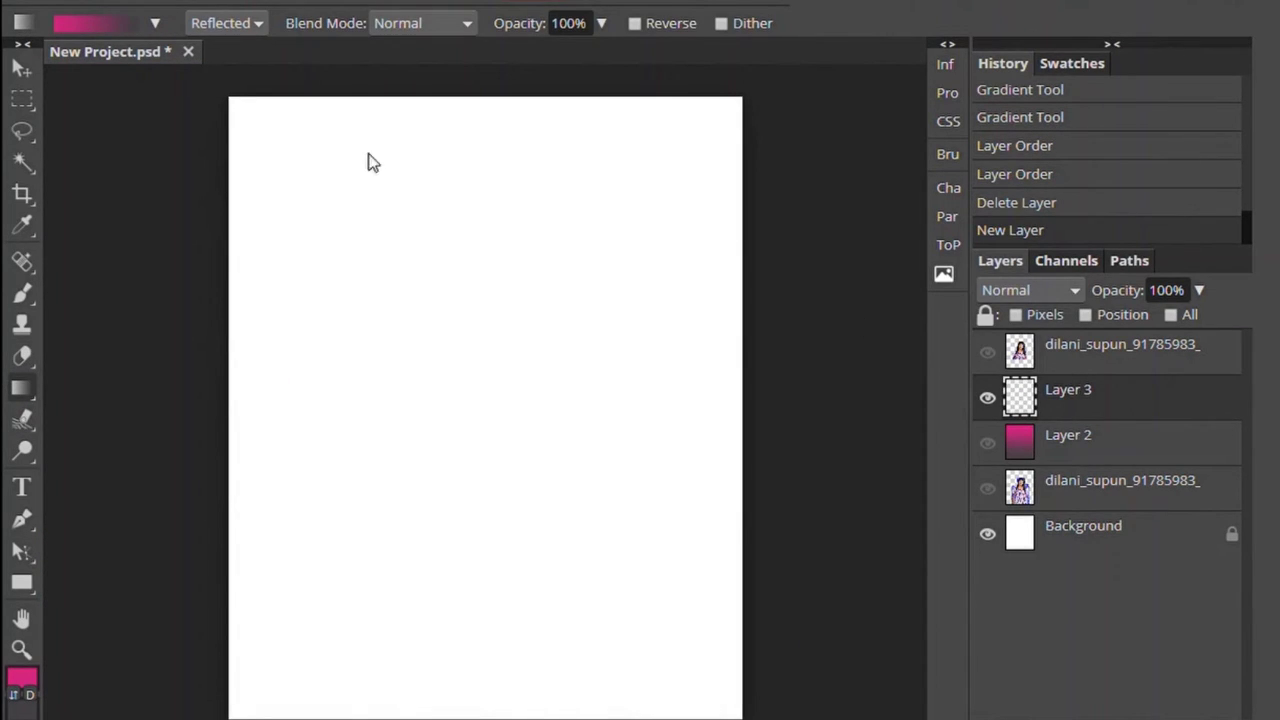
mouse_move(528, 485)
left_mouse_down()
mouse_move(677, 684)
mouse_move(291, 157)
mouse_move(651, 634)
left_mouse_up()
left_click(988, 353)
- Redraw the background as a diagonal linear gradient and hide the leftover Layer 2
left_click_drag(734, 211, 273, 706)
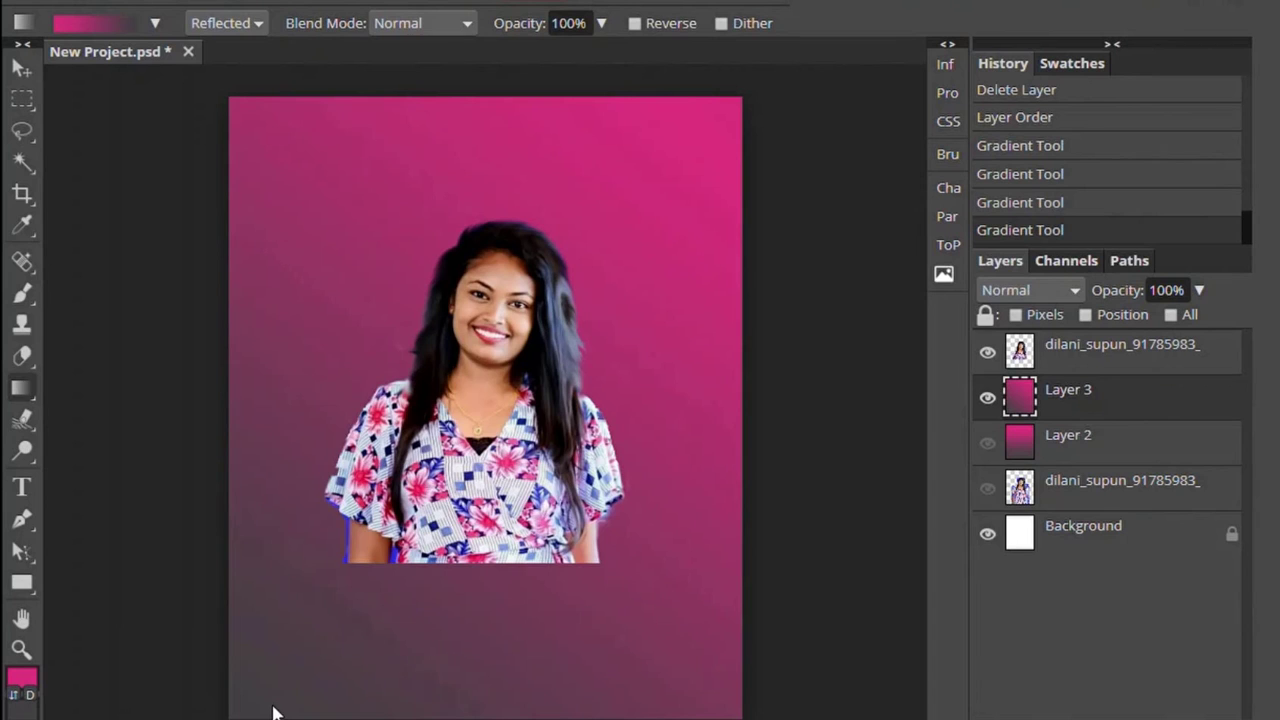
left_click(152, 24)
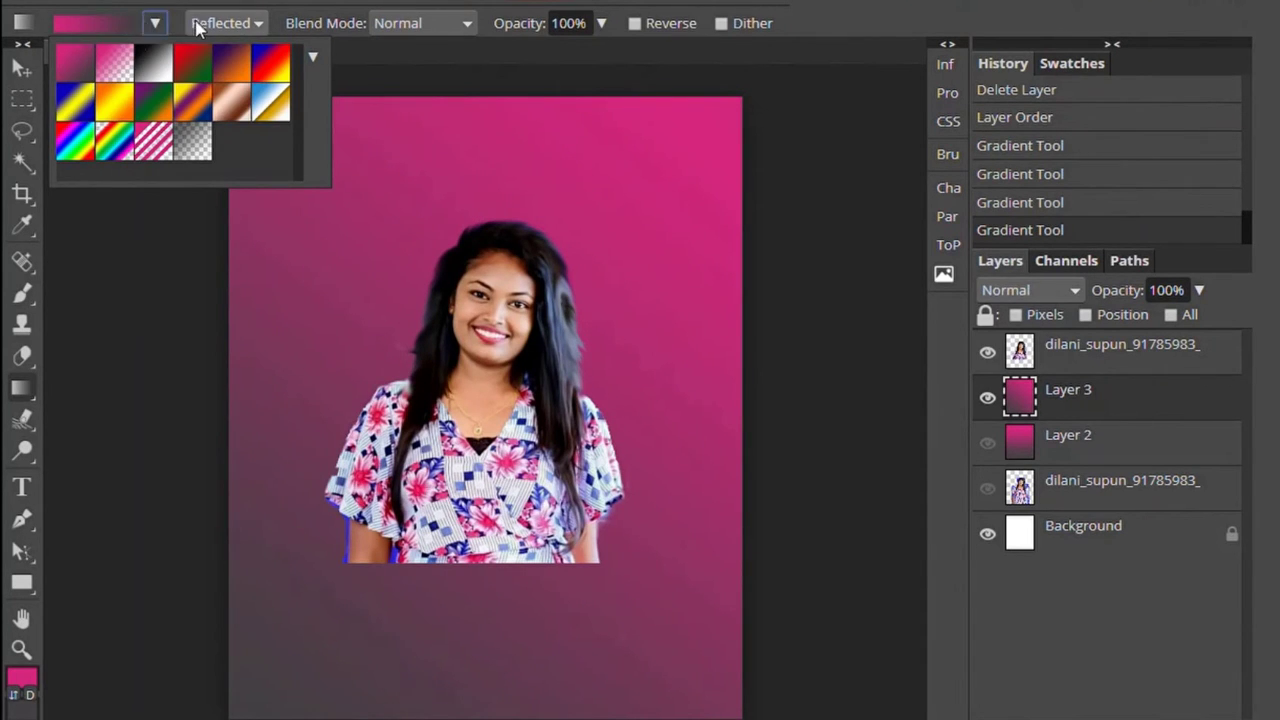
left_click_drag(280, 157, 737, 703)
left_click_drag(714, 129, 286, 663)
left_click(1154, 450)
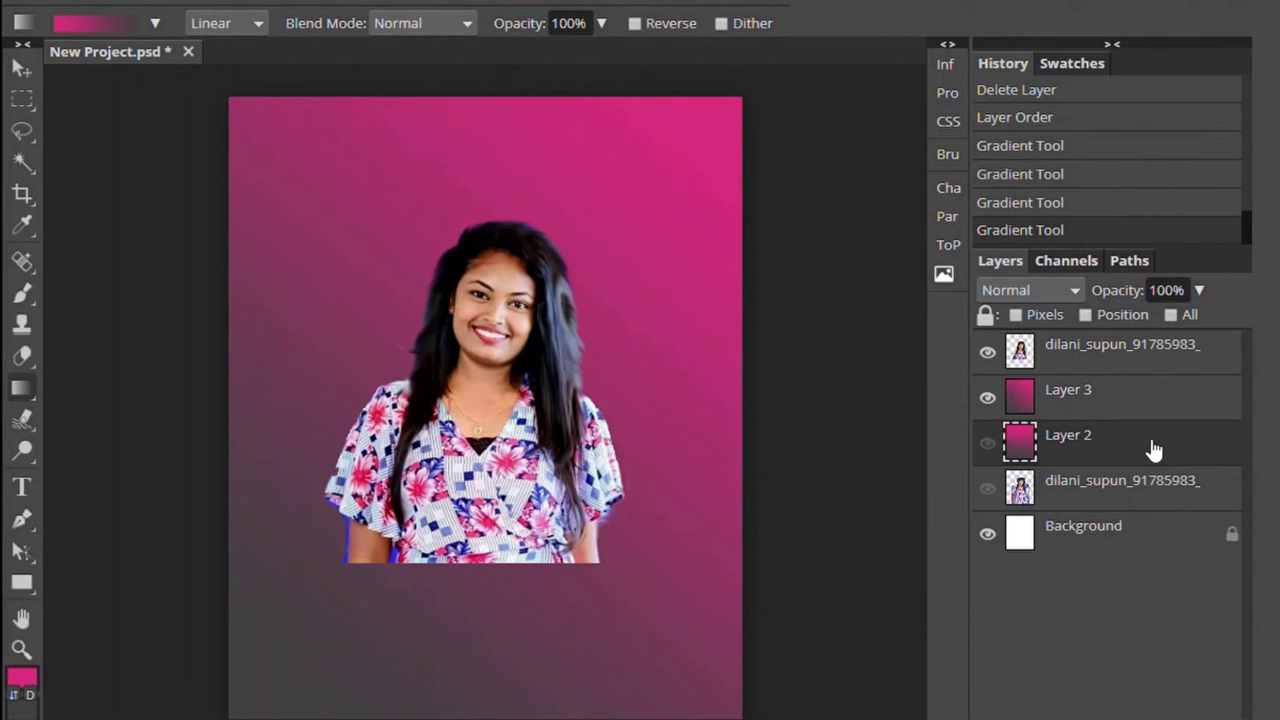
left_click(987, 397)
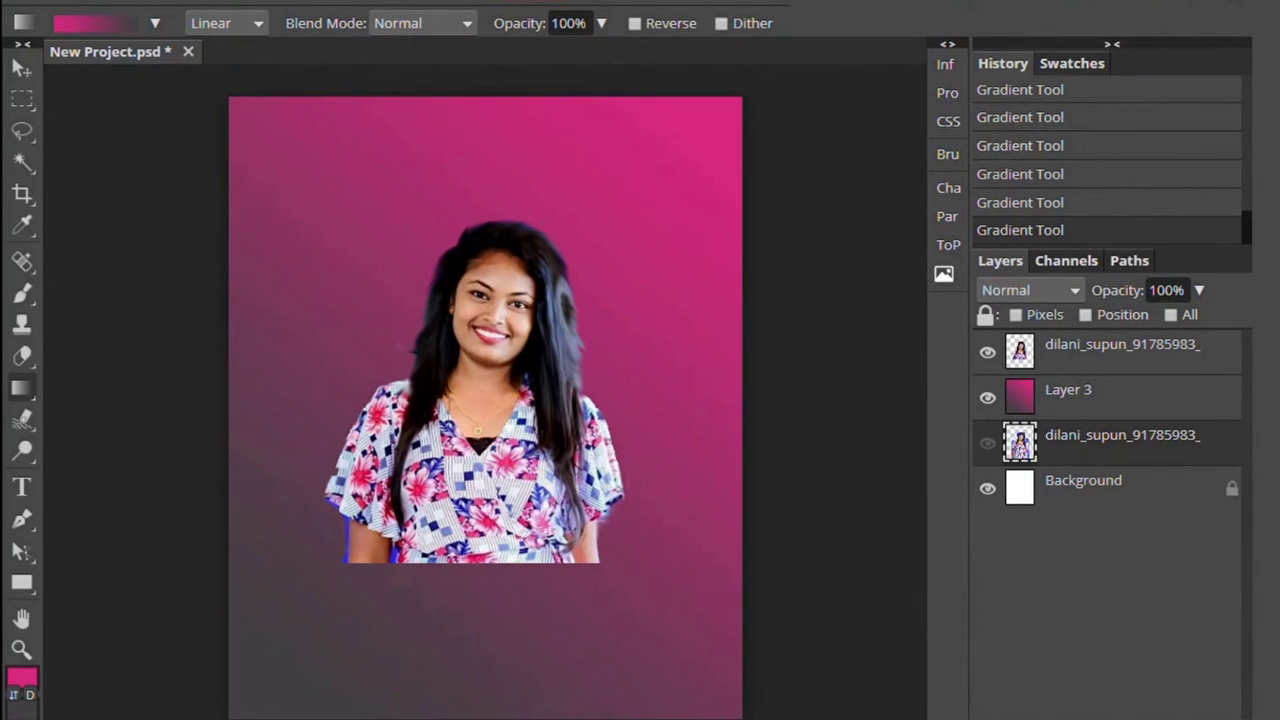
- Add a new layer and draw a white gradient fading from the top-right corner
left_click(155, 23)
left_click(143, 171)
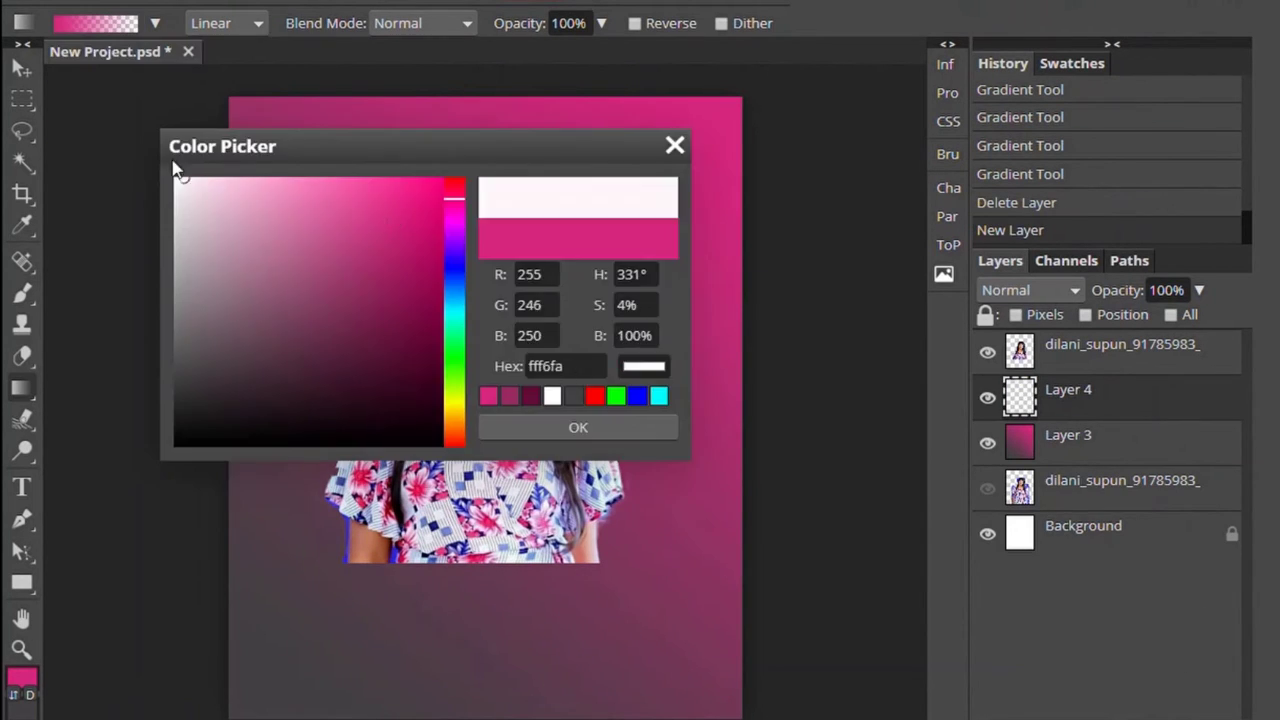
left_click(578, 427)
left_click_drag(760, 97, 547, 336)
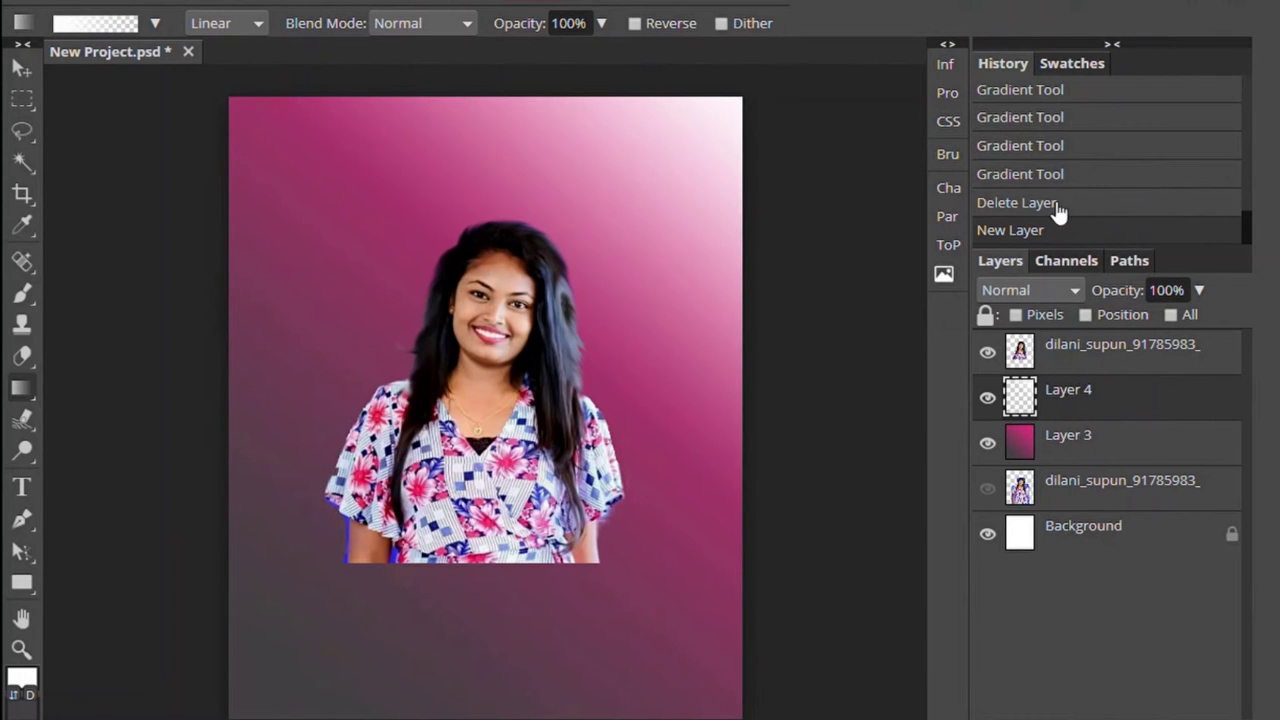
left_click_drag(686, 129, 306, 682)
left_click(1035, 236)
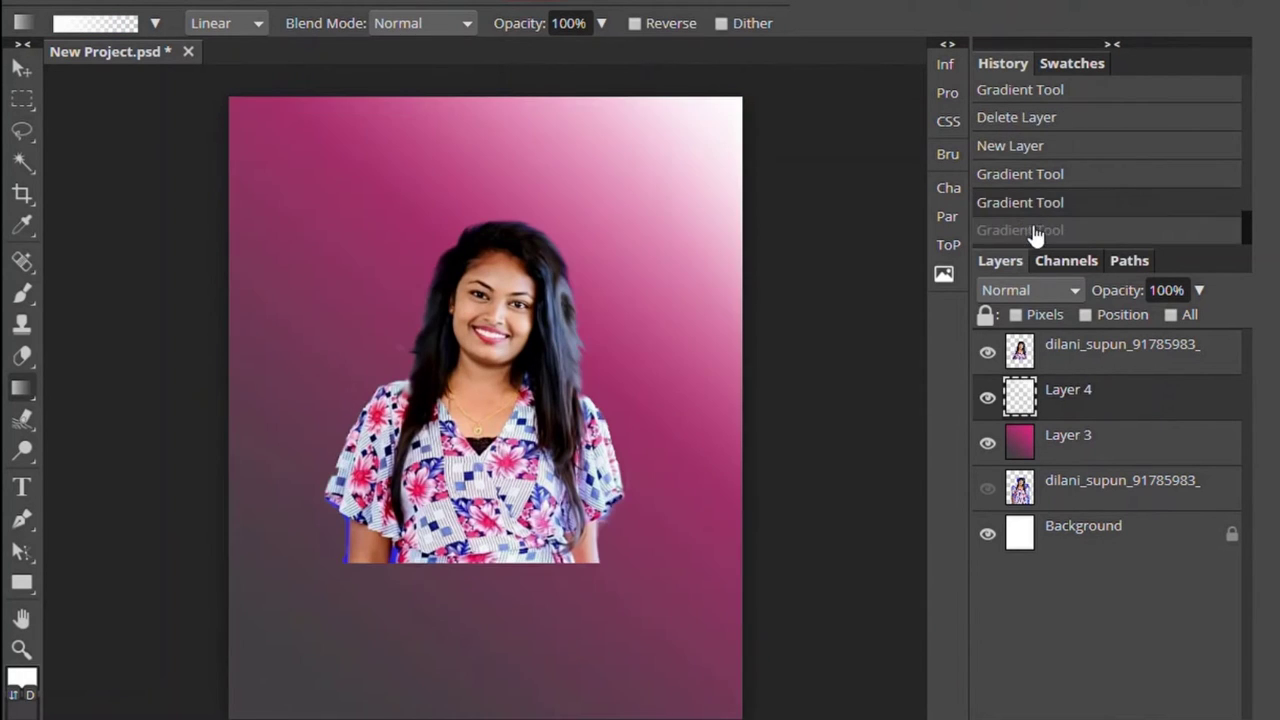
left_click(1034, 170)
left_click(1010, 146)
left_click_drag(791, 89, 545, 282)
- Move, slightly rotate, widen and squash the white glow to about 69% height
key("v")
mouse_move(581, 170)
left_mouse_down()
mouse_move(528, 148)
mouse_move(598, 158)
left_mouse_up()
left_click_drag(762, 145, 754, 122)
left_click_drag(768, 400, 858, 387)
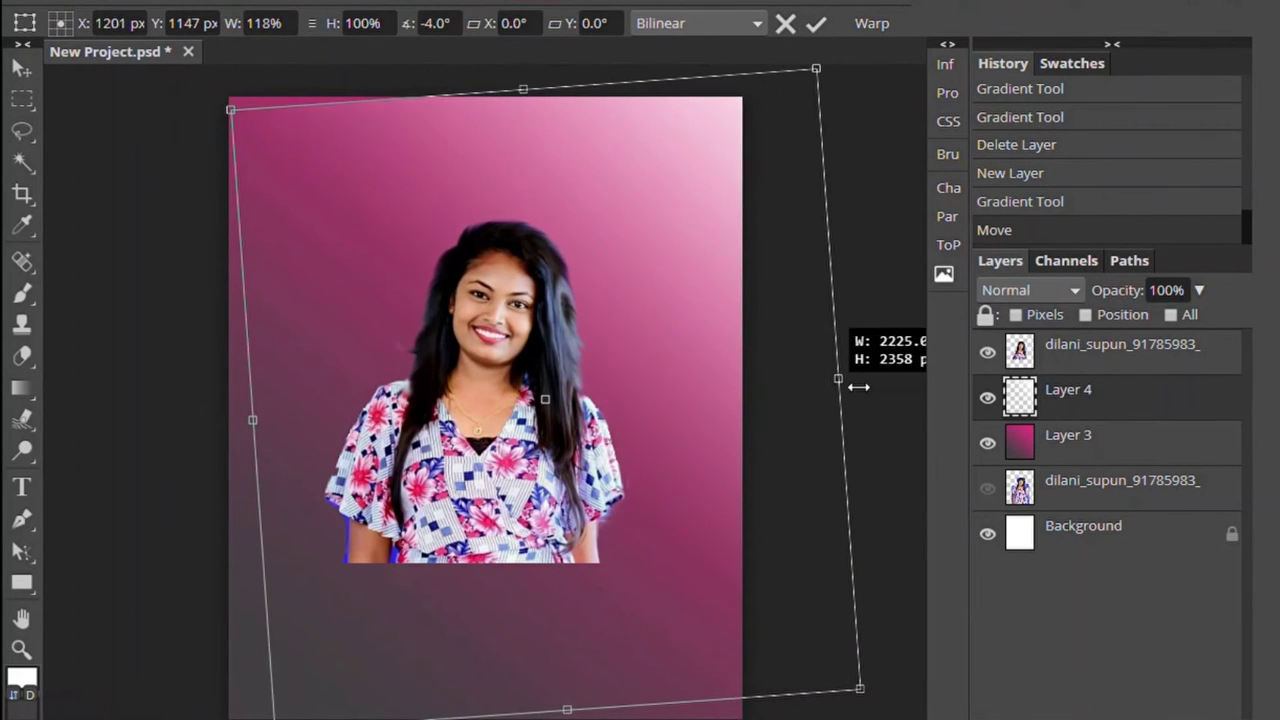
left_click_drag(273, 716, 254, 545)
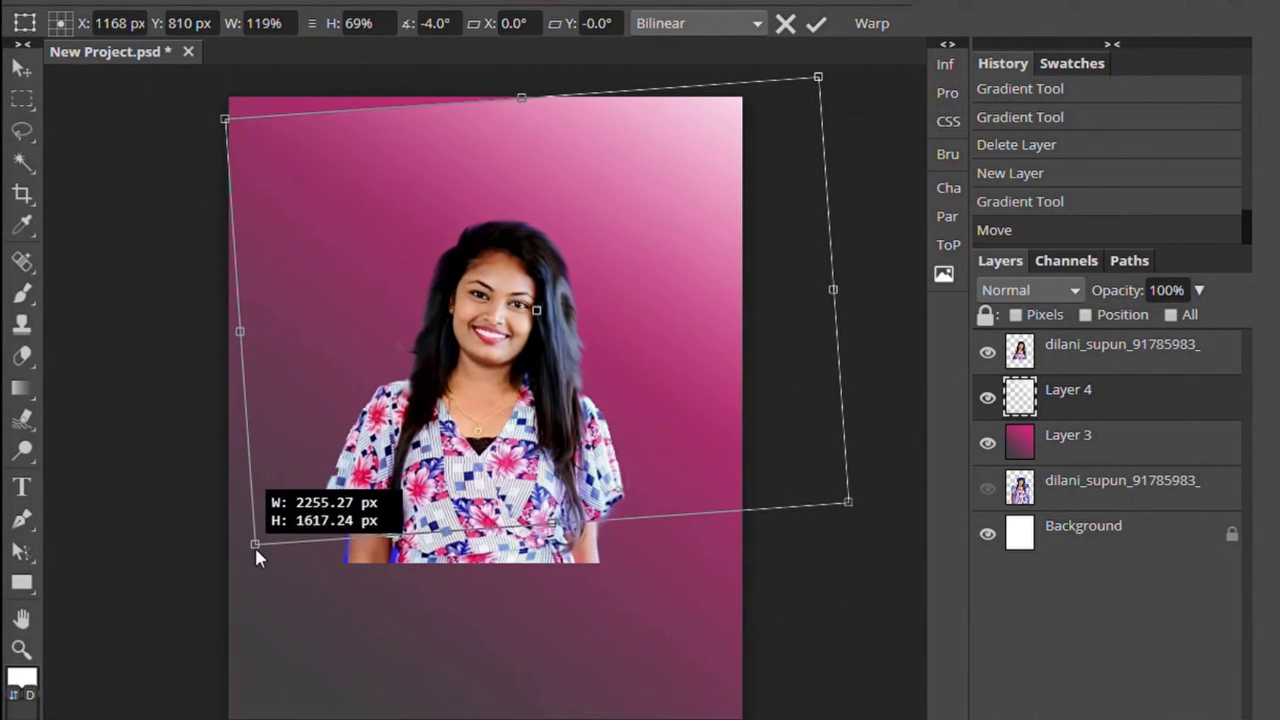
- Warp the glow, curving its bottom edge, and apply the transform
left_click_drag(222, 97, 215, 88)
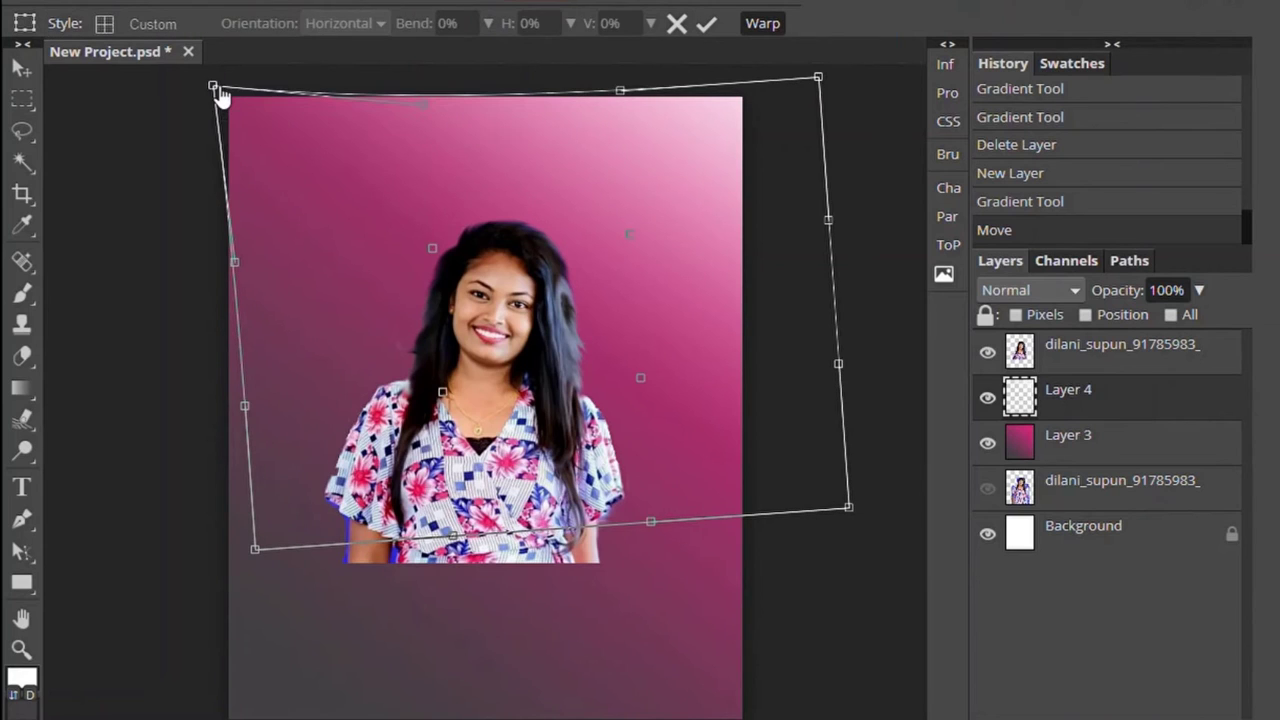
left_click_drag(657, 521, 727, 614)
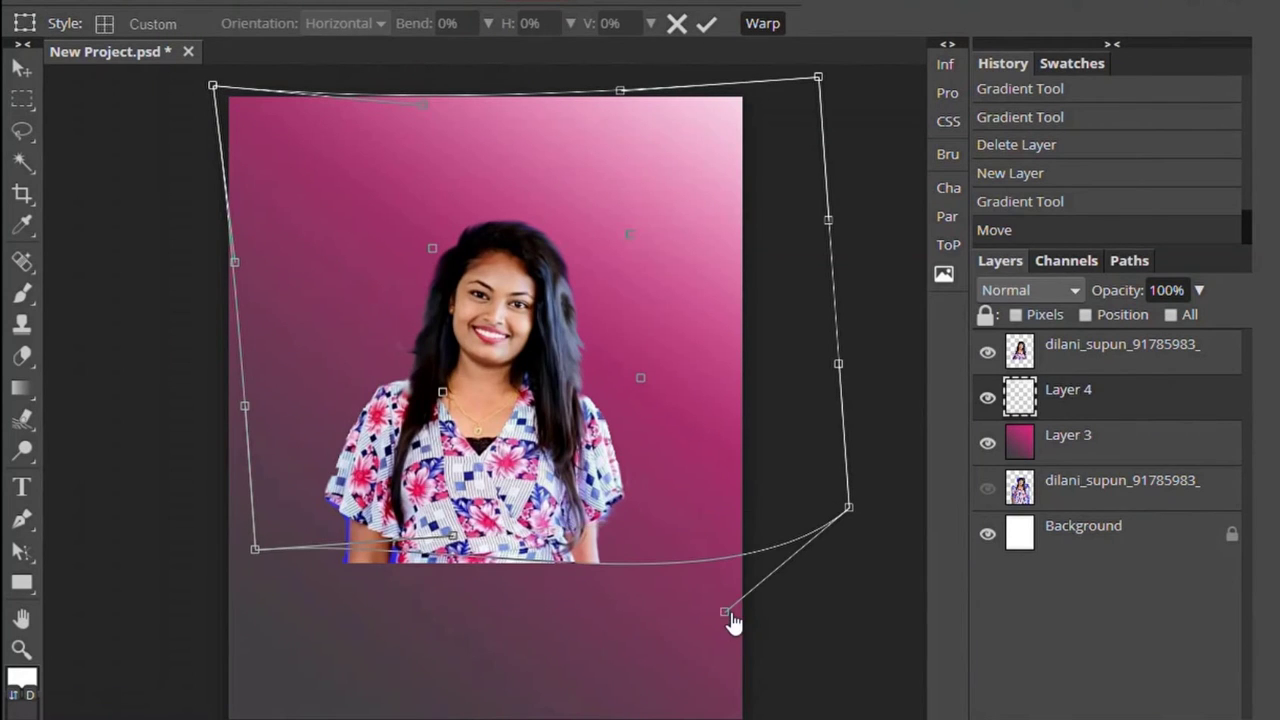
left_click_drag(727, 660, 719, 651)
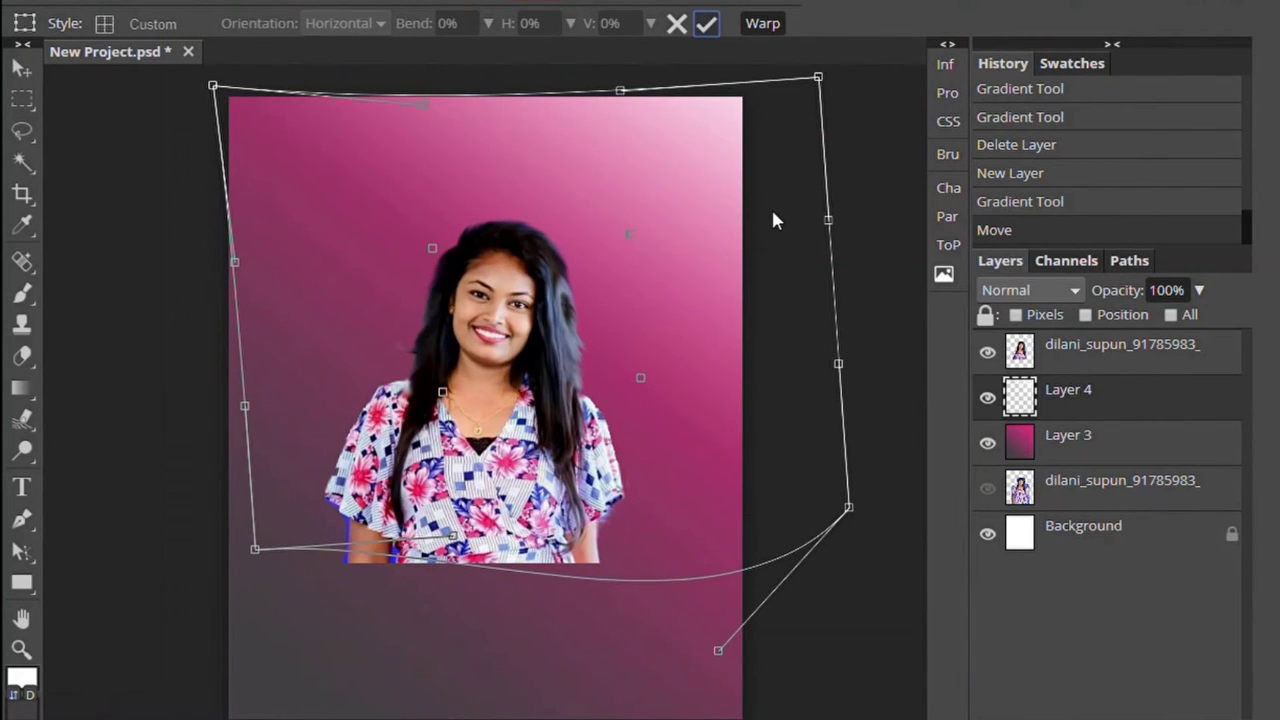
key("Return")
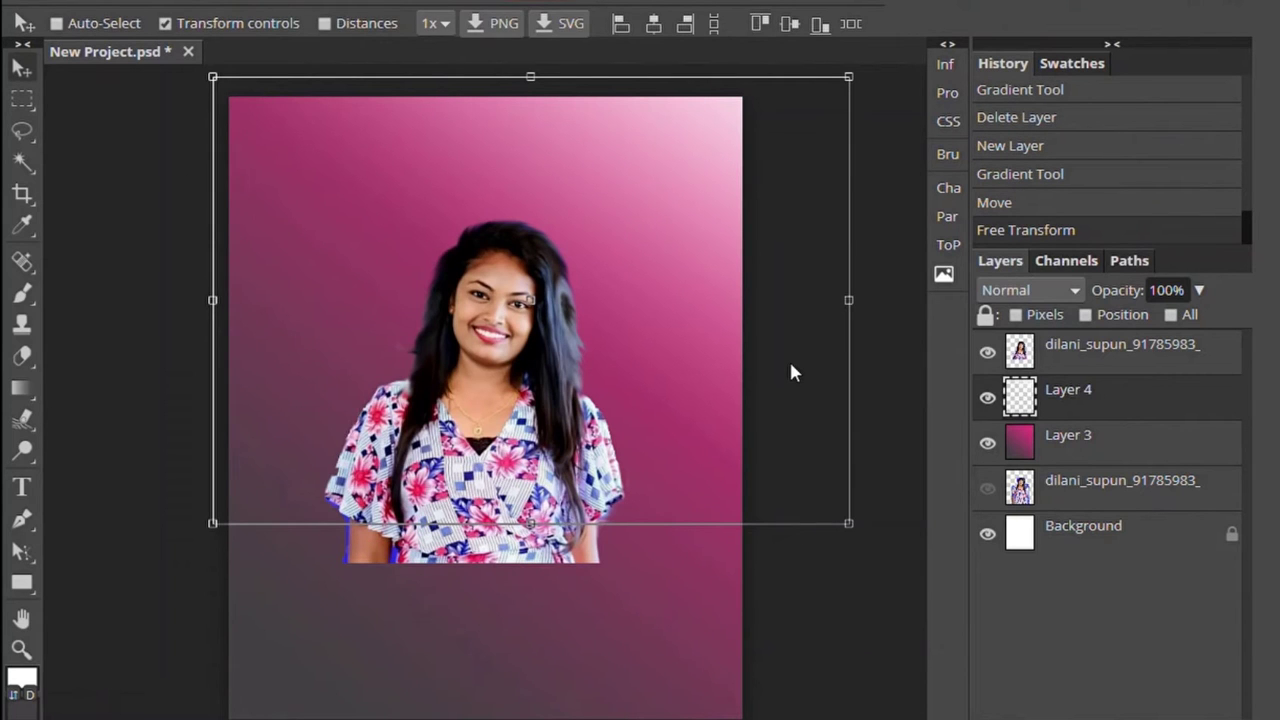
- On the top portrait layer, smudge the neck's dark left edge with a 31 px brush
left_click(1115, 350)
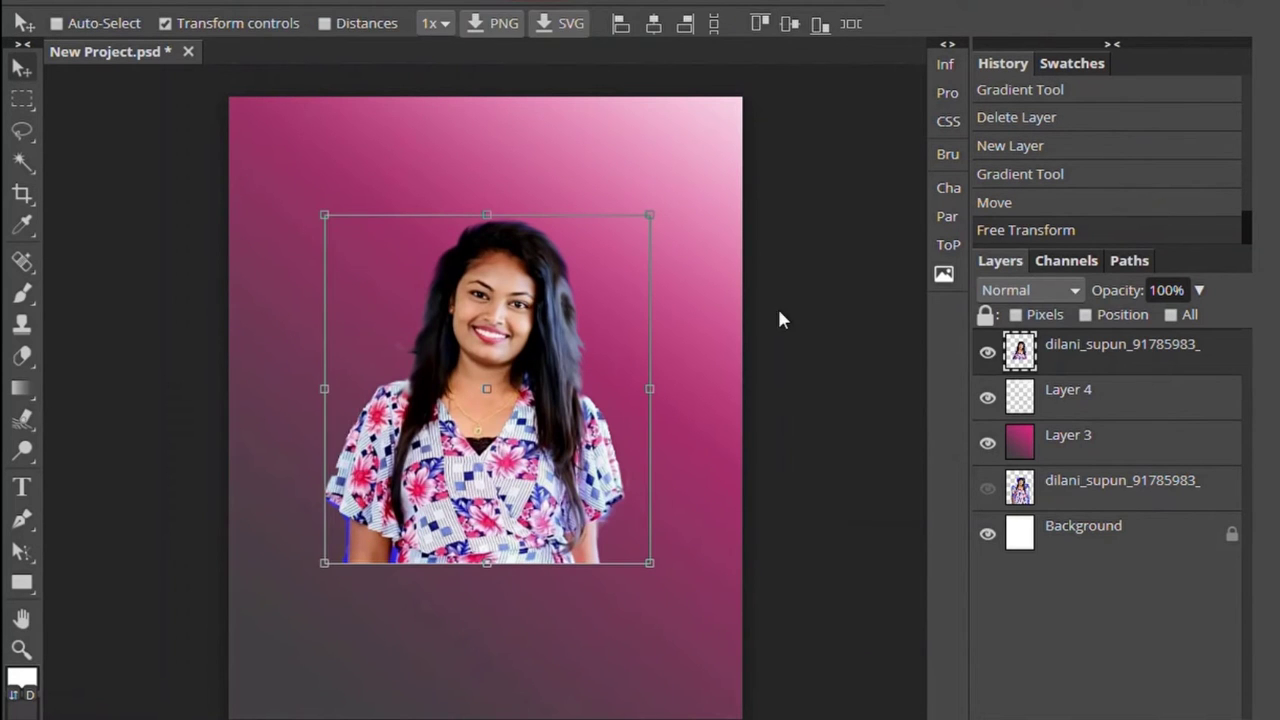
left_click(24, 420)
scroll(481, 399, "up", 5)
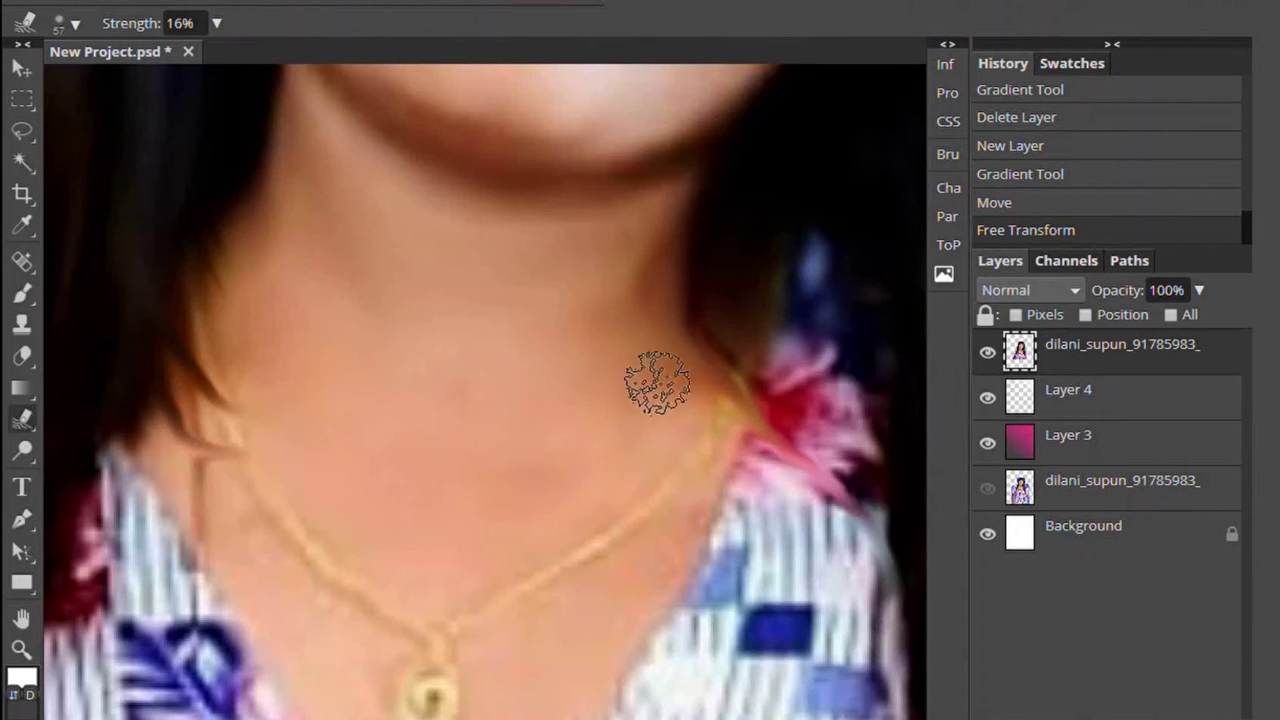
scroll(660, 370, "down", 3)
right_click(343, 214)
left_click(493, 157)
mouse_move(218, 330)
left_mouse_down()
mouse_move(206, 286)
mouse_move(223, 274)
left_mouse_up()
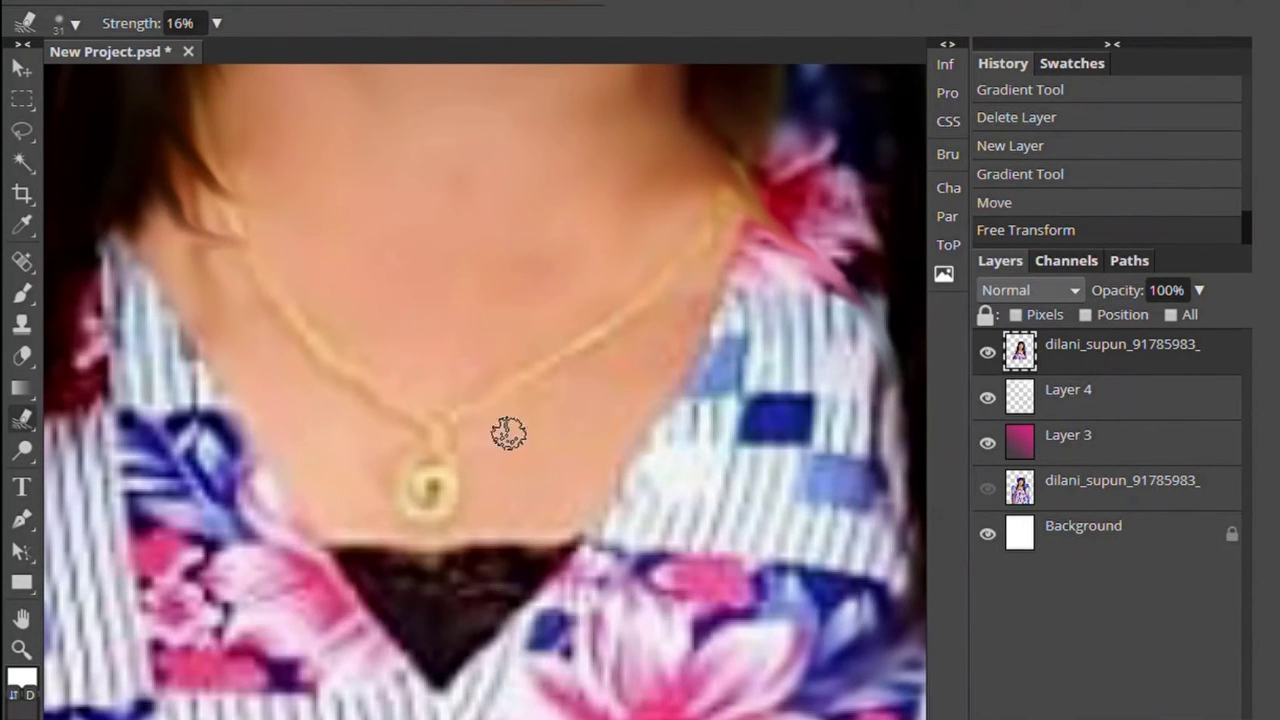
- Toggle the smudged portrait layer's visibility to compare before and after
scroll(700, 294, "up", 3)
scroll(306, 518, "up", 4)
scroll(306, 518, "up", 4)
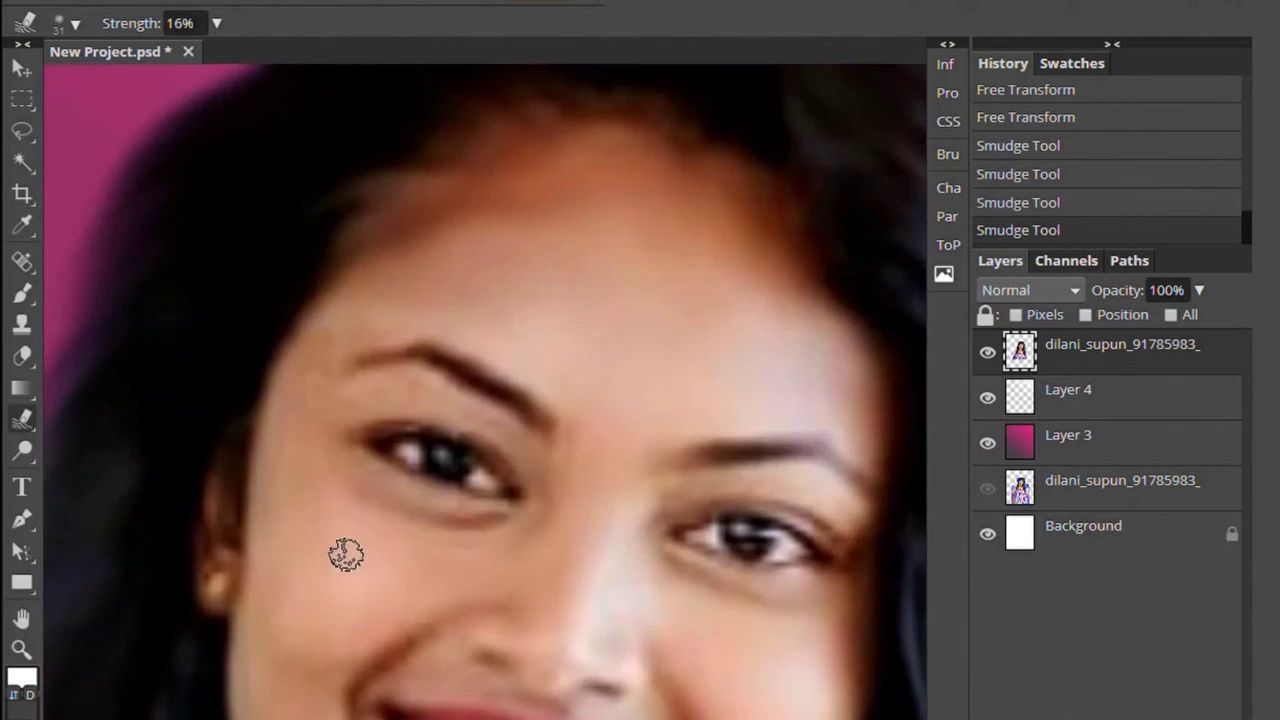
scroll(346, 551, "up", 1)
scroll(351, 497, "down", 4)
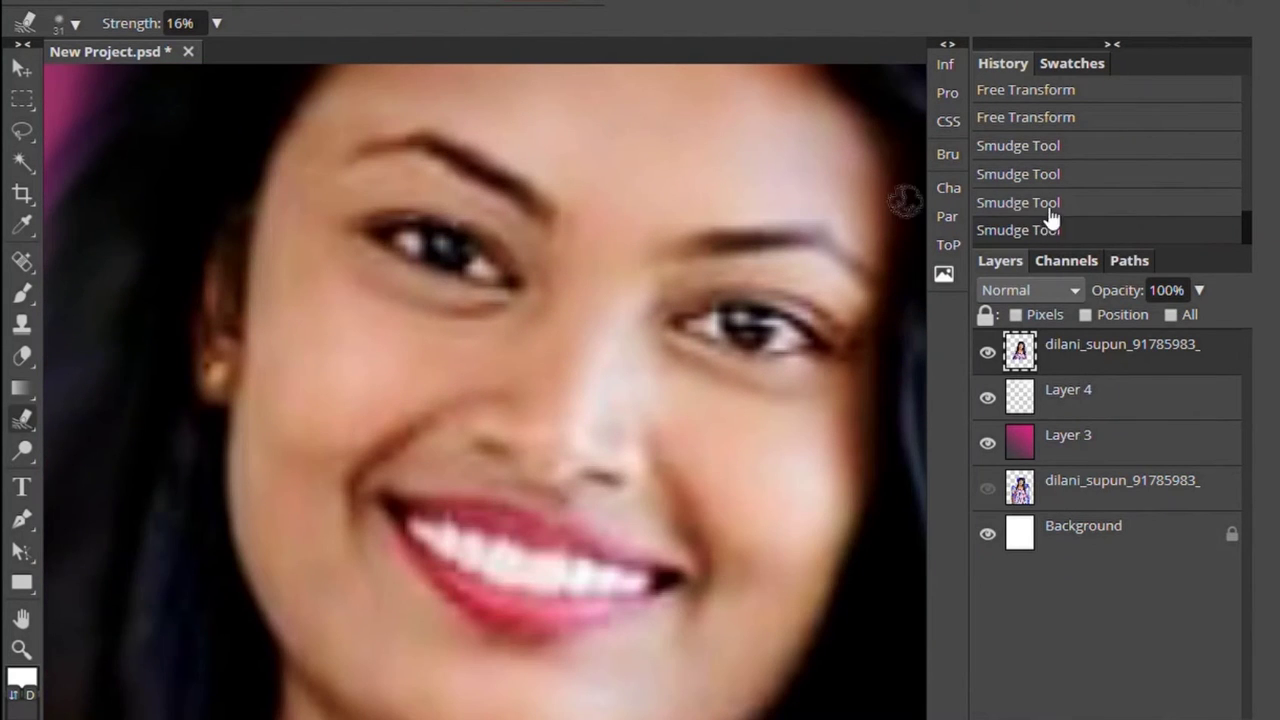
scroll(1046, 206, "down", 1)
scroll(417, 200, "down", 2)
scroll(1020, 200, "up", 1)
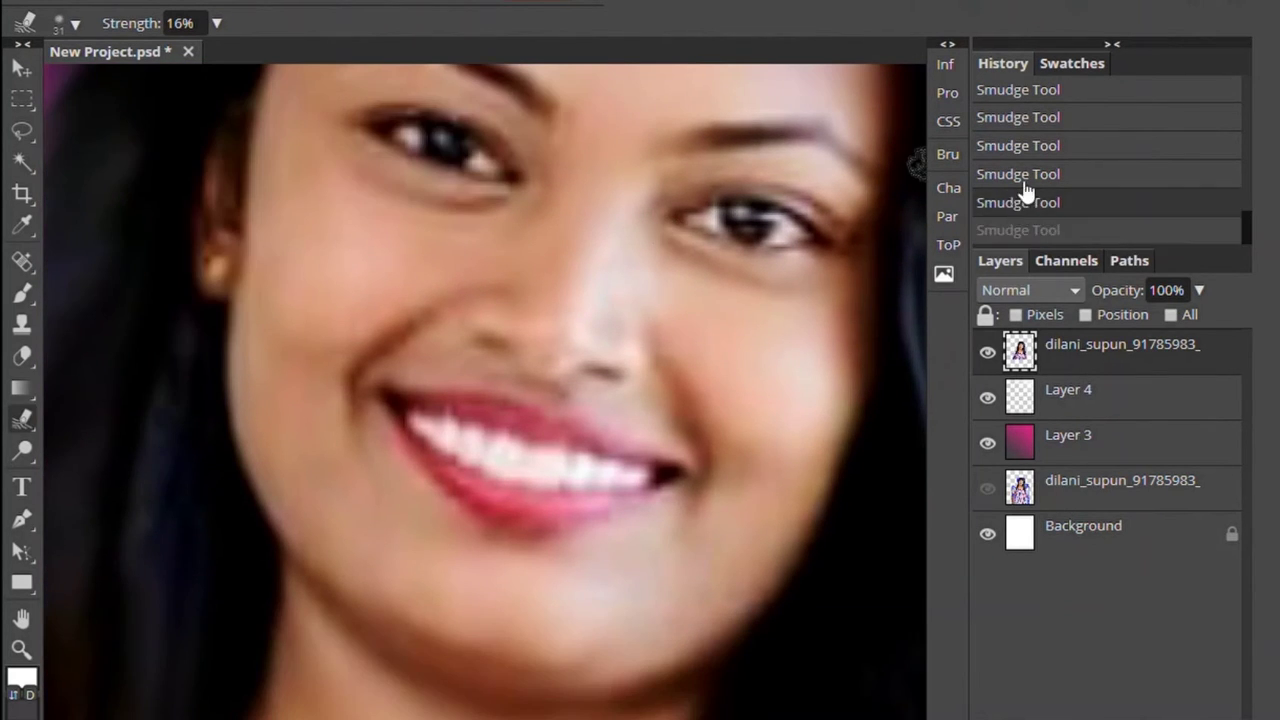
scroll(1023, 196, "up", 2)
scroll(790, 375, "up", 4)
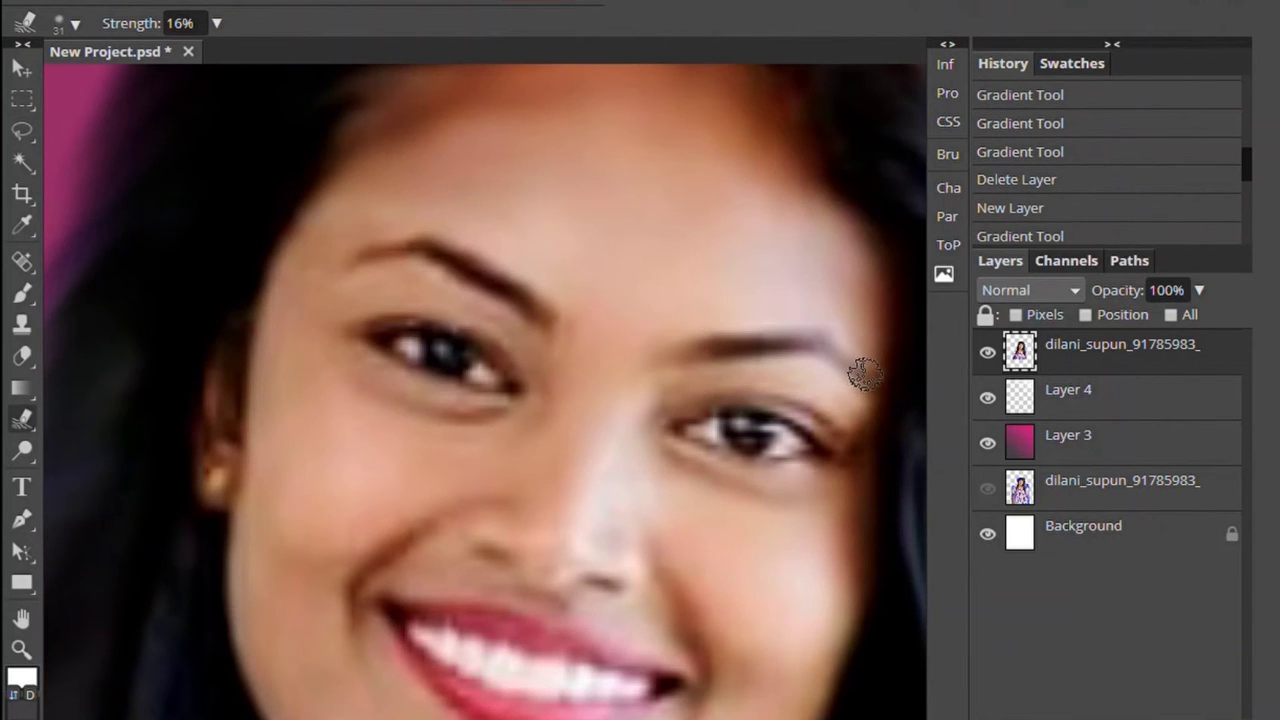
left_click(987, 352)
left_click(987, 442)
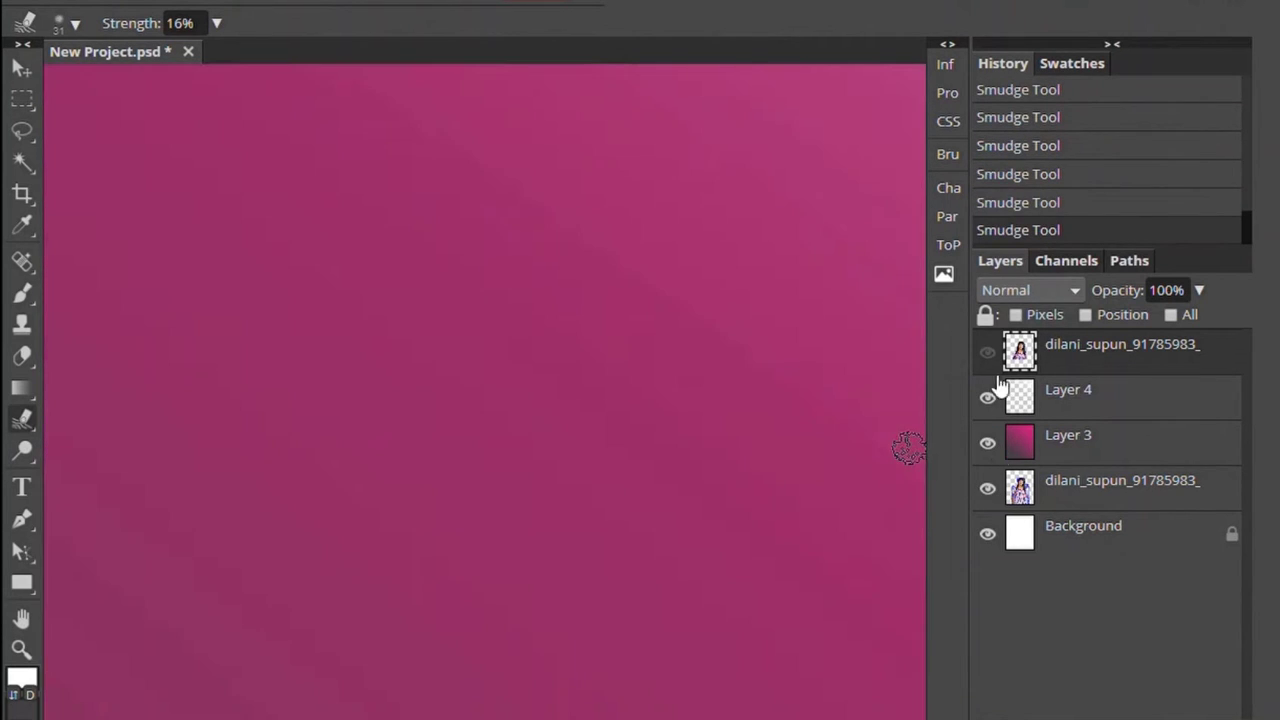
left_click(987, 352)
scroll(600, 400, "down", 5)
scroll(450, 400, "up", 3)
scroll(439, 434, "down", 5)
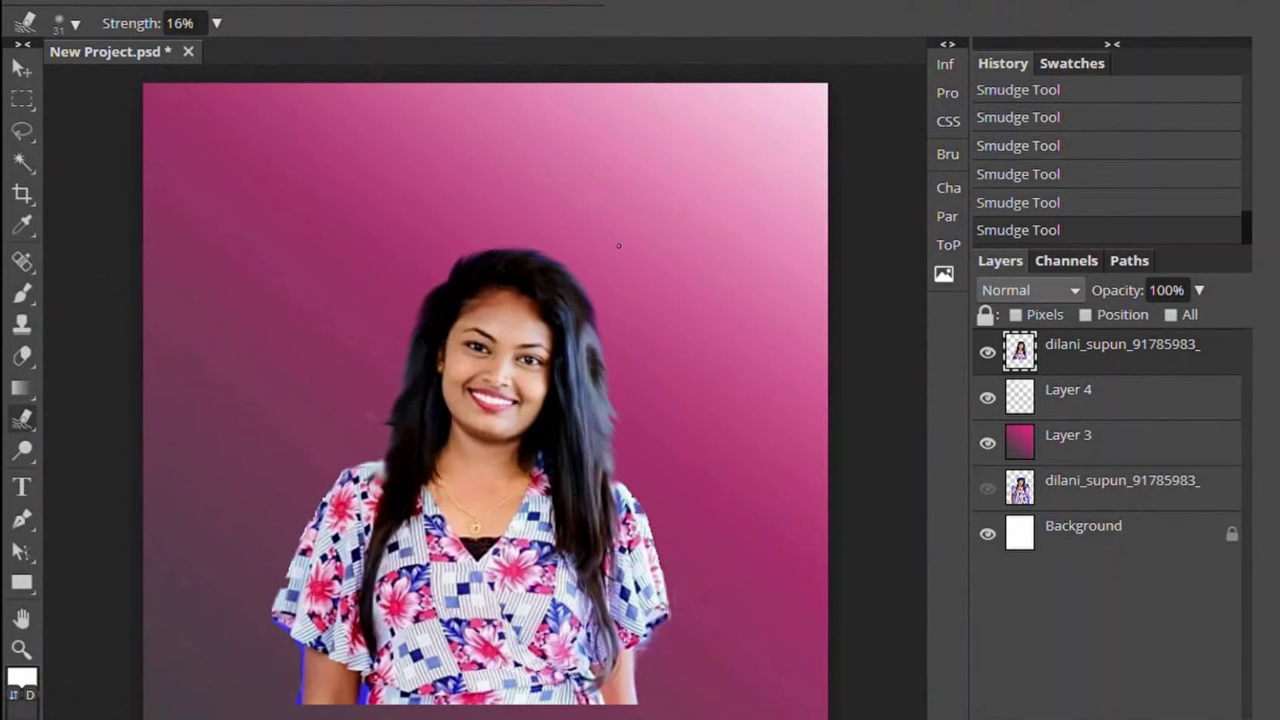
- Raise smudge strength to about 43% and smudge the left hair edge into the background
right_click(22, 420)
left_click(216, 23)
left_click_drag(125, 54, 158, 56)
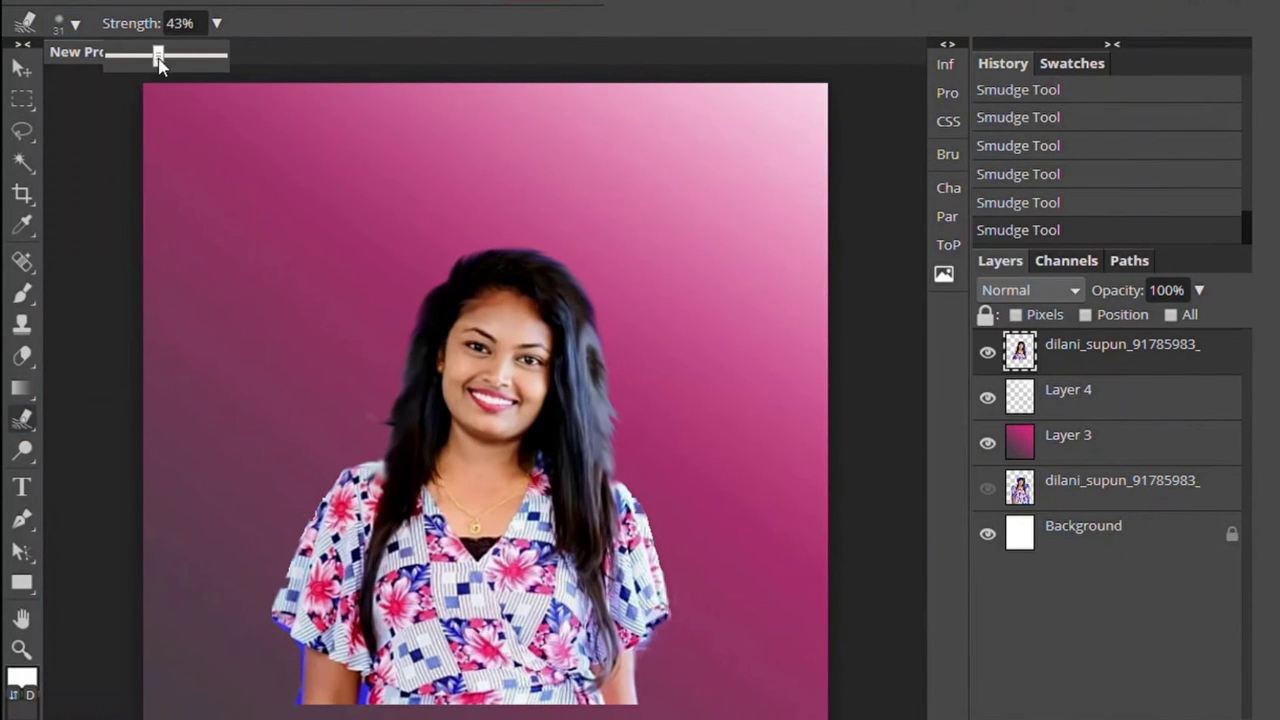
scroll(345, 256, "up", 3)
right_click(300, 270)
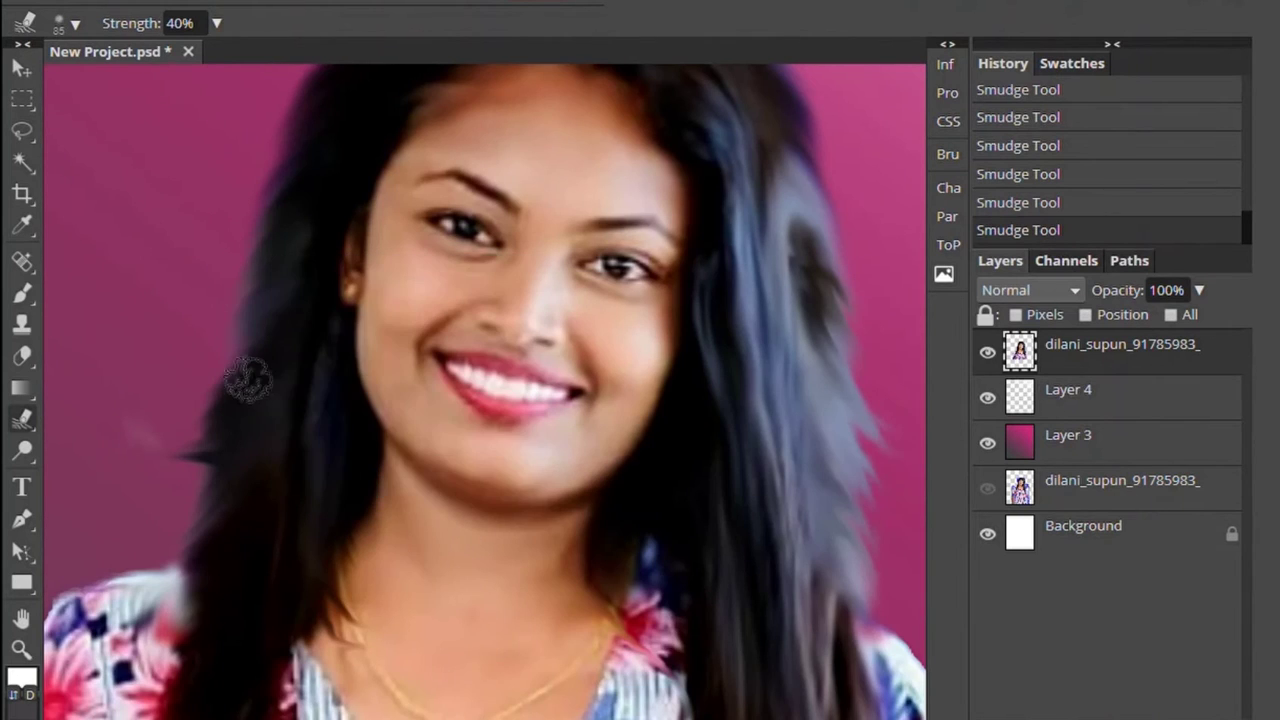
scroll(277, 355, "up", 2)
mouse_move(277, 355)
left_mouse_down()
mouse_move(223, 471)
mouse_move(320, 343)
mouse_move(351, 271)
mouse_move(228, 346)
mouse_move(222, 337)
mouse_move(250, 460)
left_mouse_up()
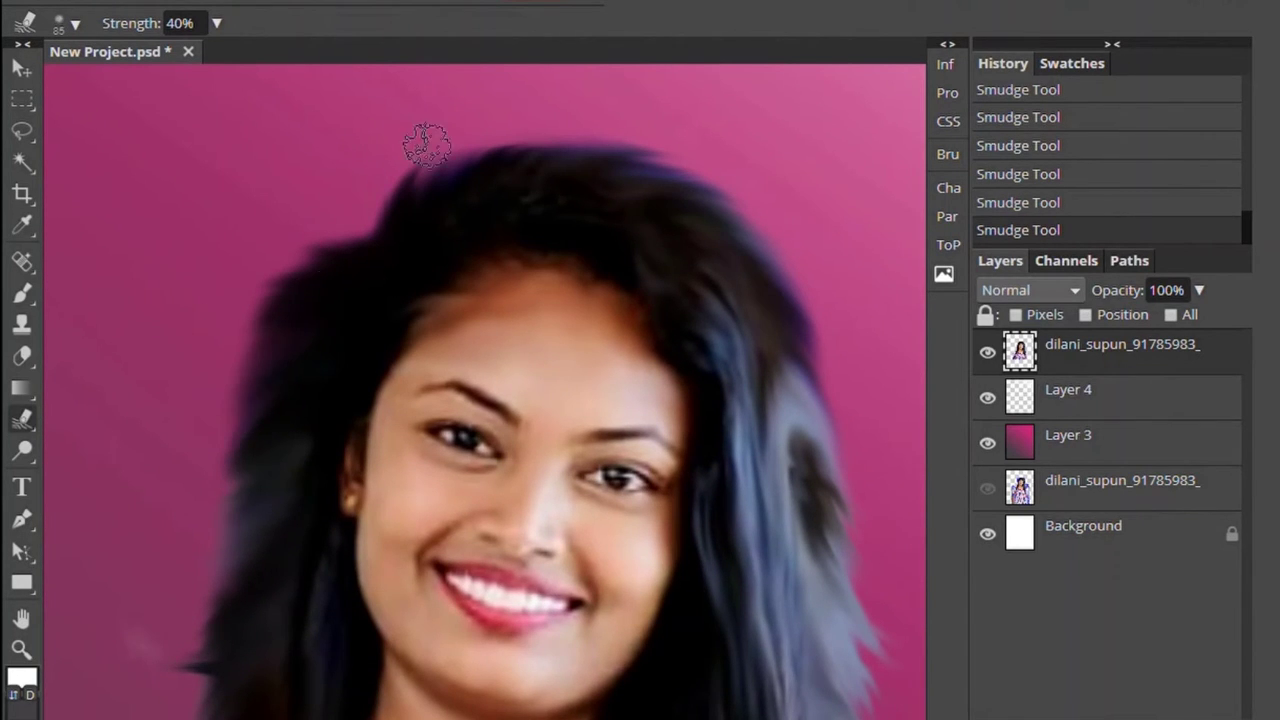
- Smudge further strokes across the hair while zooming in and out
scroll(423, 137, "up", 2)
left_click_drag(435, 400, 486, 314)
scroll(563, 363, "down", 4)
scroll(314, 249, "up", 2)
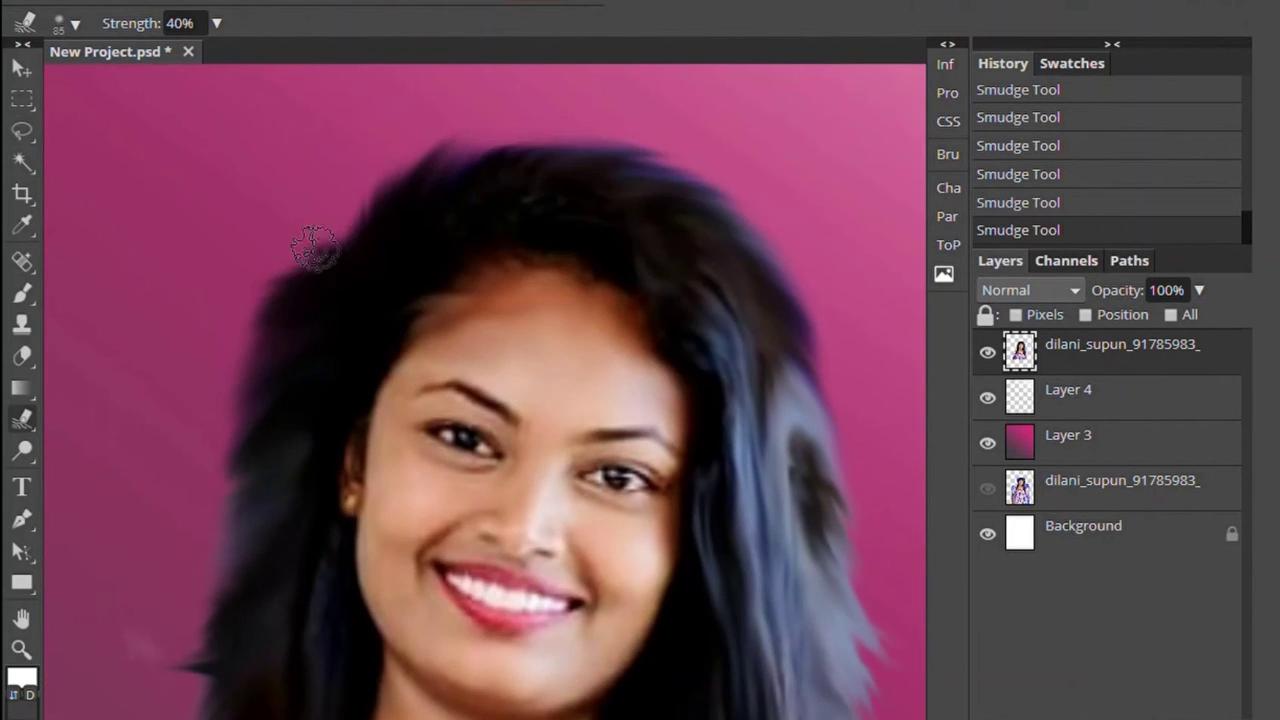
scroll(455, 398, "up", 2)
left_click_drag(456, 396, 680, 363)
scroll(277, 320, "down", 8)
scroll(363, 349, "up", 7)
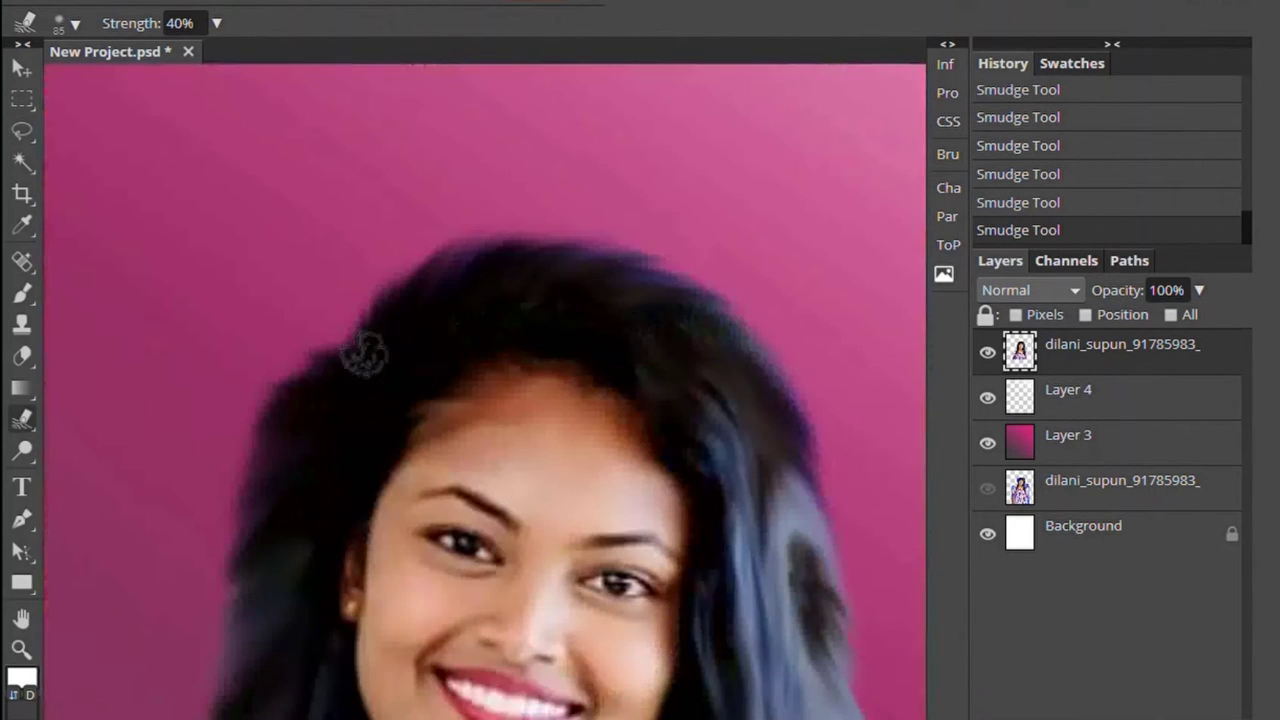
scroll(629, 268, "down", 2)
scroll(629, 270, "down", 2)
scroll(1074, 214, "up", 1)
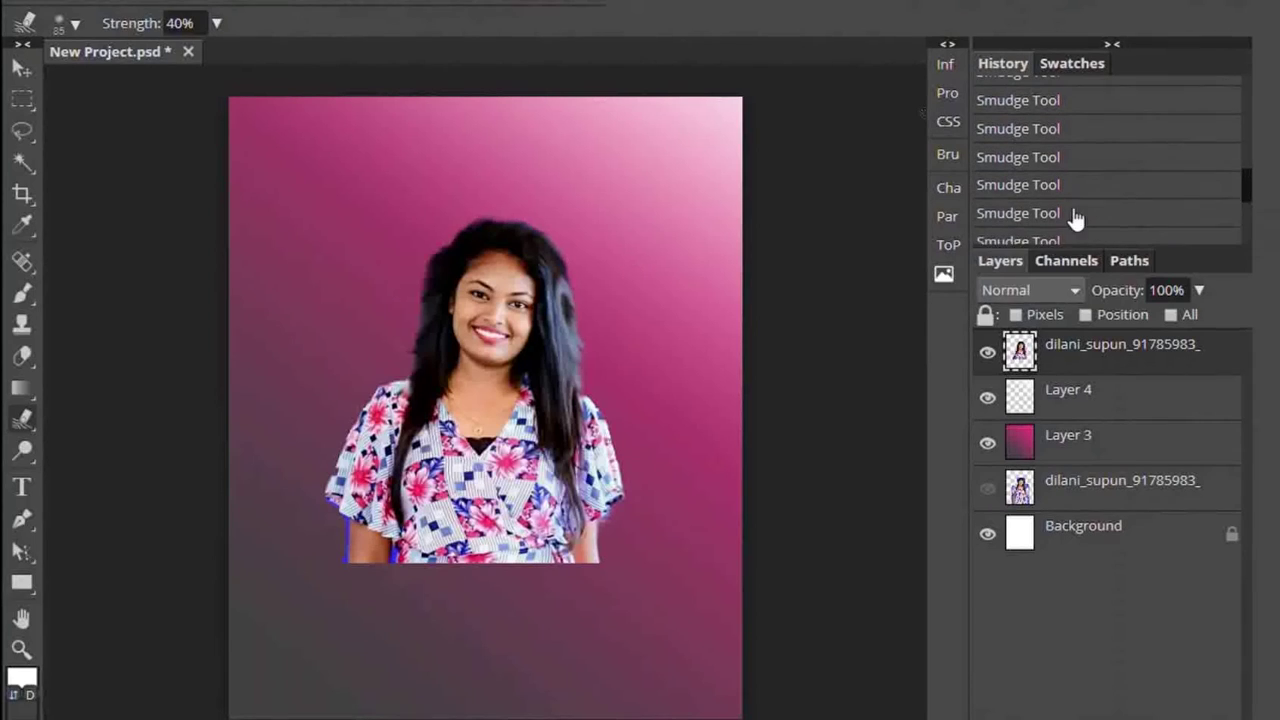
- Step back to an earlier smudge state and re-smudge the top of the hair outward
left_click(1074, 214)
mouse_move(456, 250)
left_mouse_down()
mouse_move(420, 275)
mouse_move(429, 249)
mouse_move(427, 272)
left_mouse_up()
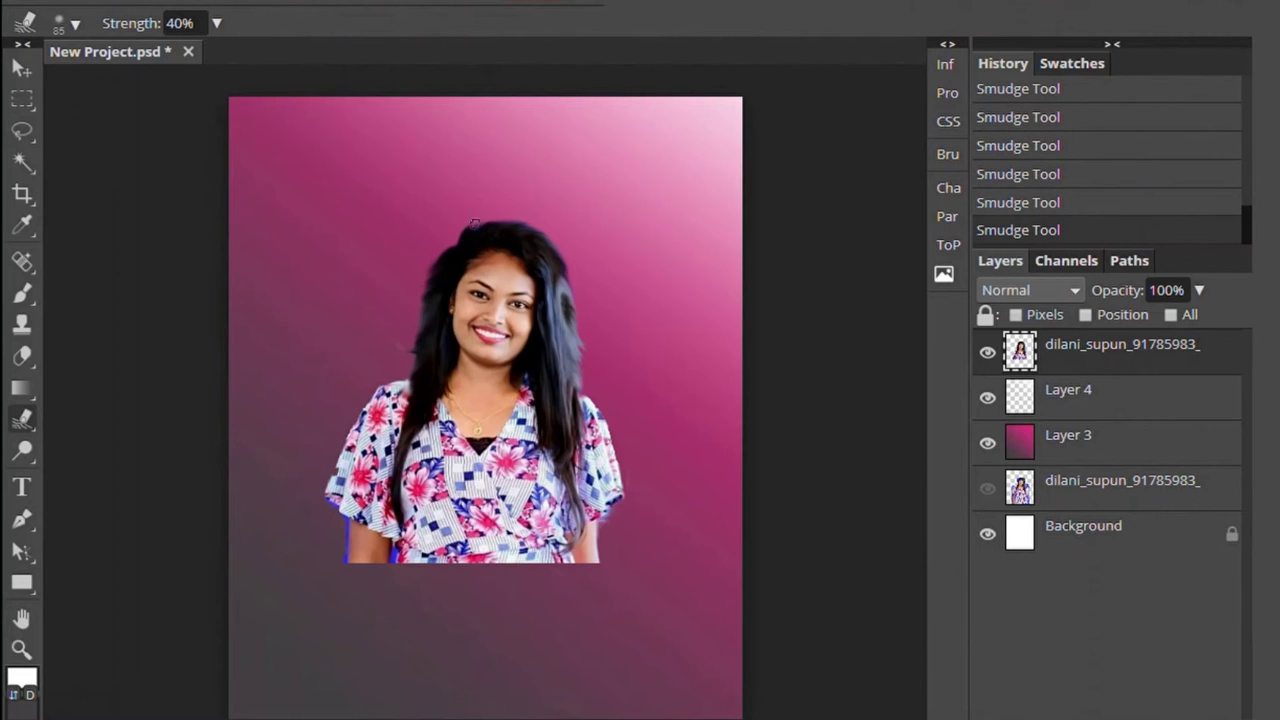
mouse_move(474, 222)
left_mouse_down()
mouse_move(520, 226)
mouse_move(566, 305)
left_mouse_up()
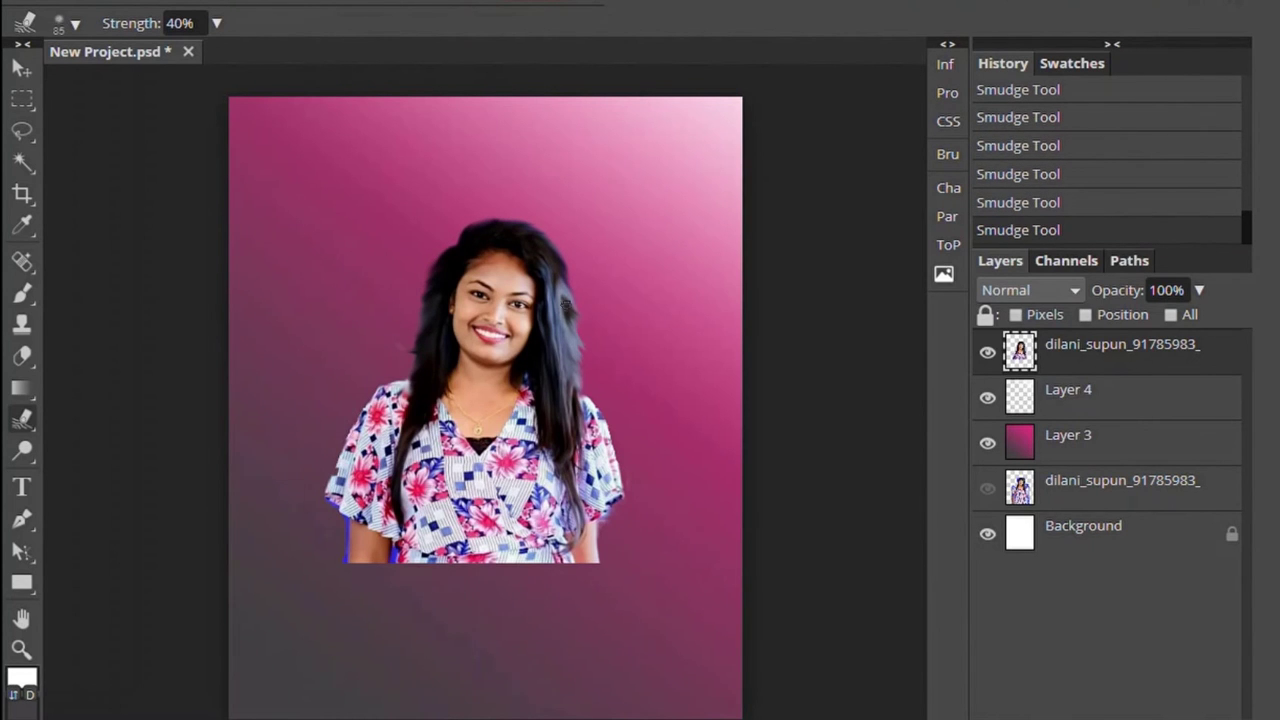
- Set the Smudge brush to 10 px at 80% strength and zoom in on the hair
right_click(499, 313)
left_click_drag(489, 317, 474, 317)
left_click(216, 23)
left_click_drag(170, 51, 197, 51)
key("ctrl+plus")
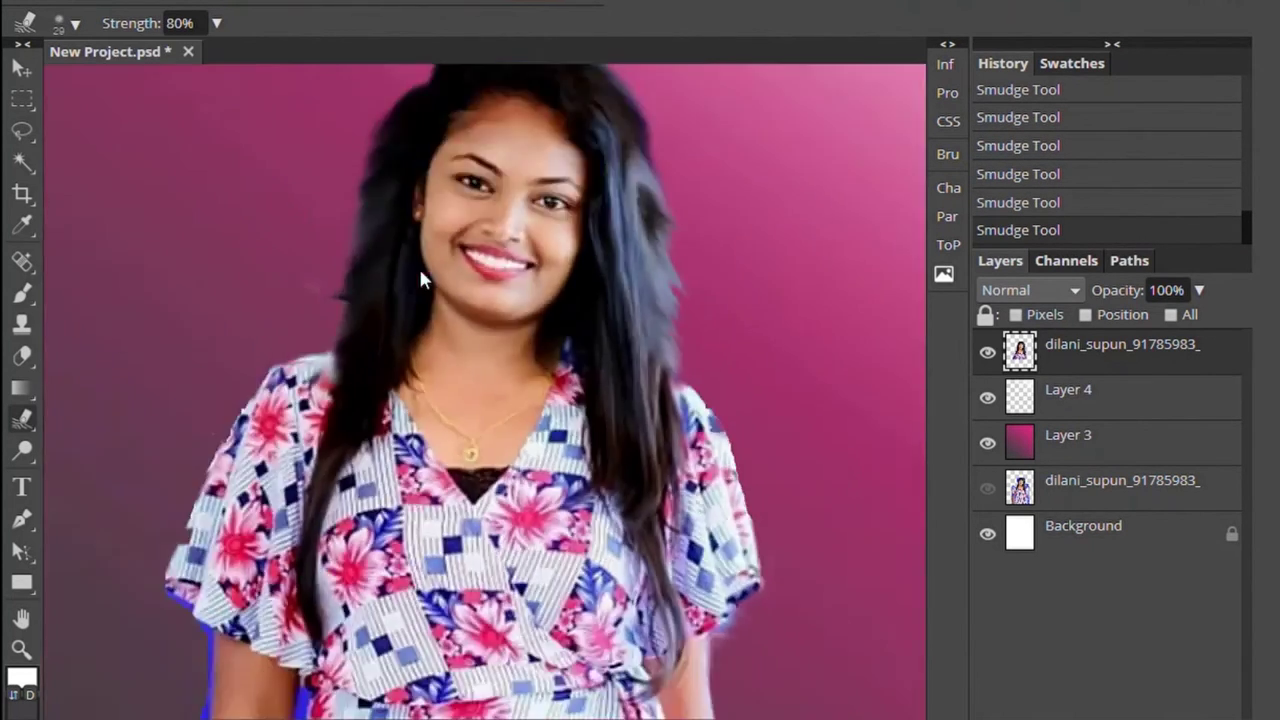
key("ctrl+plus")
right_click(567, 370)
left_click_drag(545, 276, 505, 276)
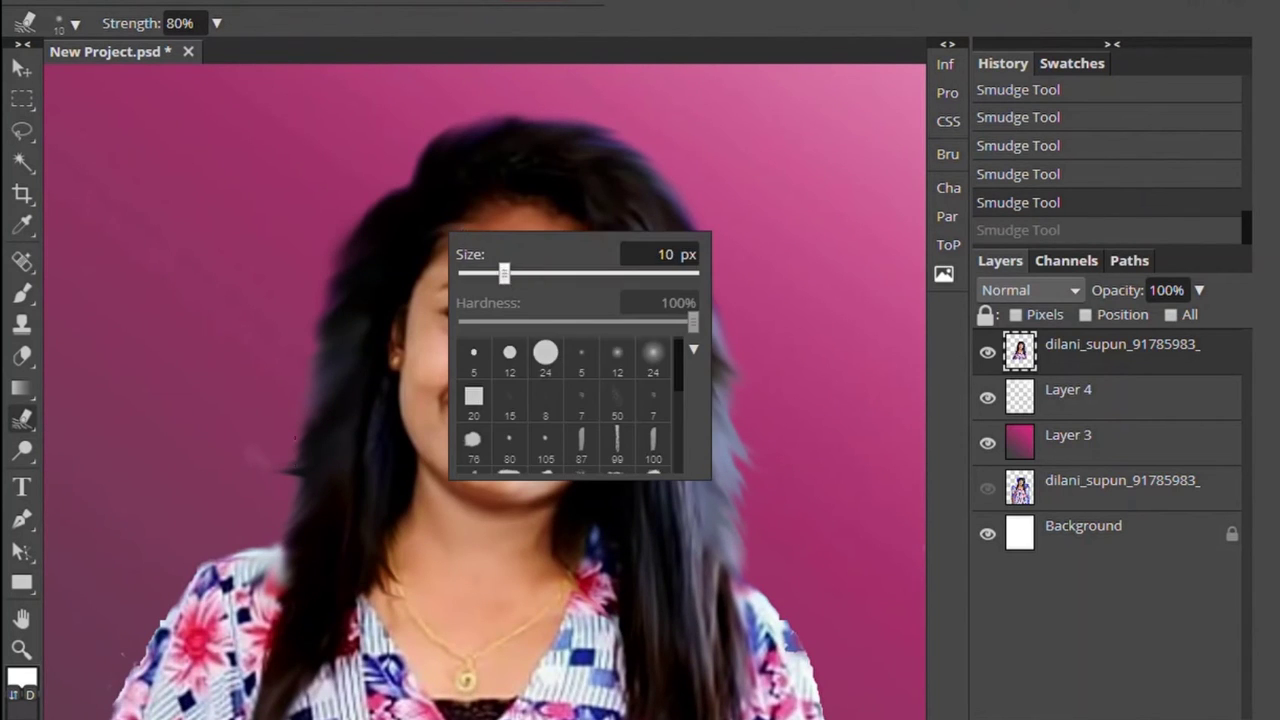
key("Escape")
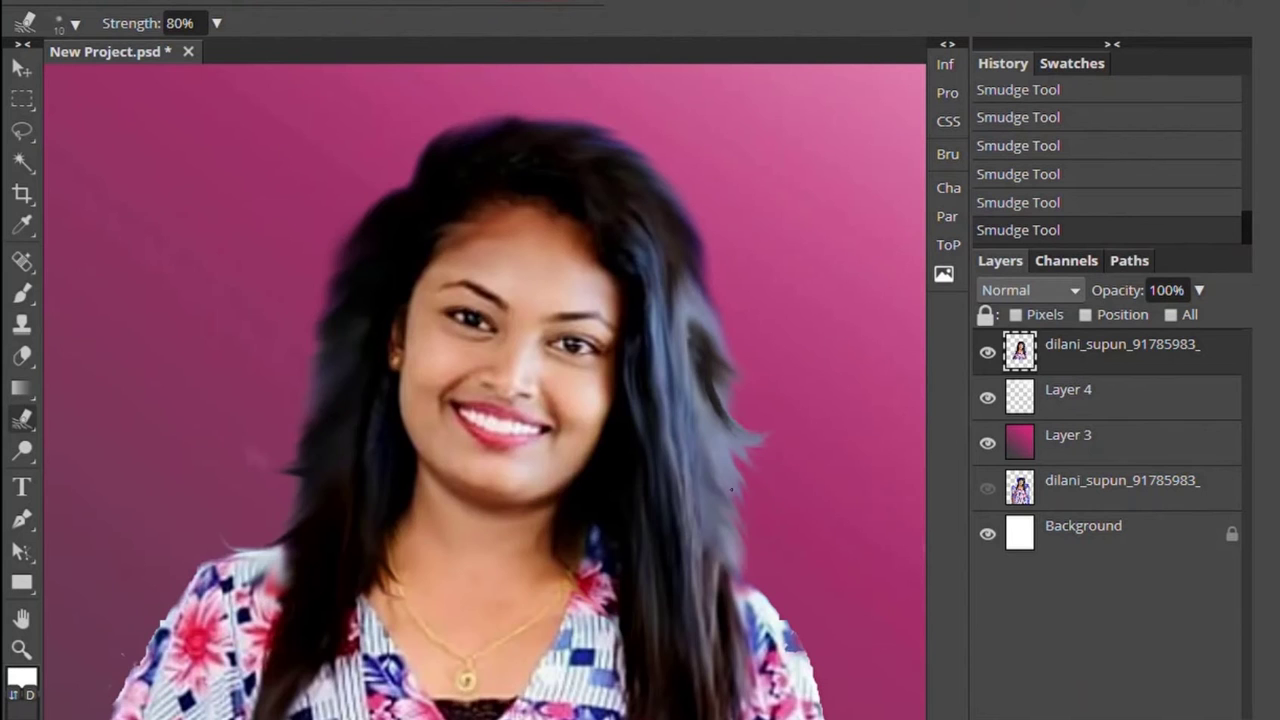
- Compare the smudged hair strands by undoing and restoring the latest strokes
scroll(730, 500, "up", 2)
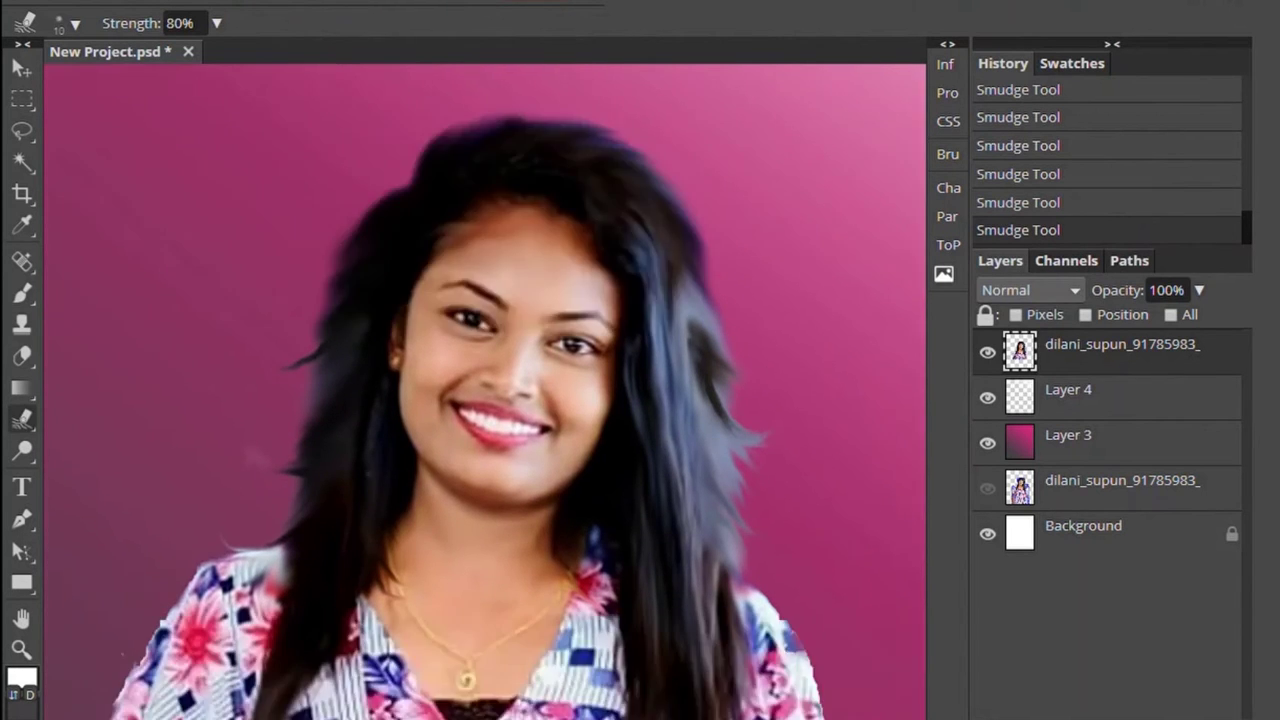
left_click(1030, 176)
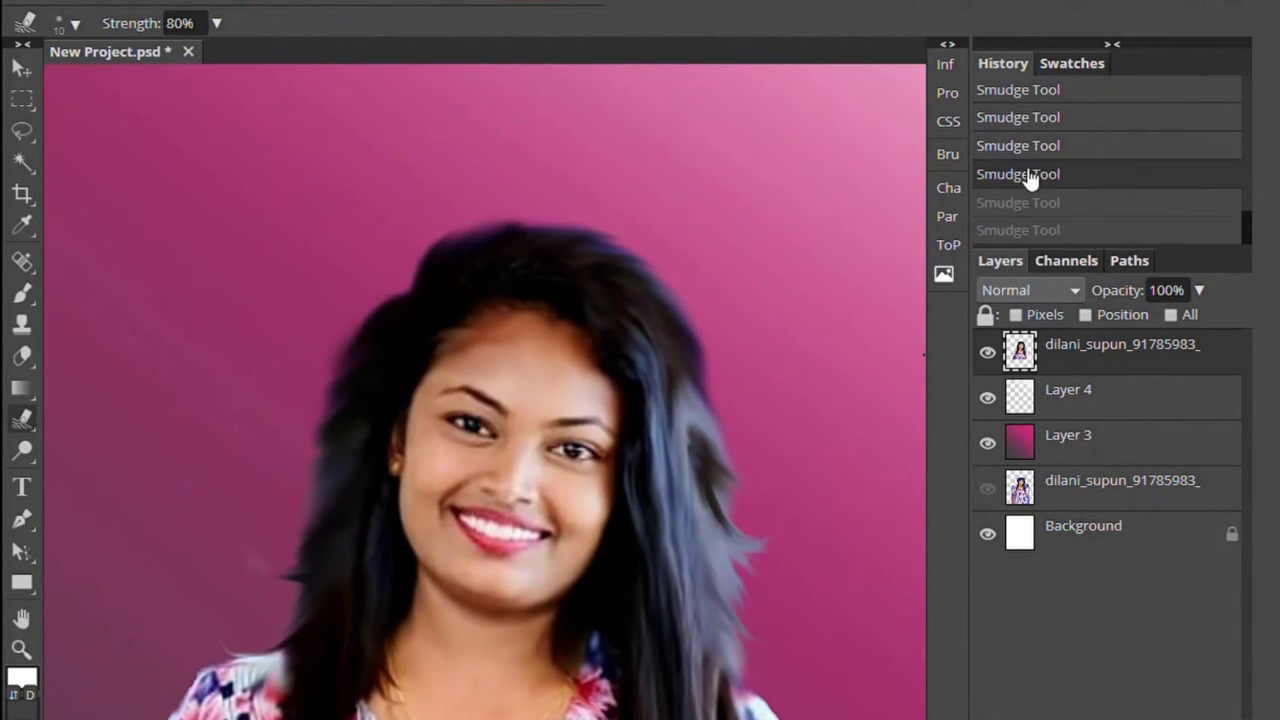
key("ctrl+shift+z")
key("ctrl+shift+z")
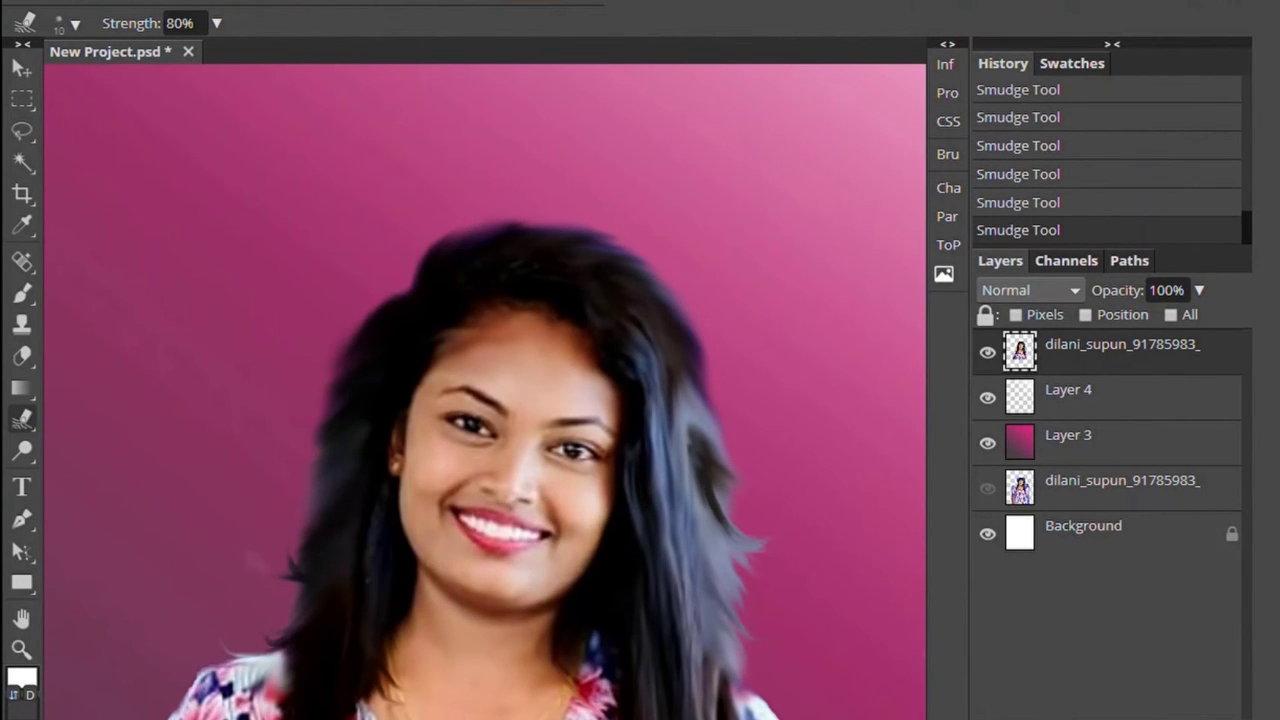
scroll(438, 426, "down", 8)
scroll(438, 426, "up", 4)
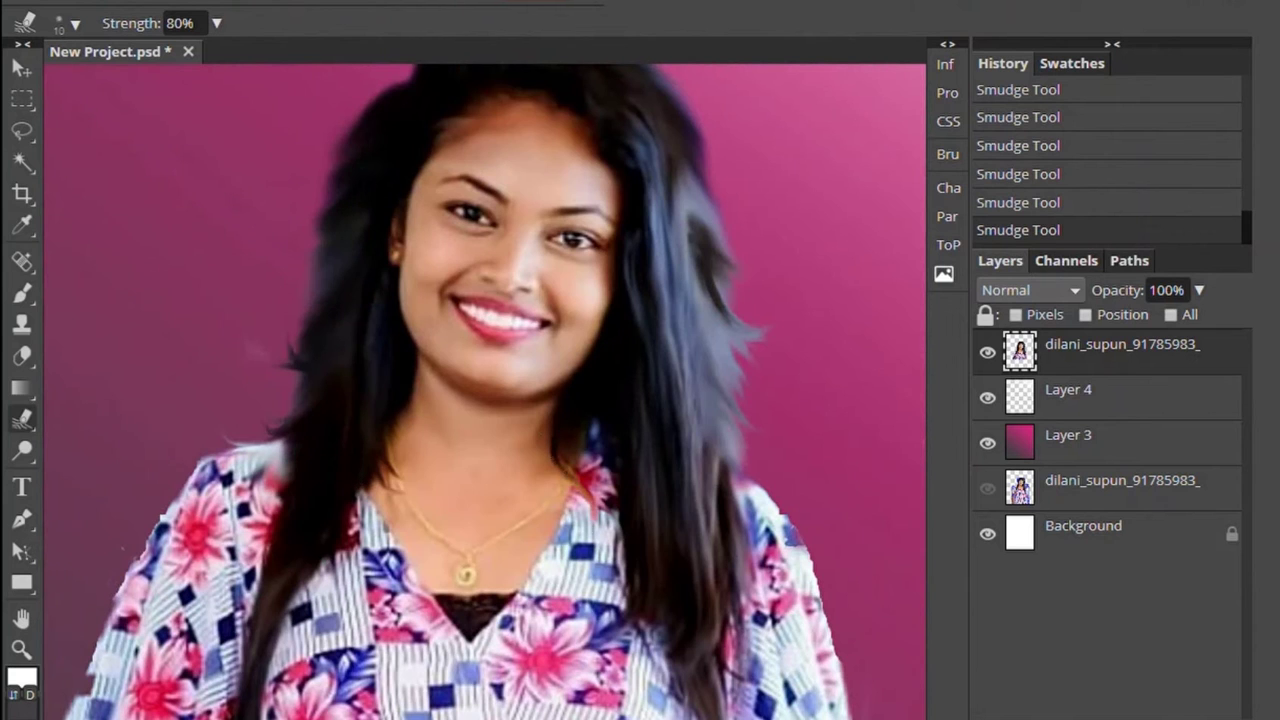
key("ctrl+z")
scroll(350, 465, "down", 4)
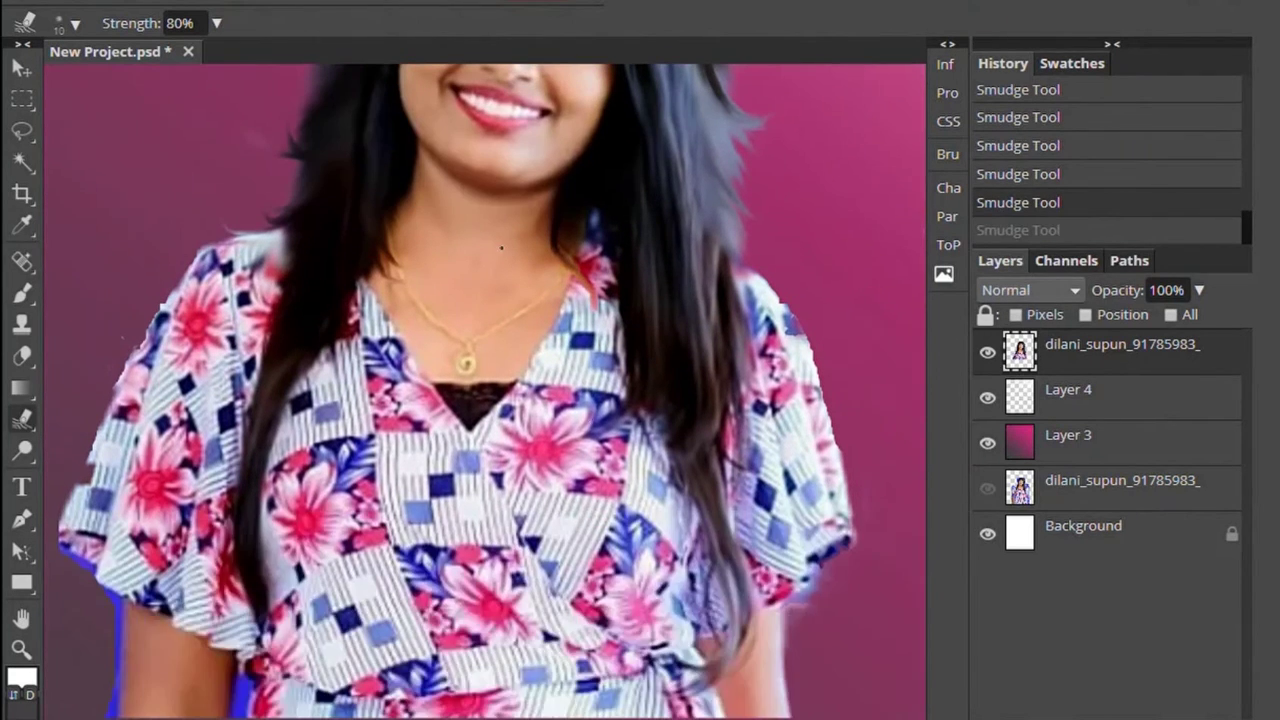
scroll(350, 465, "up", 2)
key("ctrl+shift+z")
scroll(350, 465, "down", 2)
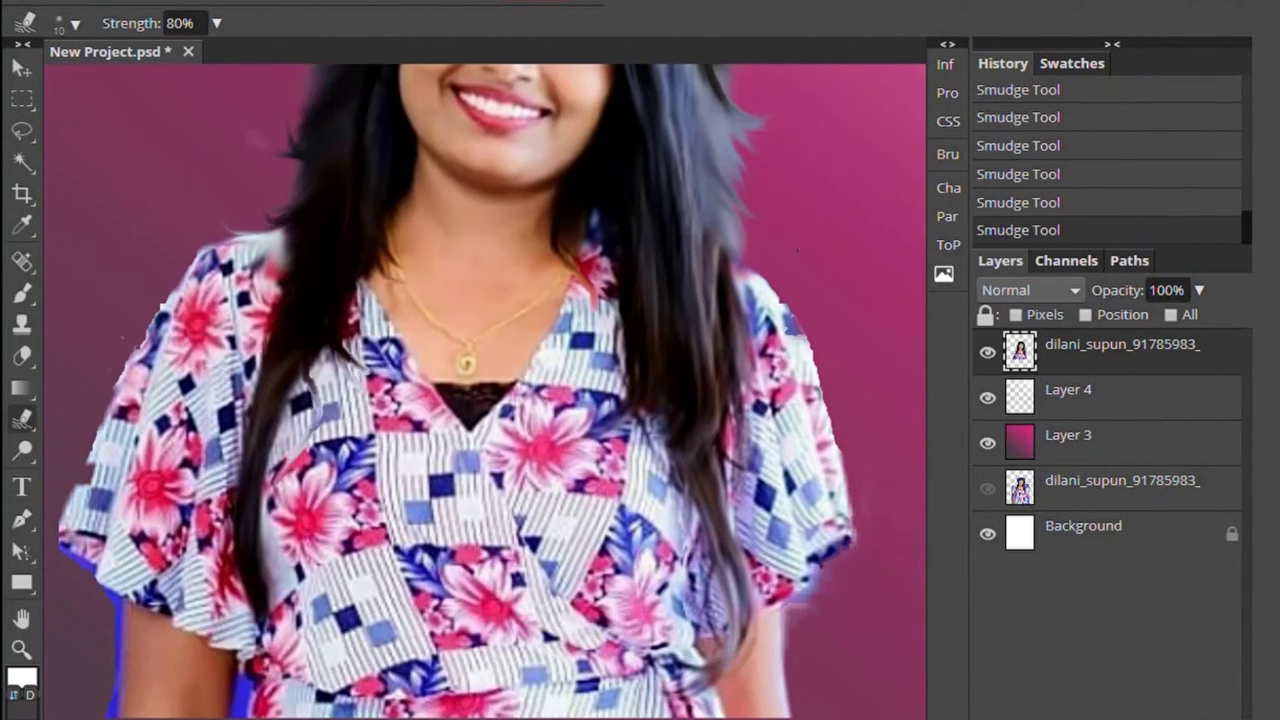
key("ctrl+z")
scroll(720, 400, "down", 4)
key("ctrl+shift+z")
scroll(490, 390, "up", 10)
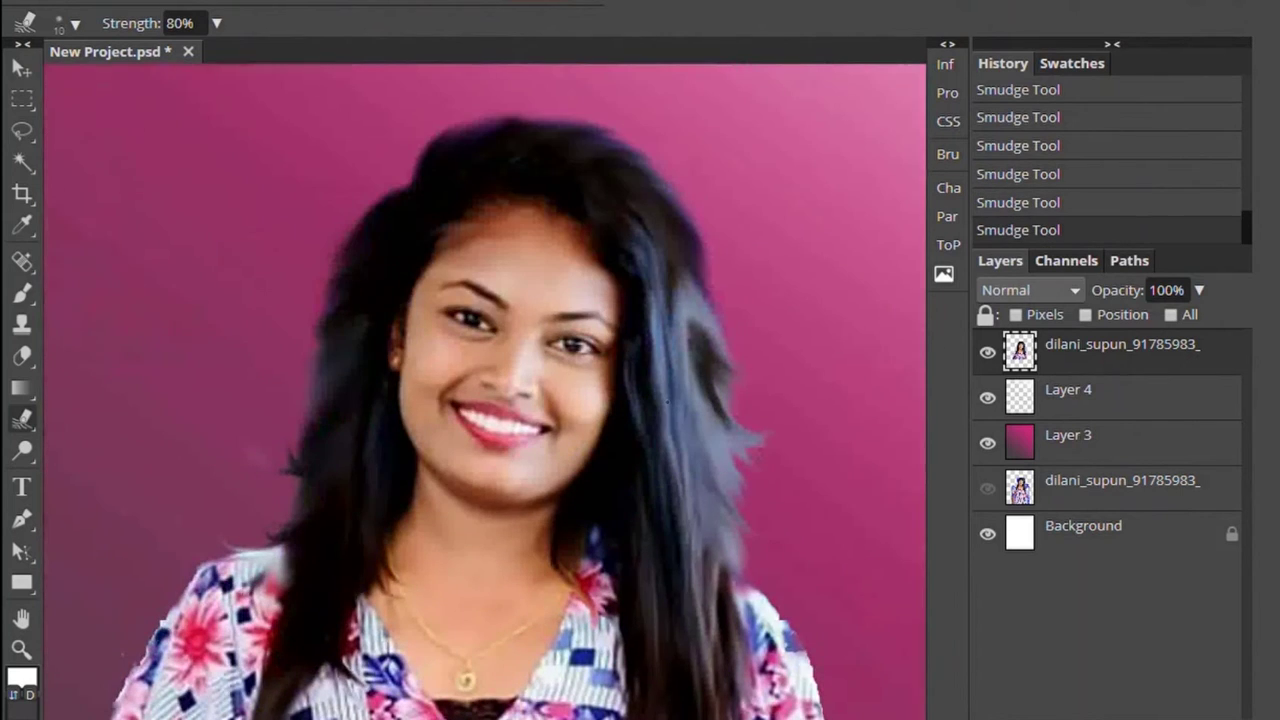
- Toggle the last smudge stroke on and off to check it, then zoom out
scroll(737, 424, "down", 2)
scroll(737, 424, "up", 2)
scroll(737, 424, "up", 2)
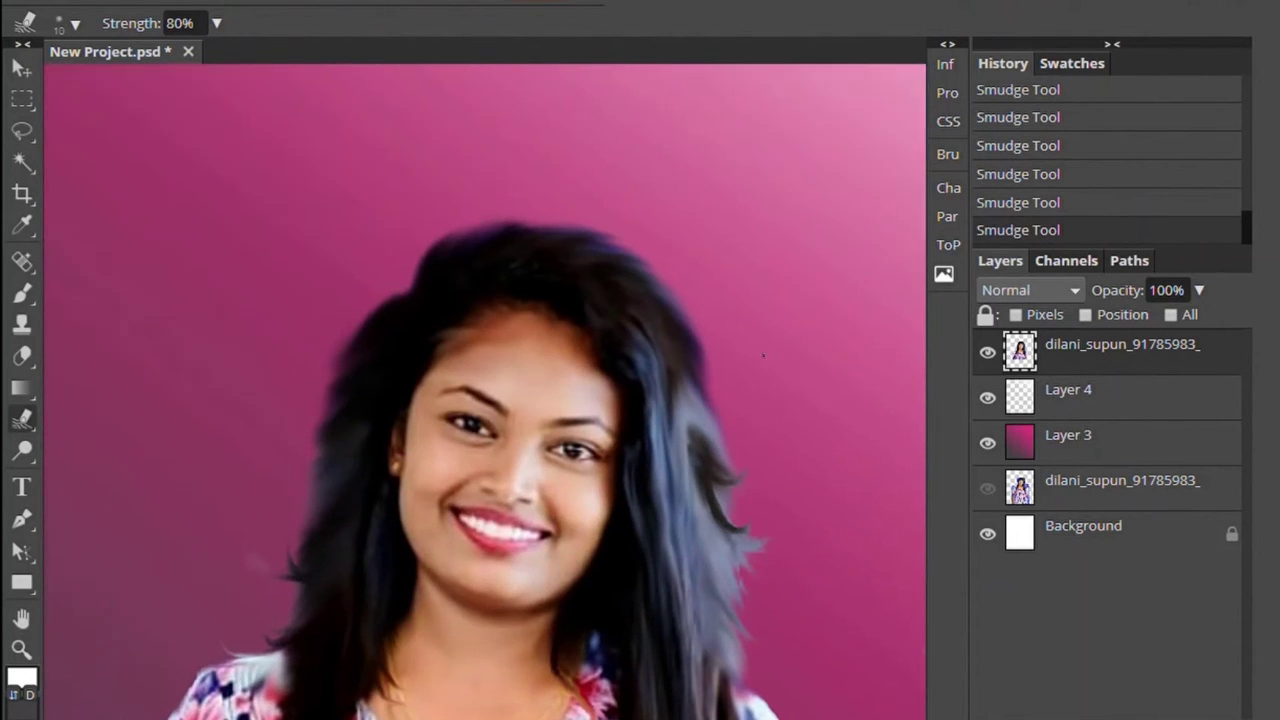
key("ctrl+z")
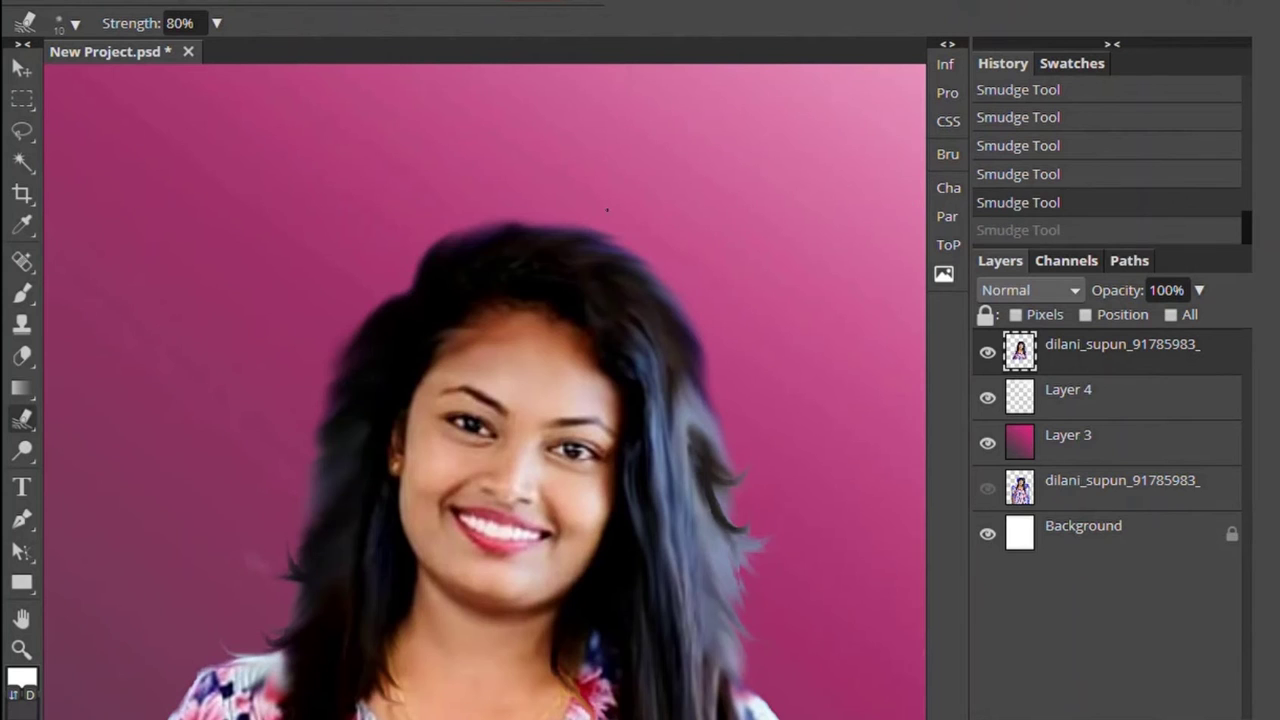
scroll(490, 390, "down", 5)
key("ctrl+shift+z")
key("ctrl+z")
key("ctrl+shift+z")
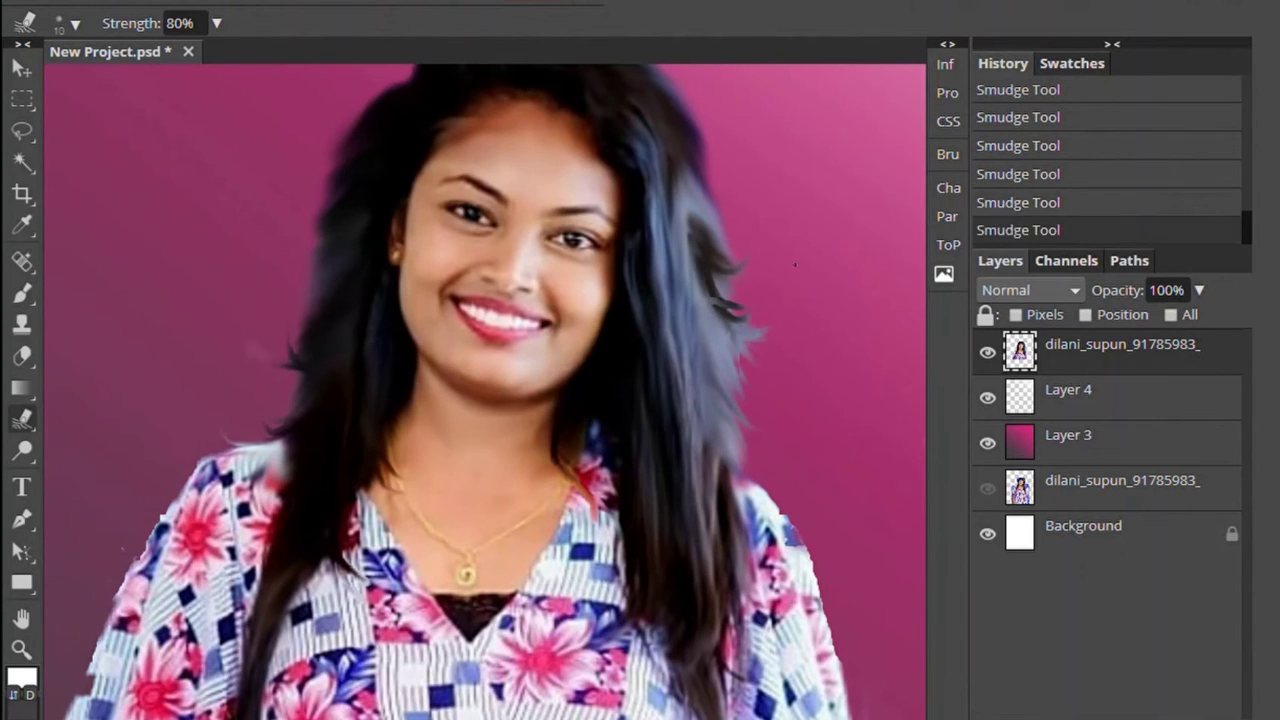
key("ctrl+z")
key("ctrl+shift+z")
key("ctrl+z")
key("ctrl+shift+z")
key("ctrl+z")
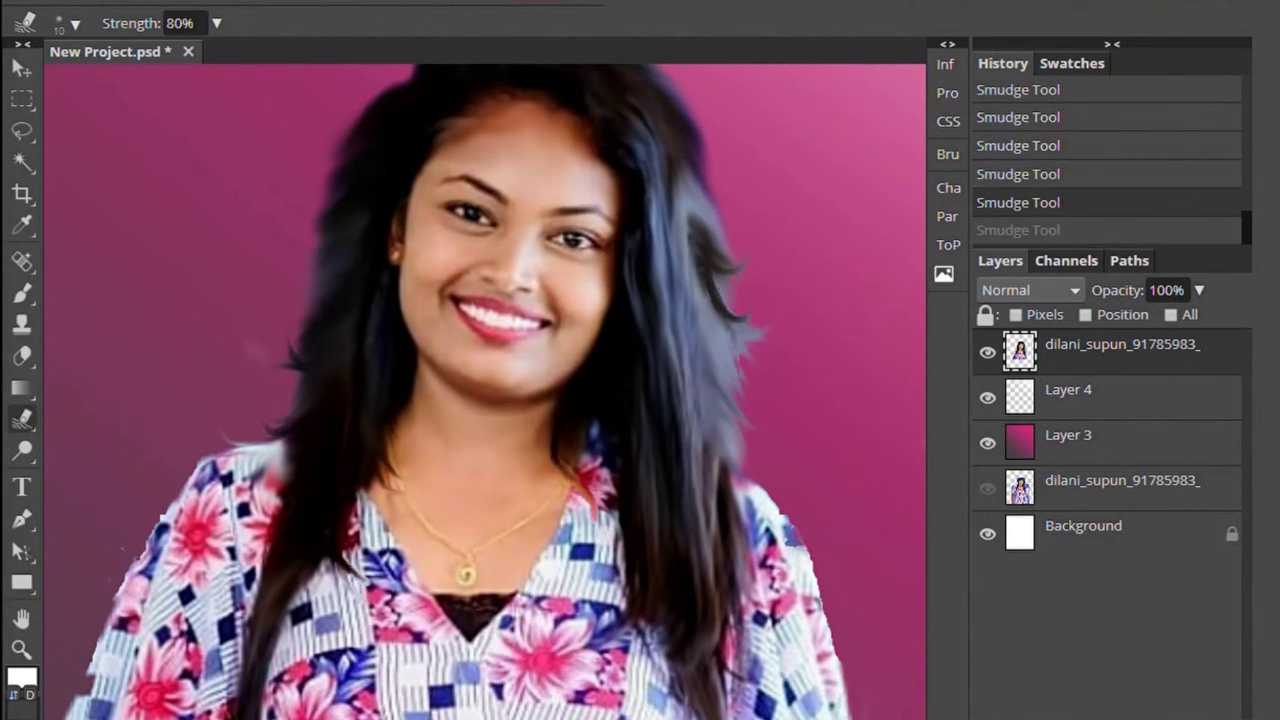
key("ctrl+shift+z")
scroll(643, 458, "down", 3)
scroll(640, 450, "down", 1)
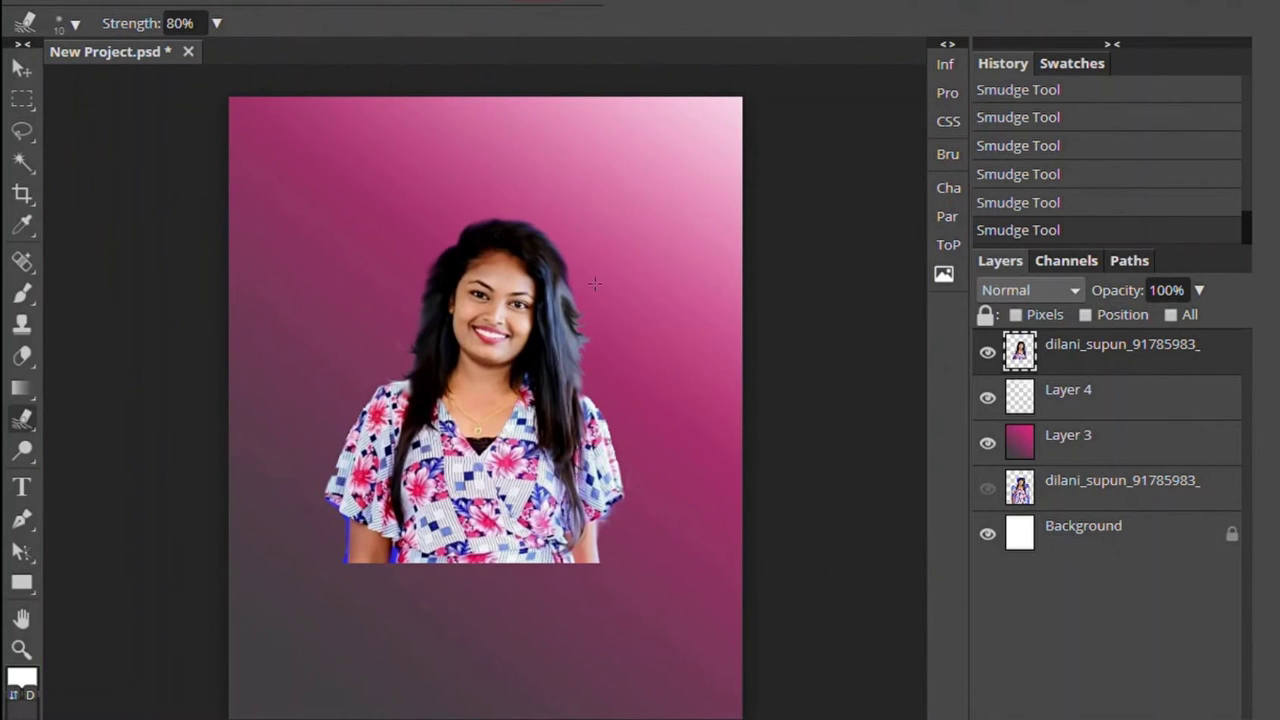
- Magic Wand-select the areas along the shirt's lower edges
left_click(21, 160)
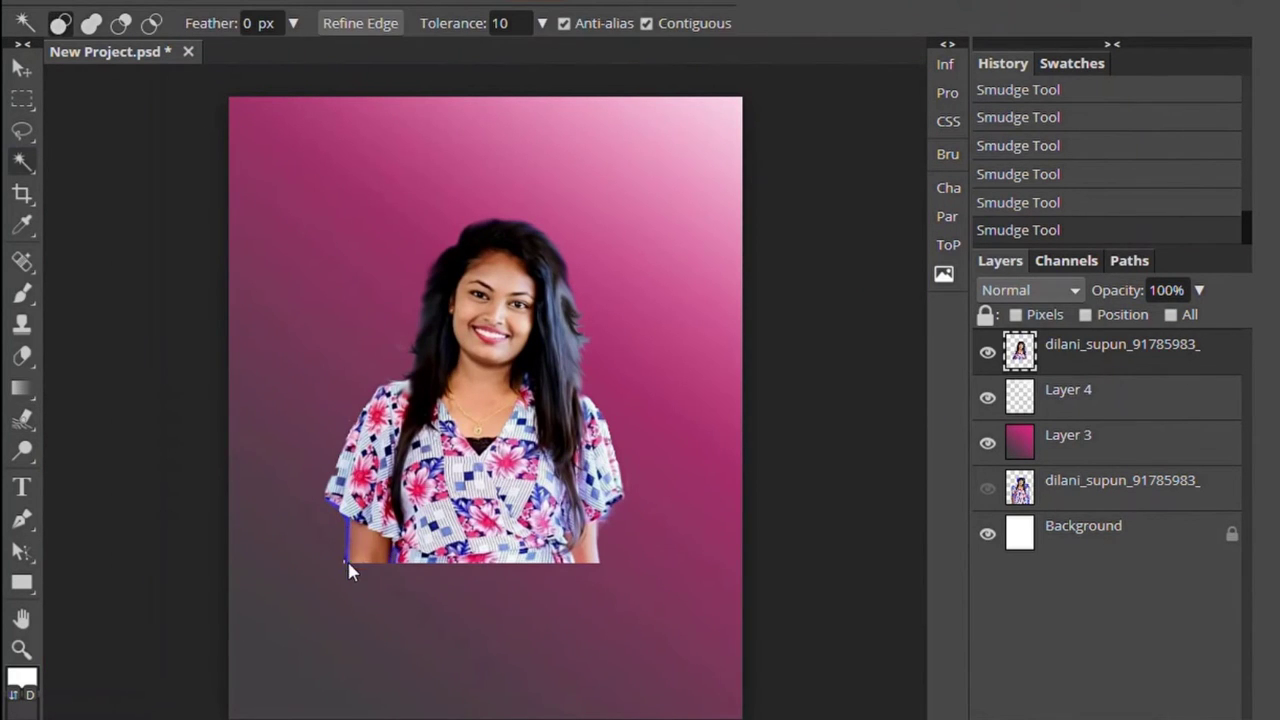
left_click(347, 565)
left_click(482, 568)
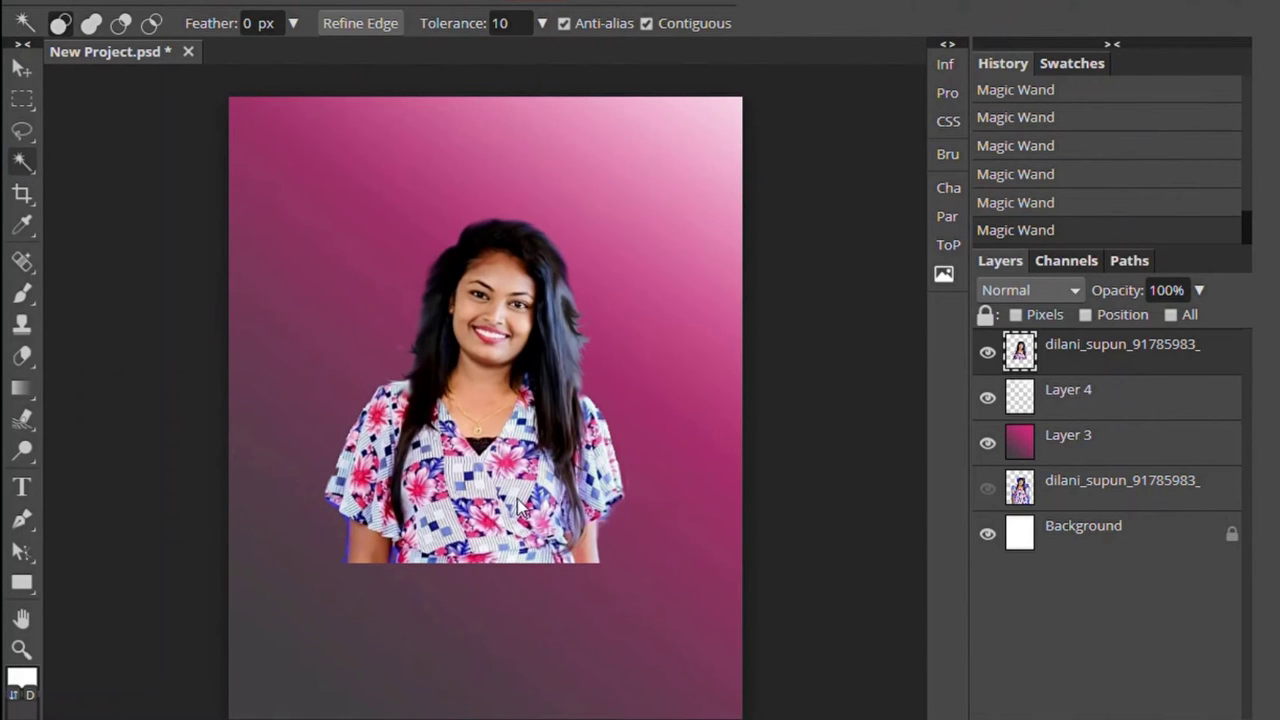
scroll(518, 508, "up", 1)
scroll(518, 508, "up", 1)
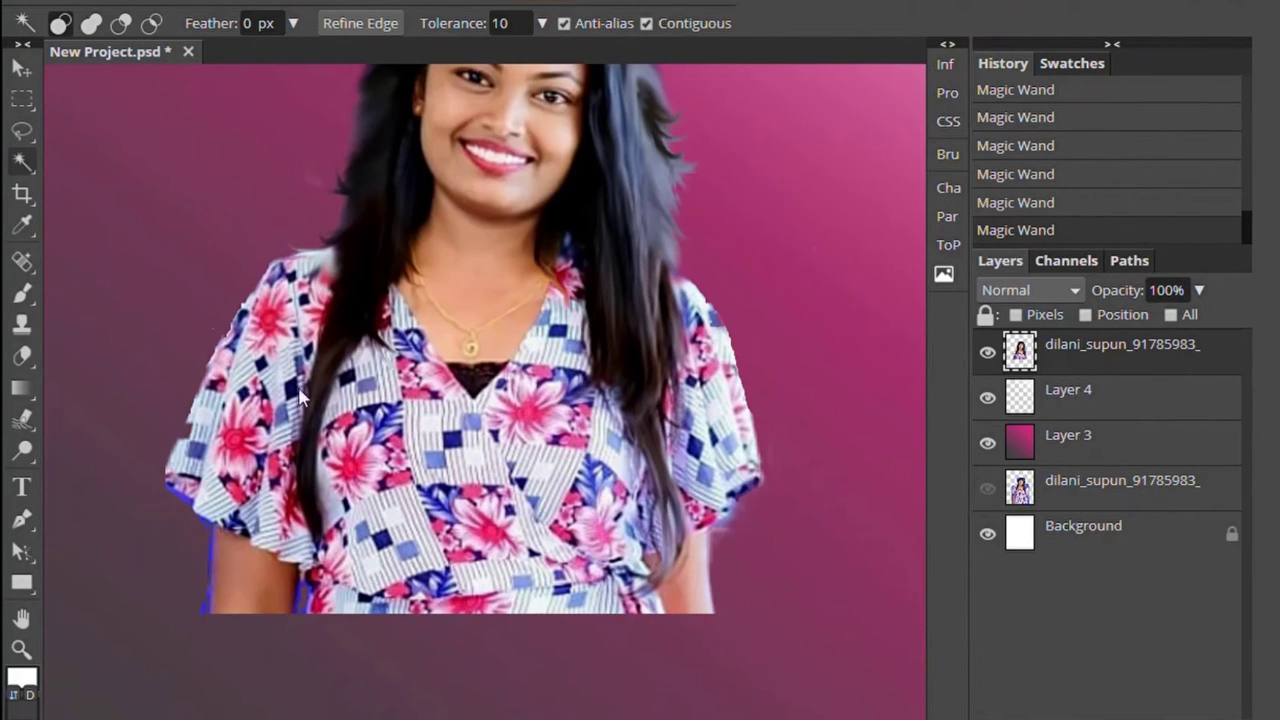
- Set the Smudge tool to 28% strength with a 19 px brush
left_click(30, 415)
left_click(216, 23)
left_click_drag(196, 52, 108, 52)
left_click(75, 23)
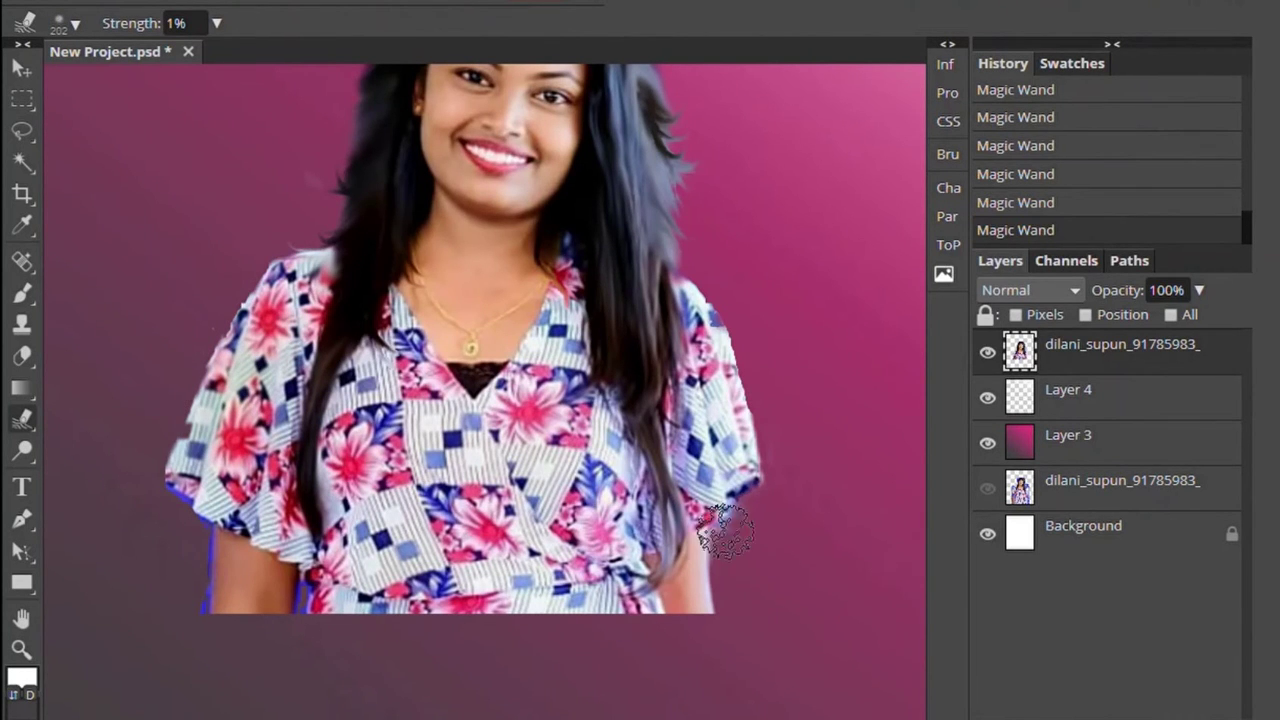
left_click(216, 23)
left_click_drag(108, 52, 143, 52)
left_click(75, 23)
left_click(115, 82)
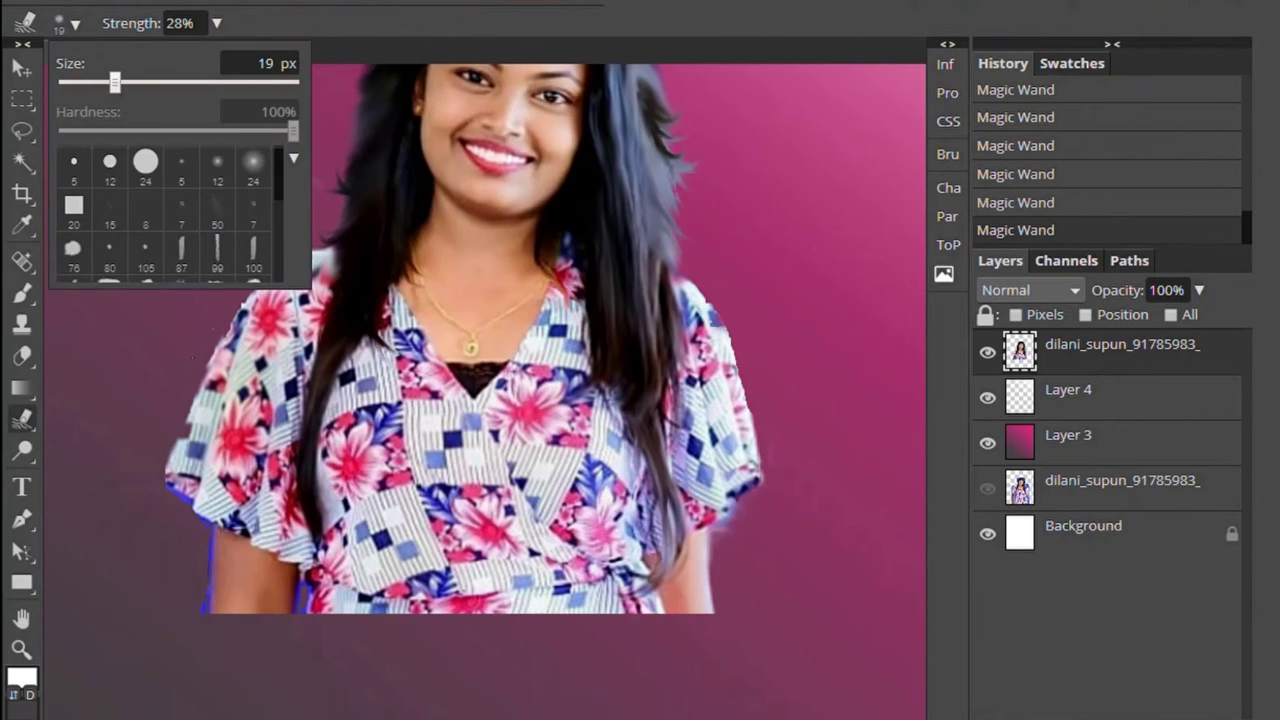
left_click(172, 492)
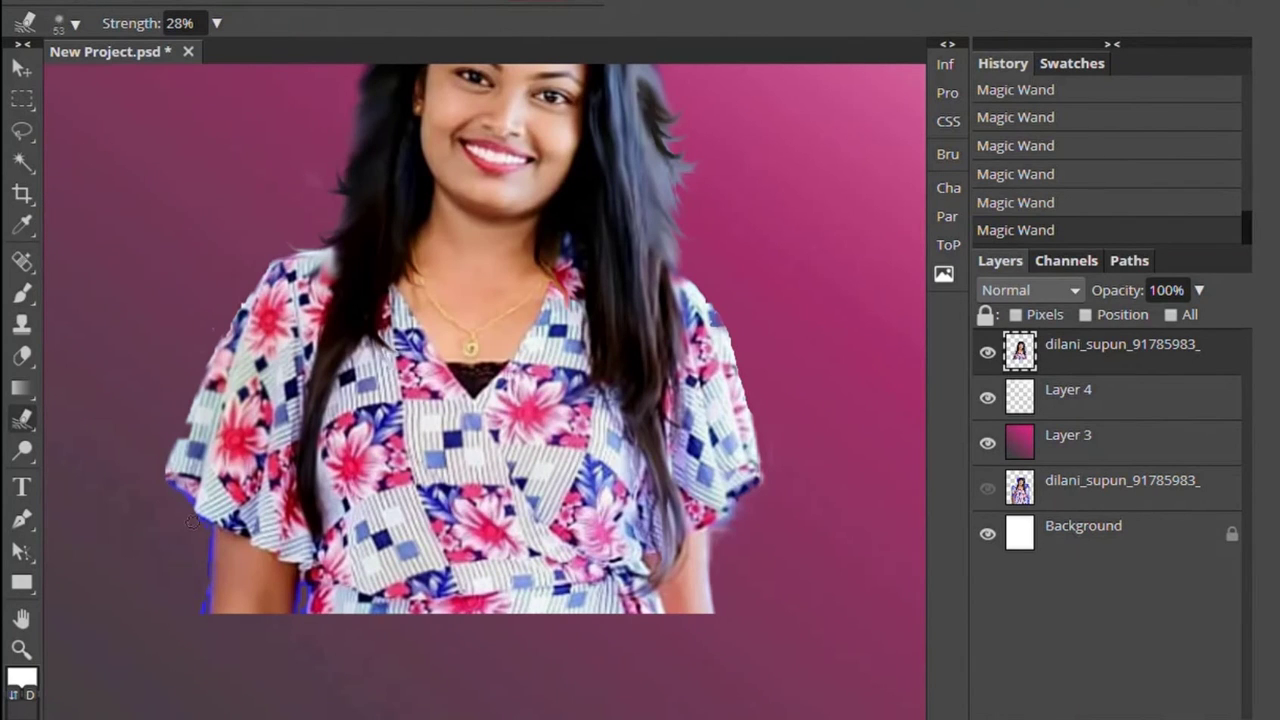
- Lasso-select the fringed edges along both of the woman's arms
key("l")
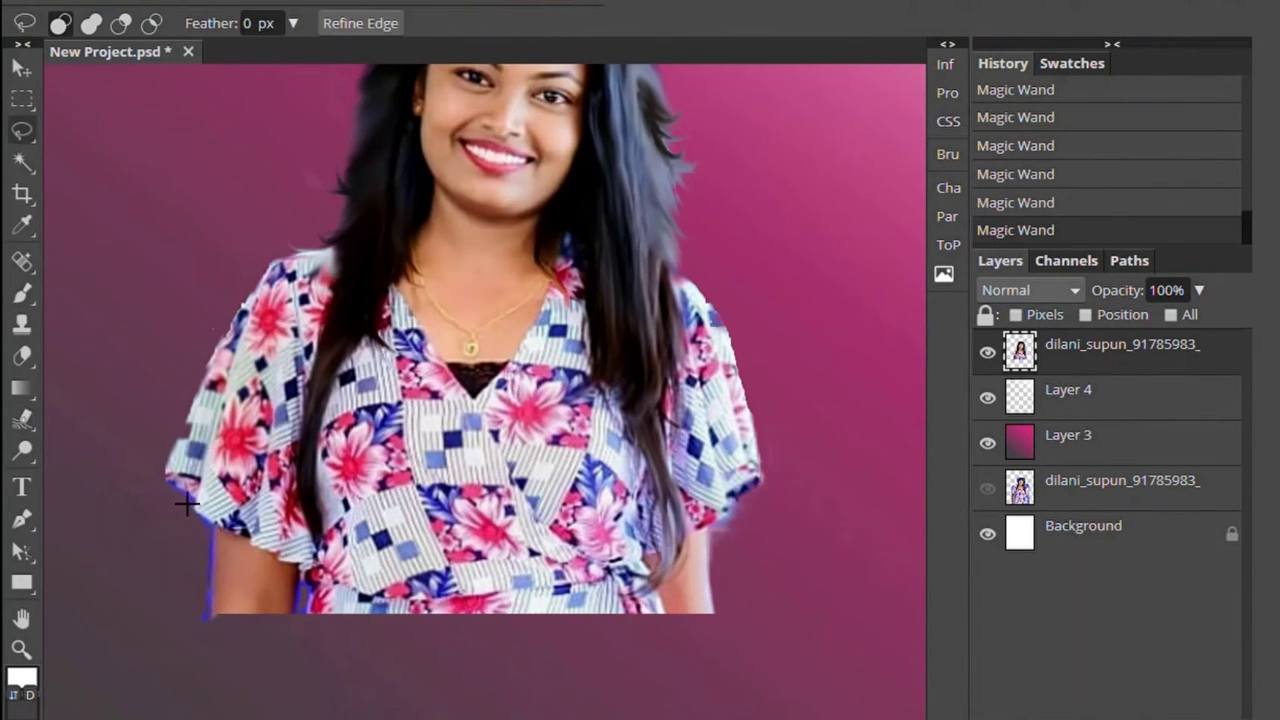
left_click_drag(205, 510, 190, 495)
scroll(838, 383, "up", 4)
scroll(838, 383, "down", 2)
left_click_drag(766, 623, 753, 609)
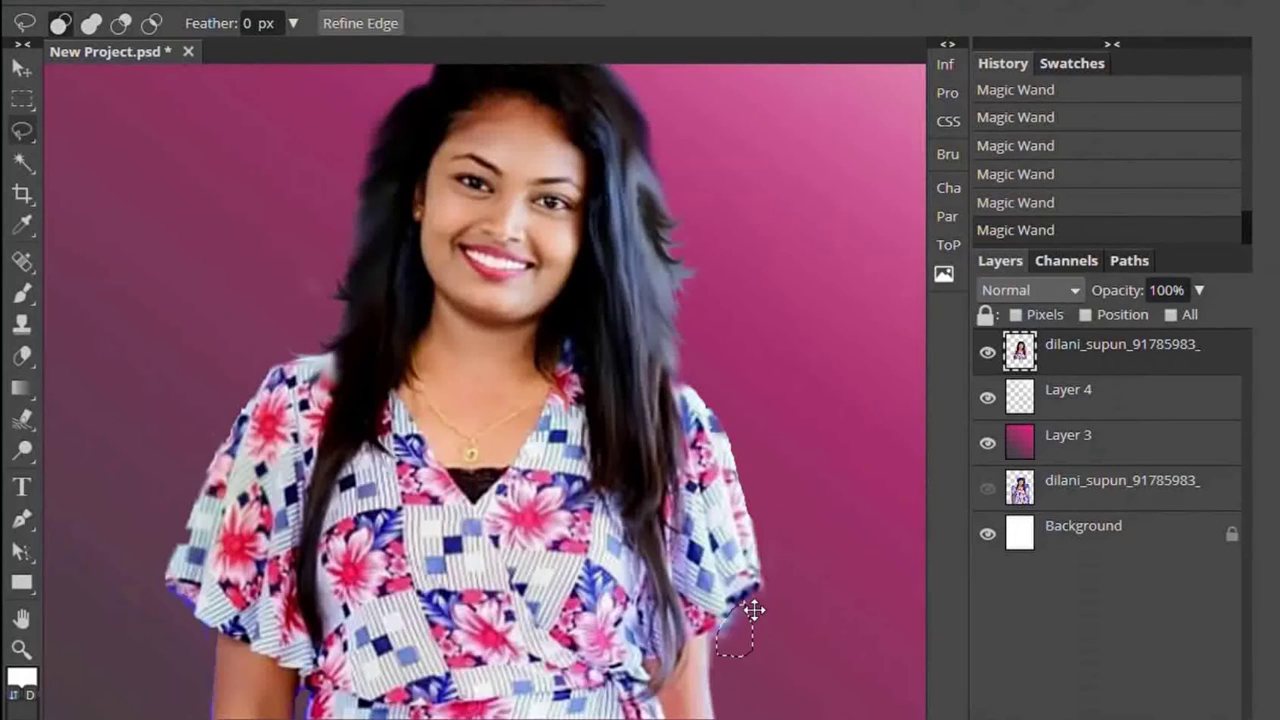
- Return to the Smudge tool to blend the selected sleeve fringes
key("r")
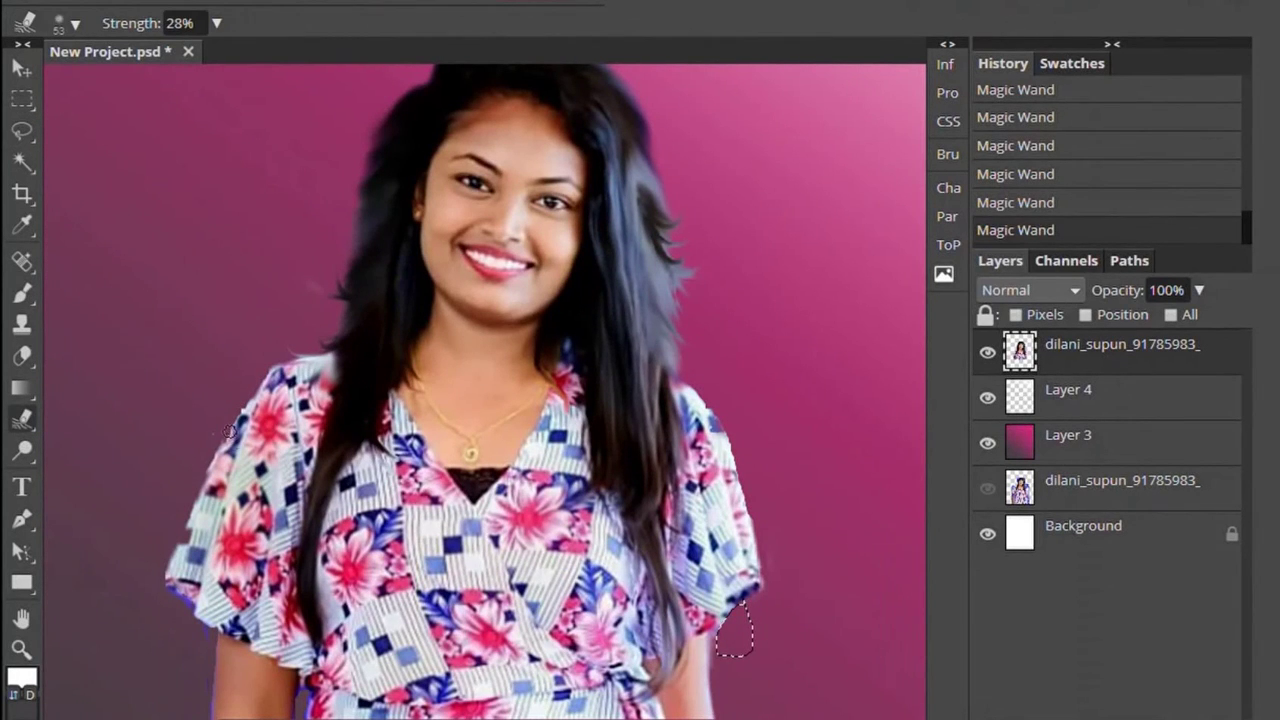
left_click(22, 102)
left_click(22, 420)
scroll(542, 411, "down", 3)
scroll(714, 490, "up", 3)
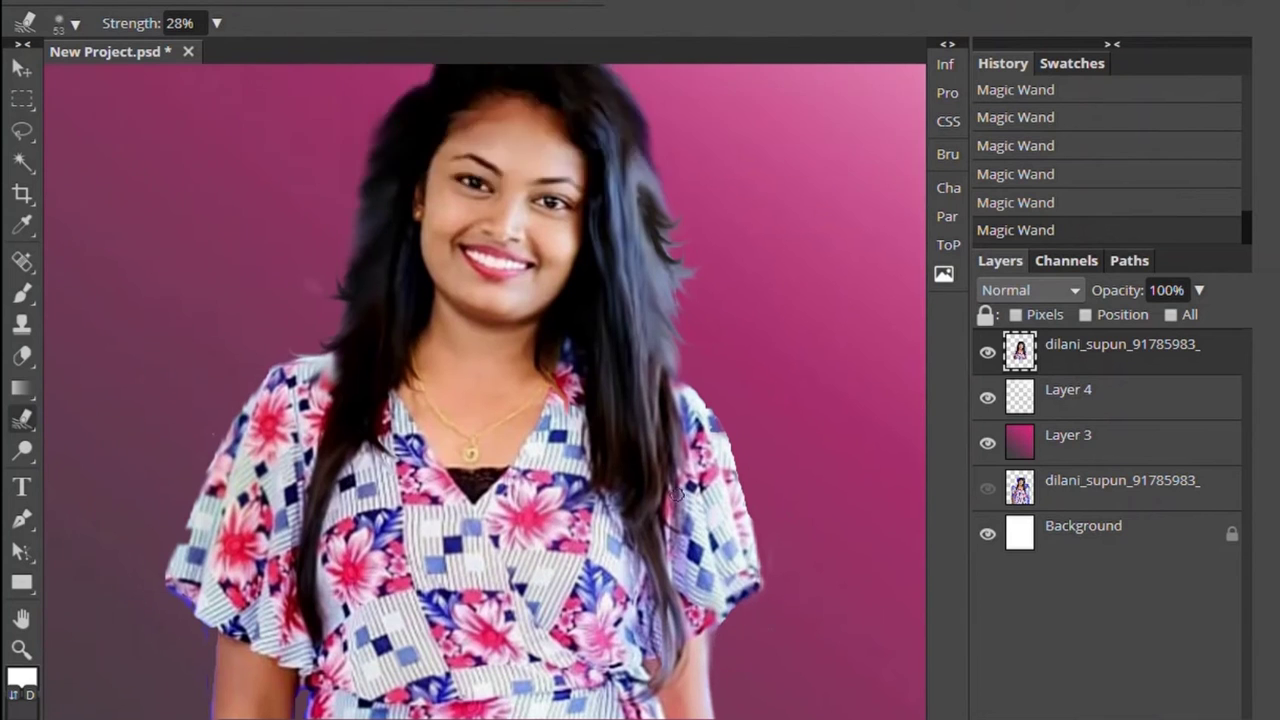
scroll(455, 414, "up", 3)
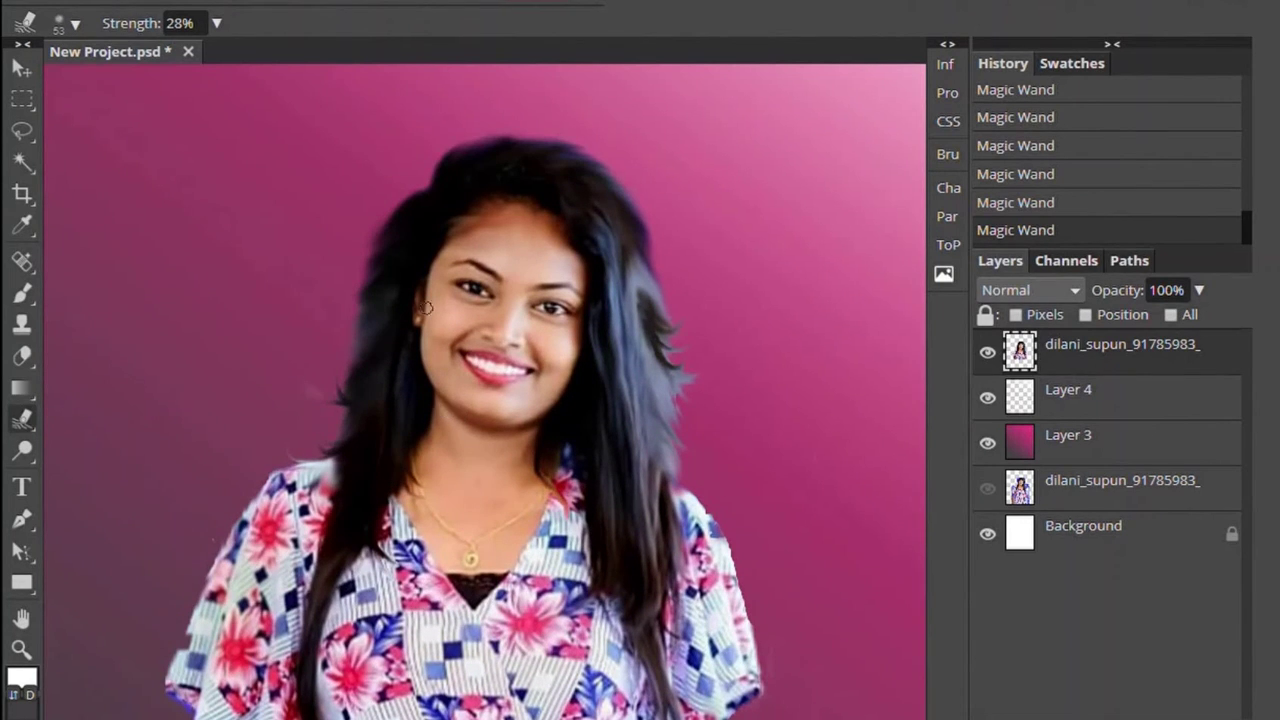
- Apply Color Balance to the shadows: Red 0, Green -7, Blue 8
left_click(120, 2)
left_click(400, 220)
left_click_drag(614, 120, 963, 67)
mouse_move(807, 172)
left_mouse_down()
mouse_move(825, 174)
mouse_move(807, 172)
left_mouse_up()
left_click_drag(807, 233, 796, 234)
left_click_drag(830, 300, 820, 300)
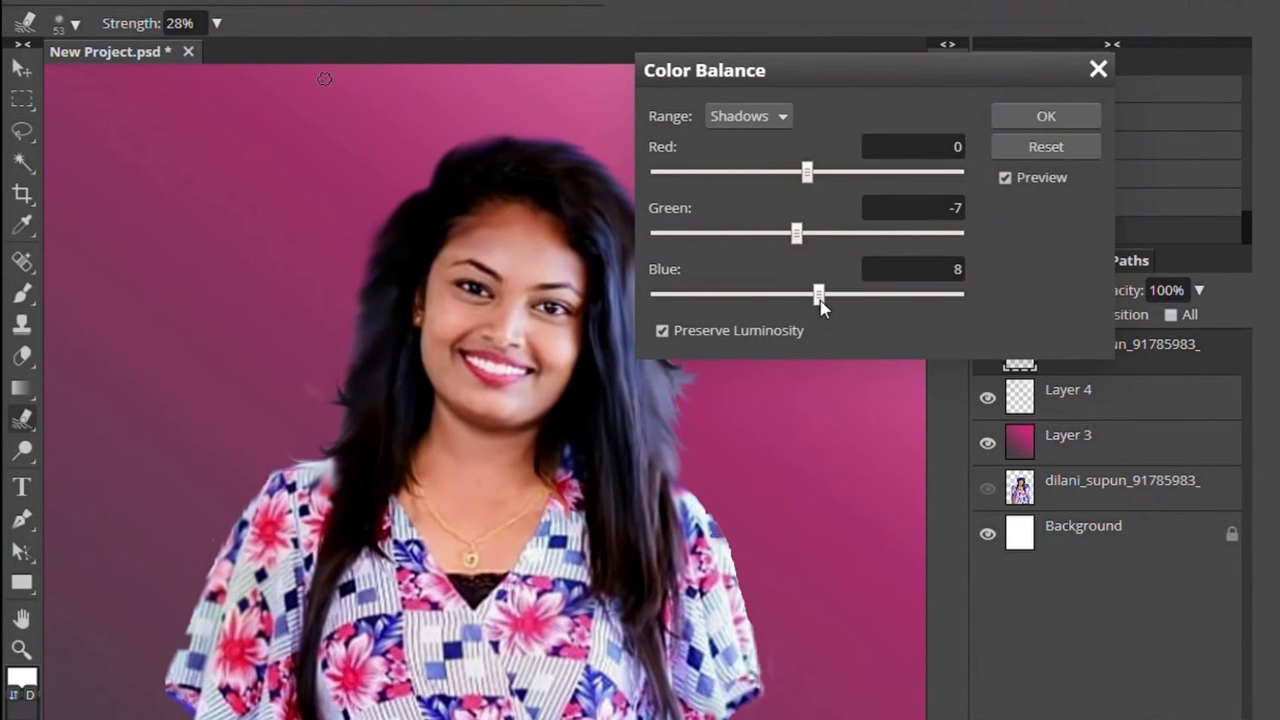
left_click(1020, 118)
- Select the Eraser tool and glance through its brush presets
scroll(185, 293, "down", 3)
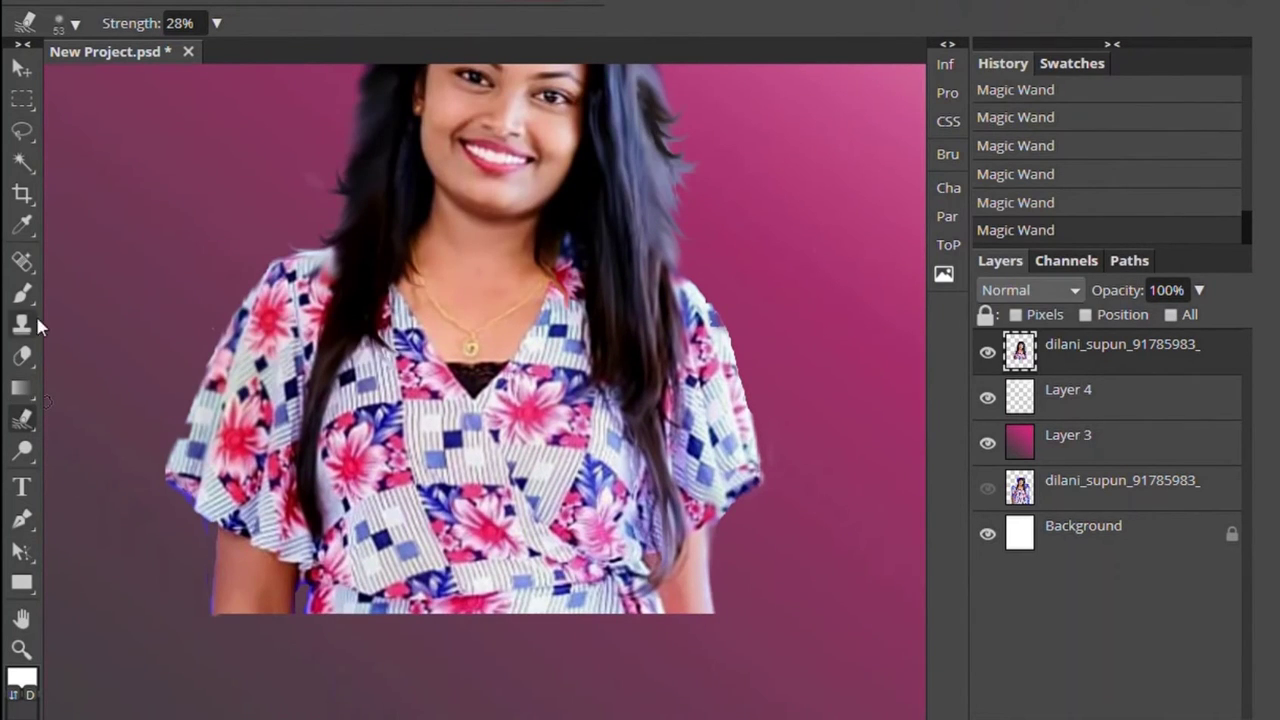
left_click(22, 355)
left_click(68, 22)
left_click(265, 49)
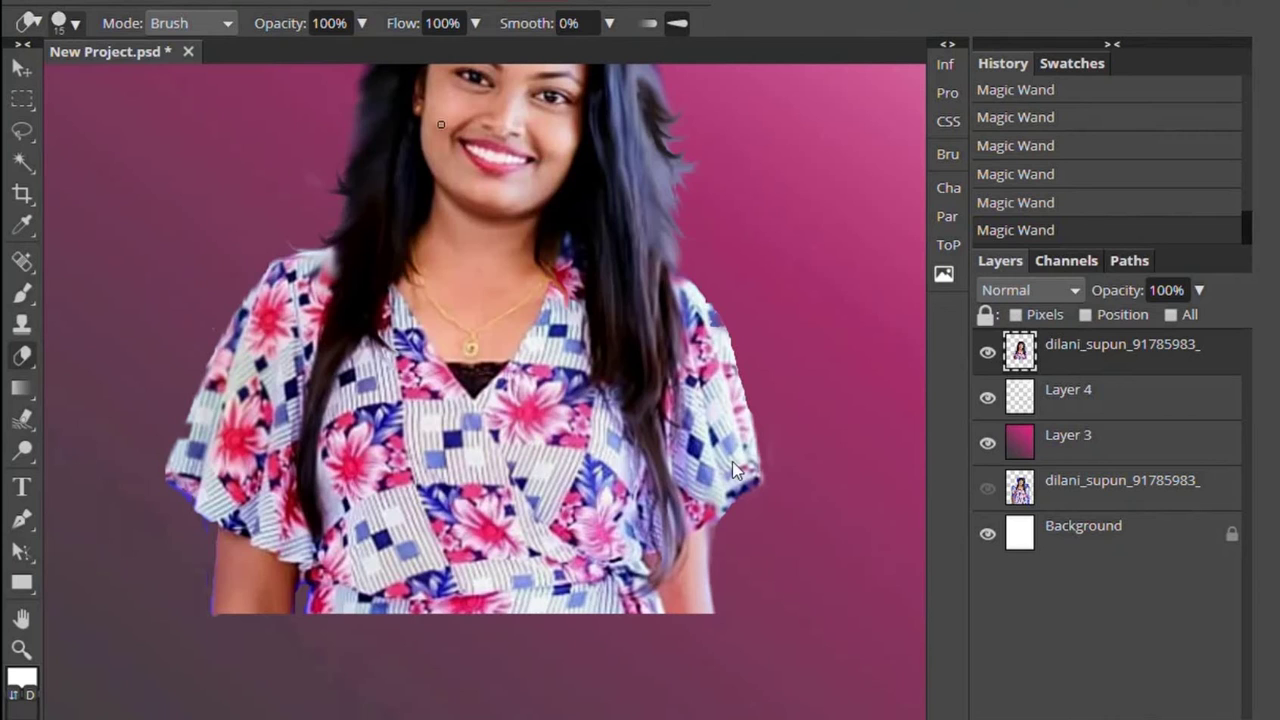
- Give the Eraser a 2500 px cloud brush tip sized to 525 px
left_click(66, 22)
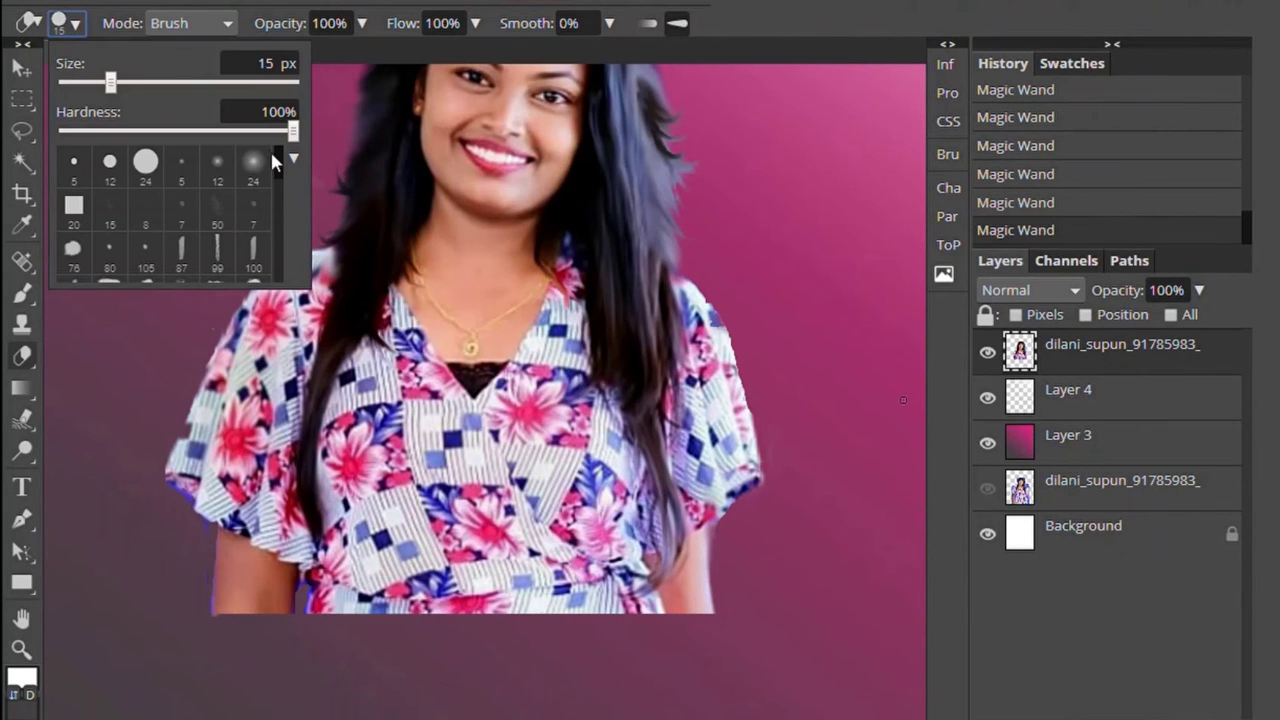
scroll(273, 160, "down", 10)
left_click(146, 255)
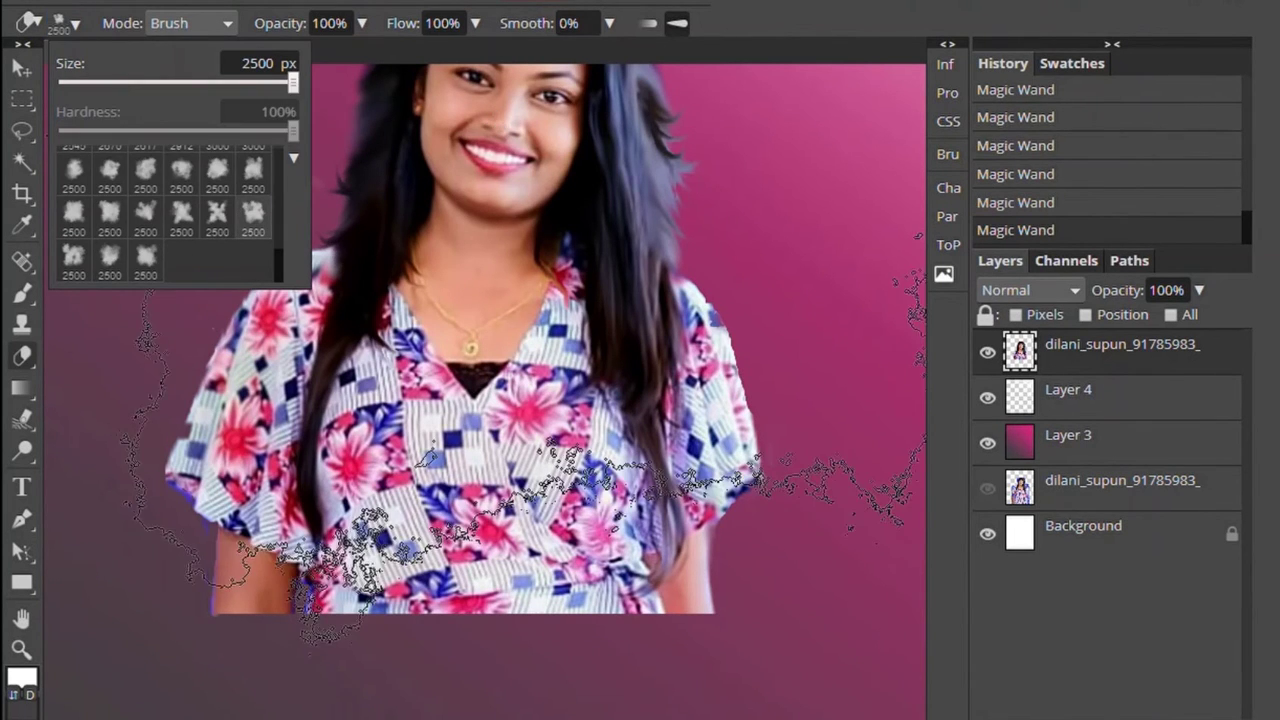
left_click_drag(292, 82, 245, 82)
left_click(215, 630)
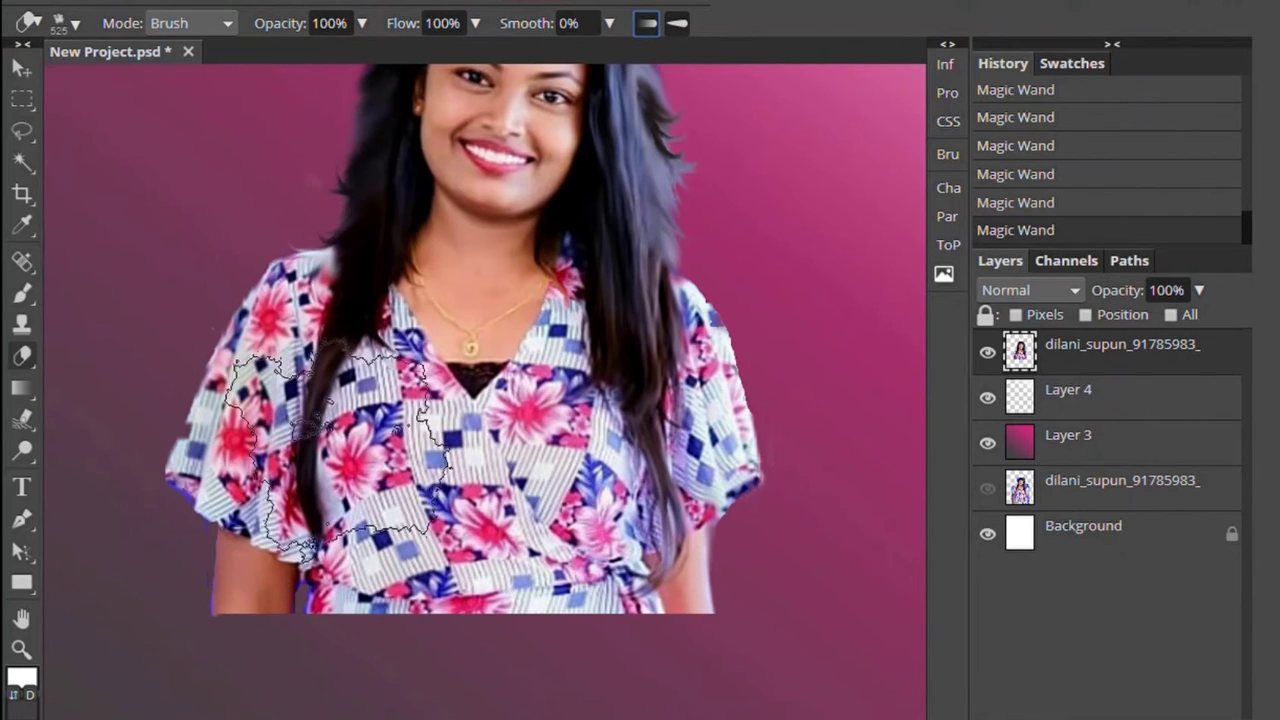
- Erase the lower arms and shirt into a ragged, cloudy bottom edge
mouse_move(240, 580)
left_mouse_down()
mouse_move(175, 520)
mouse_move(300, 640)
mouse_move(126, 529)
mouse_move(830, 585)
mouse_move(140, 490)
mouse_move(297, 617)
mouse_move(300, 545)
left_mouse_up()
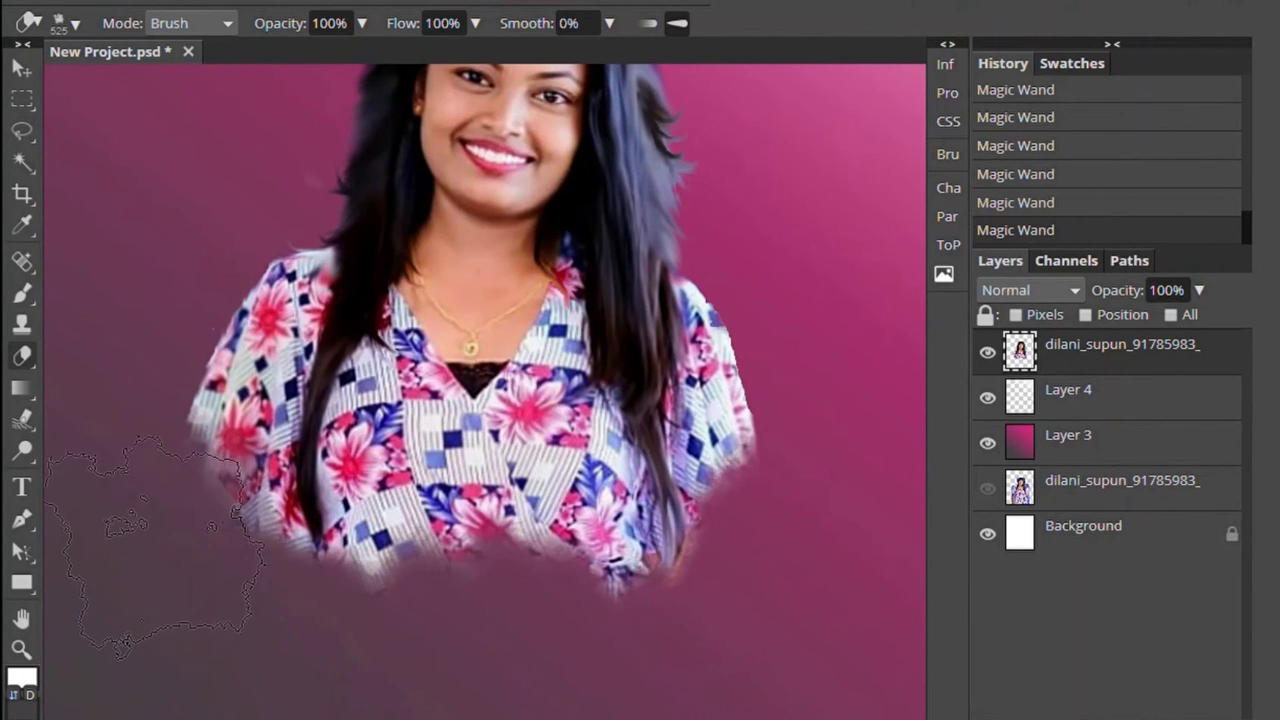
scroll(716, 351, "down", 3)
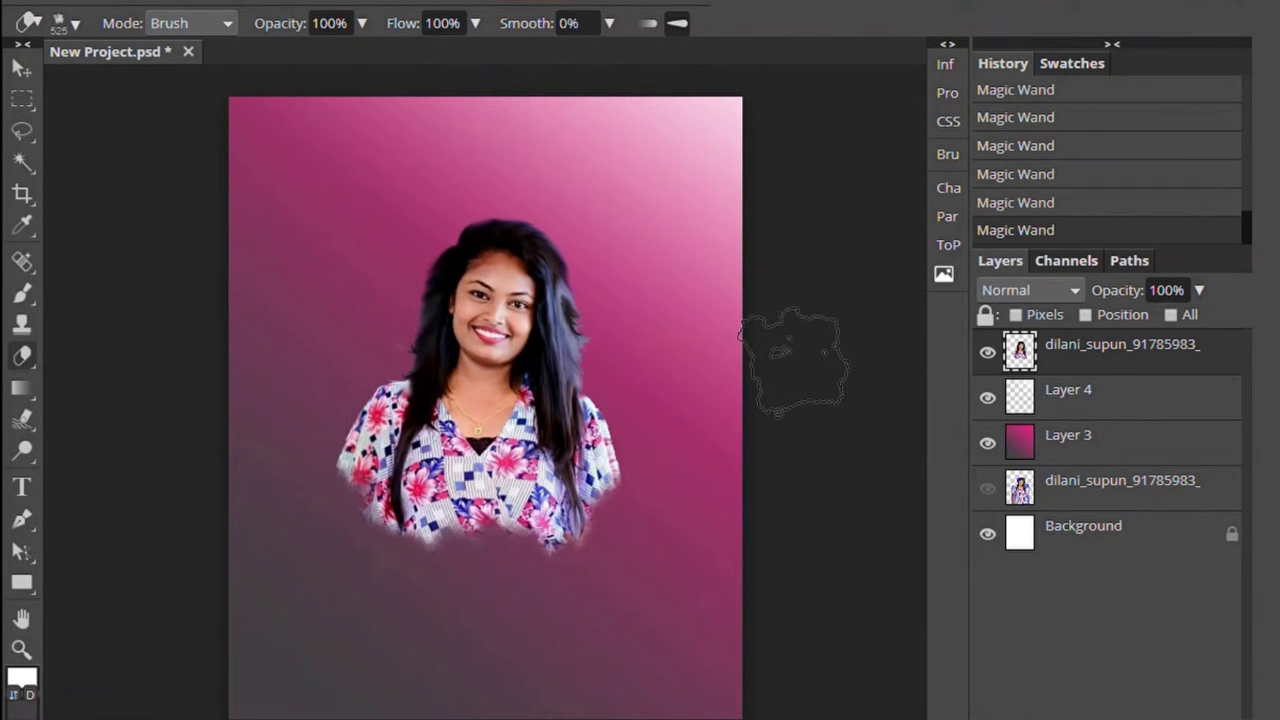
left_click(24, 288)
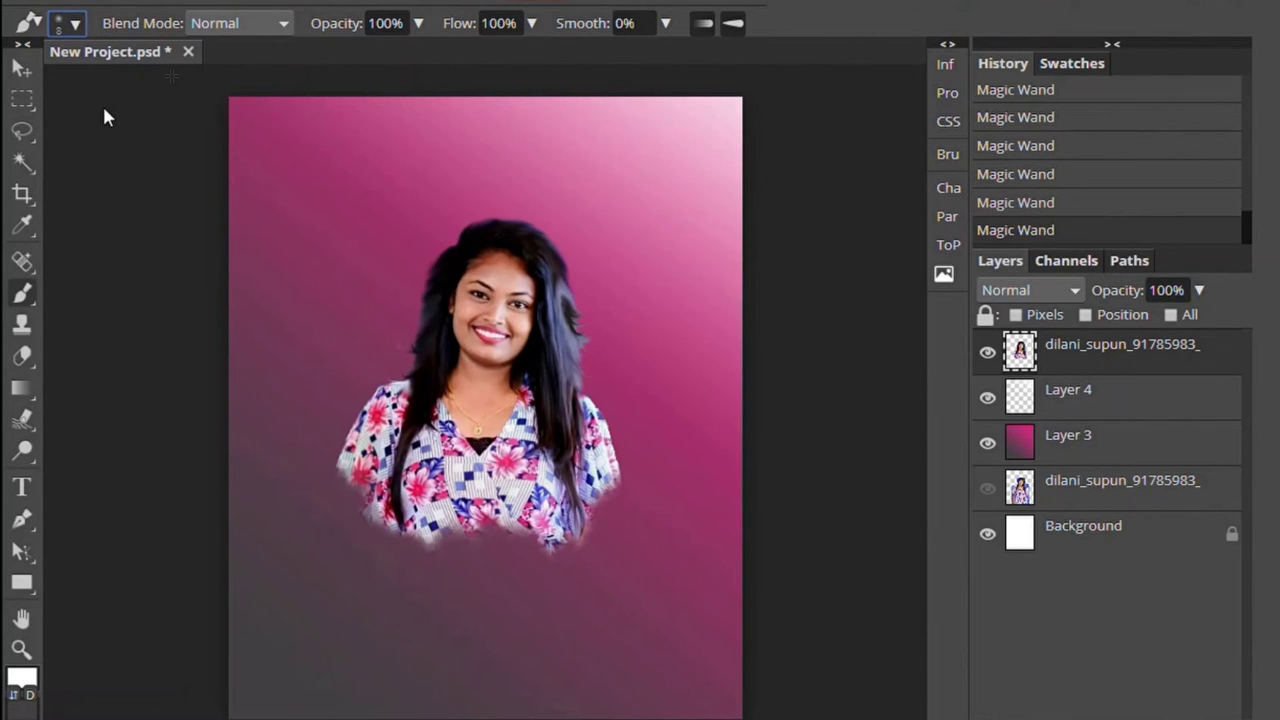
- On a new Layer 5, stamp one white 548 px drip-brush splash at the lower left
right_click(400, 138)
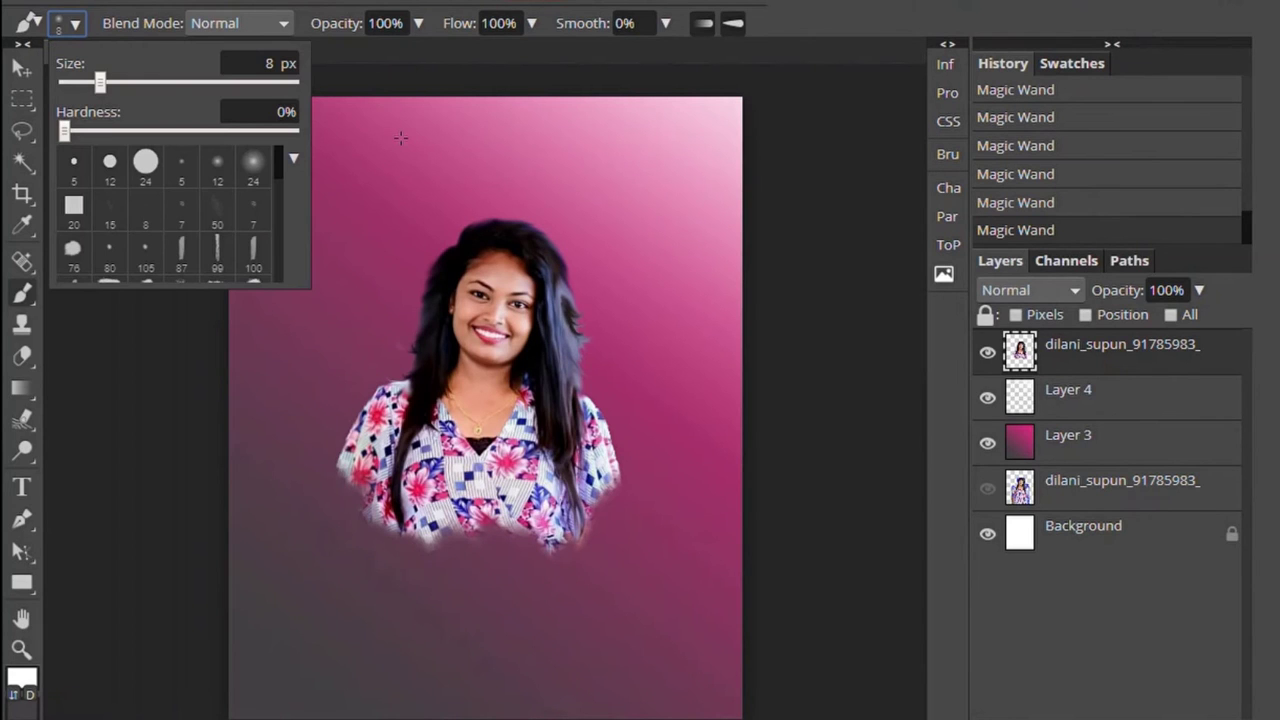
scroll(212, 215, "down", 2)
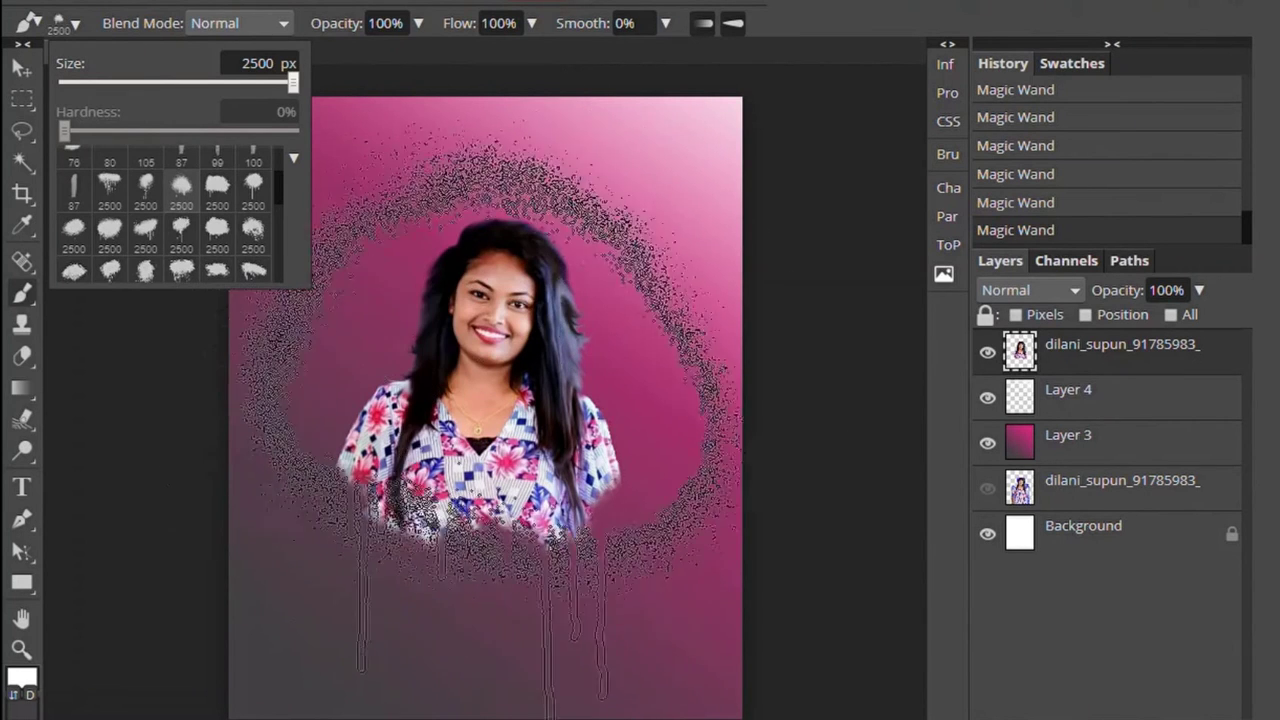
left_click(1096, 631)
left_click(75, 23)
left_click(249, 88)
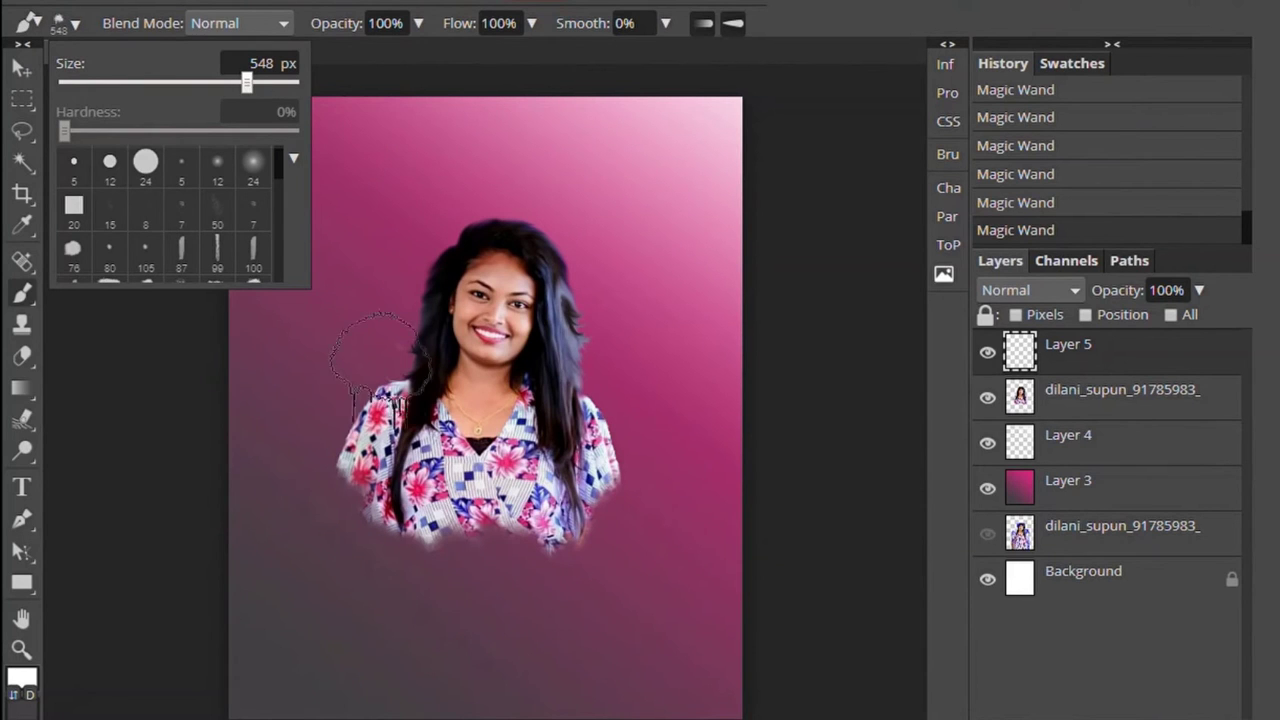
left_click(405, 515)
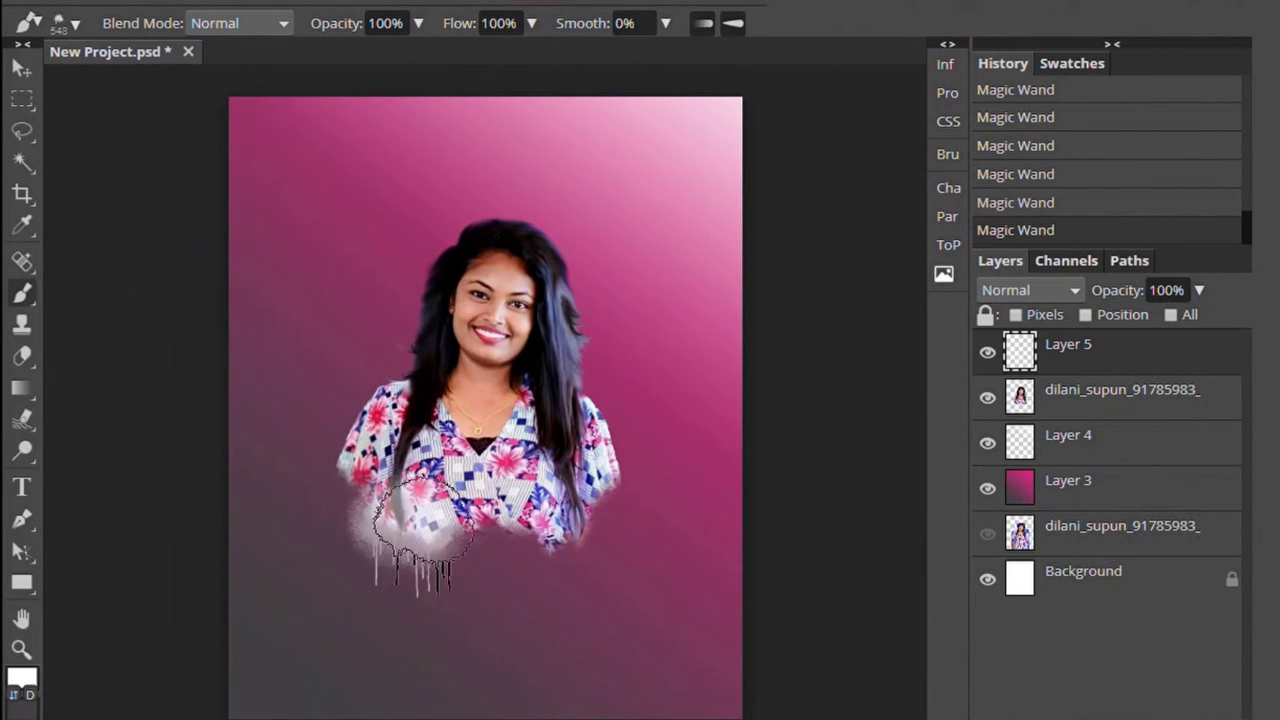
left_click(22, 67)
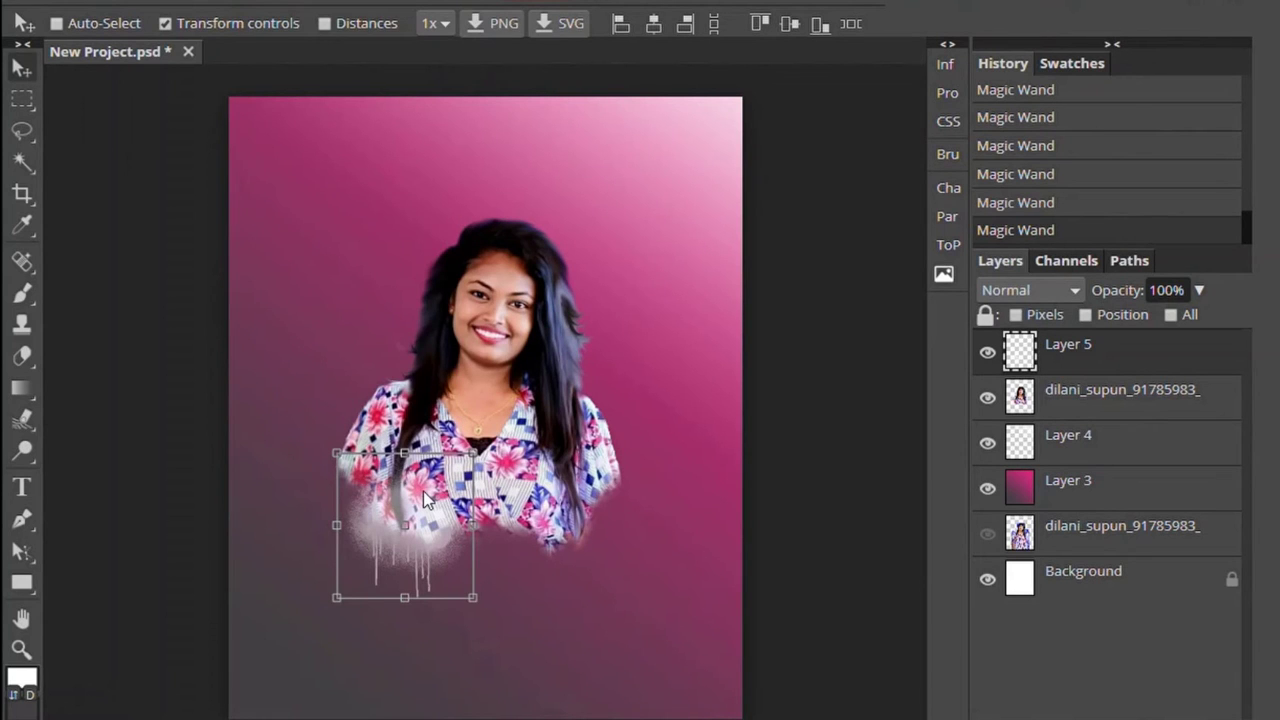
- Stretch the drip stroke across the bottom and move Layer 5 beneath the dilani layer
left_click_drag(472, 525, 604, 514)
left_click_drag(476, 597, 480, 634)
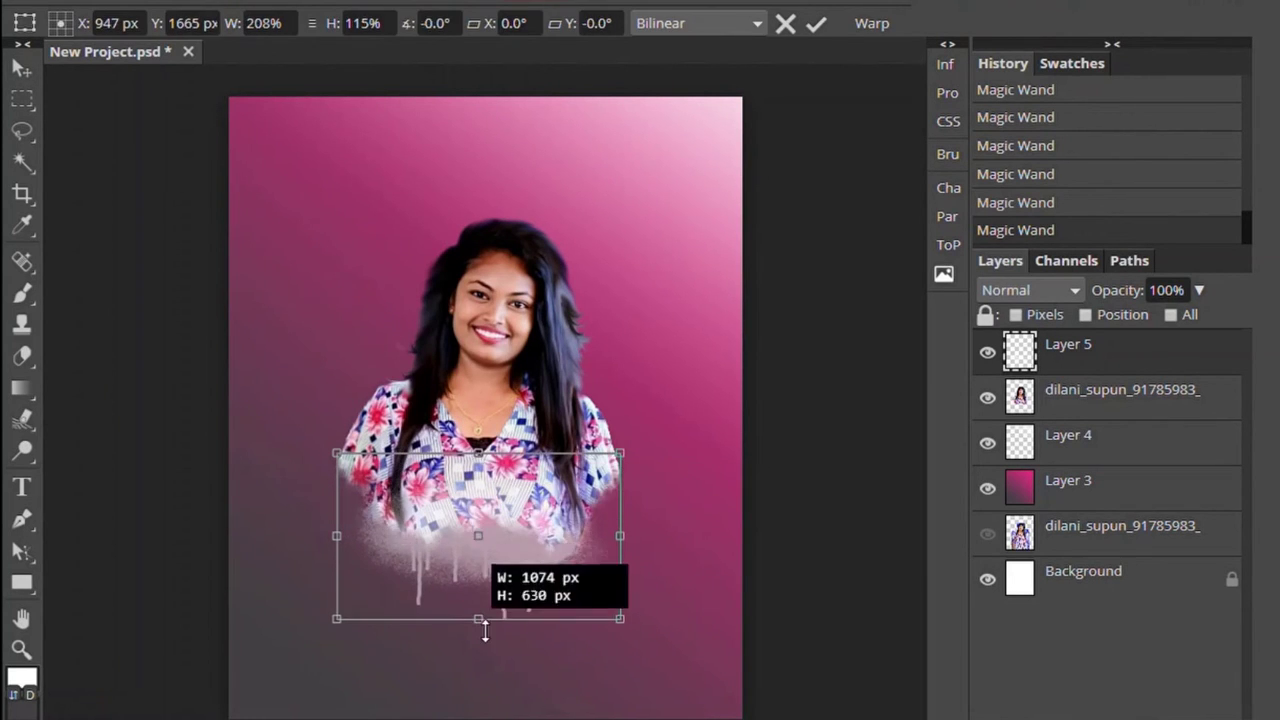
left_click_drag(486, 580, 486, 631)
left_click_drag(1068, 352, 1032, 420)
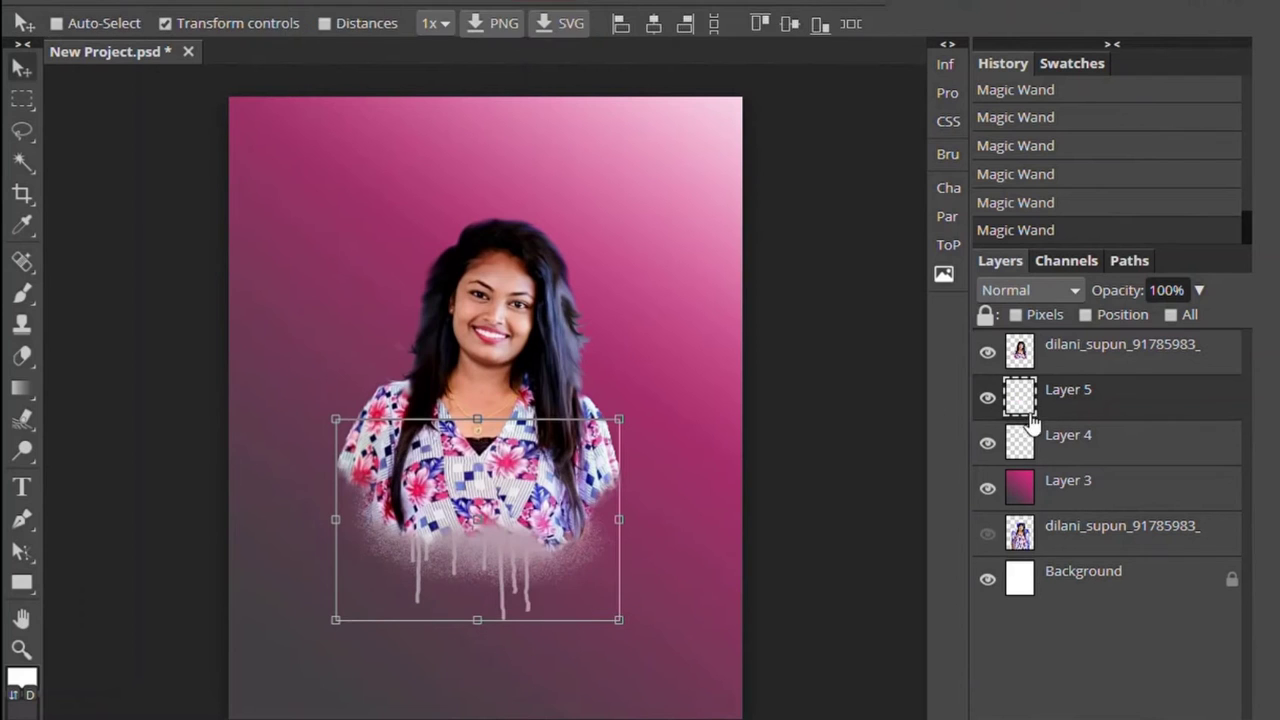
left_click_drag(620, 519, 636, 522)
left_click_drag(482, 415, 482, 391)
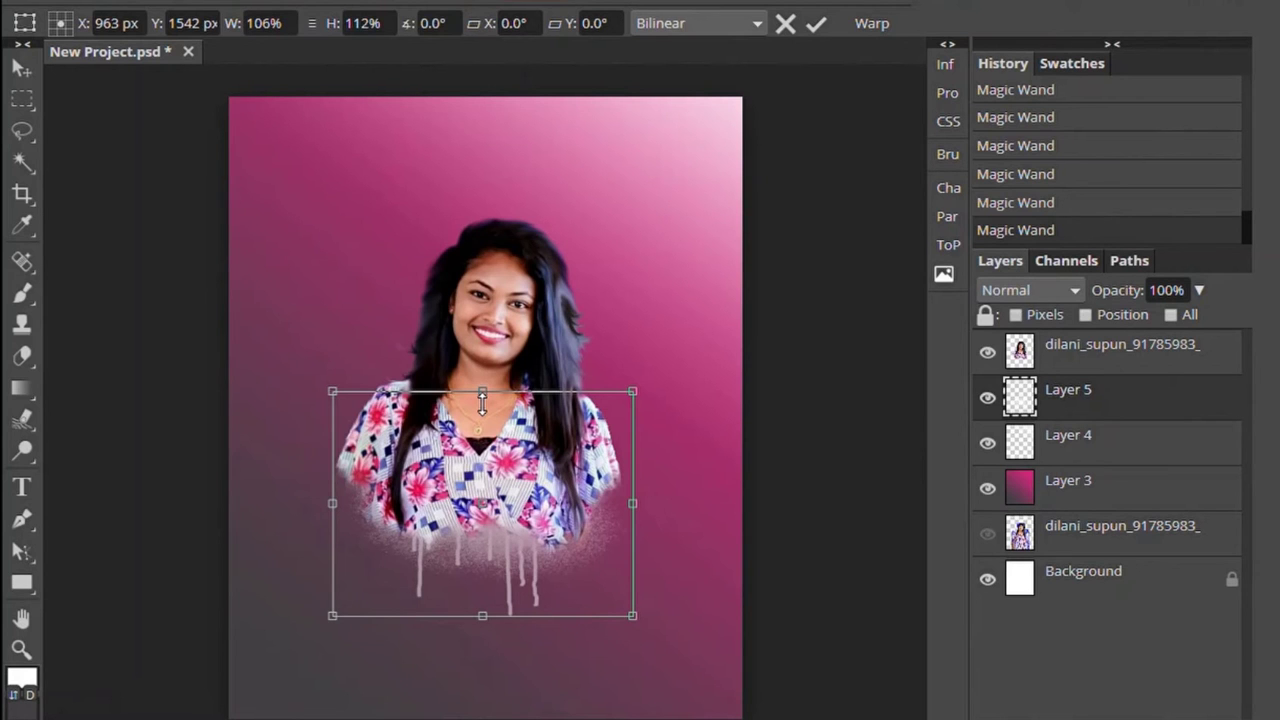
right_click(1027, 392)
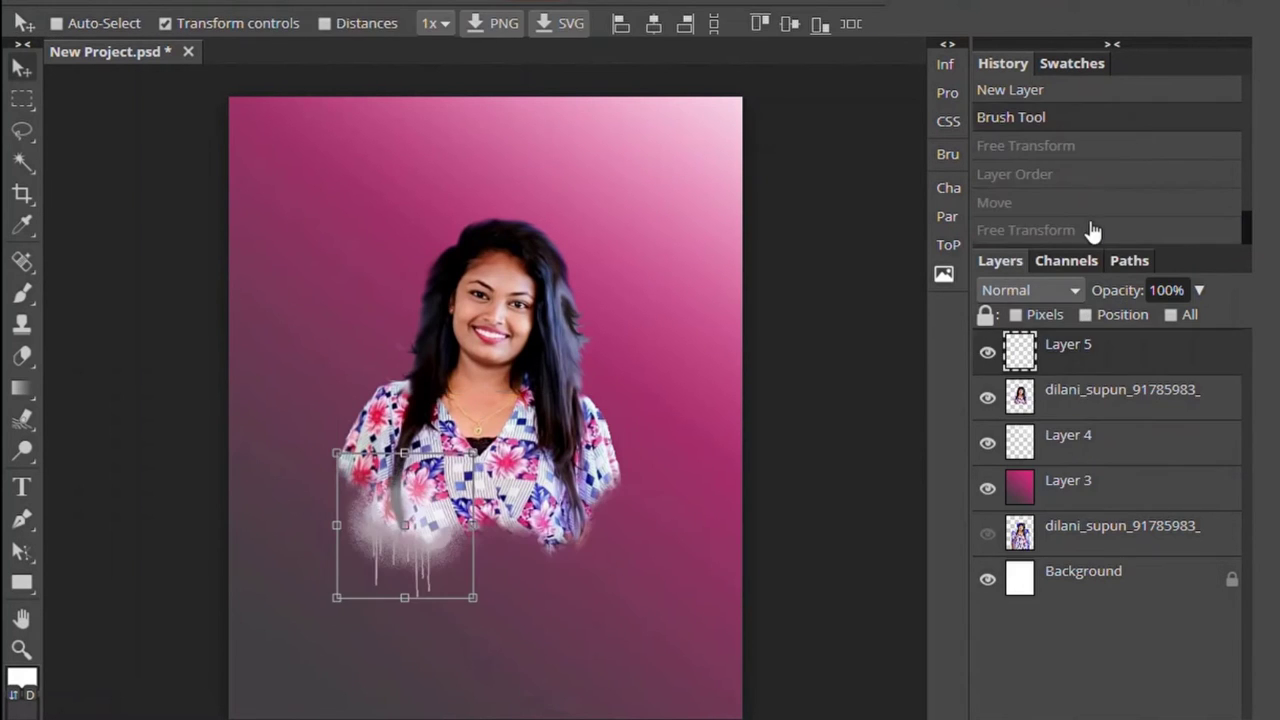
- Set Layer 5's blend mode to Overlay in its layer style settings
right_click(1094, 405)
left_click(960, 140)
left_click_drag(700, 146, 1267, 69)
mouse_move(1130, 194)
left_mouse_down()
mouse_move(1072, 194)
mouse_move(1135, 194)
left_mouse_up()
left_click(1078, 165)
left_click(1068, 264)
key("Down")
key("Down")
key("Down")
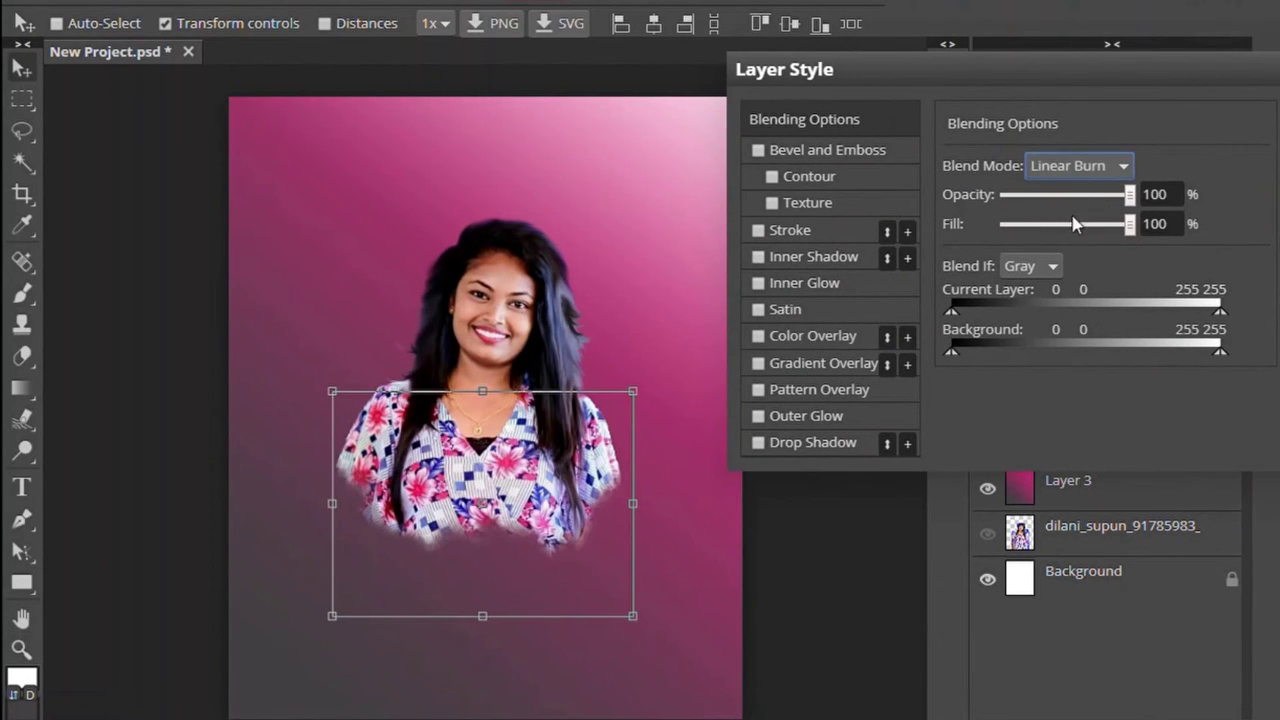
key("Down")
key("Down")
key("Down")
key("Down")
key("Down")
key("Down")
key("Down")
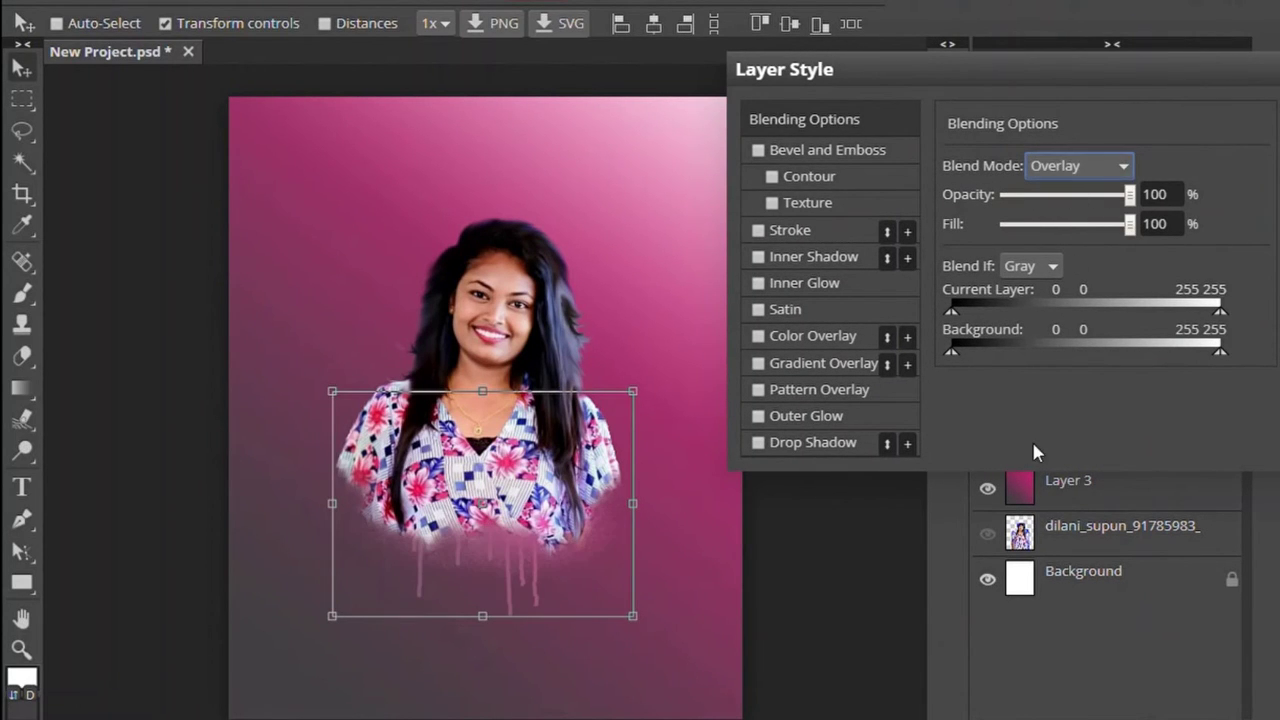
left_click(1114, 119)
- Move Layer 5 back to the top, nudge it into place, and select the upper portrait layer for erasing
left_click_drag(1086, 405, 1088, 348)
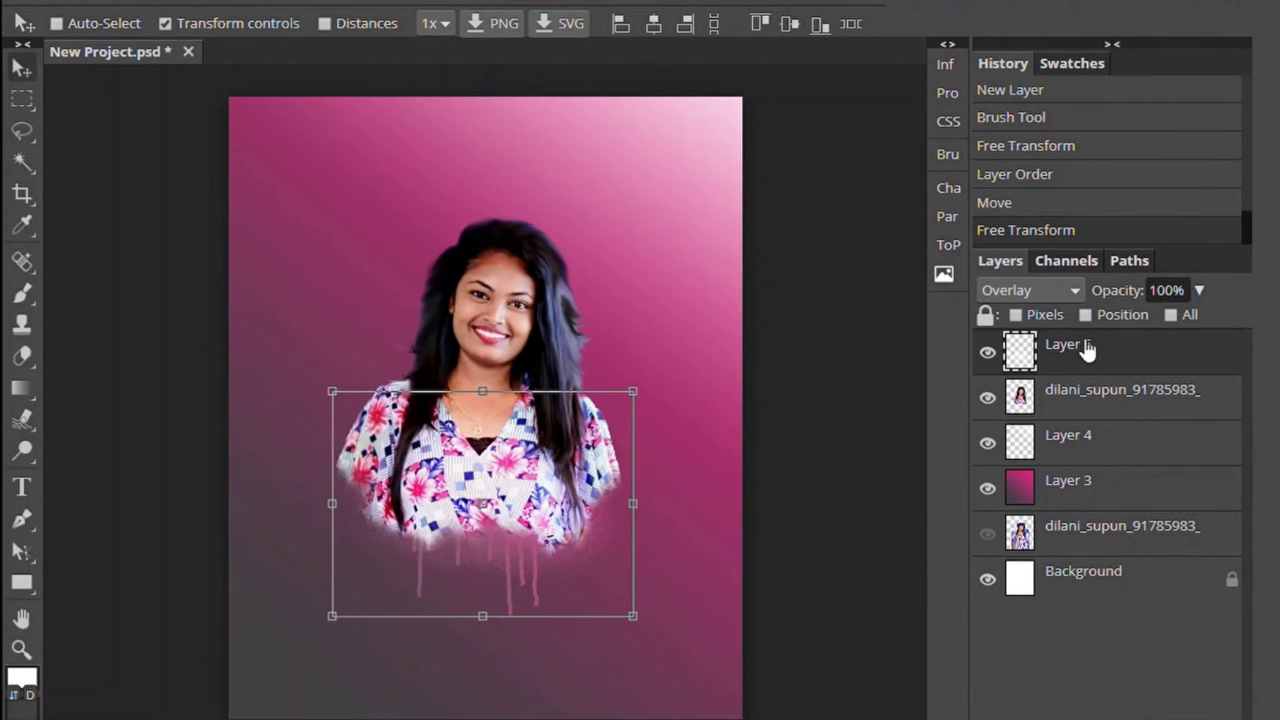
key("Left")
key("Left")
key("Left")
key("Down")
key("Down")
key("Down")
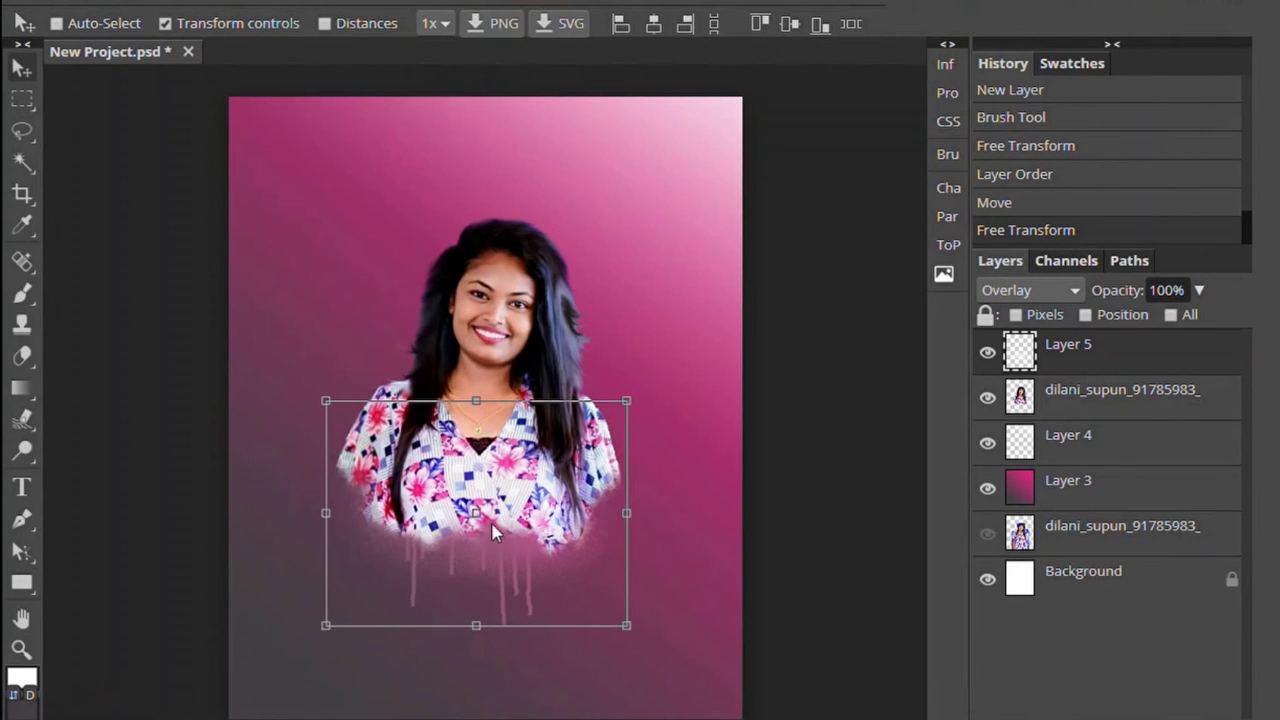
key("Right")
key("Right")
key("Right")
key("Up")
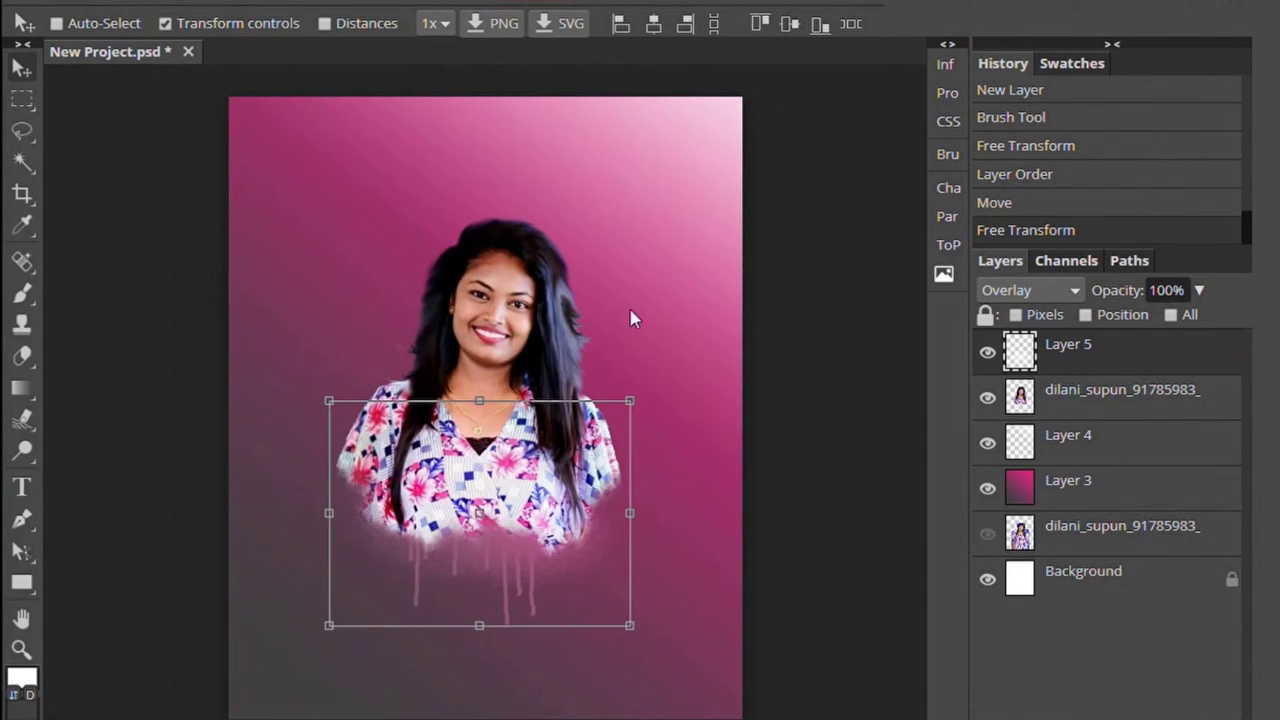
left_click(1070, 440)
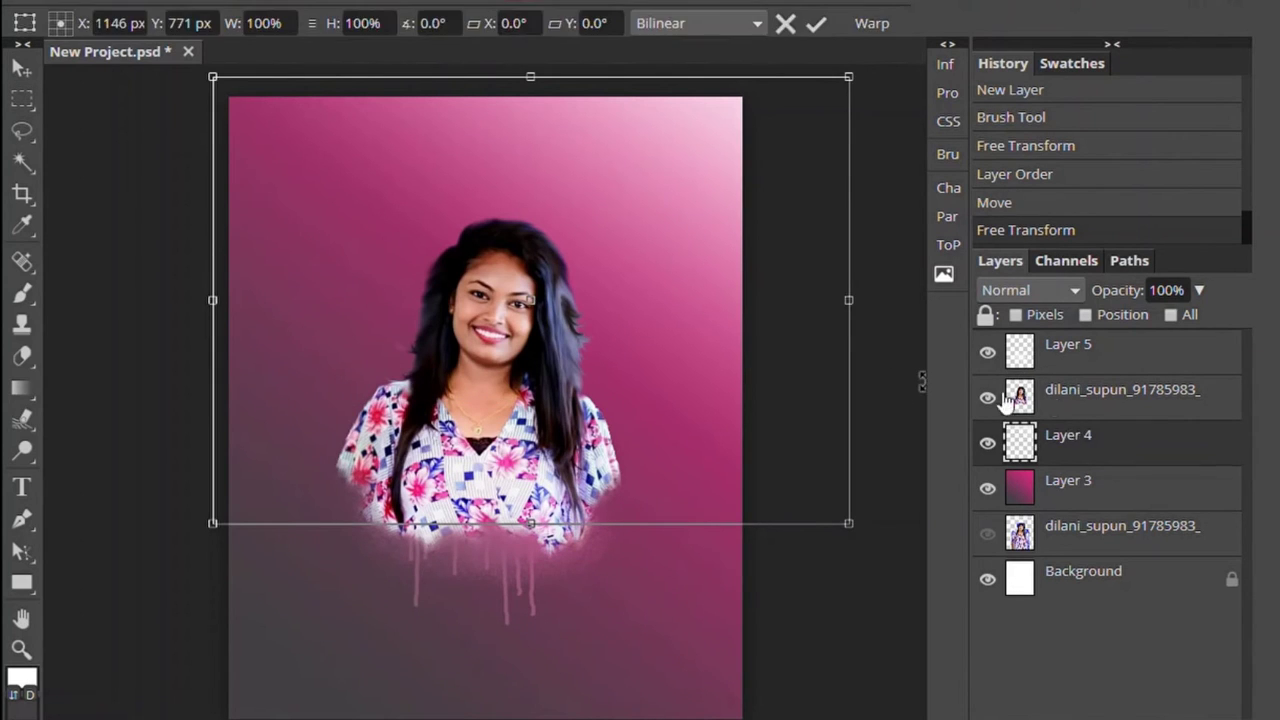
left_click(1100, 397)
left_click(22, 355)
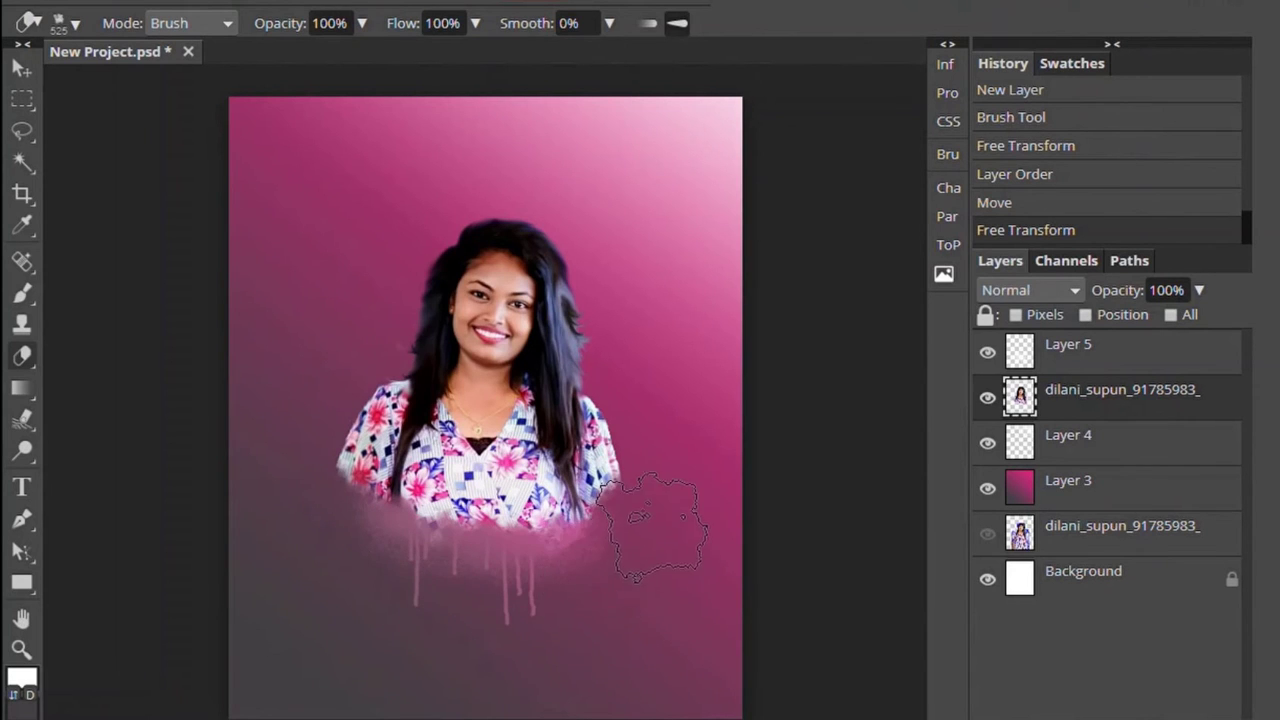
- Fade the shirt's bottom edge with the eraser and set the foreground colour to mid pink
left_click_drag(545, 560, 650, 535)
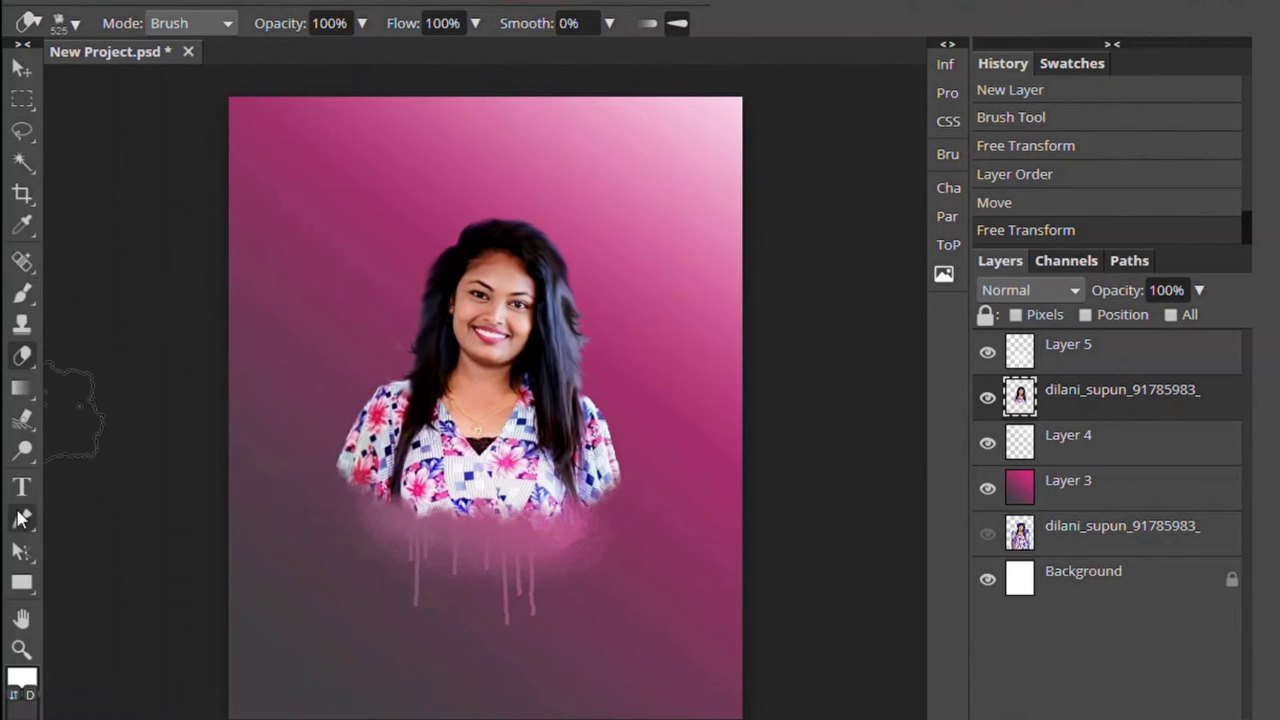
left_click(22, 678)
left_click(329, 260)
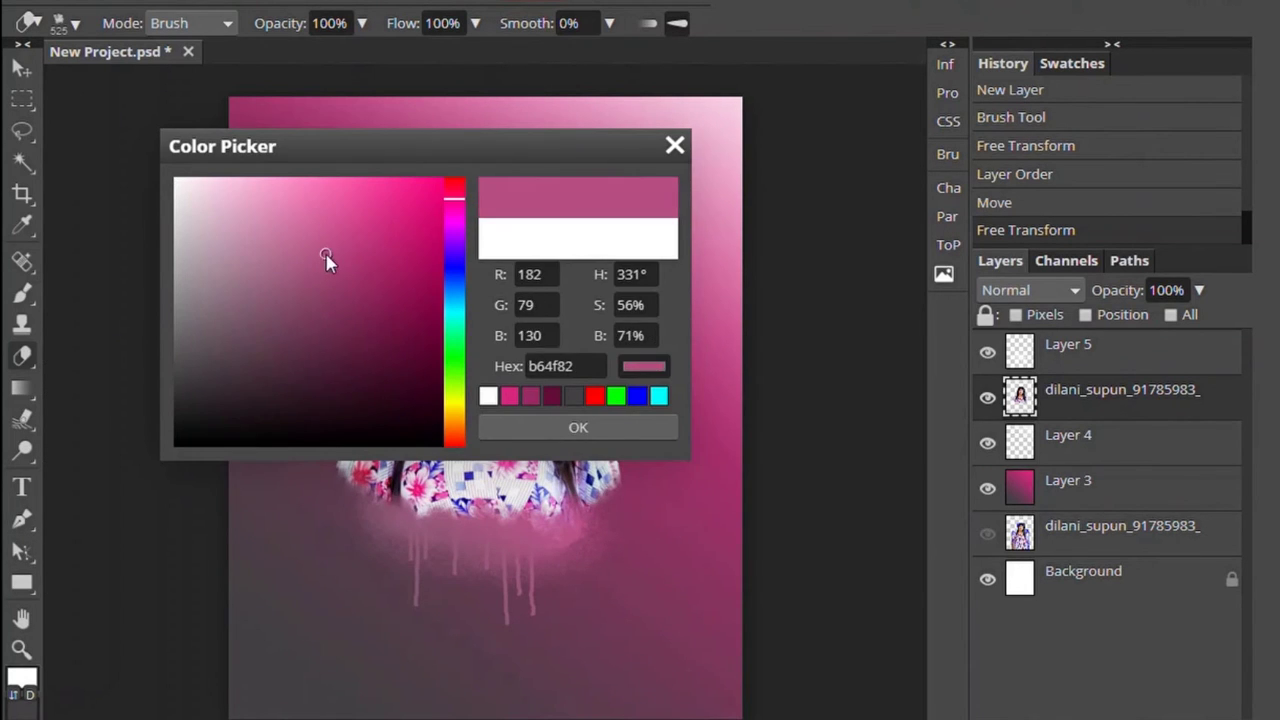
left_click(577, 426)
- Switch to a cloud brush preset and make it much larger
key("b")
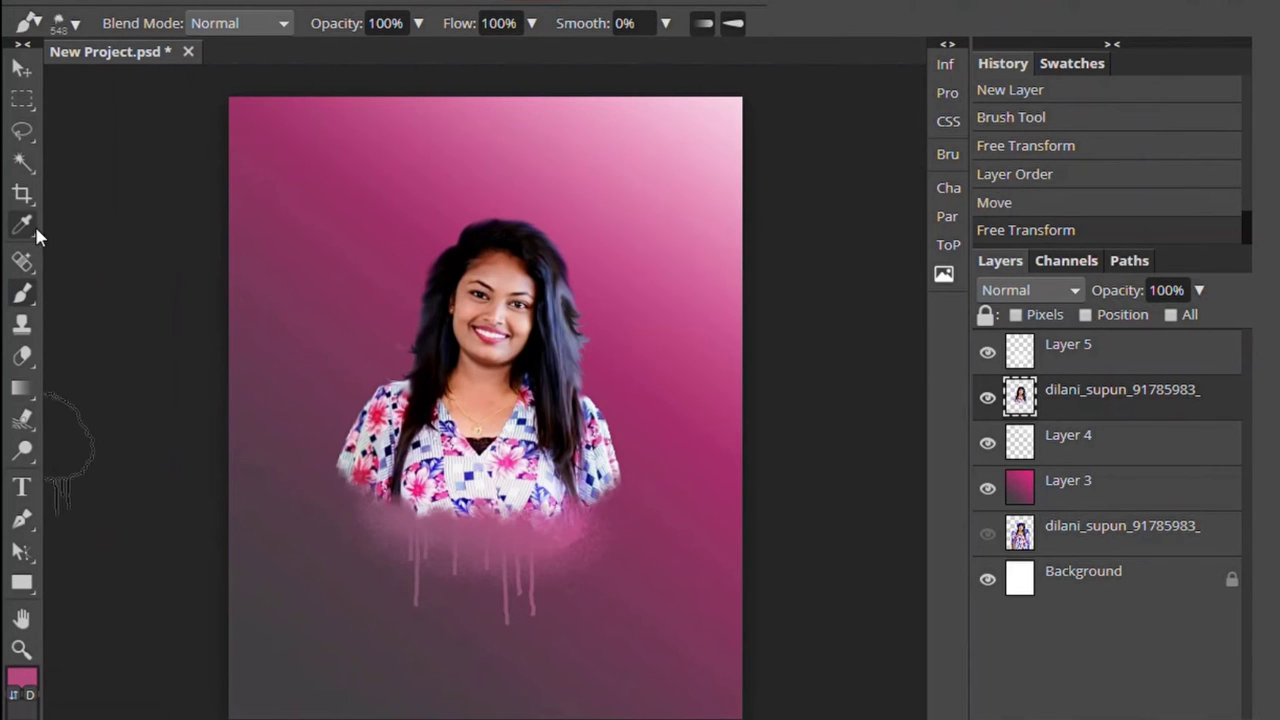
left_click(66, 22)
scroll(214, 223, "down", 10)
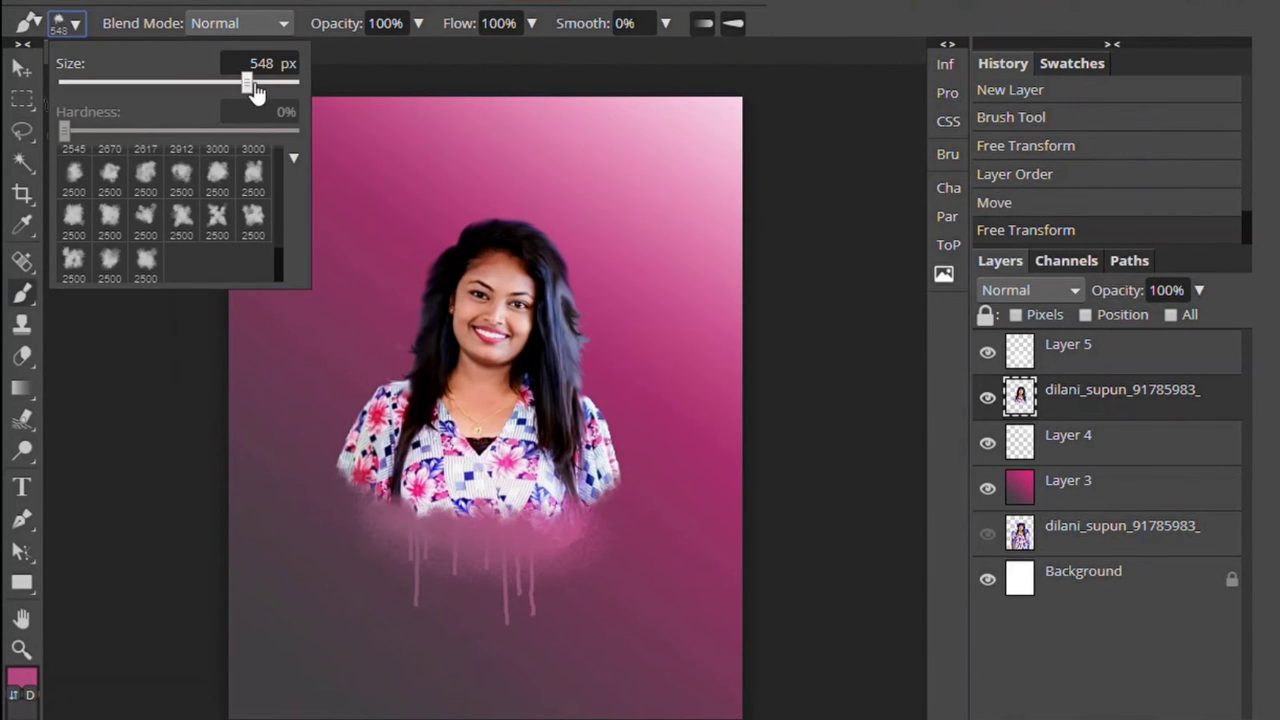
left_click_drag(256, 92, 298, 88)
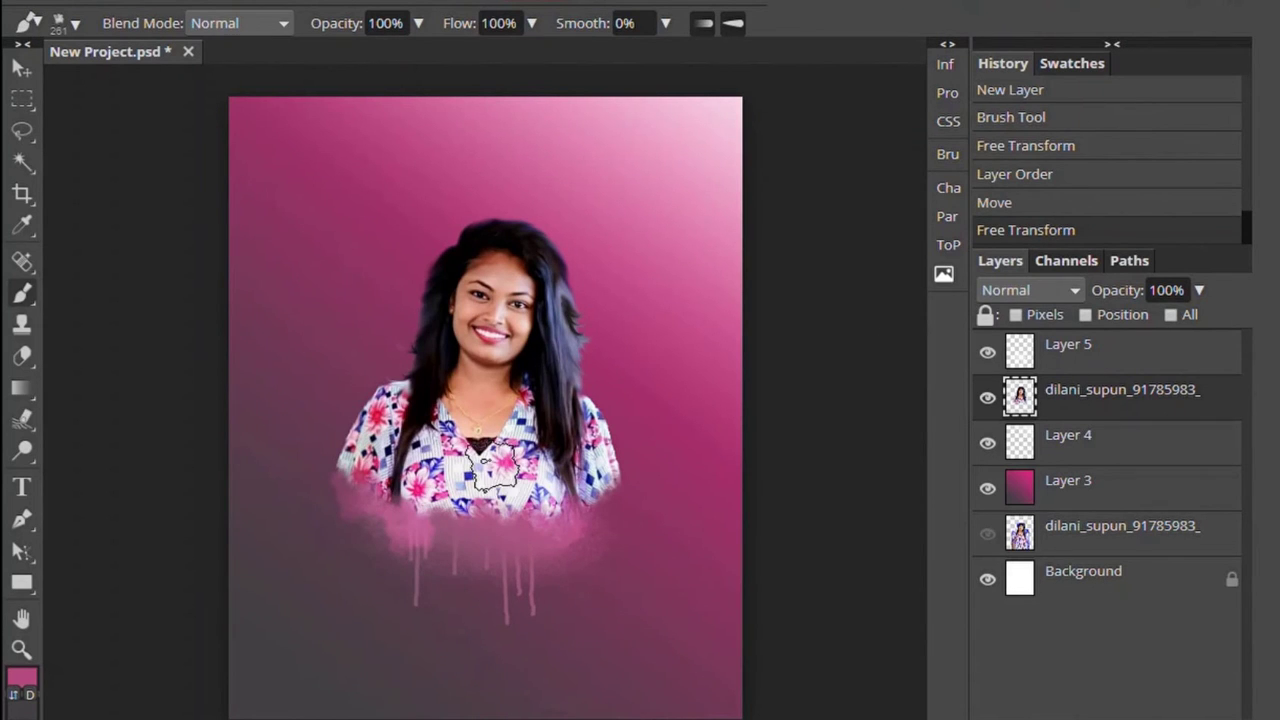
- Paint blue cloud strokes under the shirt, then very light bluish-grey strokes over the lower-left shirt
left_click(22, 680)
left_click(573, 429)
mouse_move(455, 525)
left_mouse_down()
mouse_move(525, 530)
mouse_move(595, 510)
mouse_move(470, 535)
mouse_move(350, 515)
left_mouse_up()
left_click(22, 680)
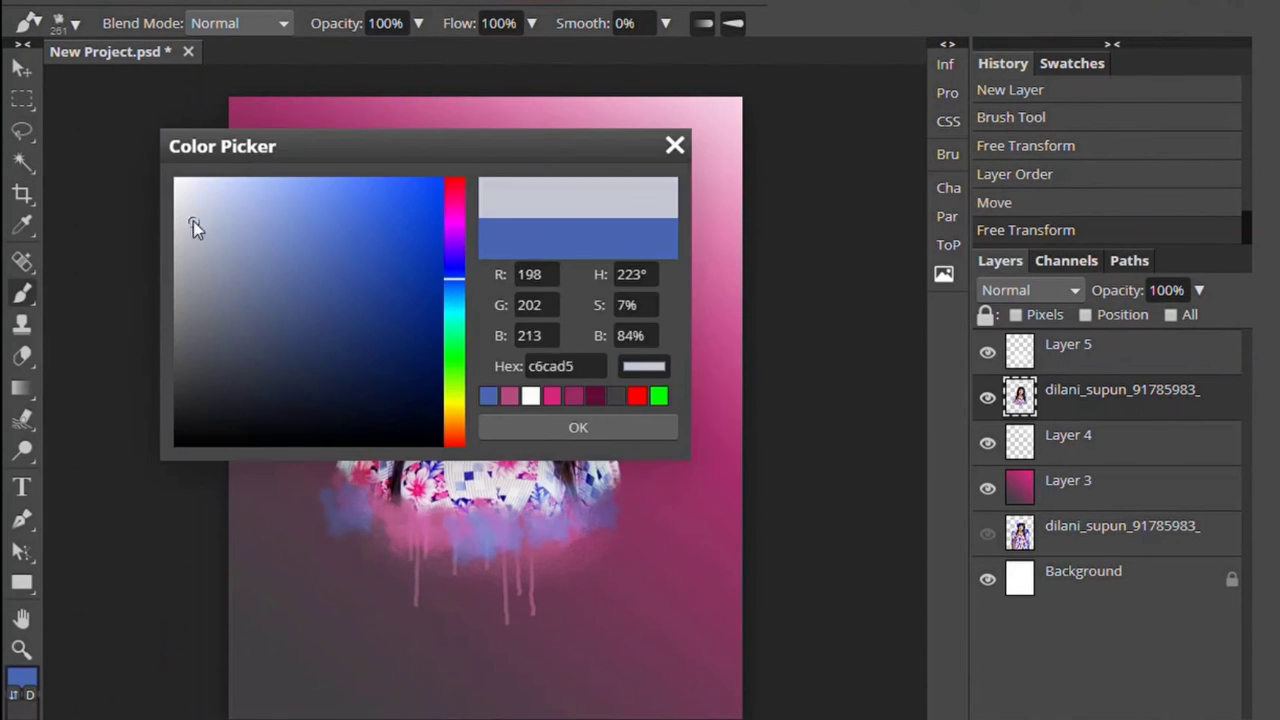
left_click(194, 228)
left_click(578, 427)
mouse_move(335, 460)
left_mouse_down()
mouse_move(380, 530)
mouse_move(483, 530)
left_mouse_up()
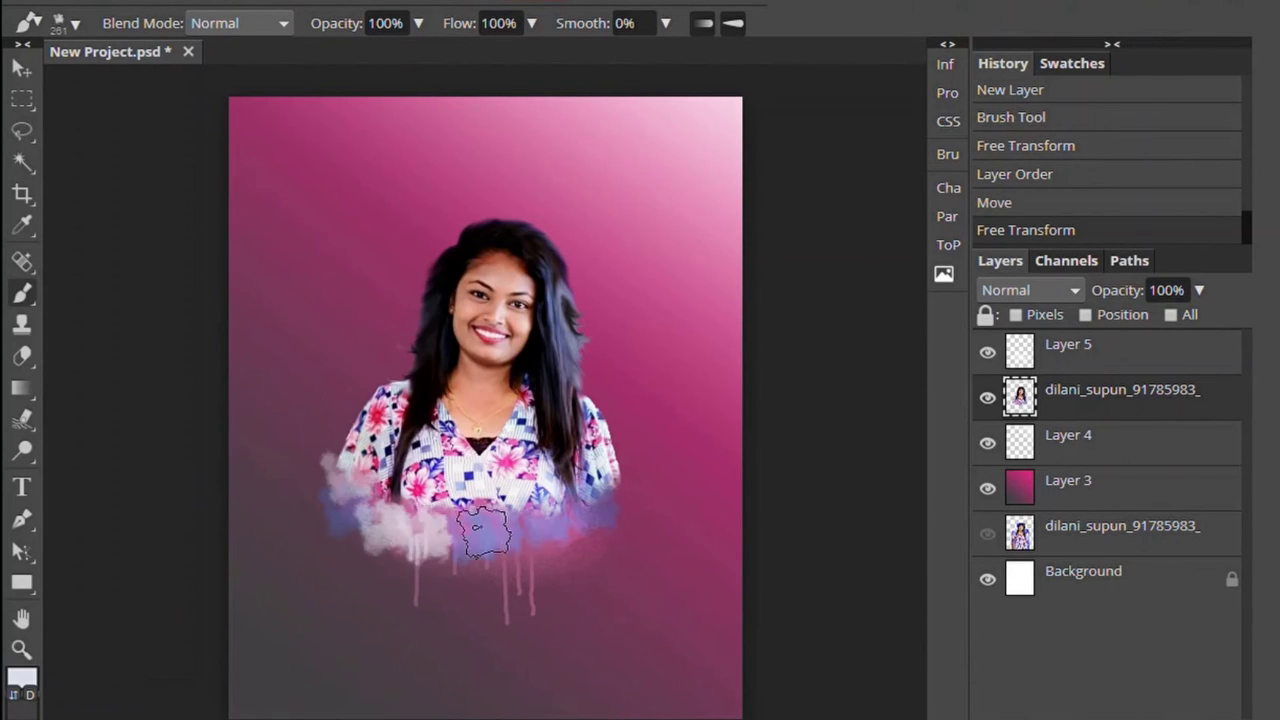
- Dab white clouds across the lower shirt, then step back in History to before the dabs
left_click(485, 533)
left_click(536, 534)
left_click(578, 525)
left_click(1033, 212)
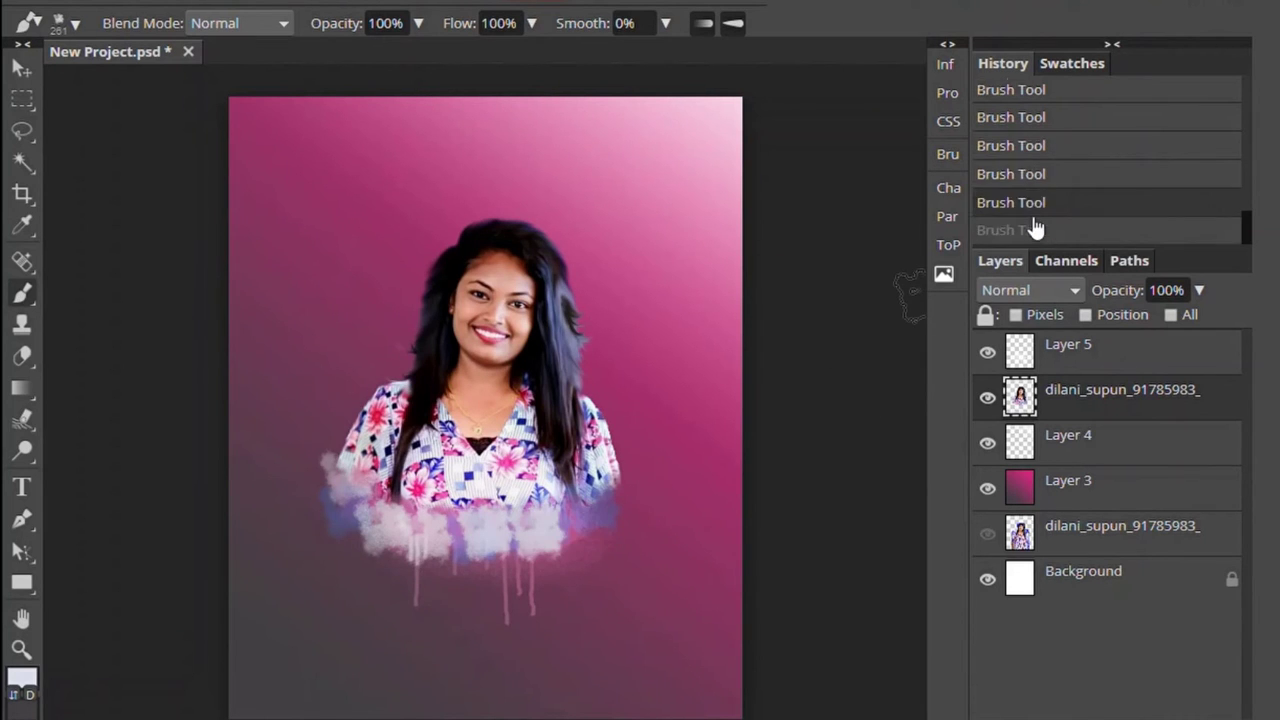
left_click(1034, 165)
left_click(1000, 201)
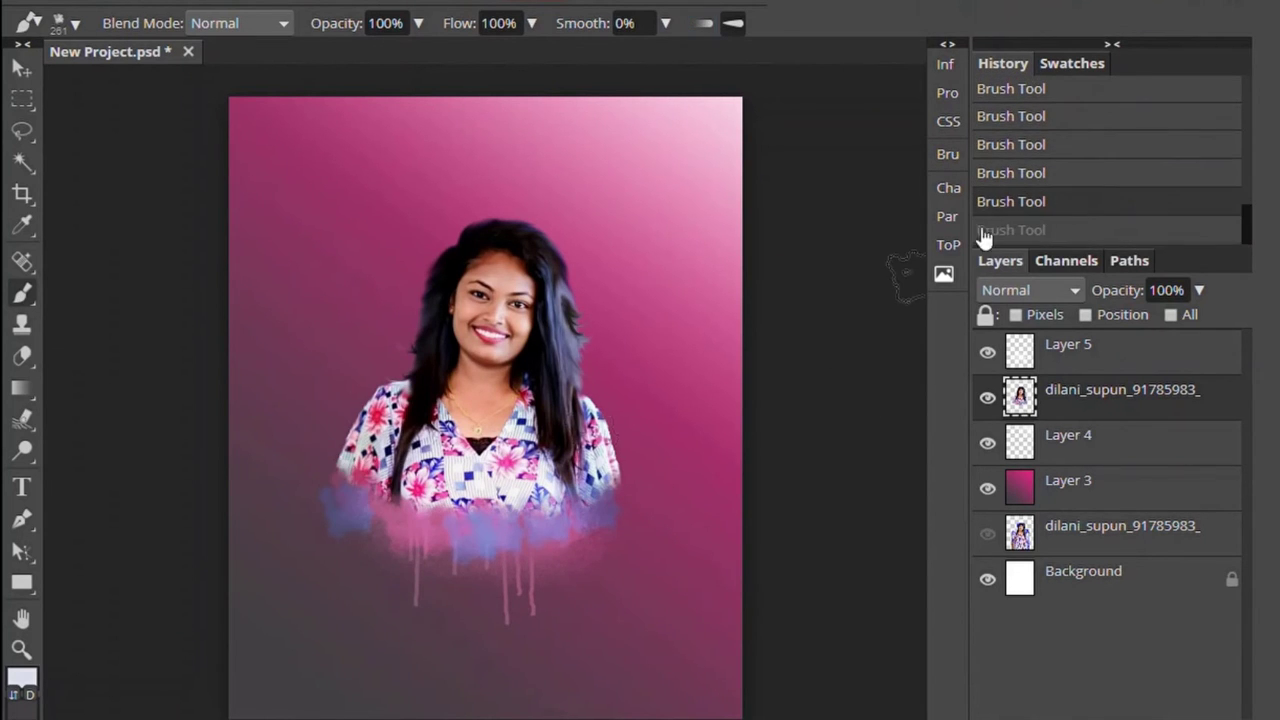
- Dab soft light-grey clouds along the lower shirt at 53% brush opacity
left_click(22, 677)
left_click(175, 237)
left_click(574, 427)
left_click(418, 23)
left_click_drag(428, 56, 373, 56)
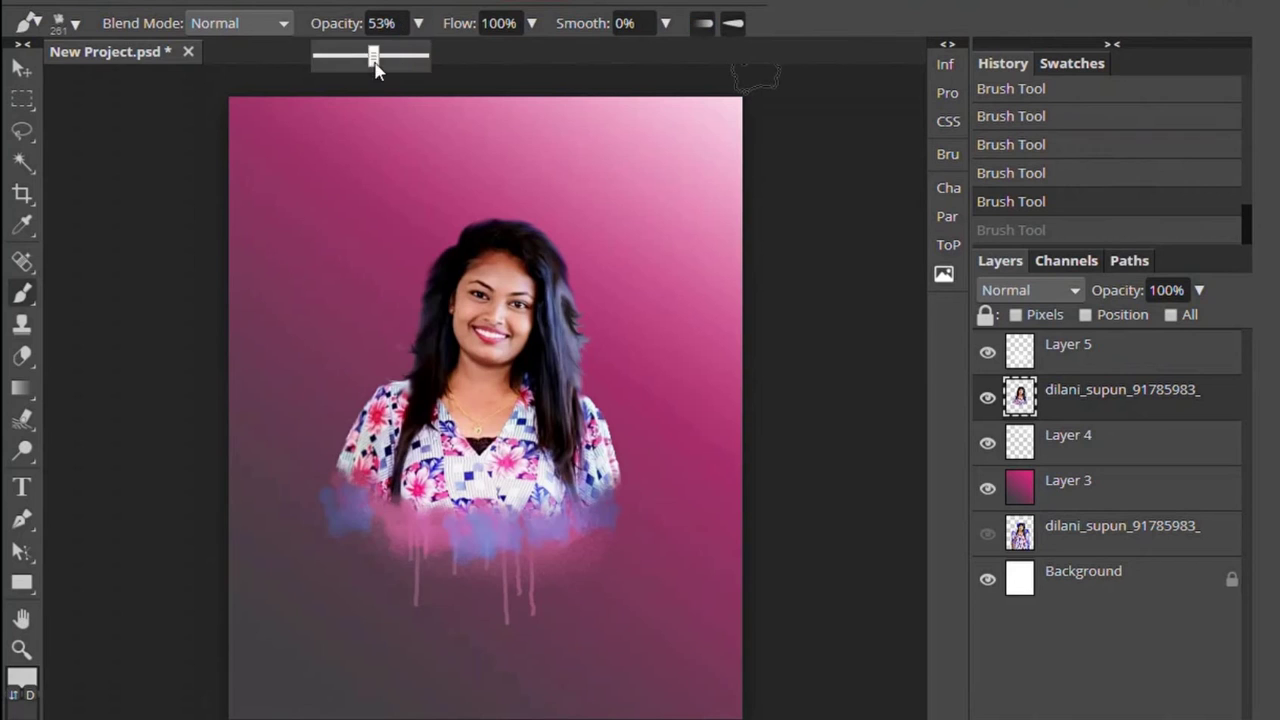
left_click(371, 501)
left_click(412, 524)
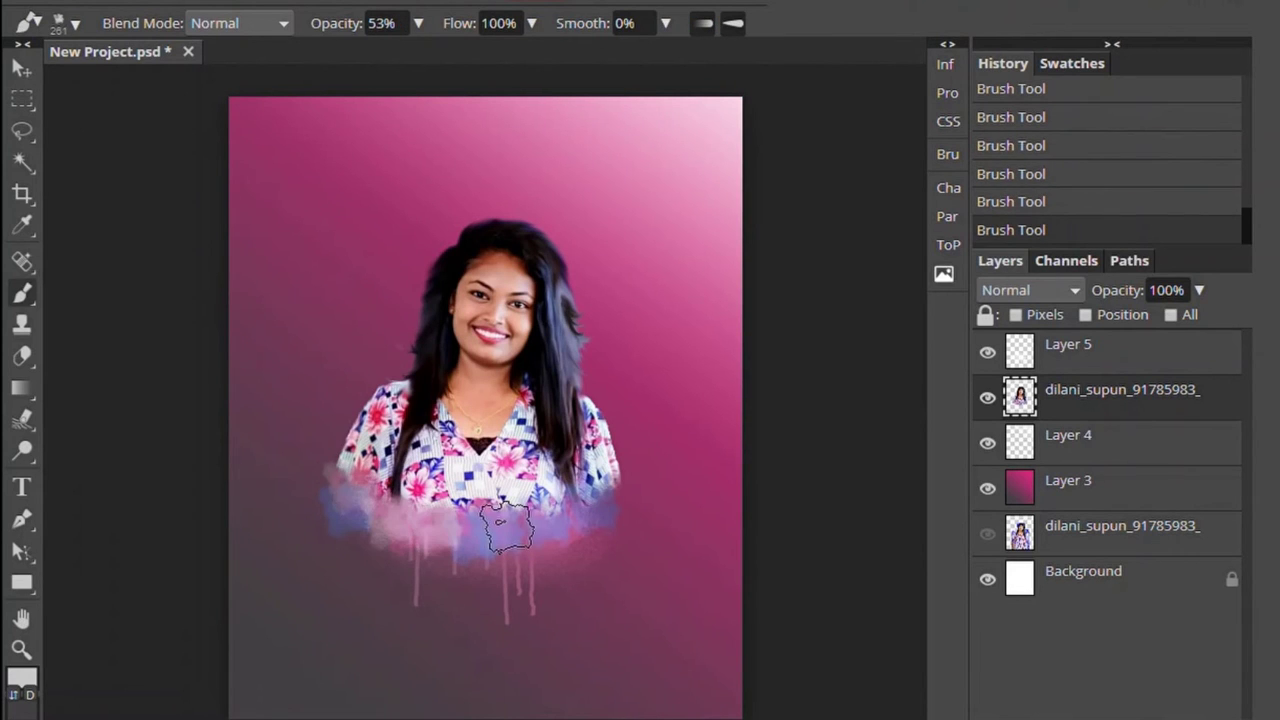
left_click(520, 527)
left_click(596, 518)
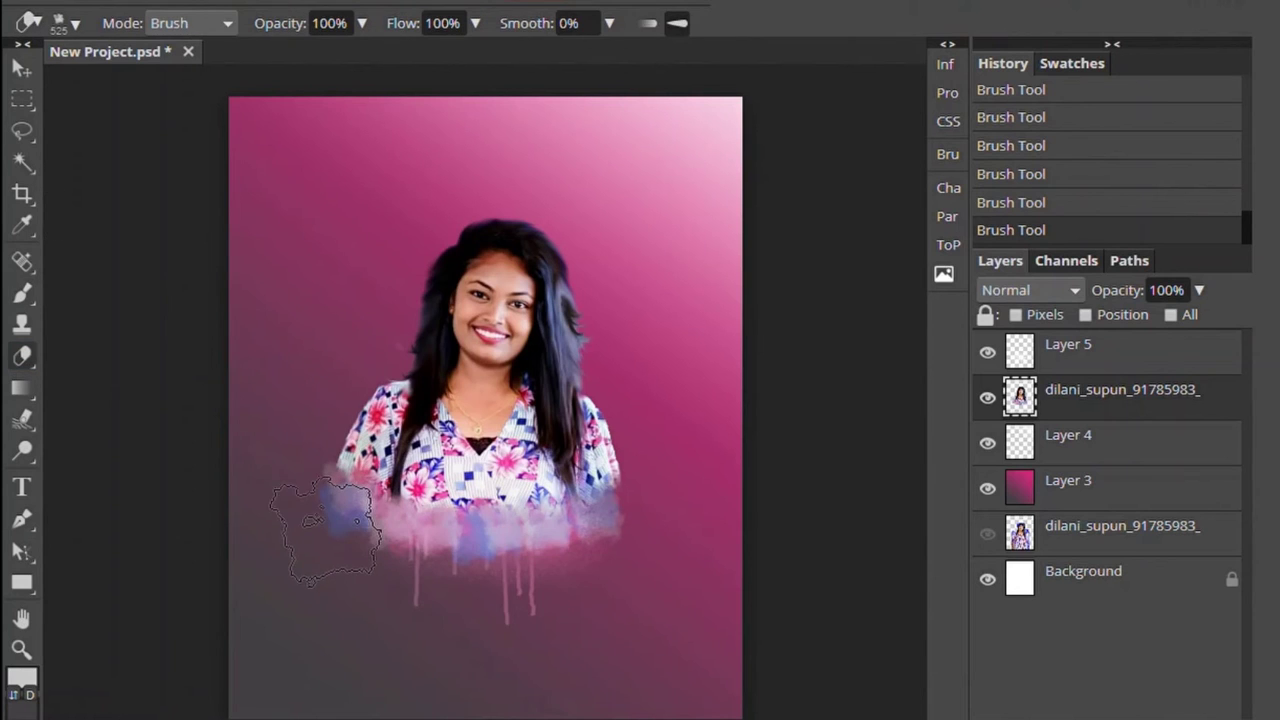
- Erase the cloud at 68% opacity, then revert to an earlier Eraser state in History
key("6")
key("8")
mouse_move(340, 518)
left_mouse_down()
mouse_move(643, 545)
mouse_move(507, 580)
left_mouse_up()
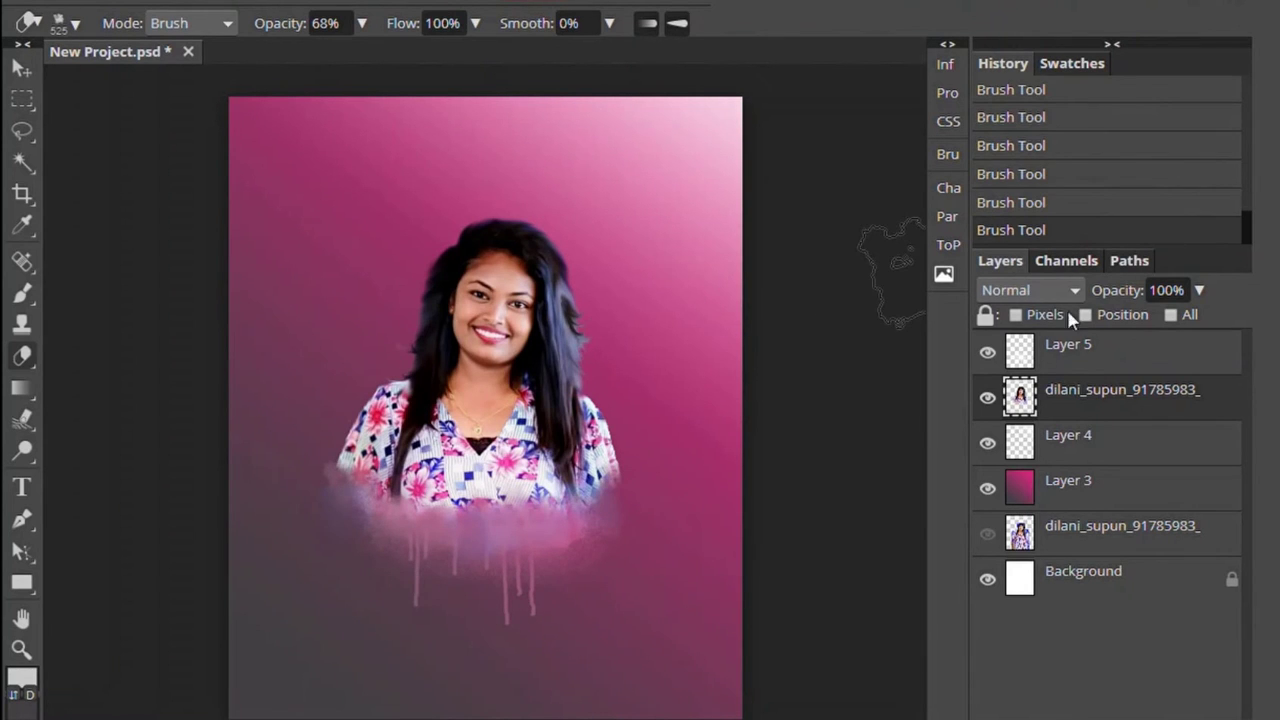
mouse_move(1065, 360)
left_mouse_down()
mouse_move(1077, 414)
mouse_move(1066, 360)
left_mouse_up()
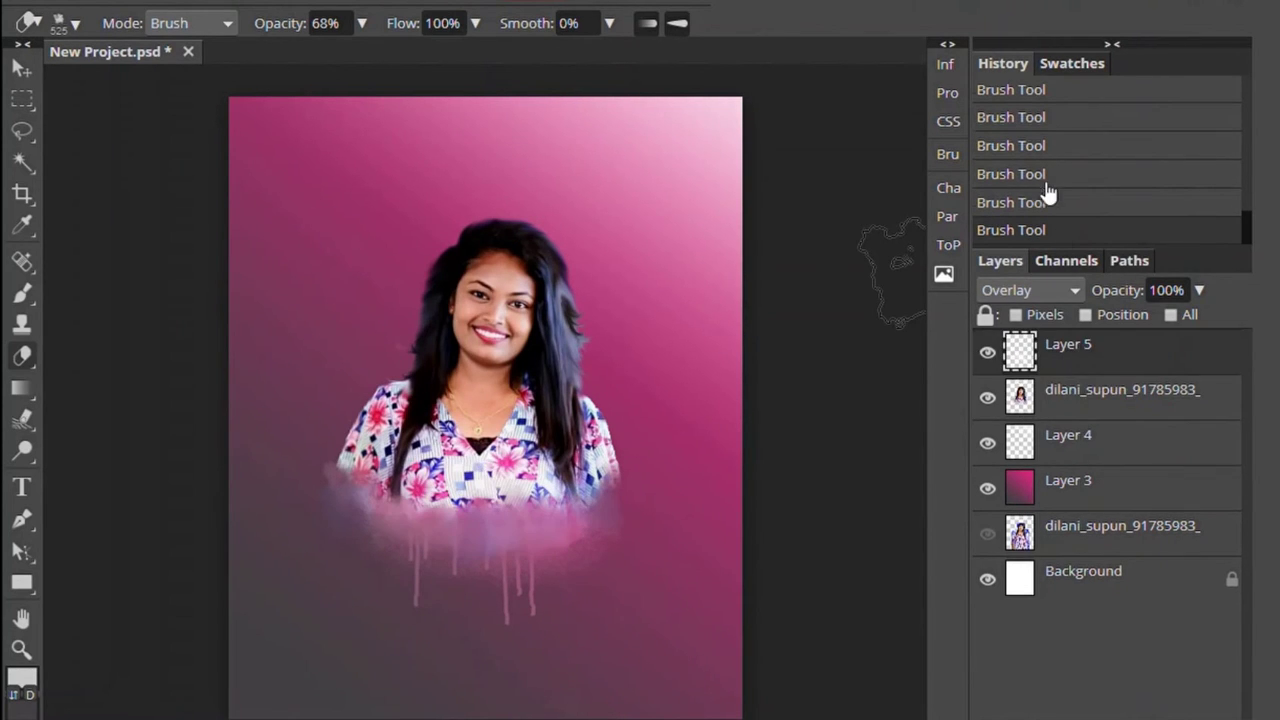
scroll(1046, 200, "up", 5)
scroll(1047, 245, "up", 3)
left_click(1047, 241)
- Nudge Layer 5 slightly with the Move tool and add a new empty Layer 6
left_click(1065, 350)
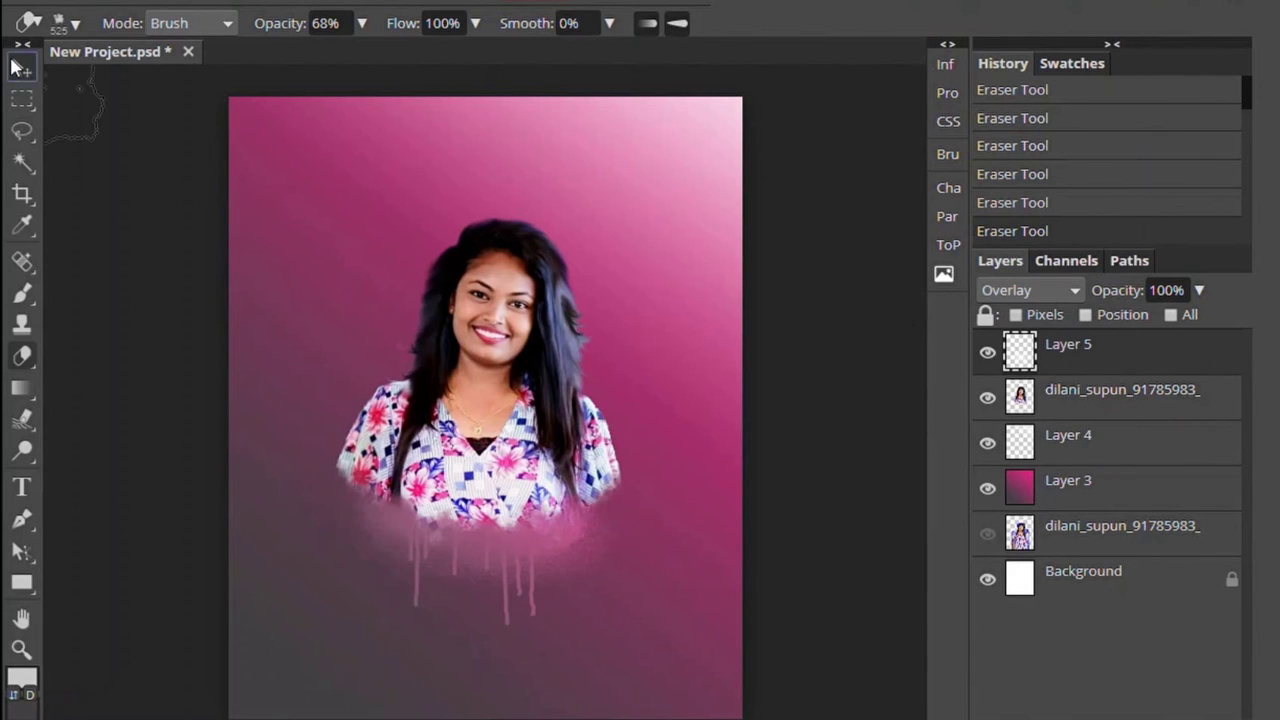
key("v")
left_click_drag(790, 221, 790, 235)
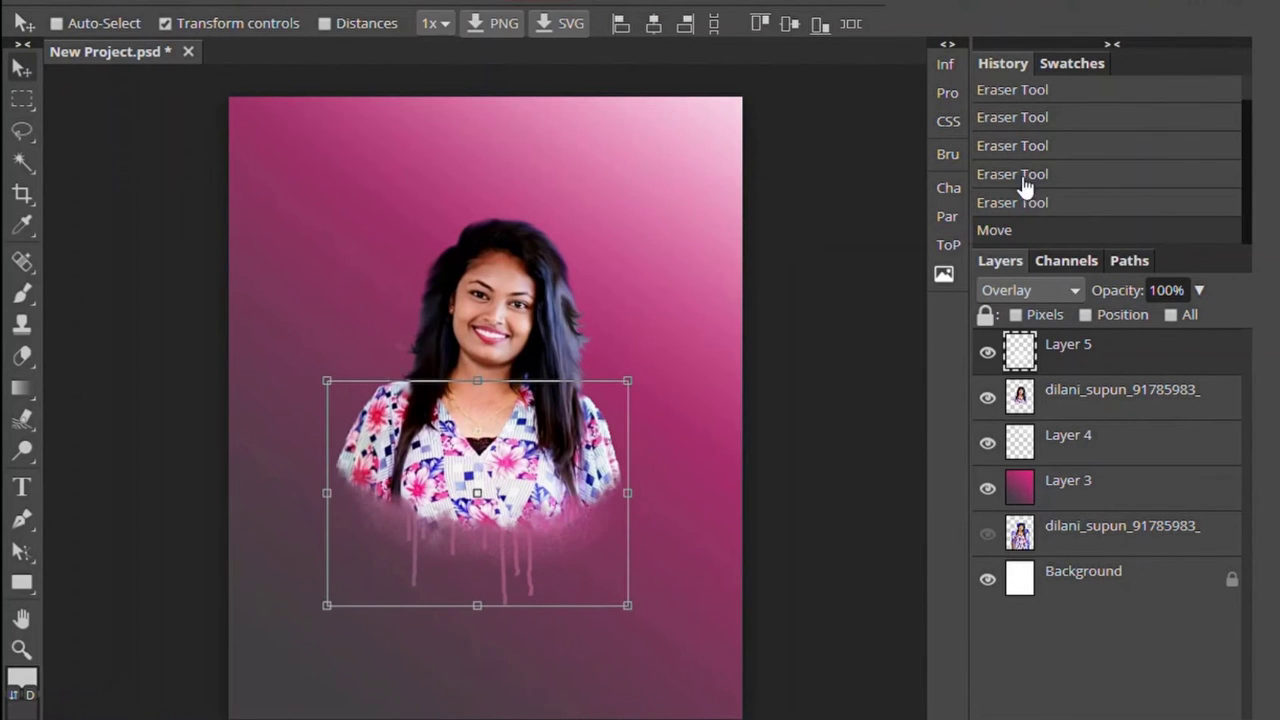
left_click(1025, 187)
left_click(1043, 230)
key("ctrl+shift+n")
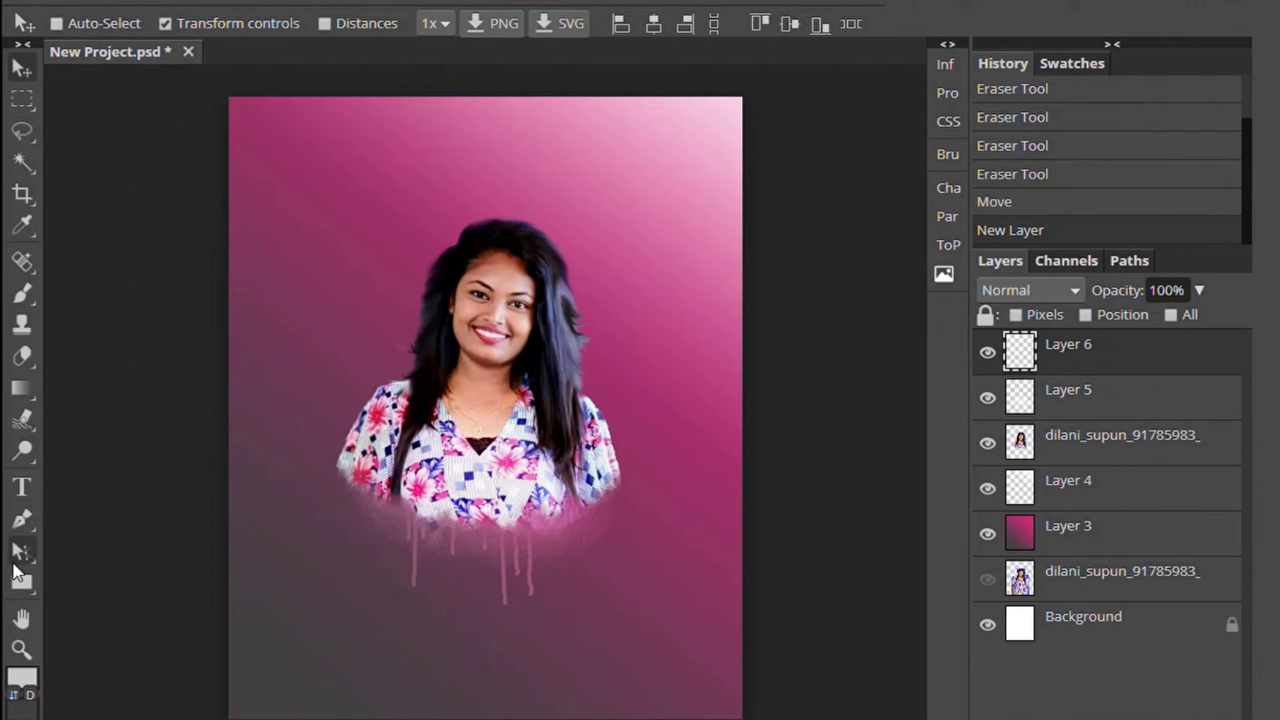
- Smudge the portrait's bottom, the hair ends and the lower-left hair strand
left_click(22, 420)
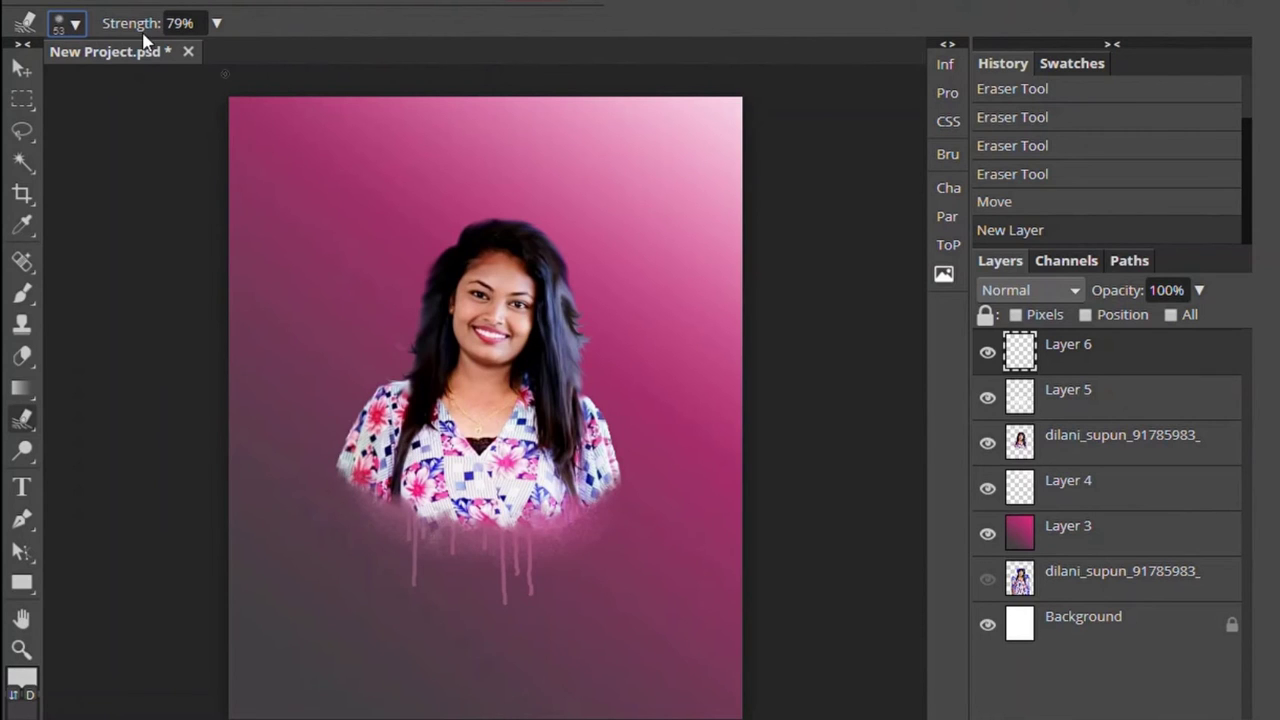
left_click_drag(428, 436, 410, 540)
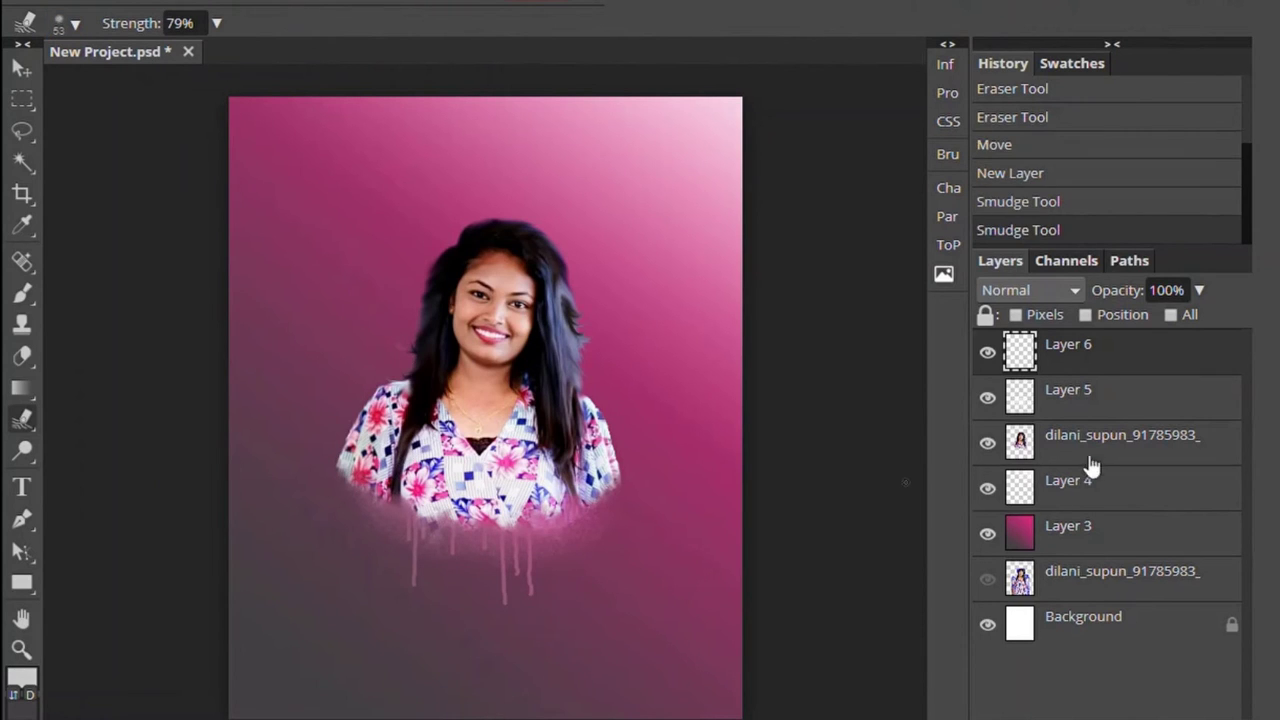
left_click(1120, 440)
left_click_drag(435, 480, 397, 487)
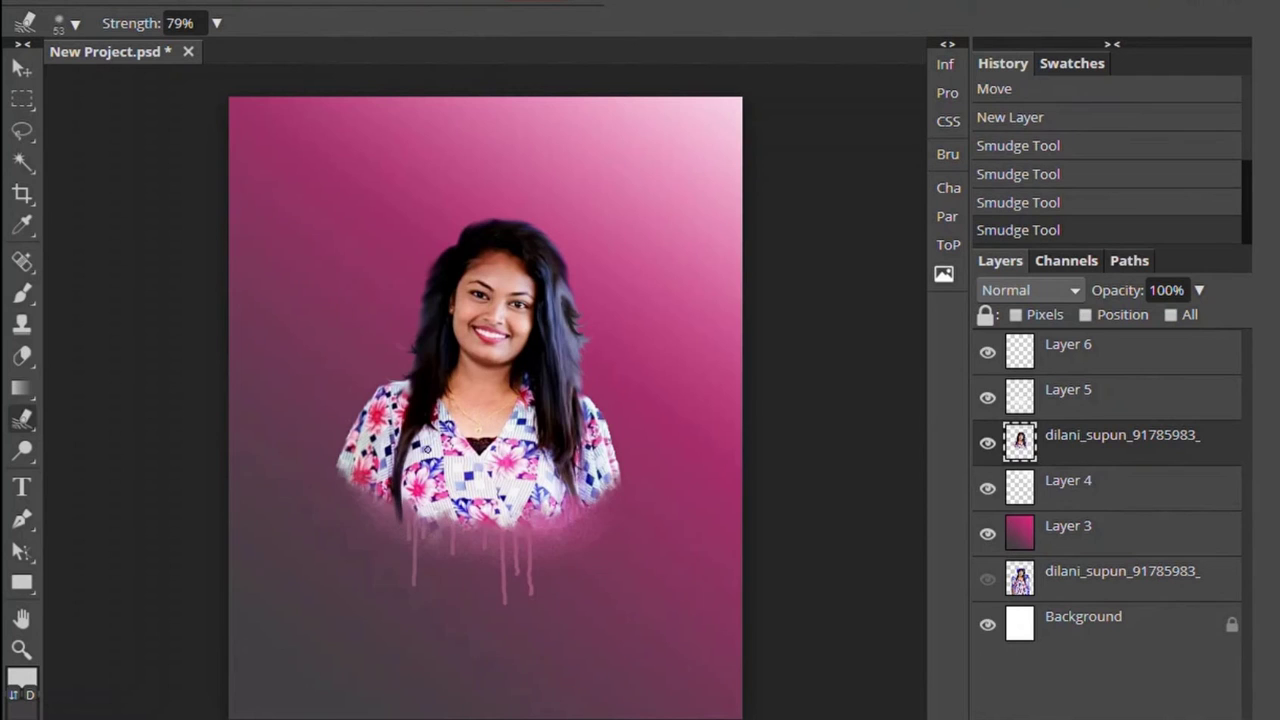
key("ctrl+plus")
left_click_drag(305, 540, 305, 605)
left_click_drag(326, 540, 322, 630)
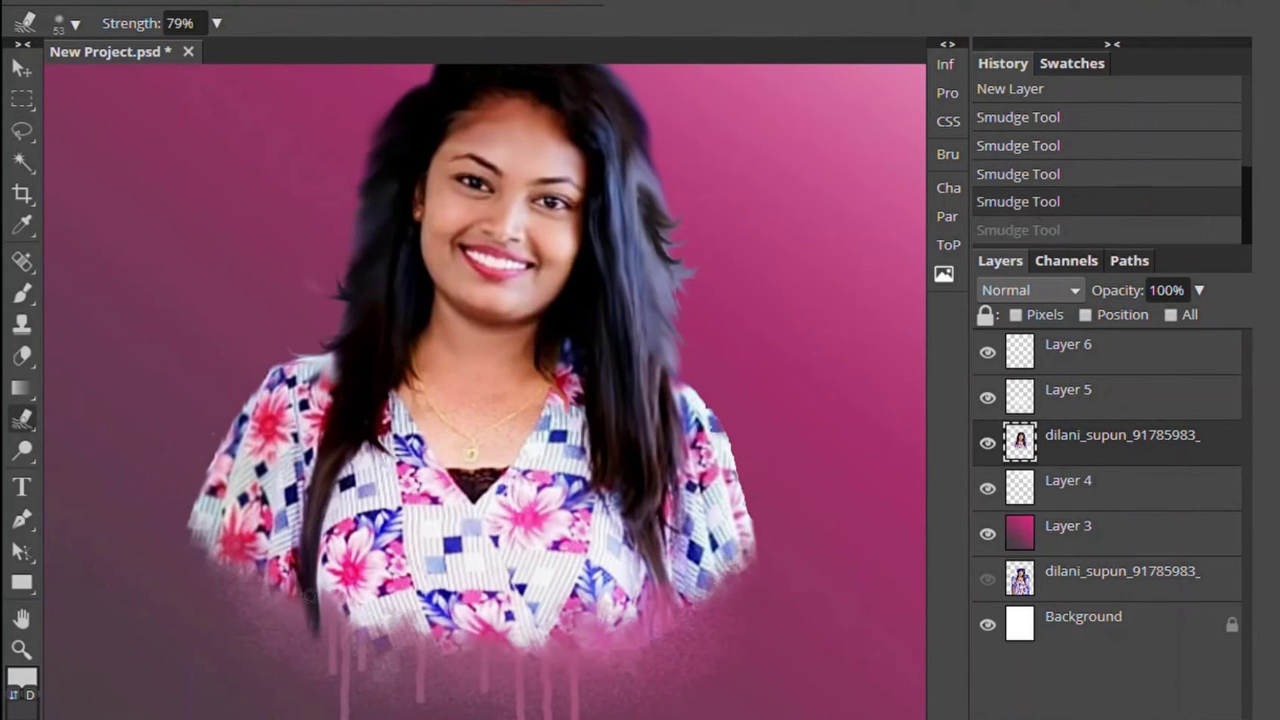
- Check the last smudge with undo/redo, then smudge the right hair strand downward
left_click(1043, 203)
left_click(1043, 230)
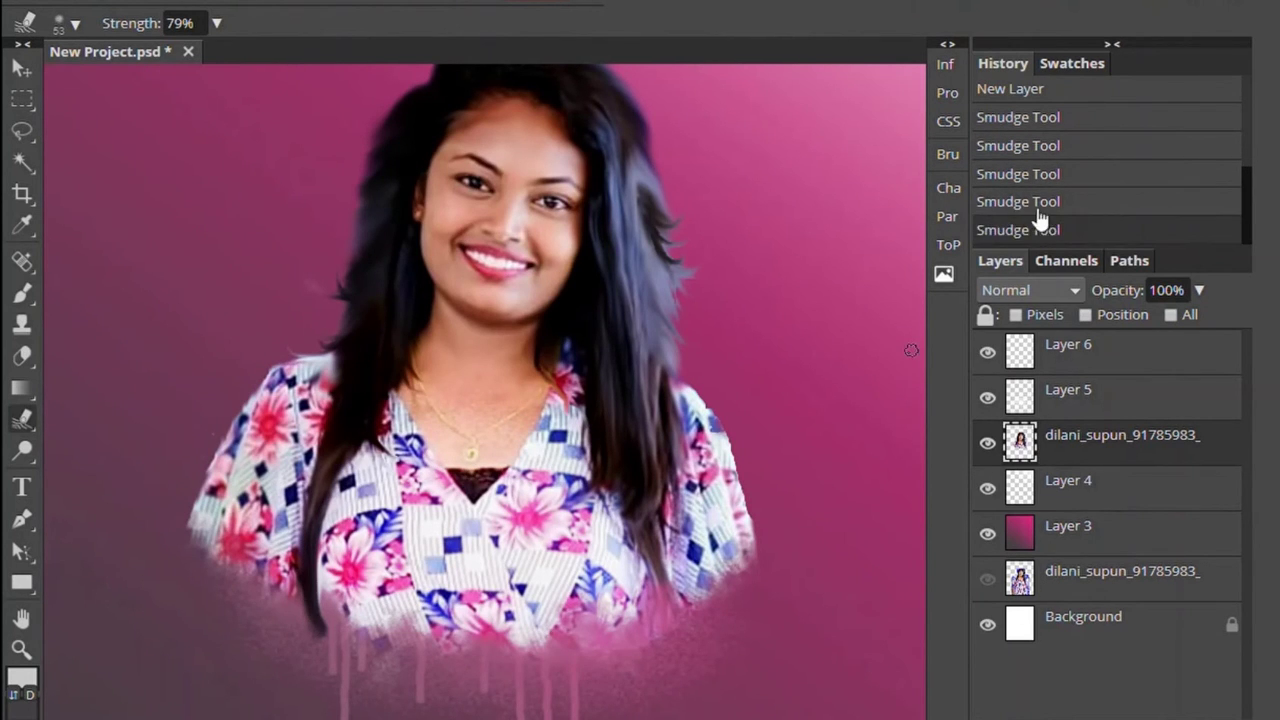
left_click(1043, 203)
left_click(1043, 230)
left_click_drag(665, 530, 660, 628)
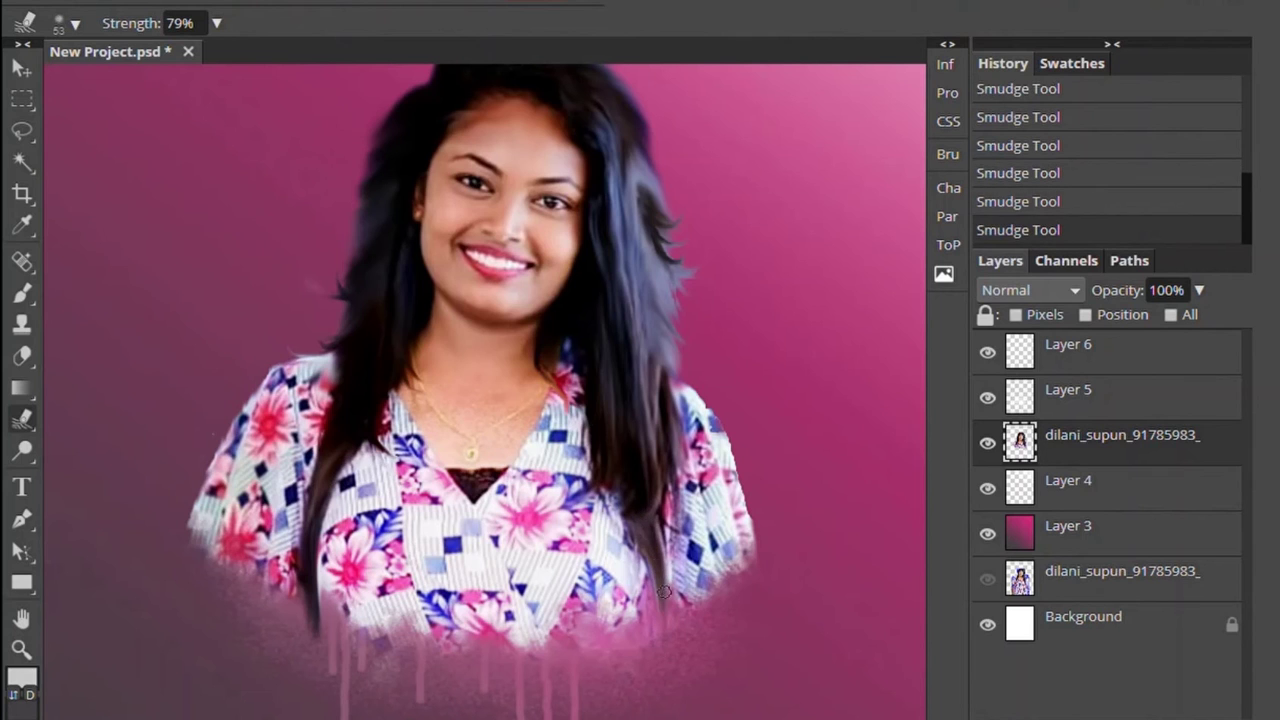
left_click_drag(655, 560, 662, 632)
left_click_drag(652, 420, 662, 645)
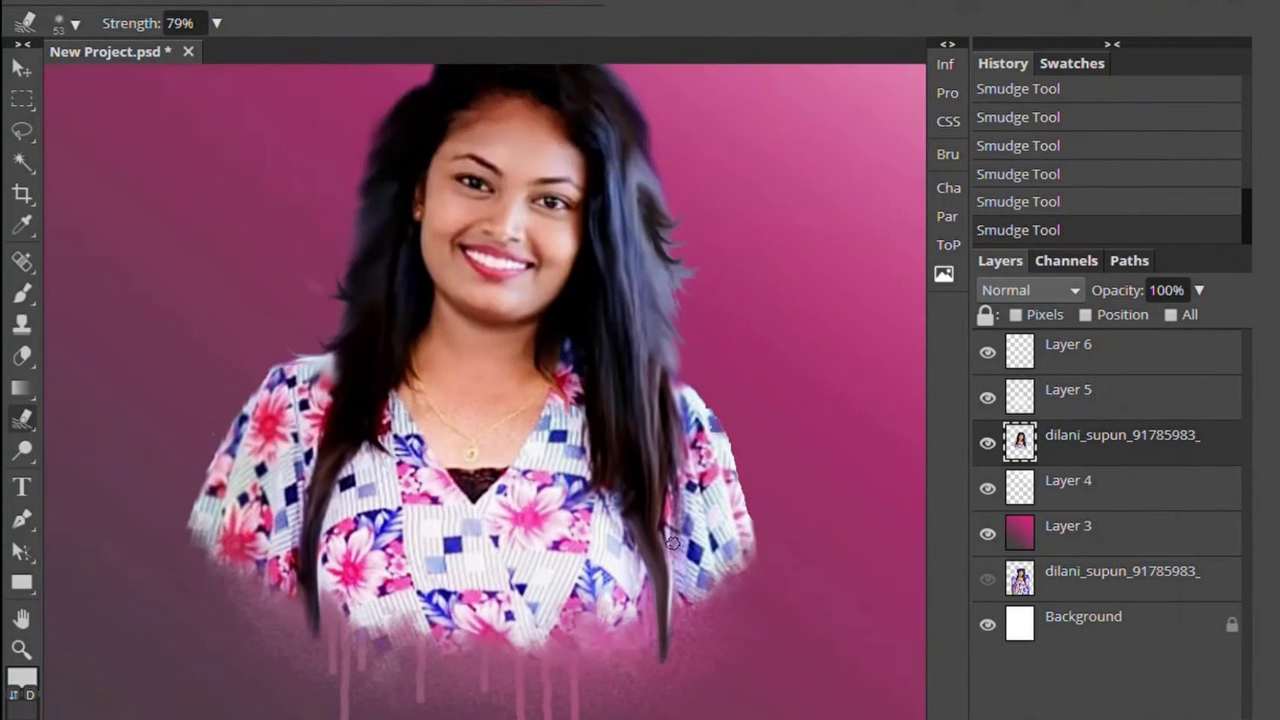
- Smudge along the right edge of the hair, undoing the last two strokes
scroll(650, 540, "down", 2)
left_click_drag(664, 348, 676, 405)
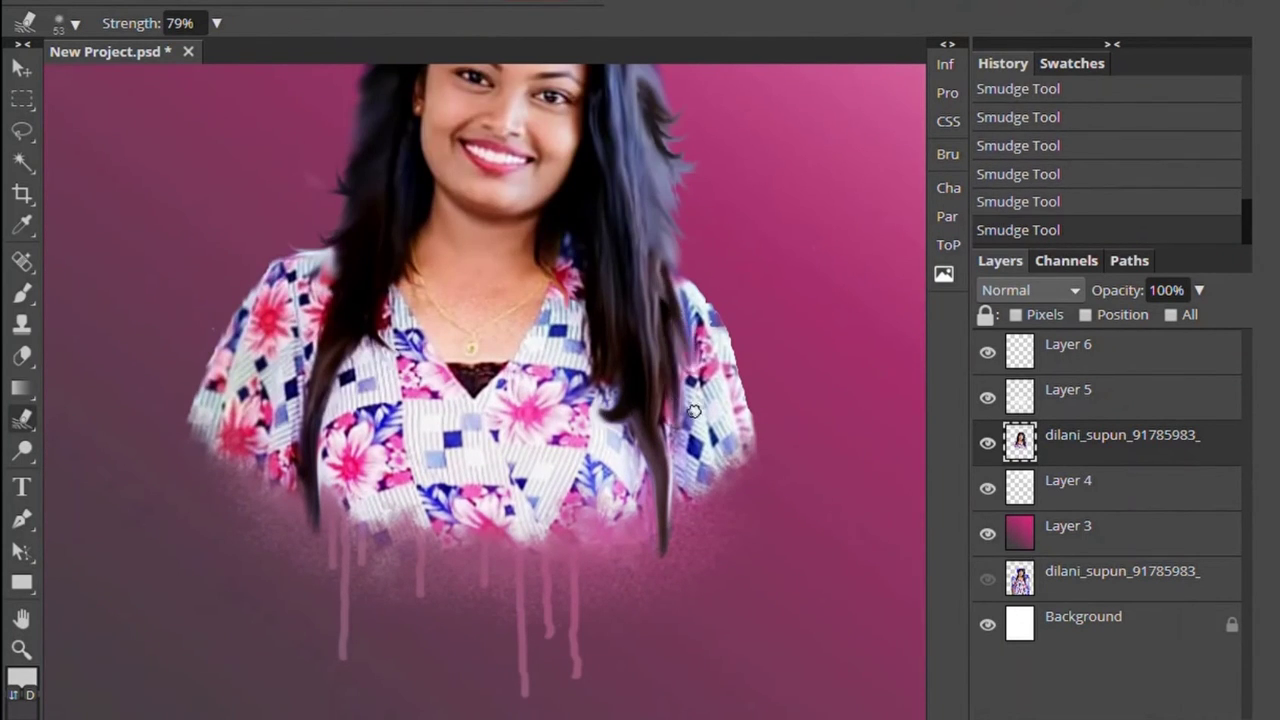
left_click_drag(688, 280, 700, 372)
left_click_drag(665, 445, 672, 540)
left_click_drag(652, 405, 680, 540)
left_click_drag(676, 490, 672, 545)
mouse_move(650, 428)
left_mouse_down()
mouse_move(680, 500)
mouse_move(675, 538)
mouse_move(690, 535)
left_mouse_up()
left_click(1018, 202)
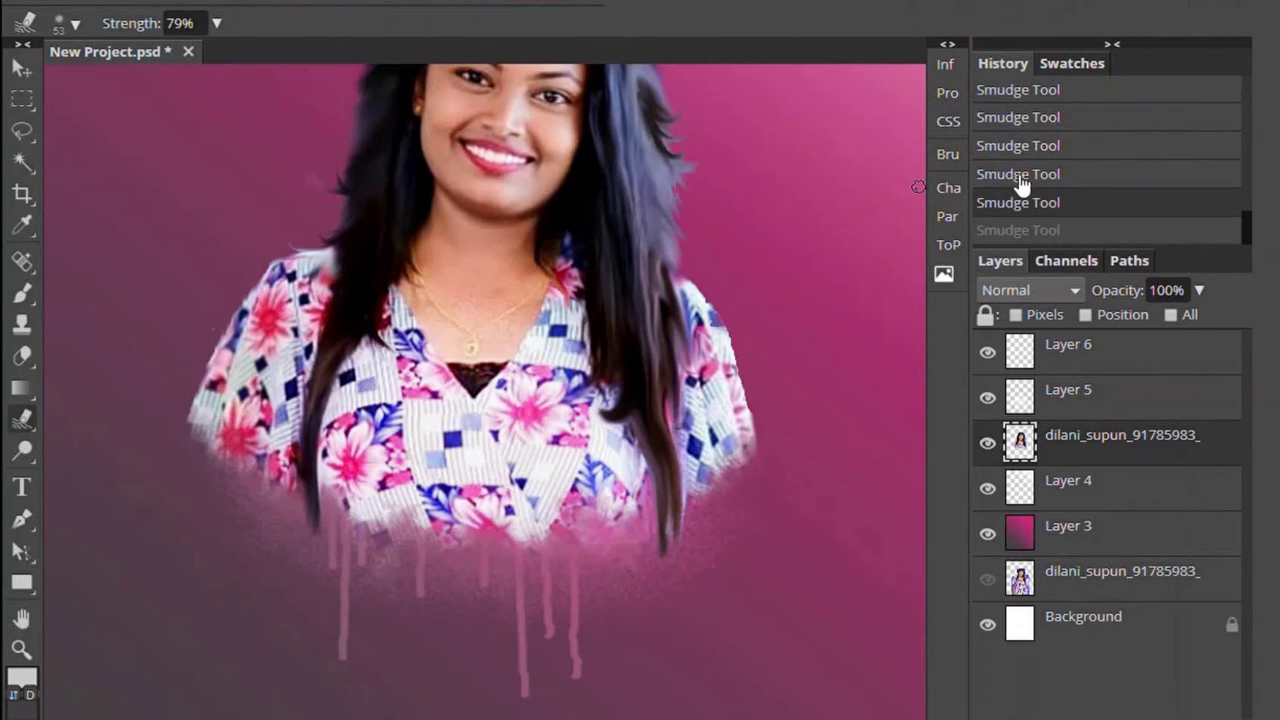
left_click(1018, 174)
- Shrink the smudge brush to 32, smudge the right hair, and lower strength to 19%
right_click(296, 190)
left_click_drag(392, 237, 373, 240)
left_click_drag(677, 492, 667, 525)
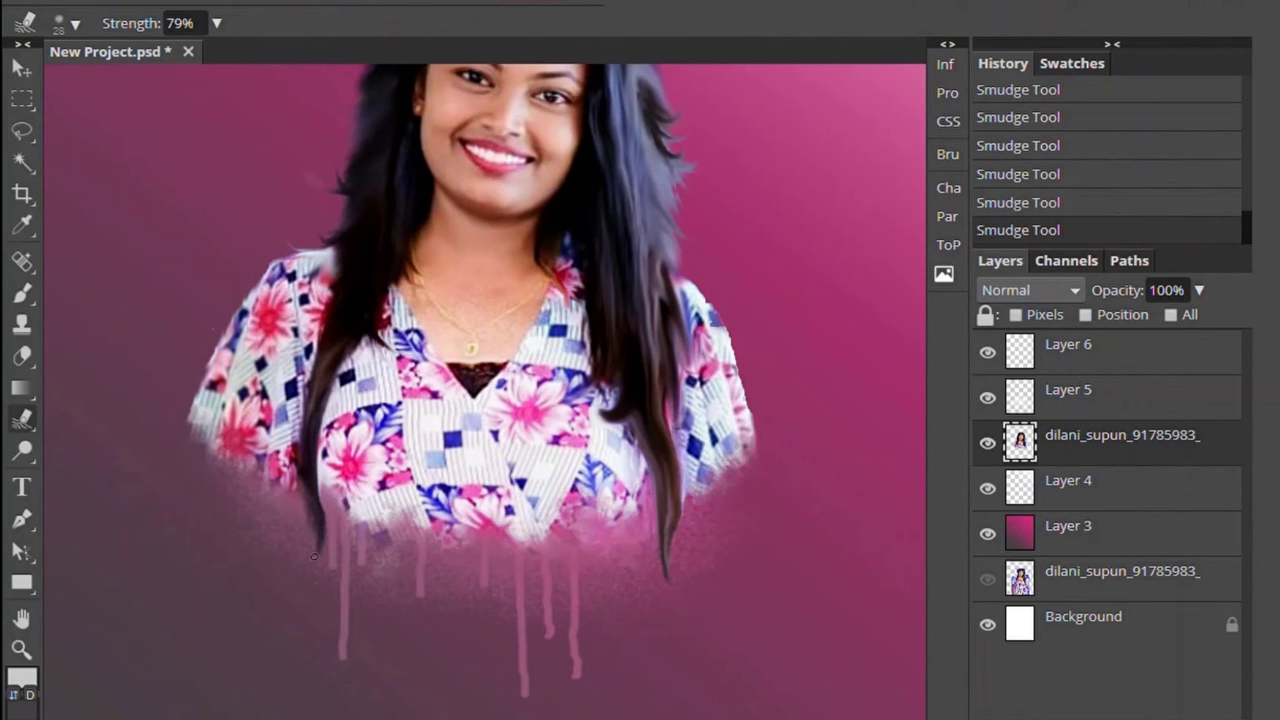
scroll(314, 556, "up", 2)
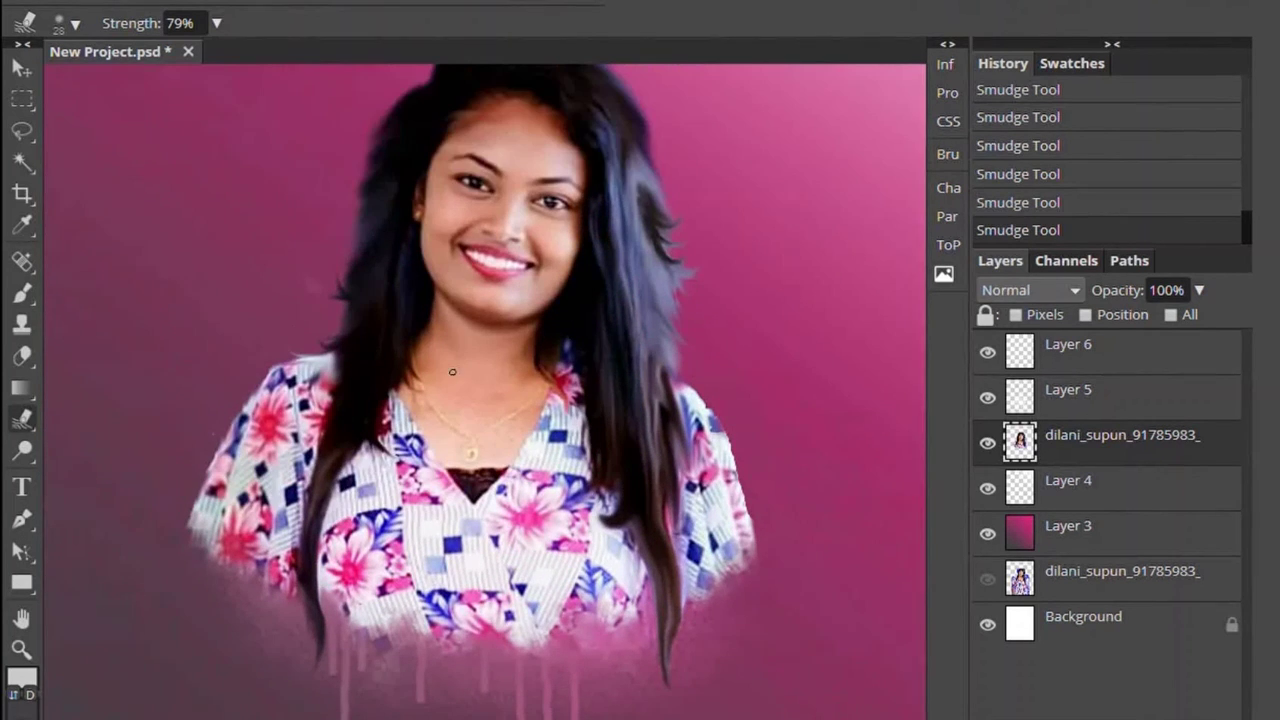
left_click(216, 23)
left_click_drag(202, 56, 133, 66)
- Enlarge the smudge brush to 60 and set smudge strength to 30%
right_click(266, 143)
scroll(1060, 204, "up", 3)
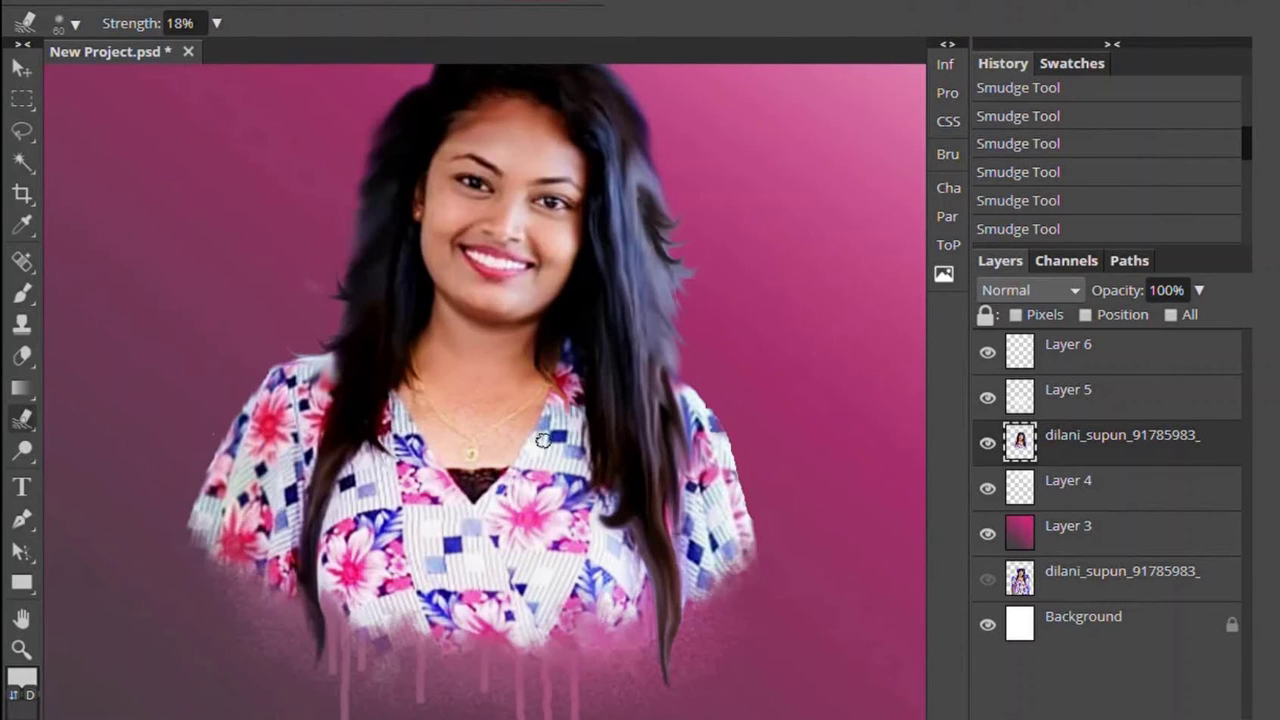
left_click(216, 23)
left_click_drag(157, 56, 143, 56)
scroll(523, 420, "up", 2)
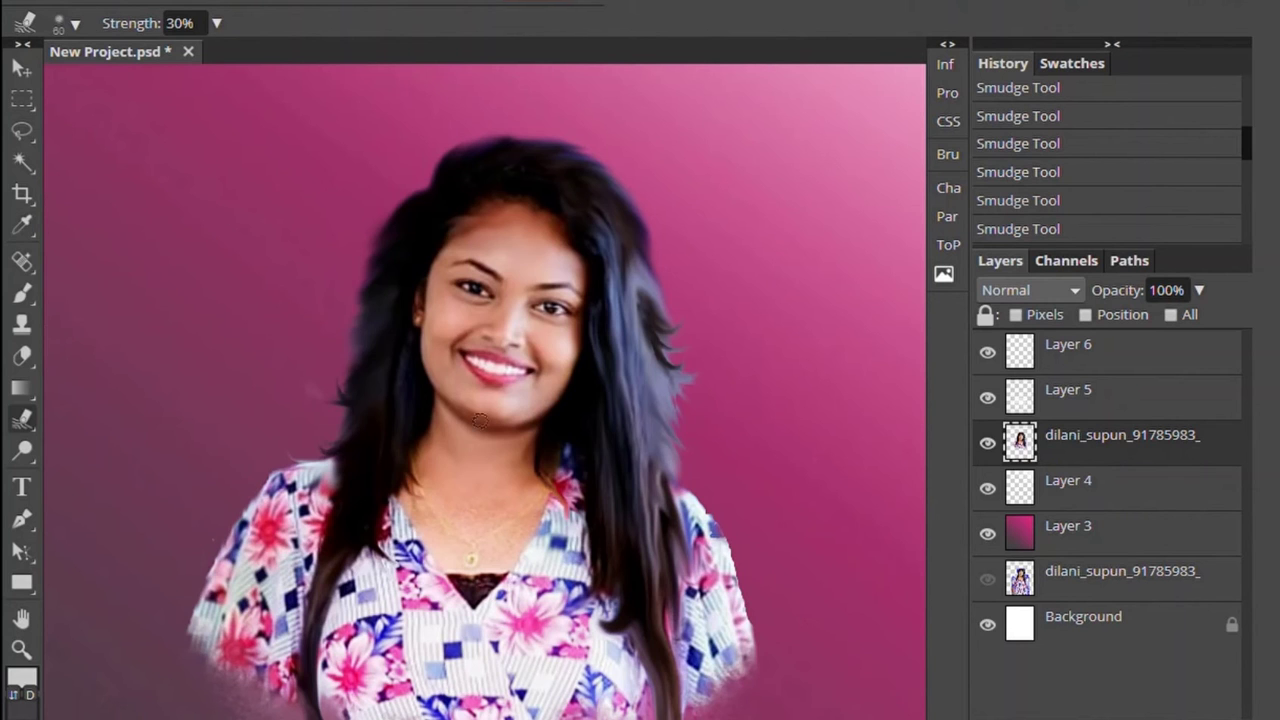
scroll(457, 508, "up", 5)
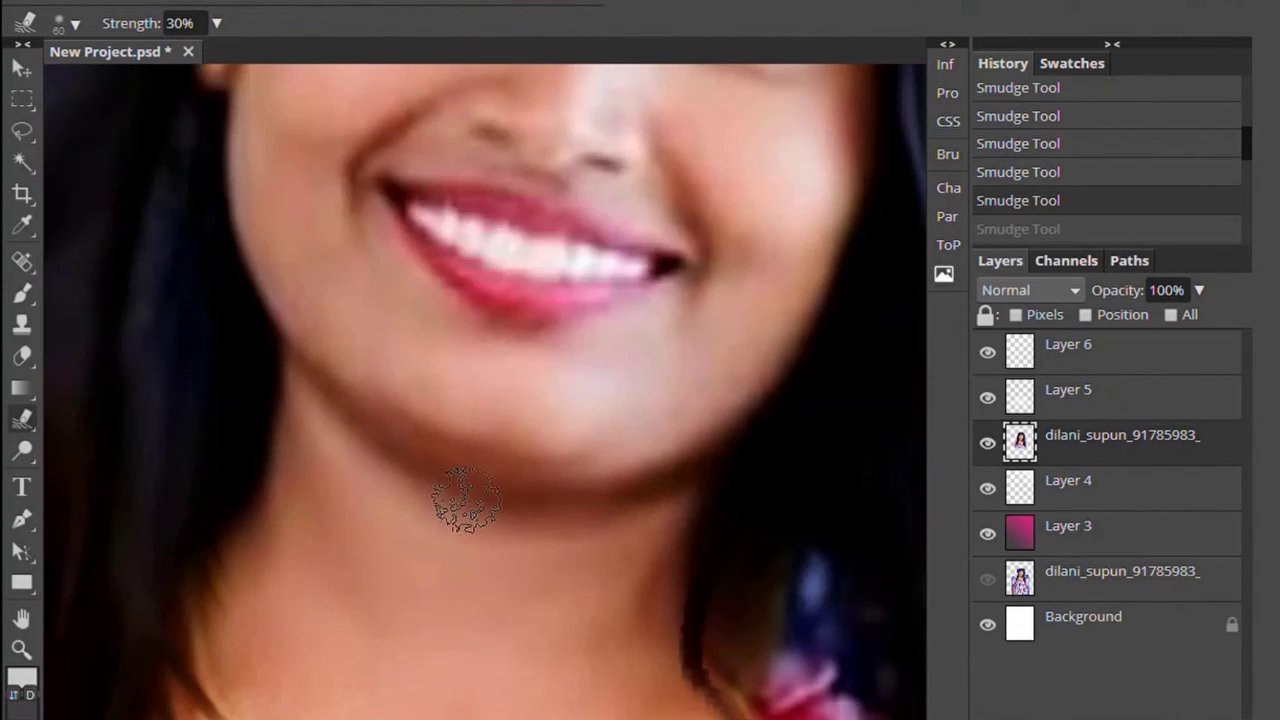
scroll(386, 423, "down", 10)
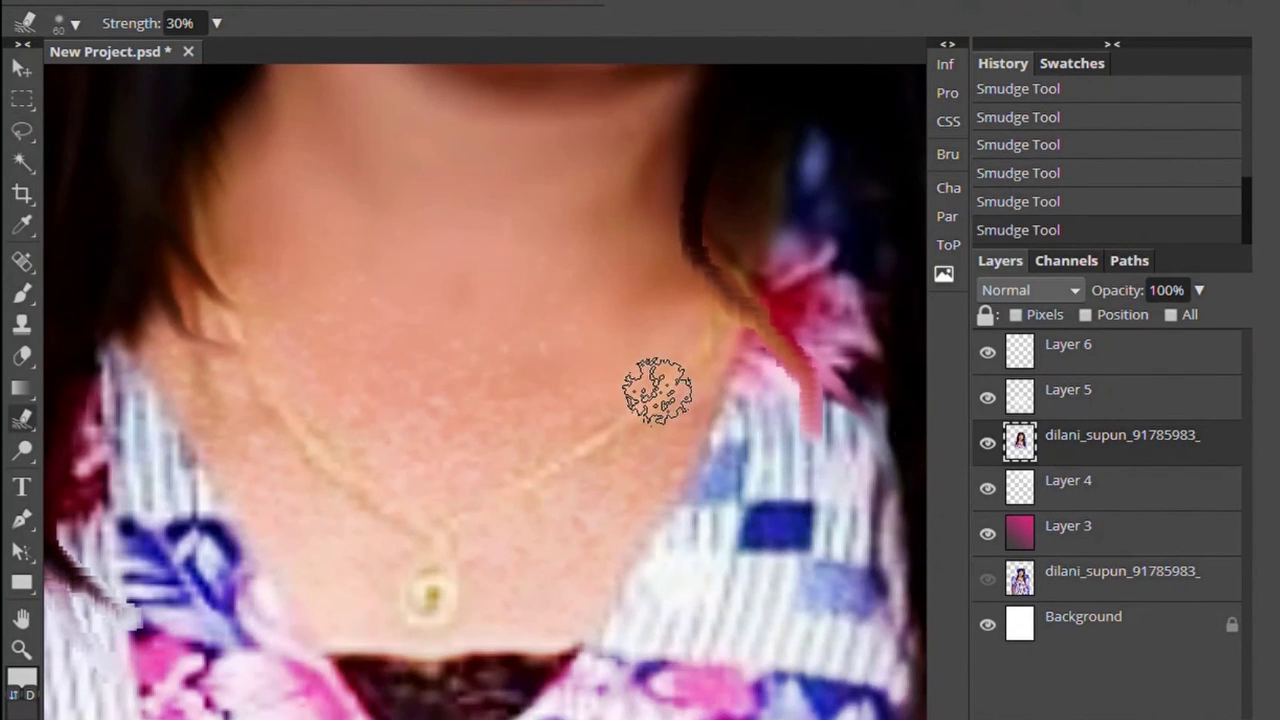
key("alt+bracketright")
- Select Layer 5 and nudge it slightly right and down
left_click(22, 67)
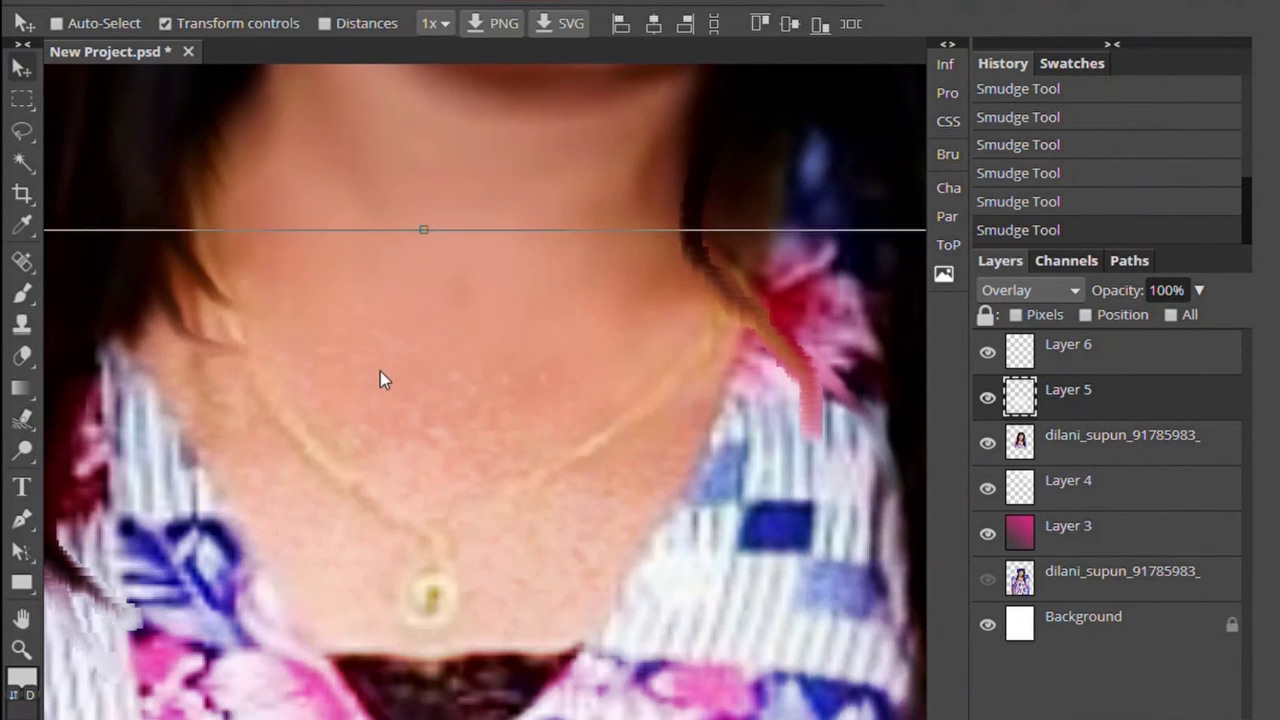
left_click(381, 320)
scroll(381, 320, "down", 1)
scroll(381, 320, "down", 1)
scroll(455, 409, "down", 1)
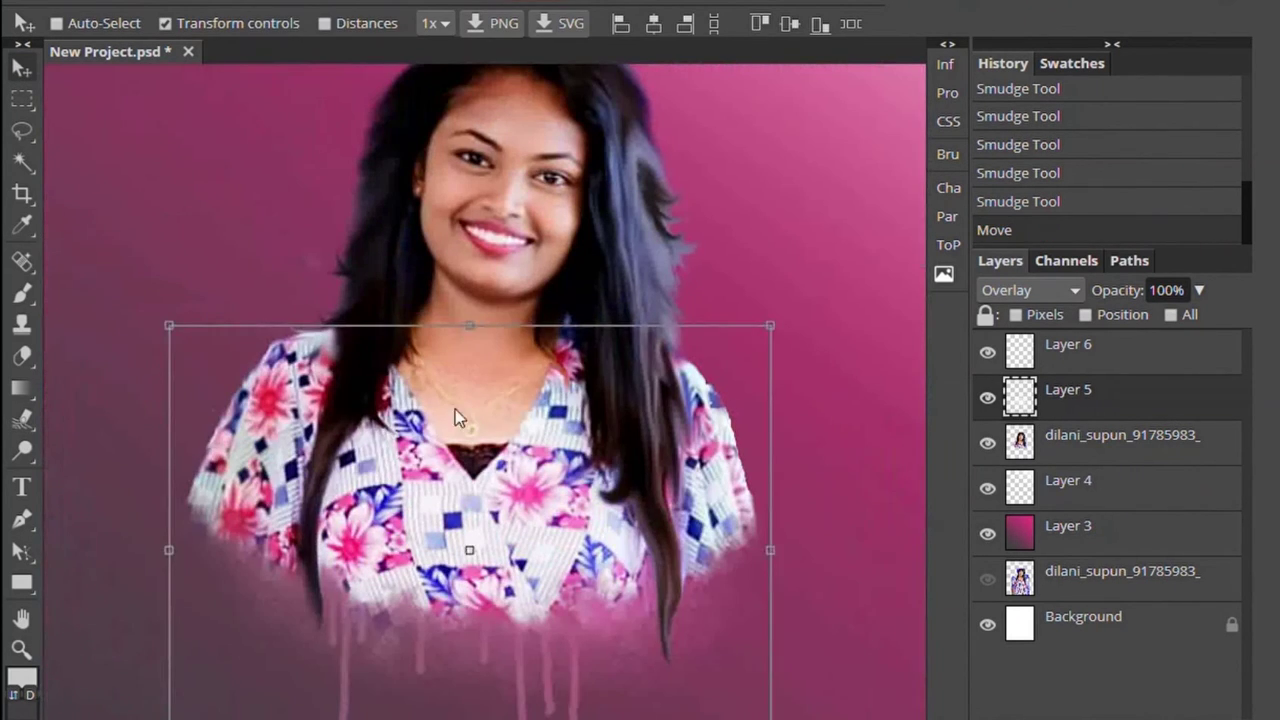
left_click_drag(455, 418, 461, 420)
- Erase a patch at the canvas's right, then revert to the fourth smudge step in History
key("e")
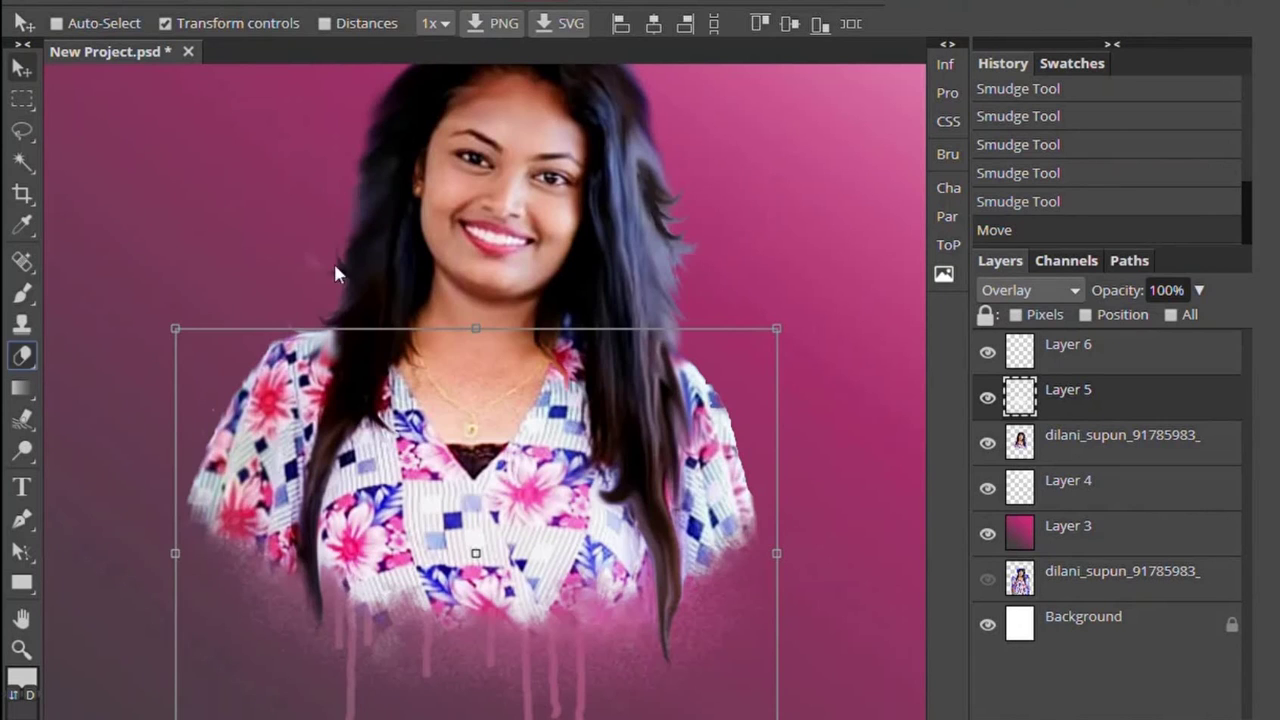
left_click_drag(500, 350, 420, 320)
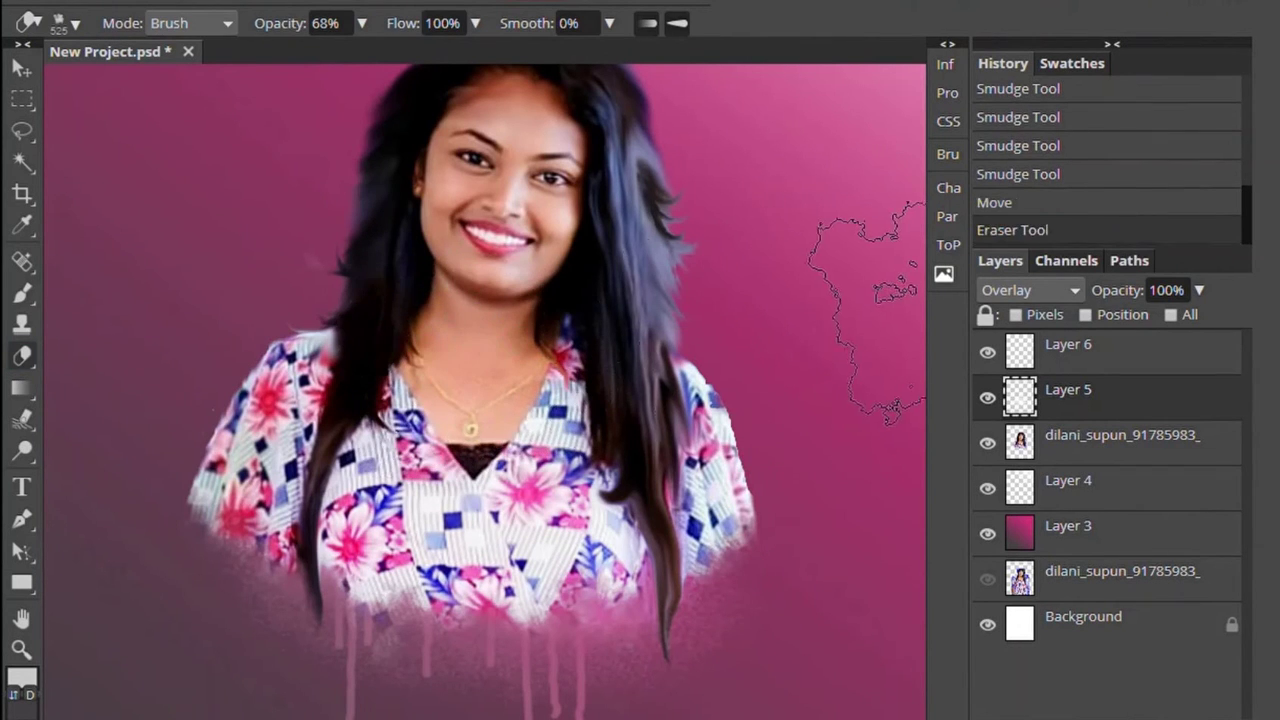
scroll(1014, 157, "up", 2)
left_click(1020, 183)
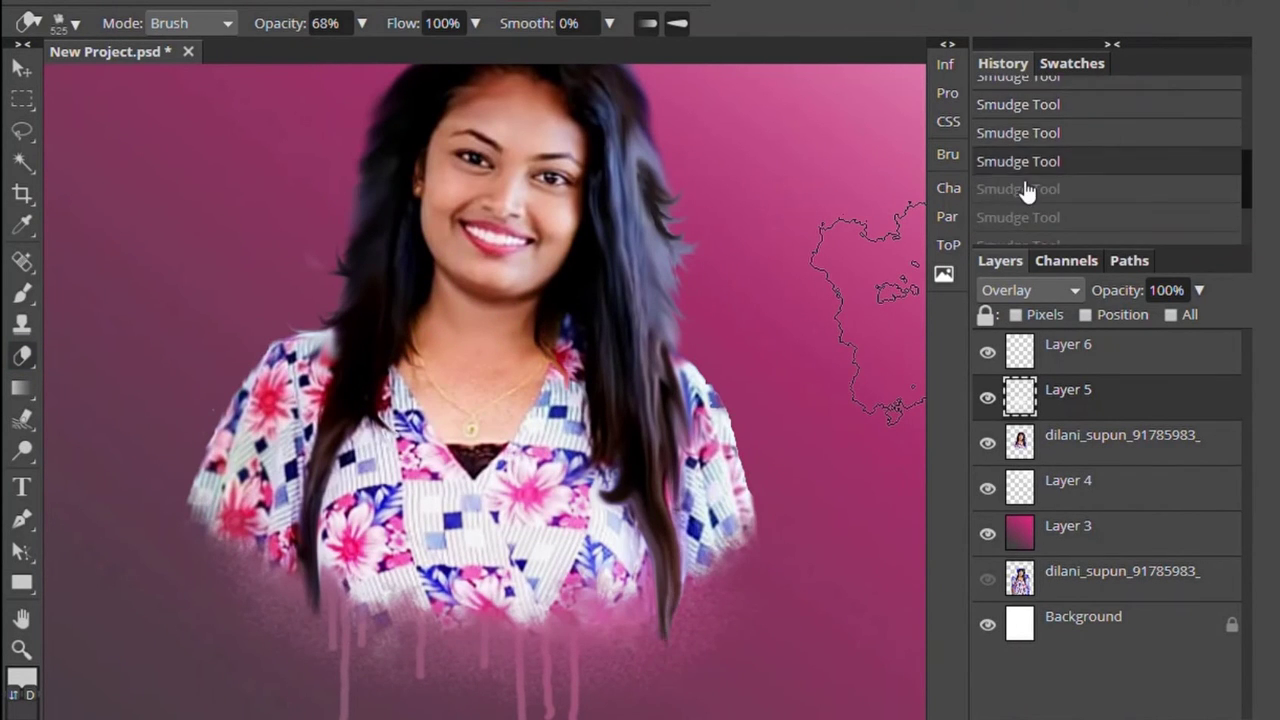
scroll(1025, 150, "down", 1)
left_click(1018, 176)
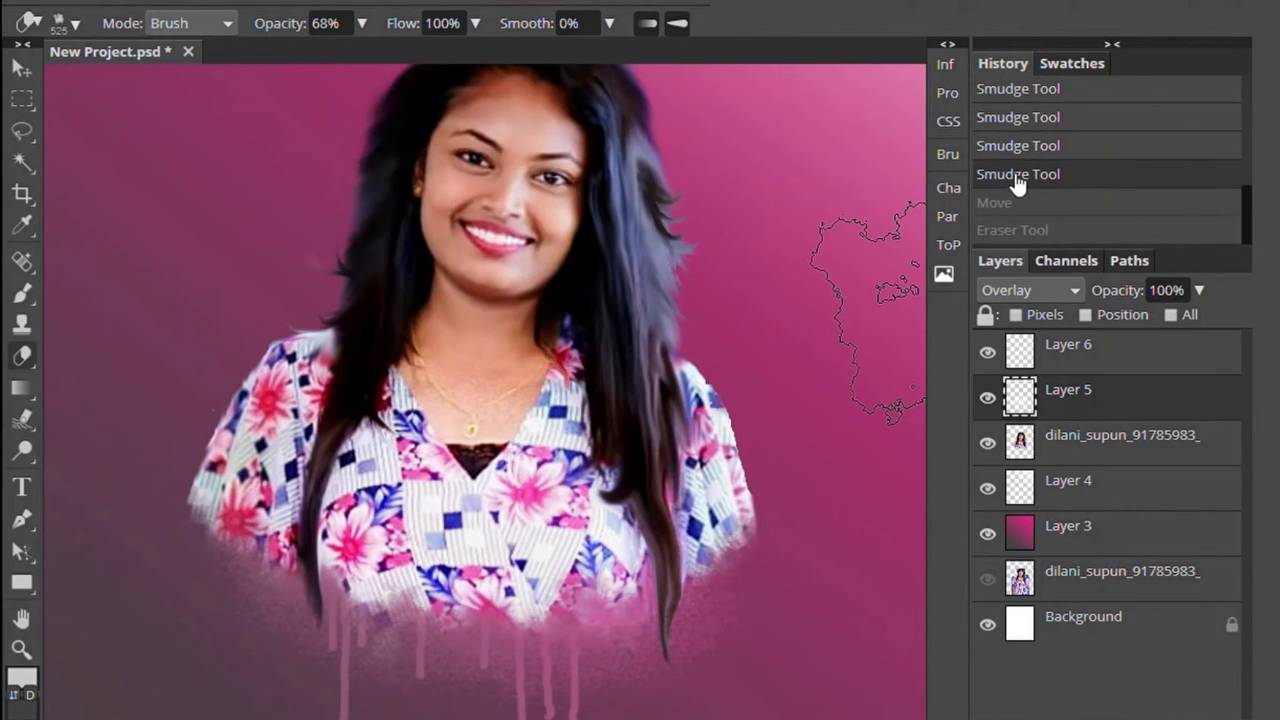
left_click(460, 388)
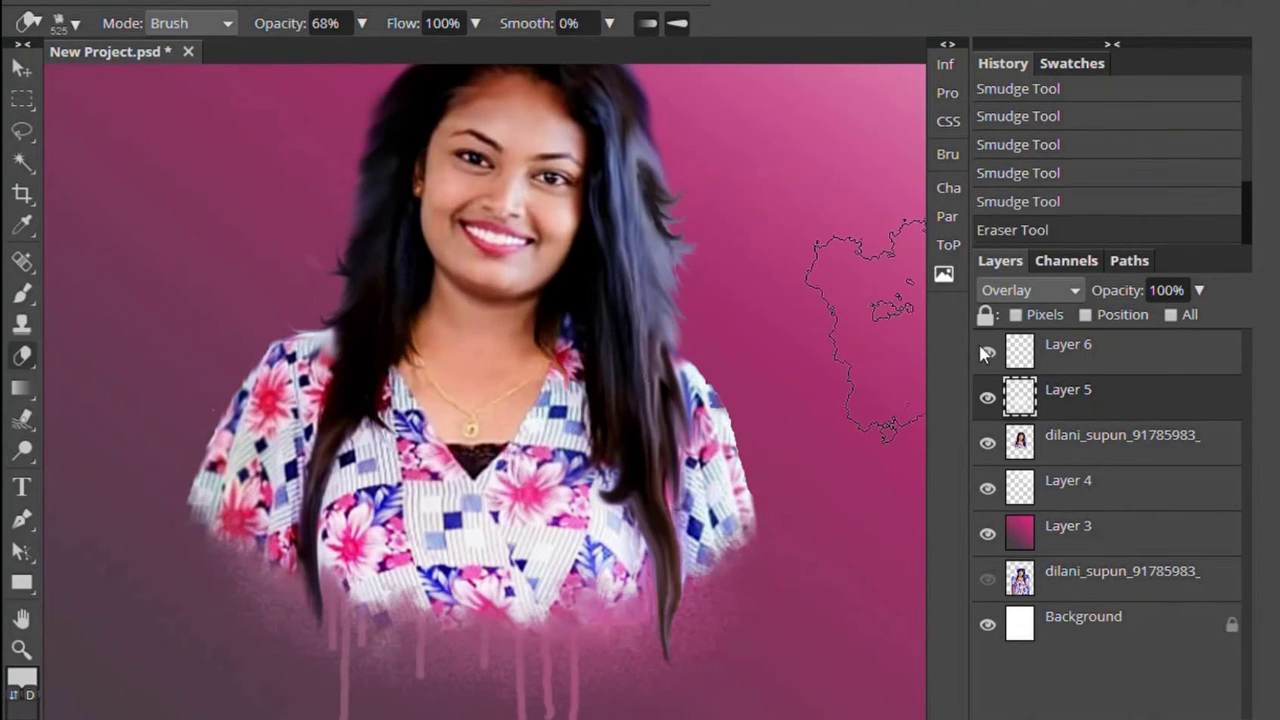
- Select the upper portrait layer and smudge its edges with two strokes
left_click(1120, 437)
key("r")
mouse_move(440, 384)
left_mouse_down()
mouse_move(485, 376)
mouse_move(428, 404)
mouse_move(500, 428)
left_mouse_up()
left_click_drag(592, 330, 540, 412)
scroll(540, 412, "up", 3)
scroll(538, 408, "down", 3)
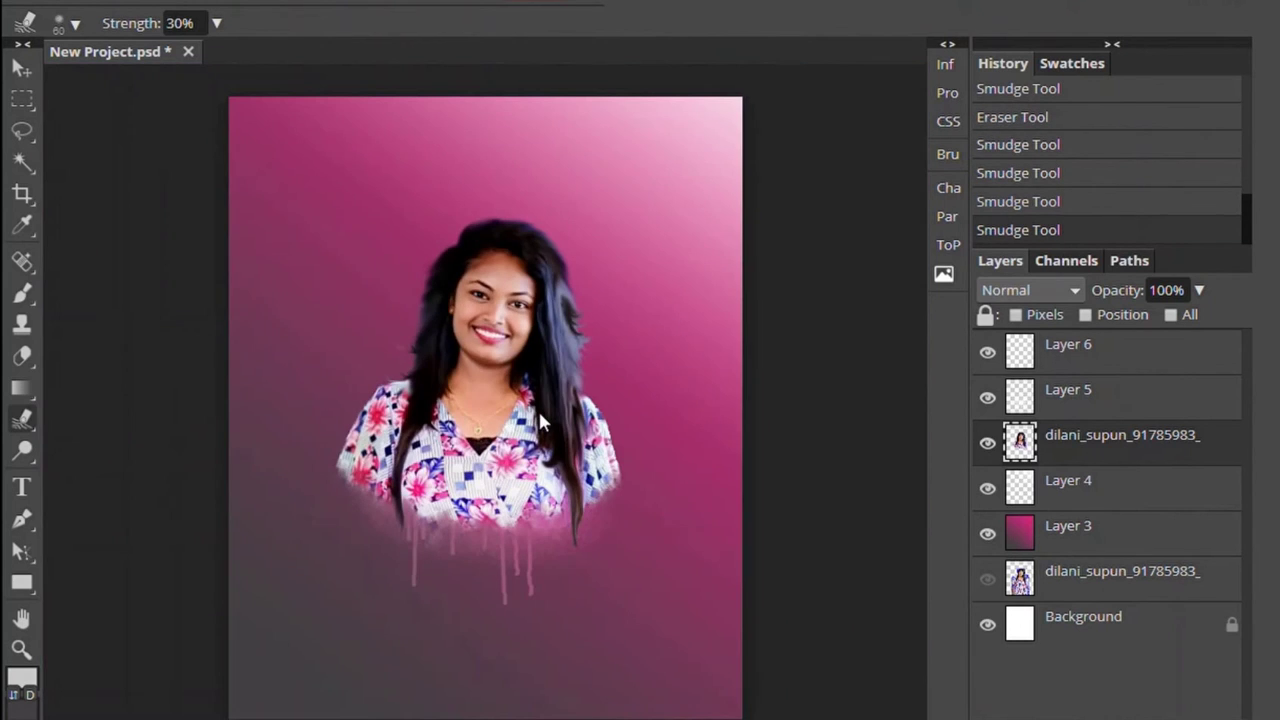
scroll(277, 360, "up", 5)
- Smudge along the neck with a 25 px brush at 62% strength
right_click(277, 360)
left_click_drag(212, 194, 192, 194)
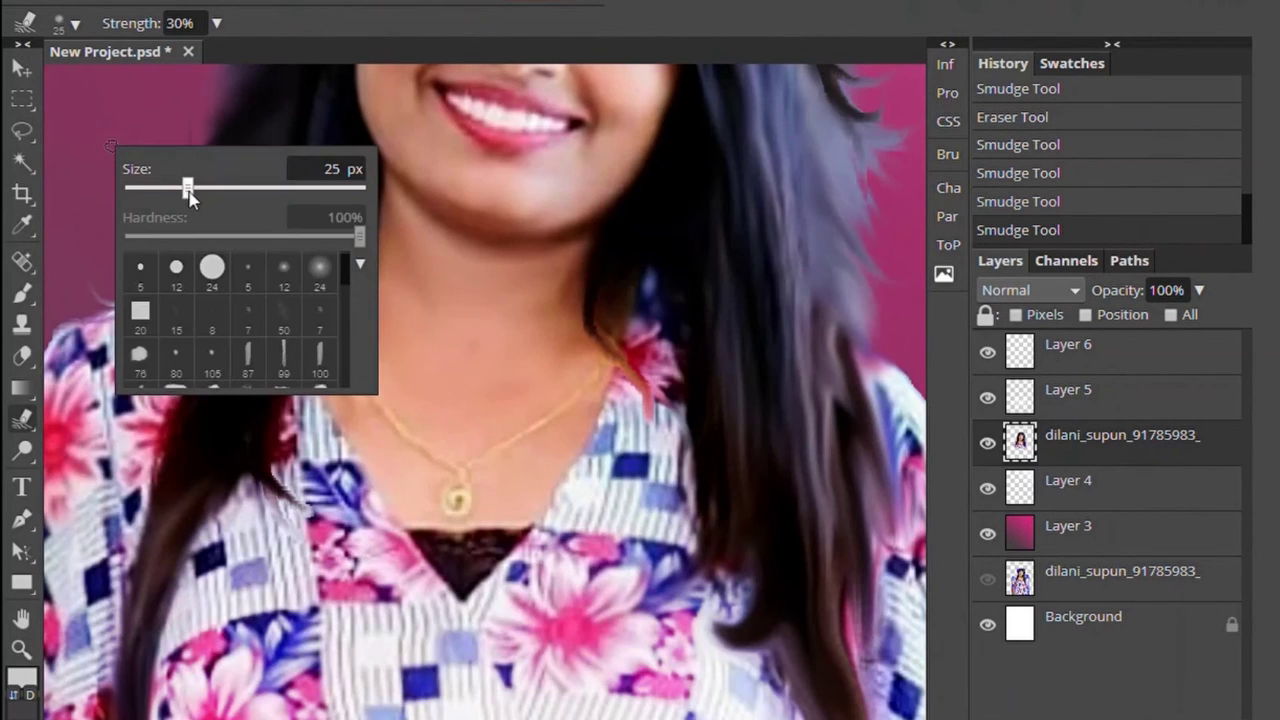
left_click(216, 23)
left_click_drag(150, 56, 180, 56)
mouse_move(300, 570)
left_mouse_down()
mouse_move(280, 480)
mouse_move(295, 535)
left_mouse_up()
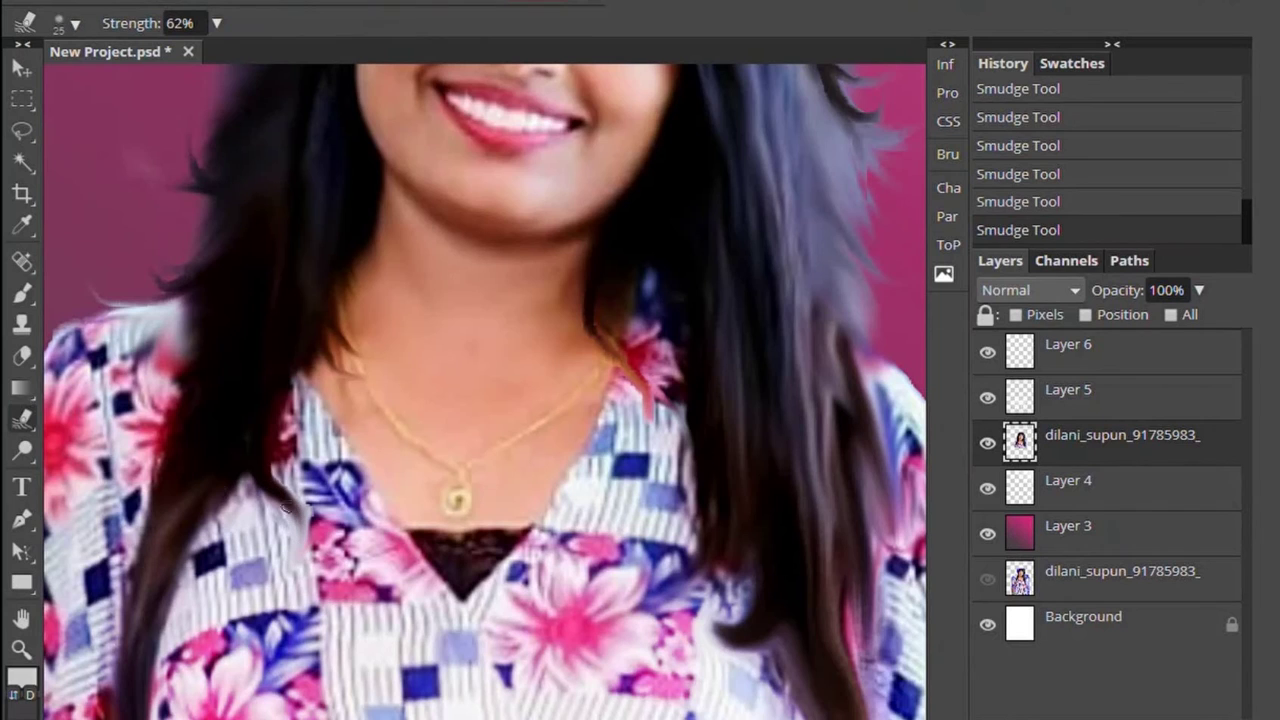
scroll(290, 530, "down", 3)
left_click_drag(227, 371, 238, 450)
scroll(238, 440, "up", 3)
- Shrink the smudge brush to 14 px and smudge the hair and collar
right_click(238, 440)
left_click_drag(220, 222, 207, 222)
left_click(238, 530)
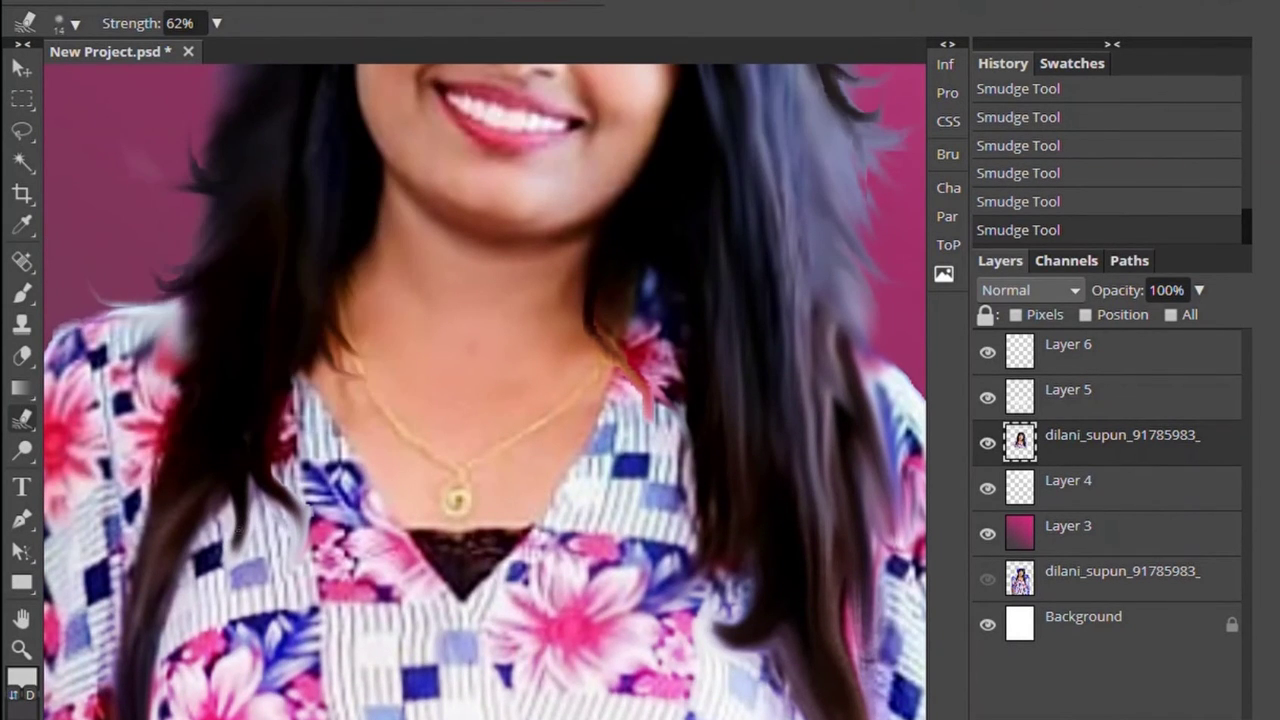
left_click_drag(240, 528, 214, 552)
scroll(300, 500, "up", 3)
scroll(253, 527, "down", 3)
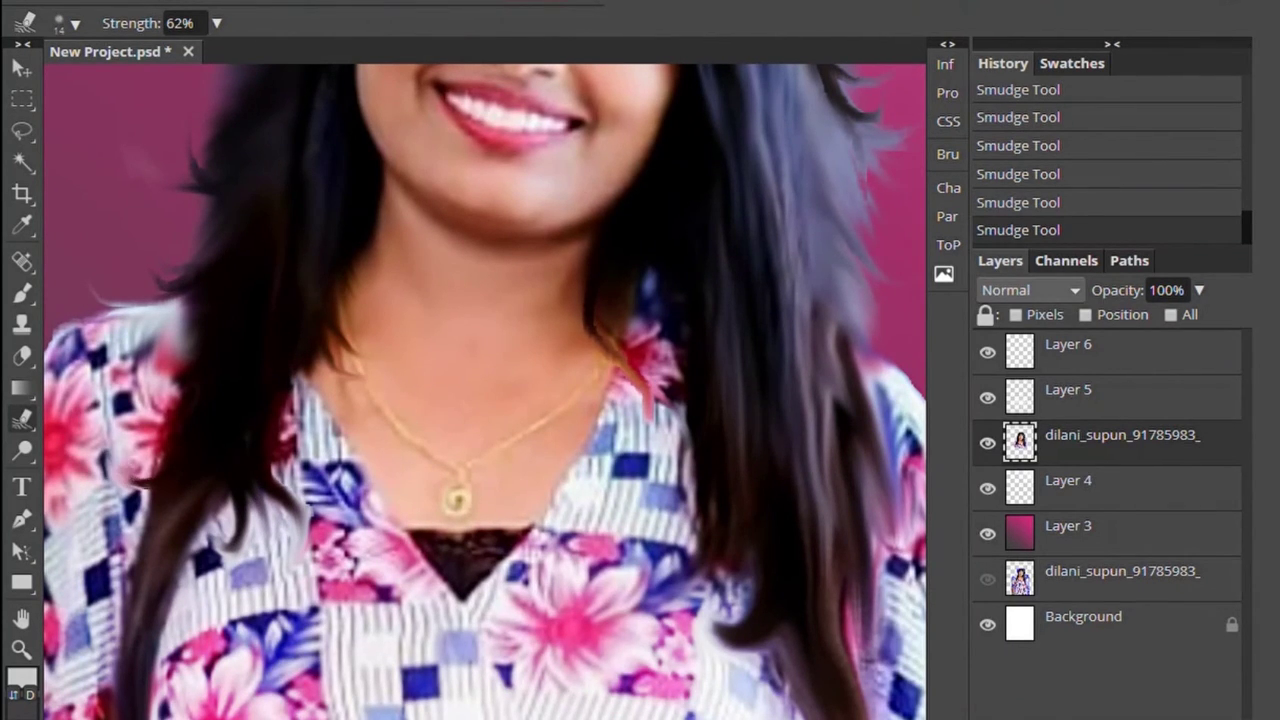
scroll(130, 460, "down", 2)
scroll(170, 470, "down", 2)
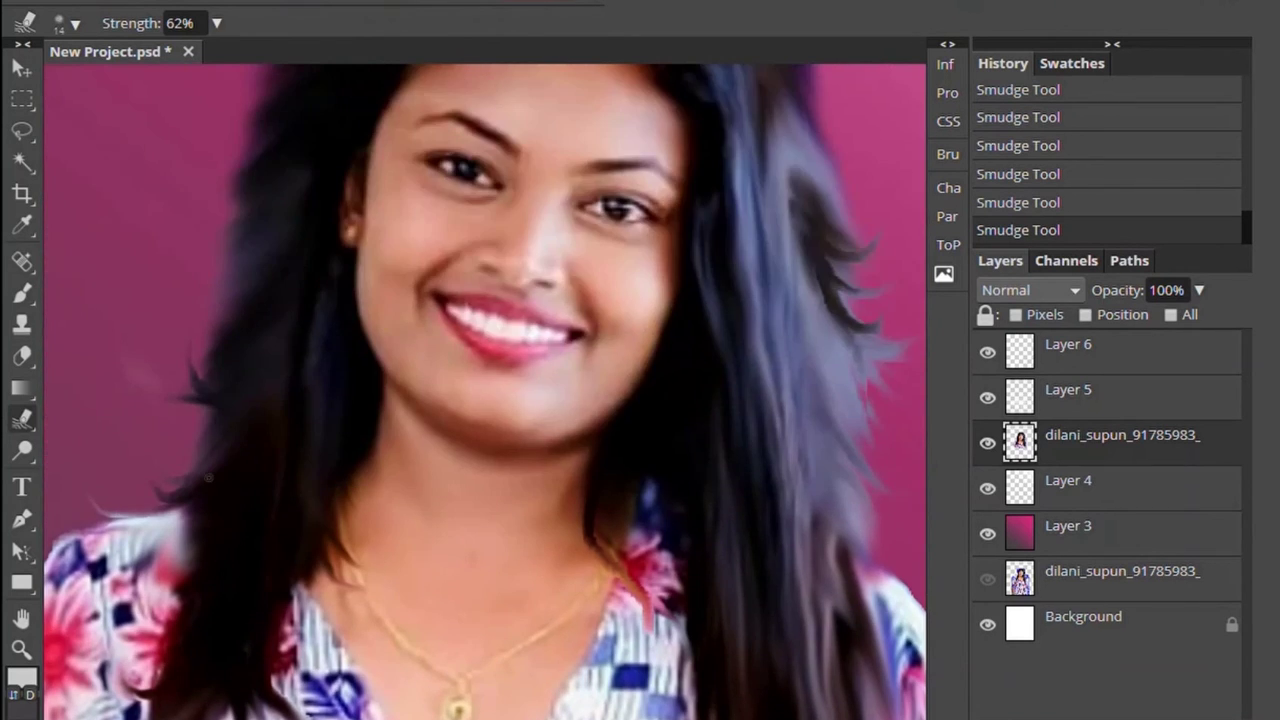
scroll(209, 487, "down", 2)
- Compare earlier smudge states in History, then restore the latest with Ctrl+Shift+Z
left_click(1050, 174)
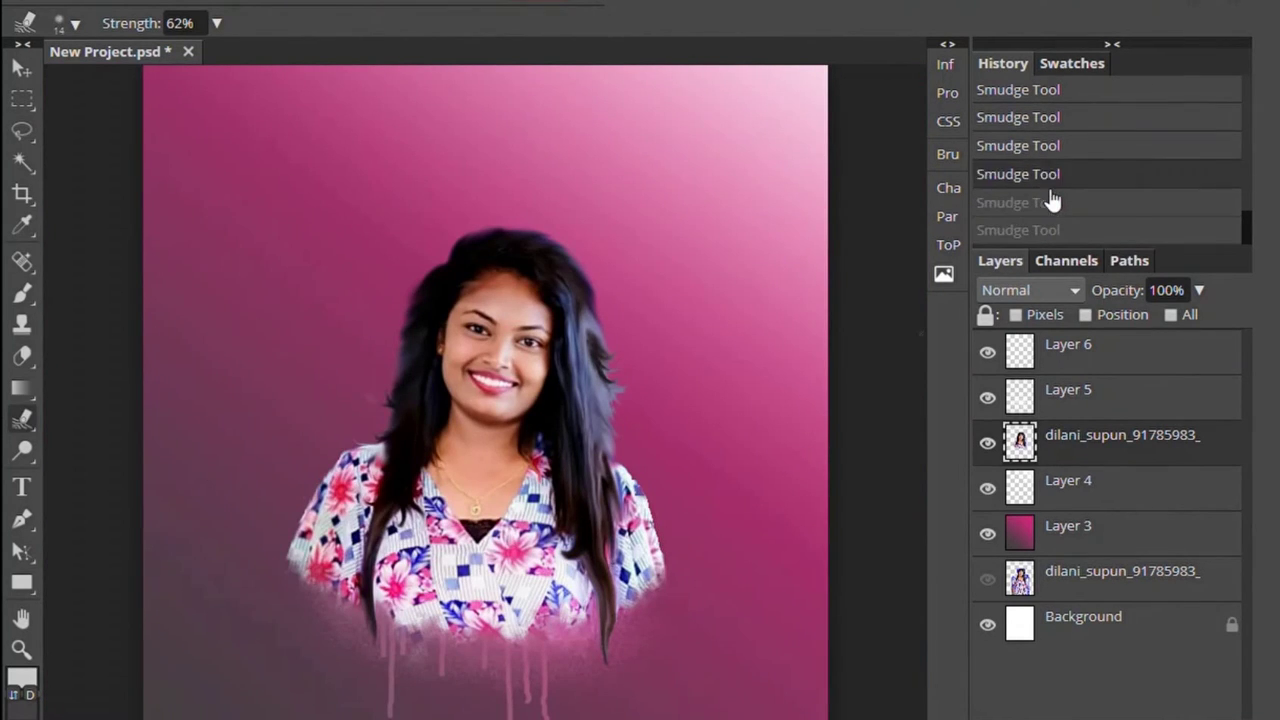
left_click(1050, 117)
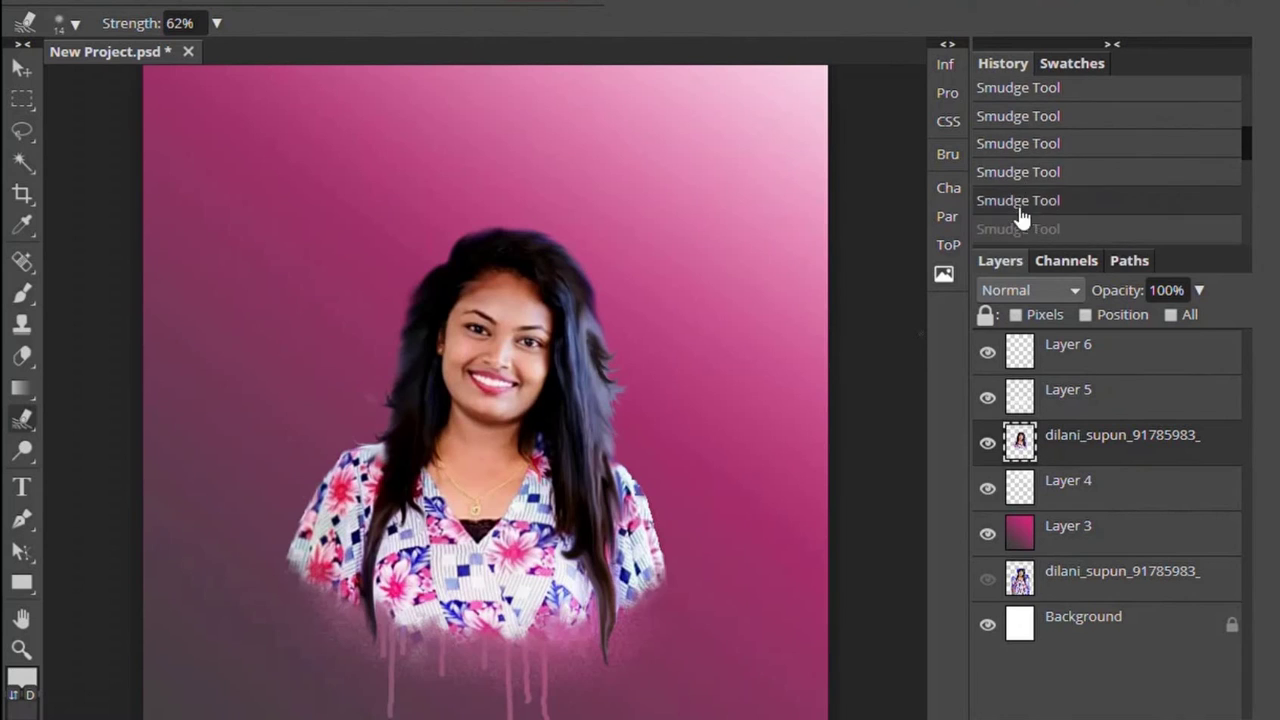
left_click(980, 211)
scroll(1040, 148, "up", 2)
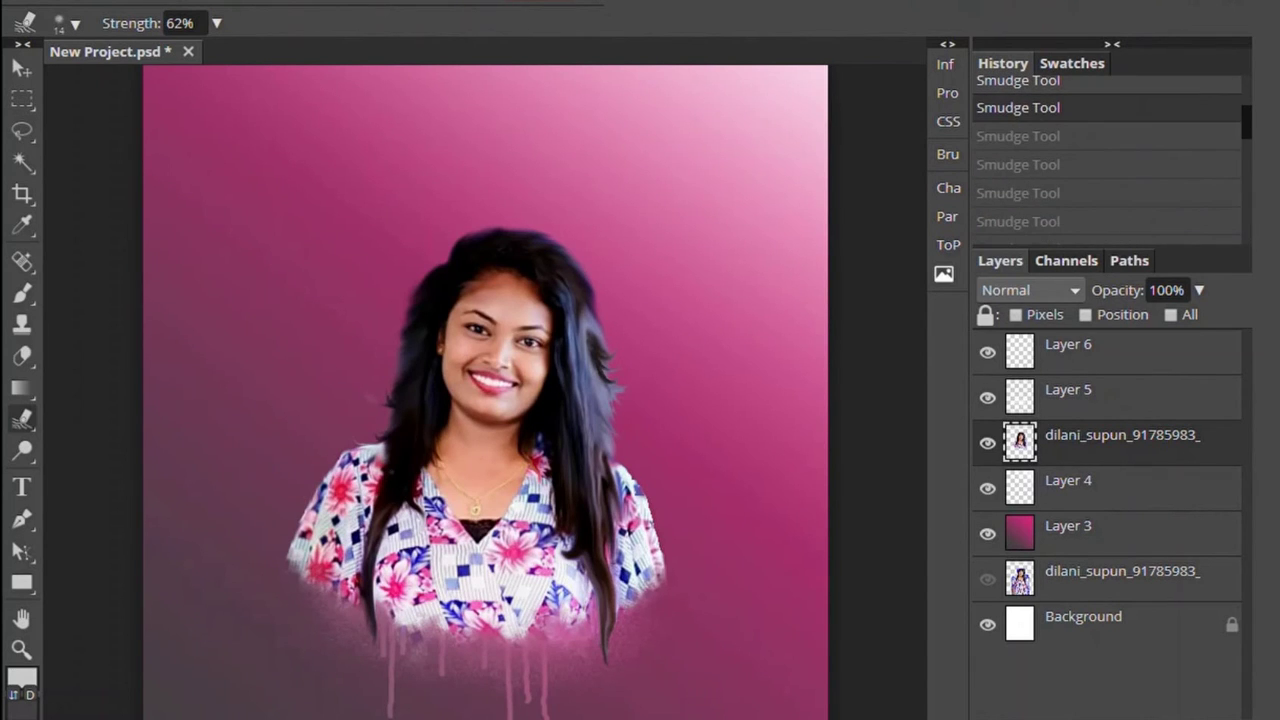
key("ctrl+shift+z")
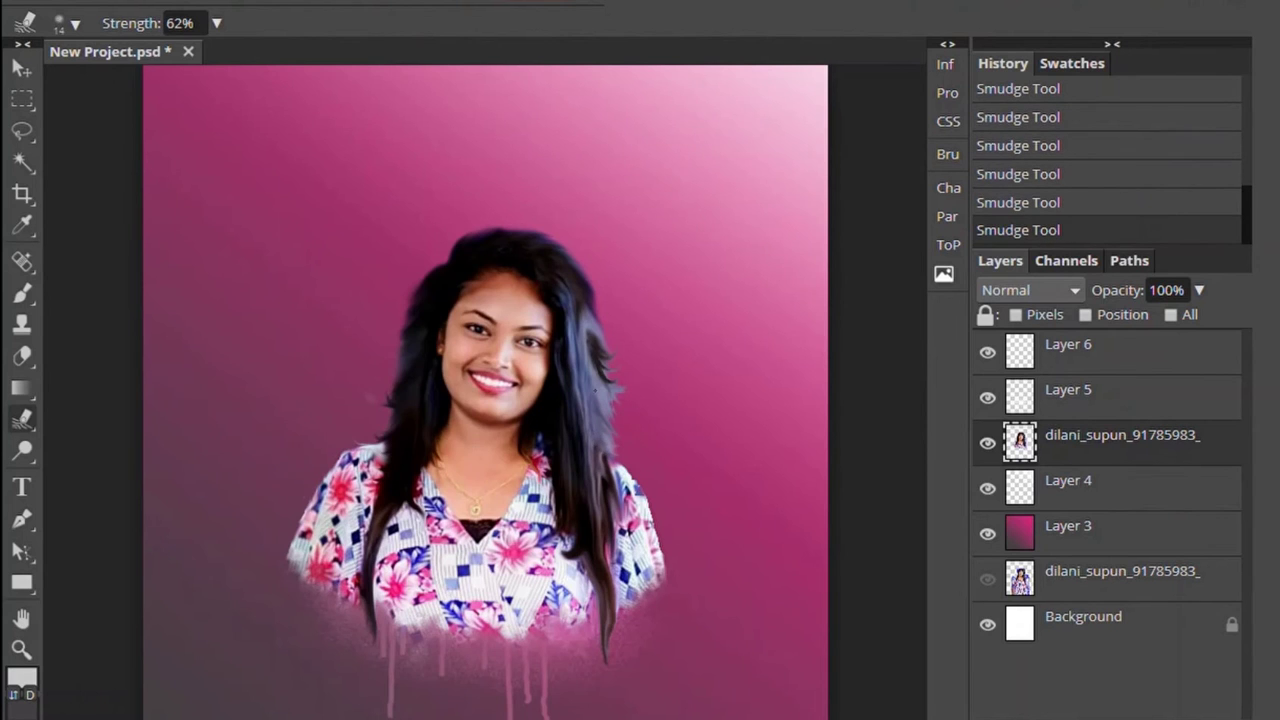
scroll(485, 390, "down", 5)
scroll(485, 390, "up", 2)
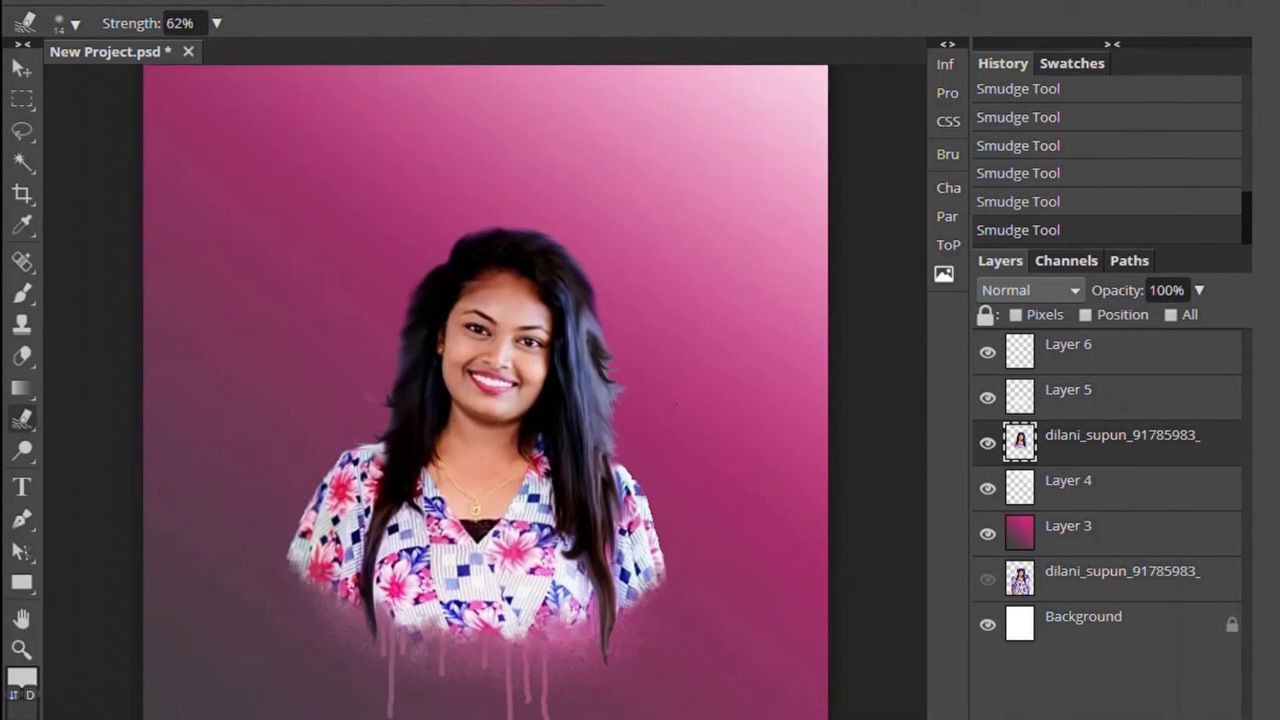
- Softly erase the left and right shoulder edges
key("e")
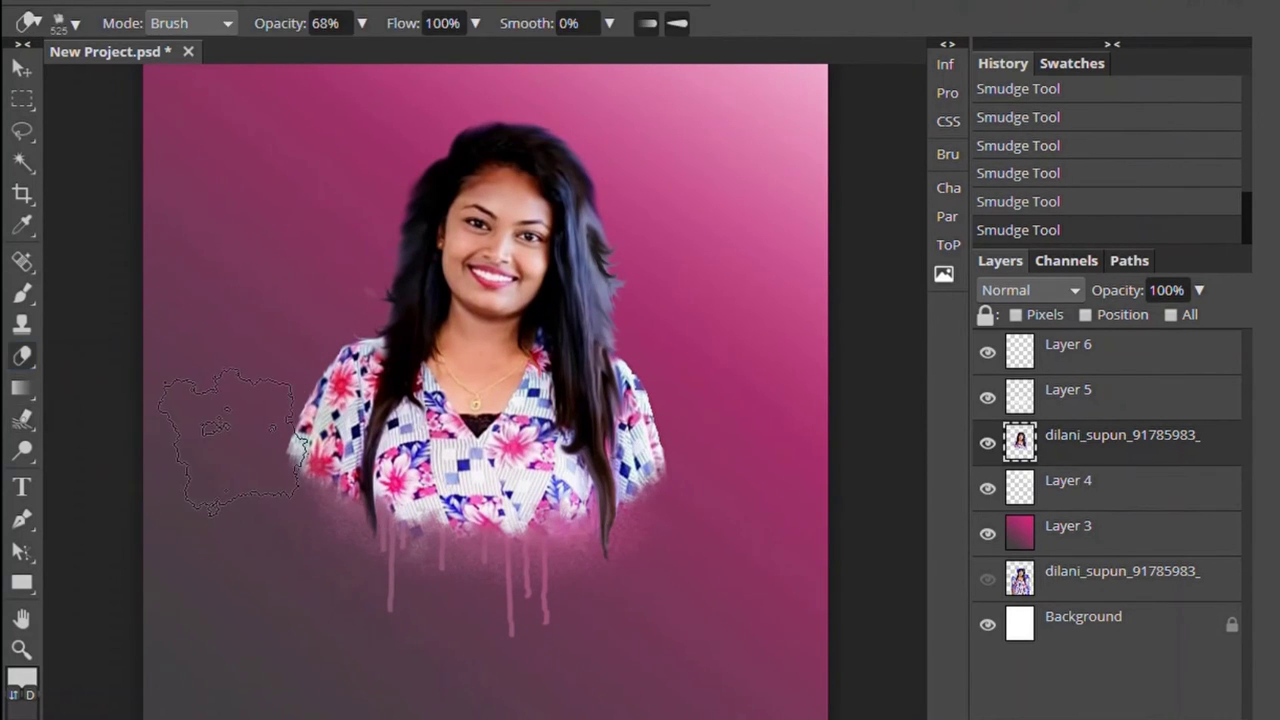
left_click(220, 400)
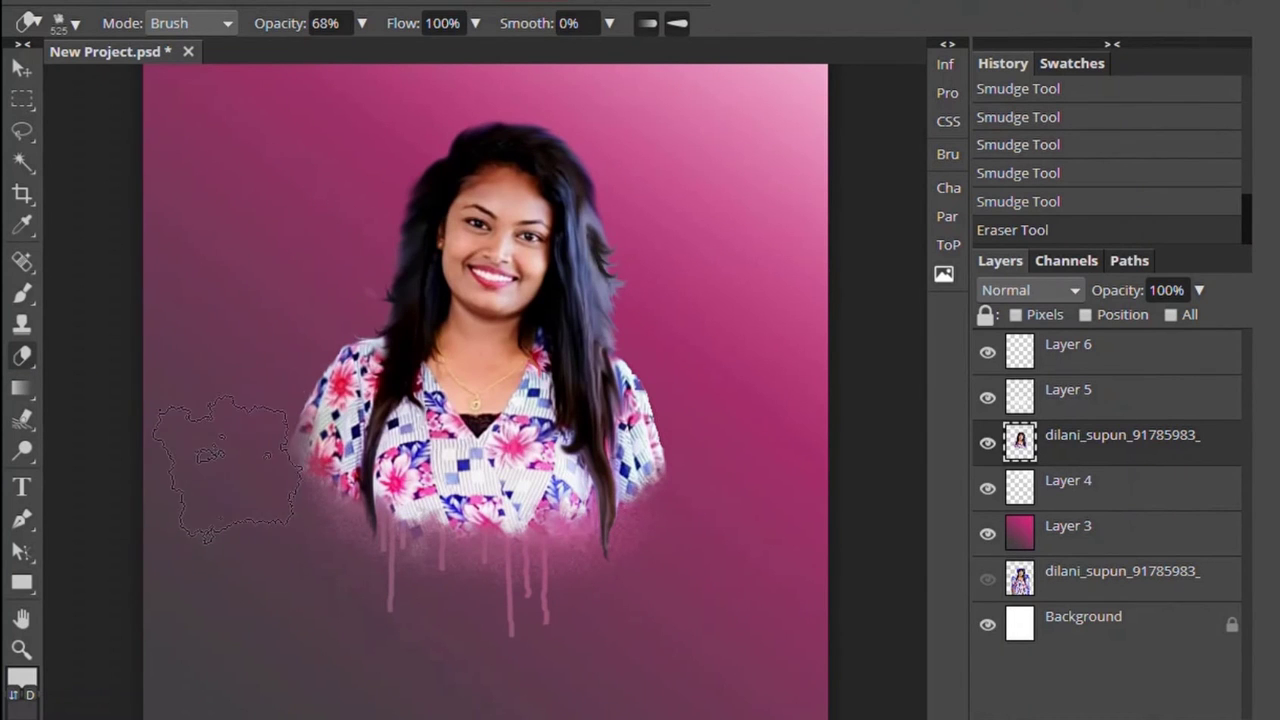
left_click_drag(228, 405, 225, 445)
mouse_move(720, 470)
left_mouse_down()
mouse_move(738, 515)
mouse_move(814, 357)
left_mouse_up()
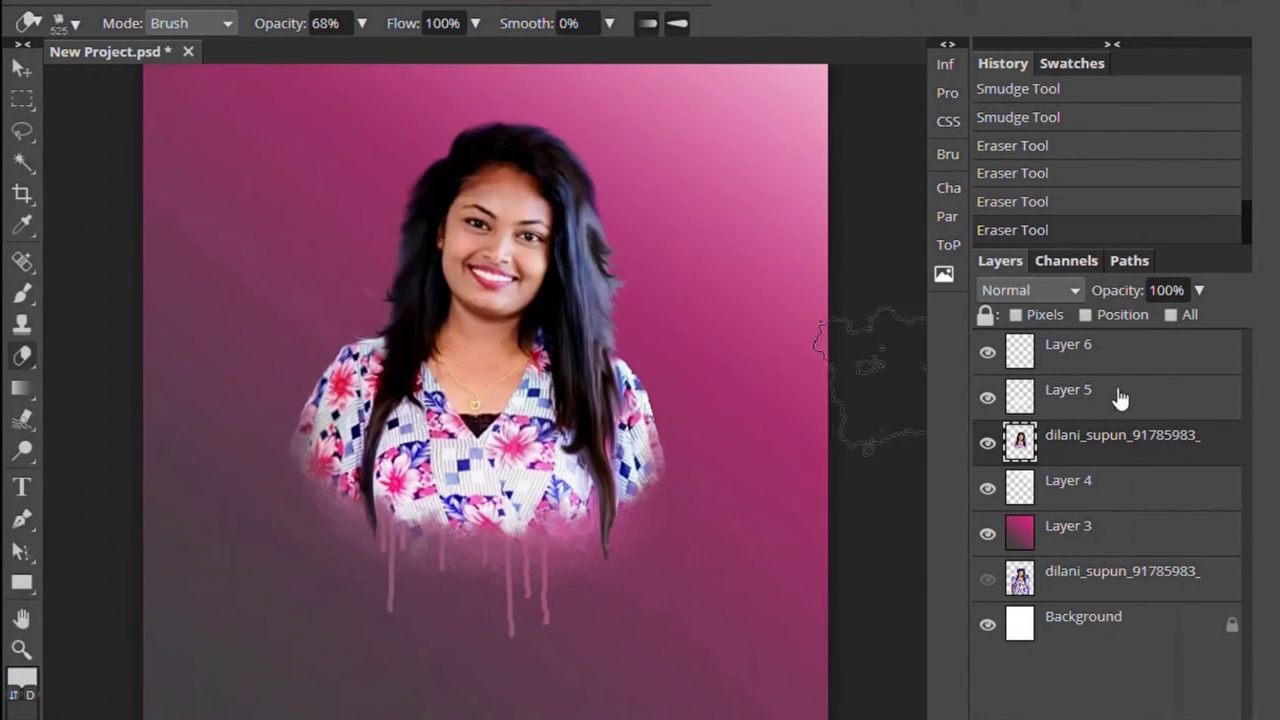
- Zoom out to the whole image and add a new empty Layer 7 above Layer 6
key("ctrl+minus")
left_click(1097, 345)
key("v")
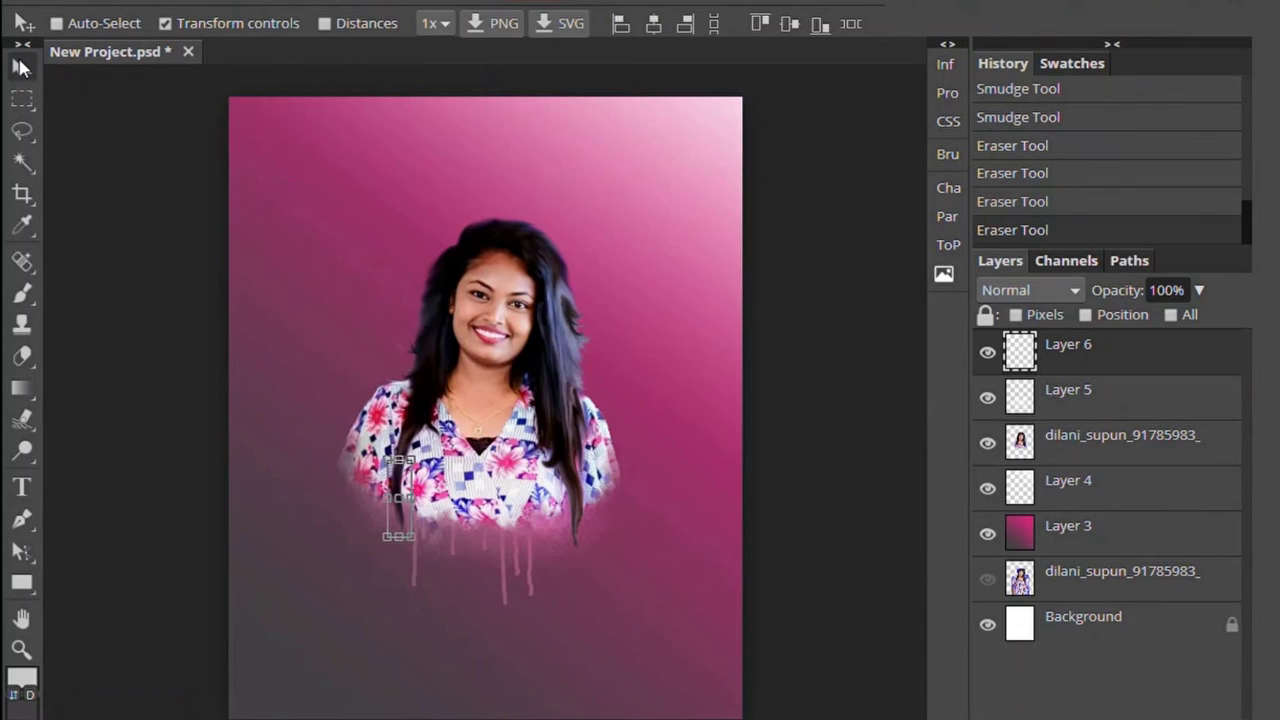
key("ctrl+shift+n")
- Stamp three pink clouds on the background with a 2500 px cloud splatter brush
left_click(22, 226)
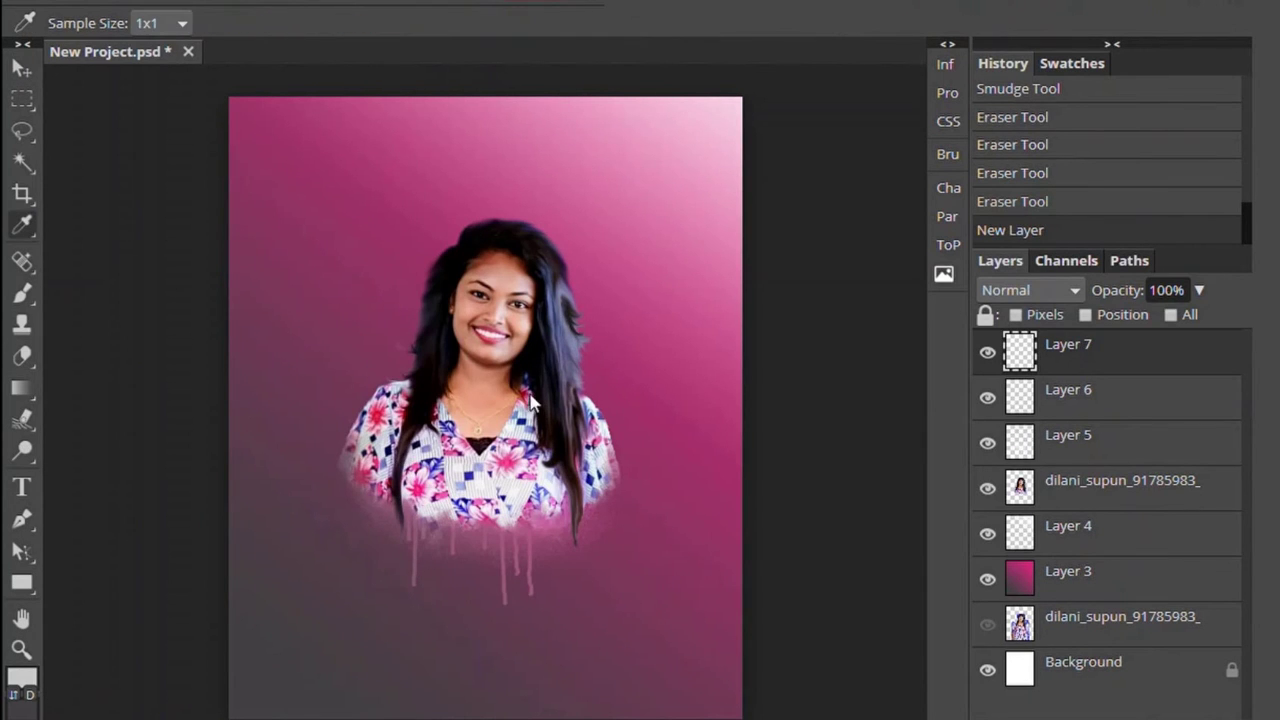
left_click(22, 292)
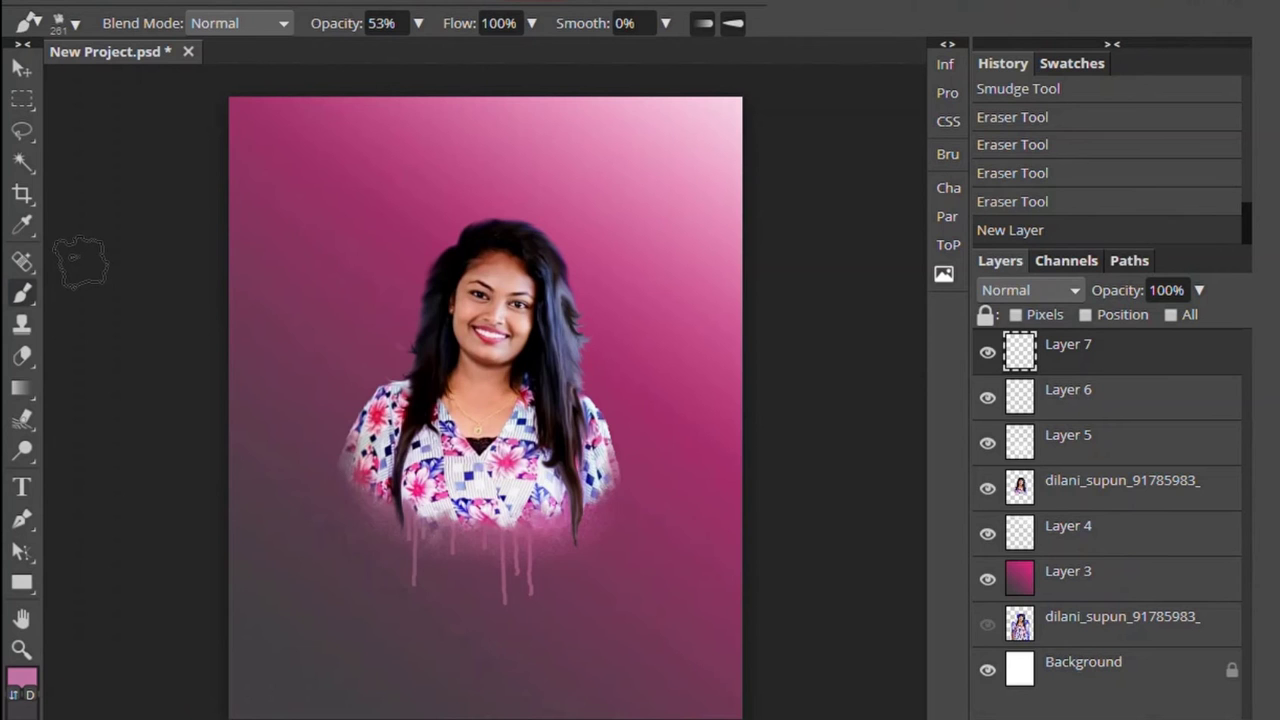
left_click(68, 22)
scroll(212, 200, "down", 3)
left_click(206, 222)
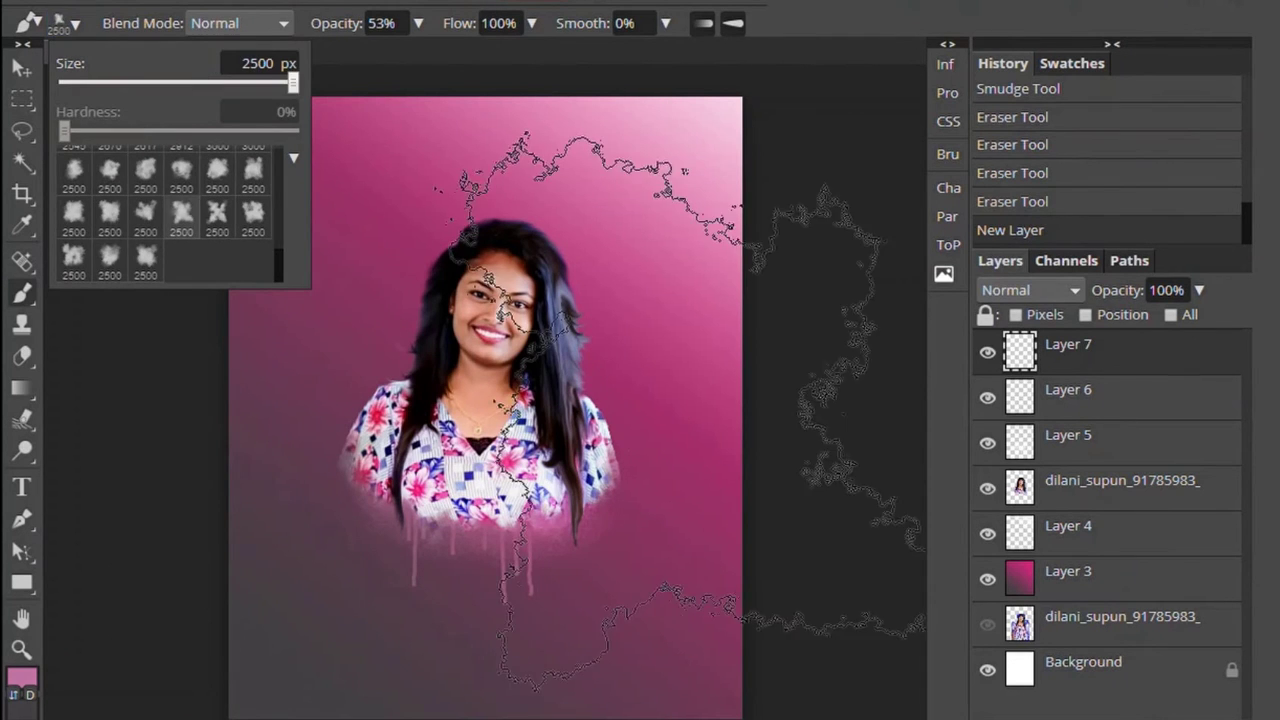
left_click(678, 410)
left_click(760, 380)
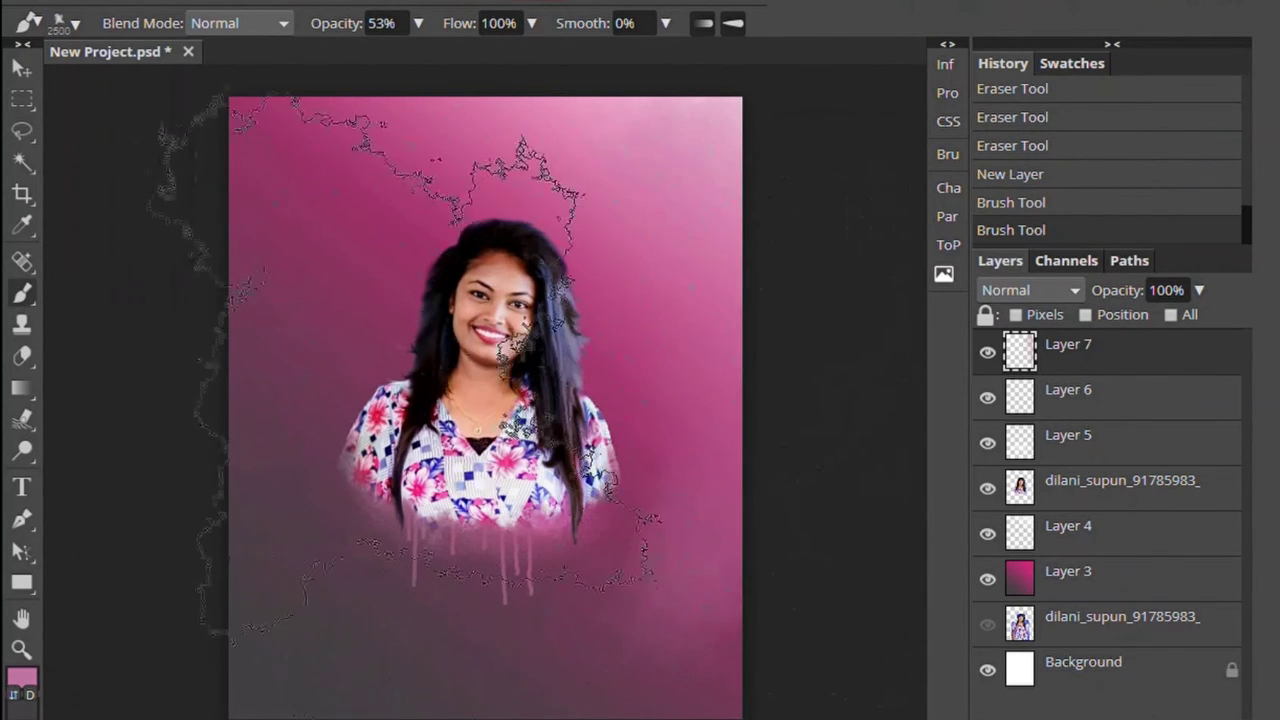
left_click(405, 365)
- Revert the layer reorder and extra strokes in History, keeping one soft 53% pink cloud stroke
left_click(1085, 440)
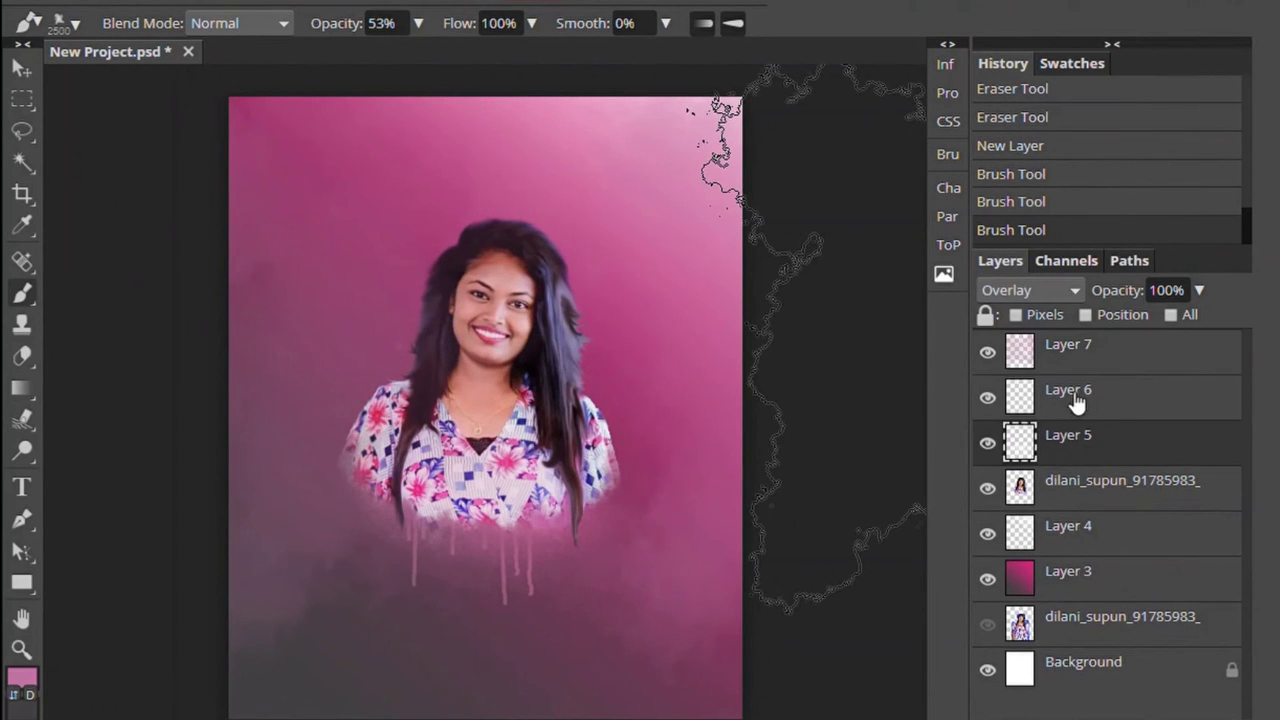
left_click_drag(1068, 350, 1071, 471)
left_click(1040, 201)
left_click(998, 145)
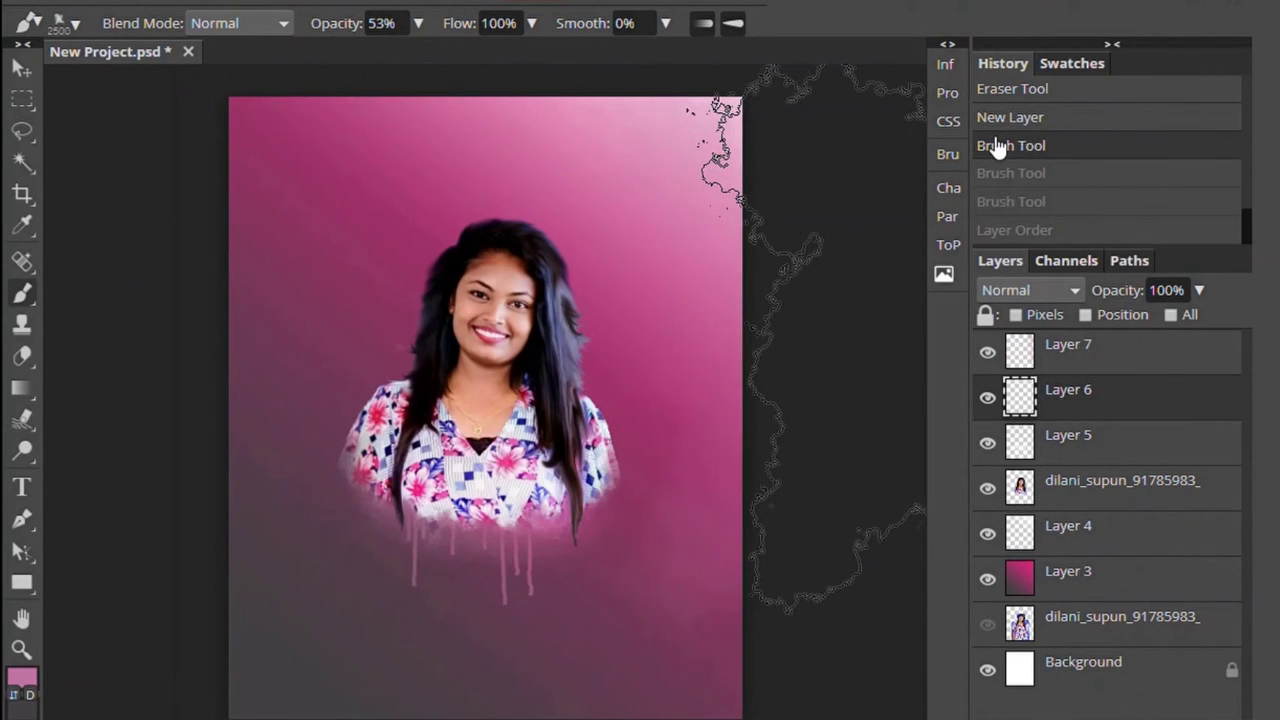
left_click(700, 560)
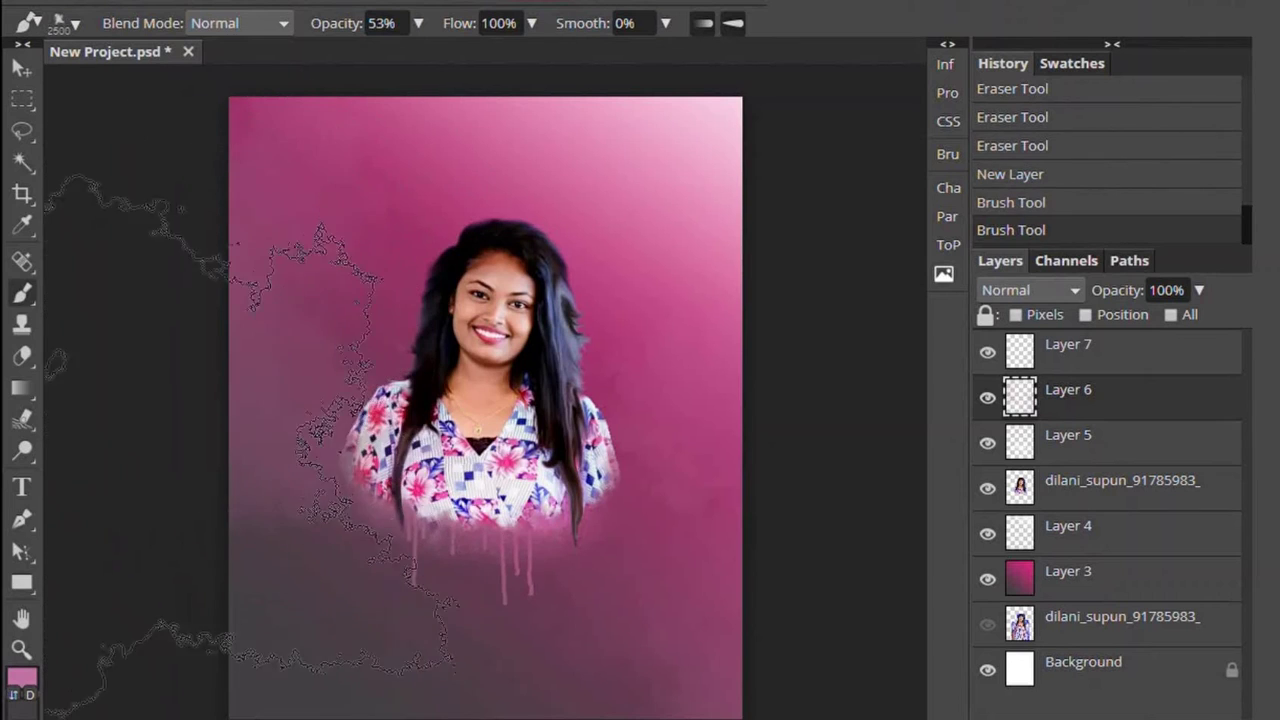
key("ctrl+minus")
left_click(1043, 204)
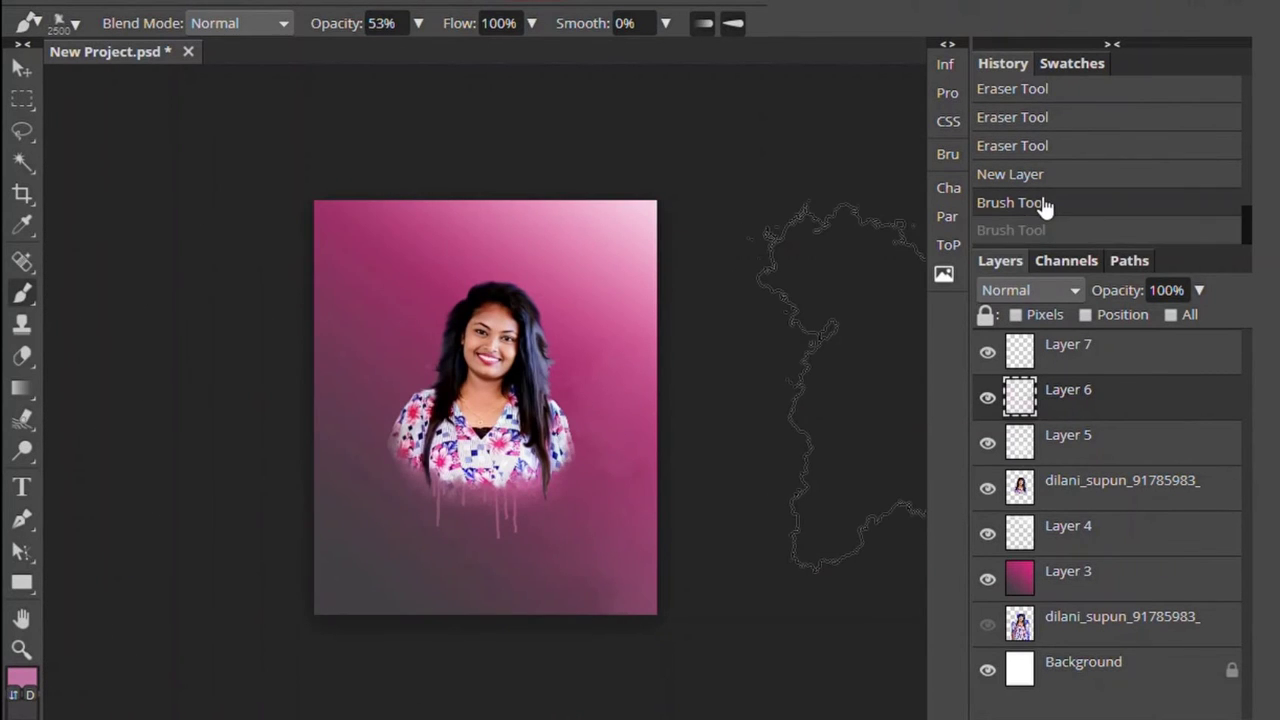
- Stretch the new Layer 8 haze taller and warp its bottom-right corner outward and up
key("ctrl+t")
left_click_drag(406, 201, 406, 127)
left_click_drag(406, 615, 406, 666)
left_click(872, 23)
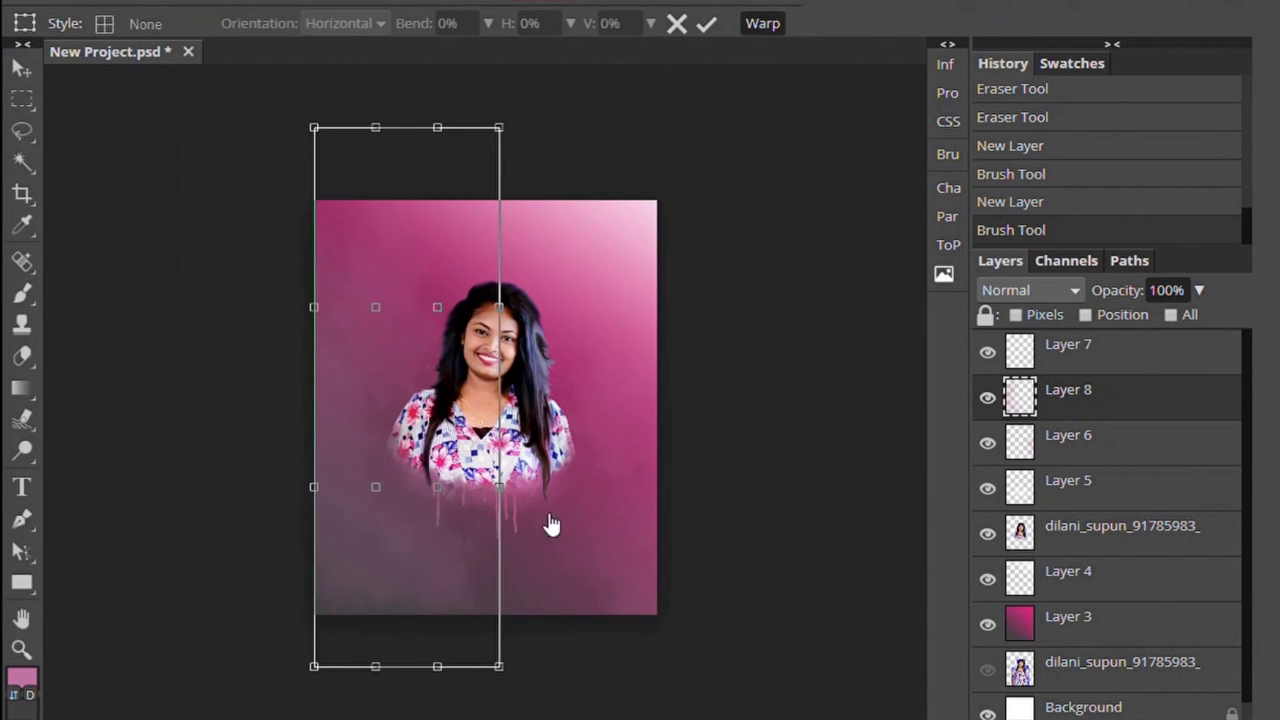
mouse_move(609, 629)
left_mouse_down()
mouse_move(680, 587)
mouse_move(736, 650)
left_mouse_up()
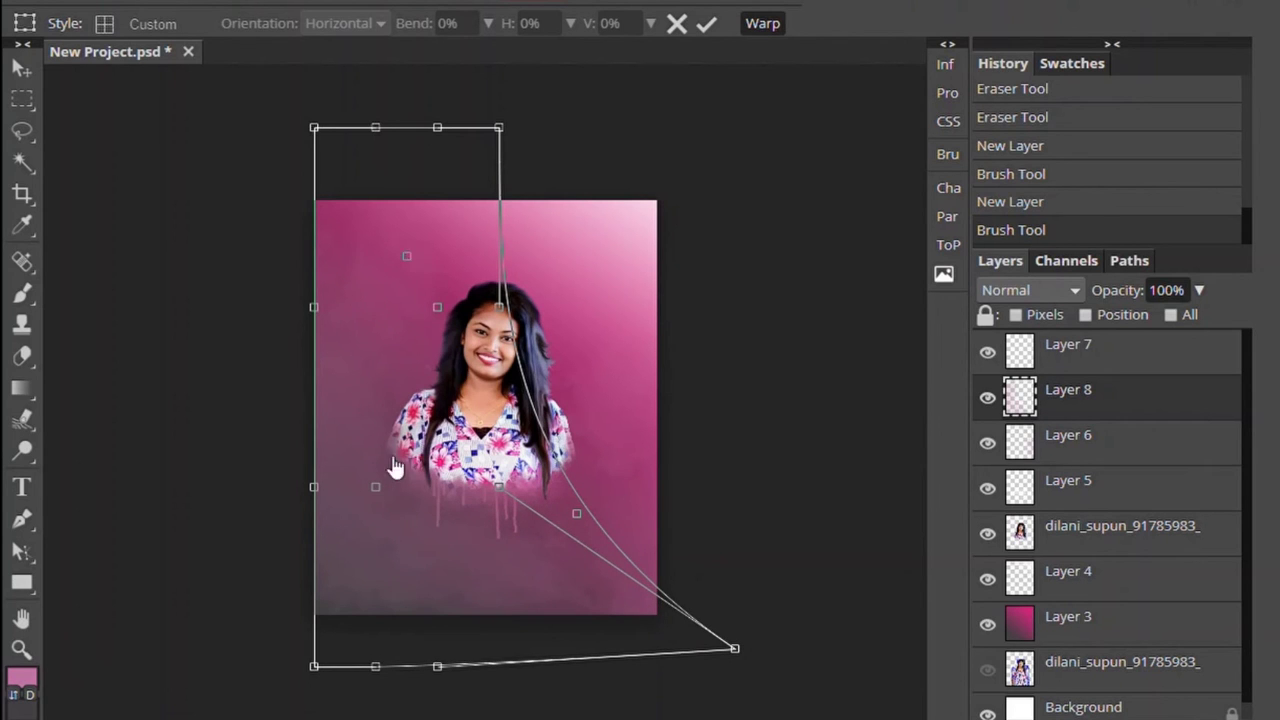
key("Return")
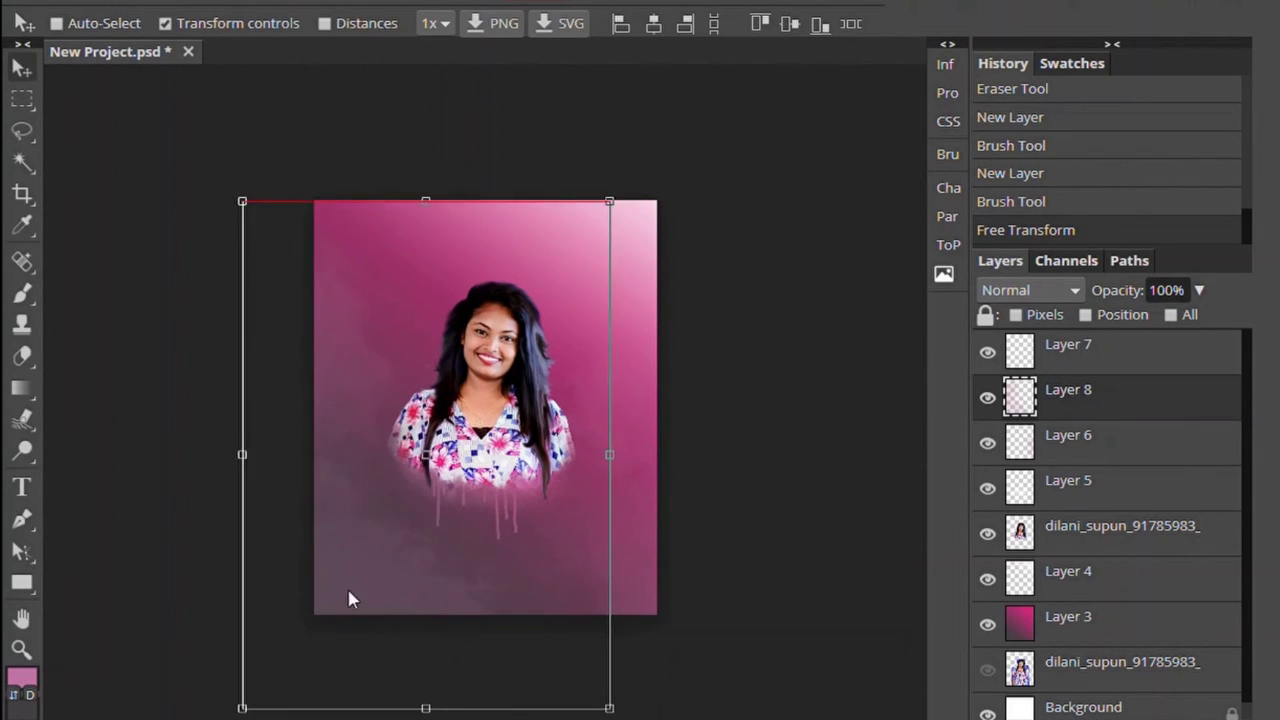
- Shift the warped haze lower and rotate it with Free Transform
mouse_move(387, 574)
left_mouse_down()
mouse_move(450, 637)
mouse_move(425, 637)
left_mouse_up()
key("ctrl+t")
key("Return")
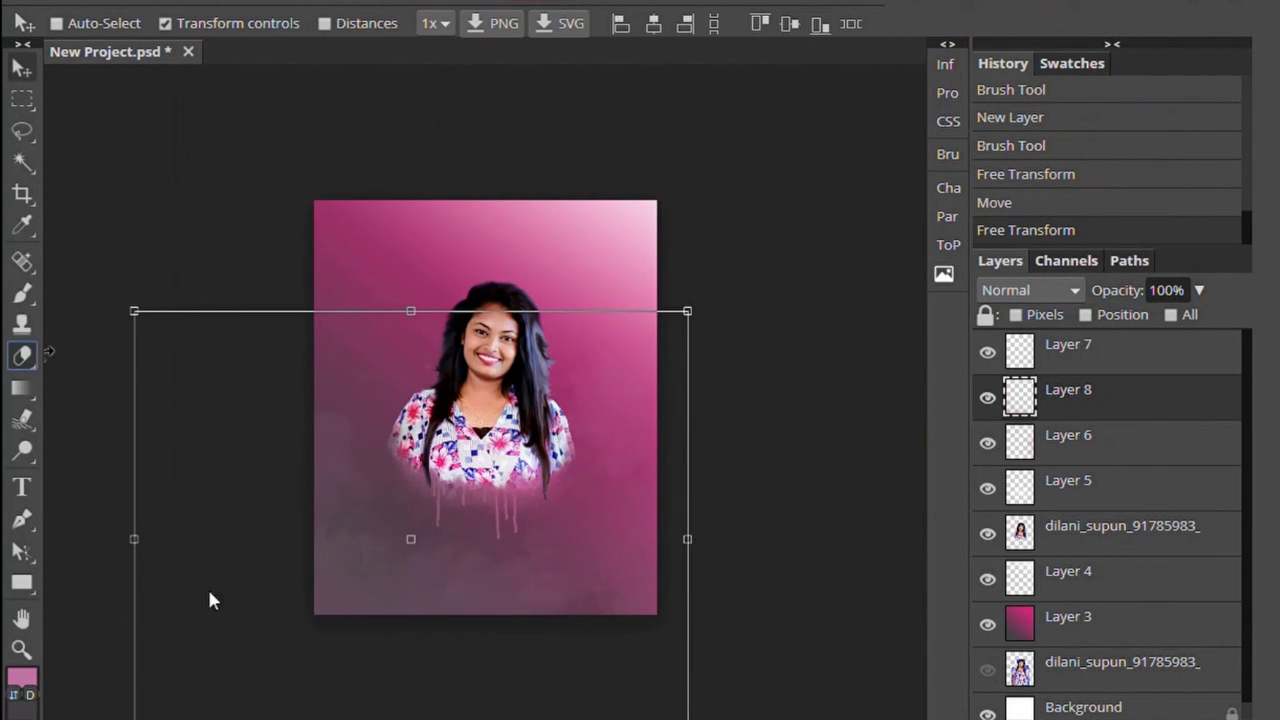
key("e")
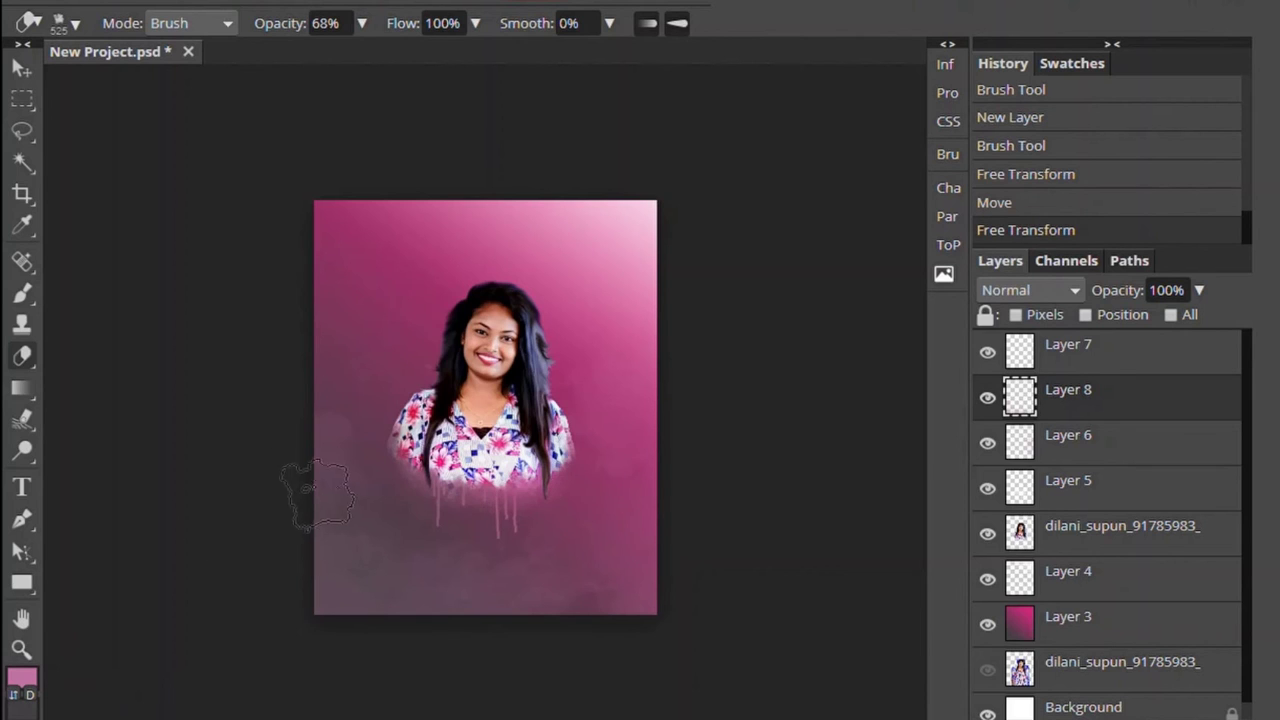
- Softly erase haze on the left side with the Eraser at 24% opacity
left_click_drag(390, 600, 495, 605)
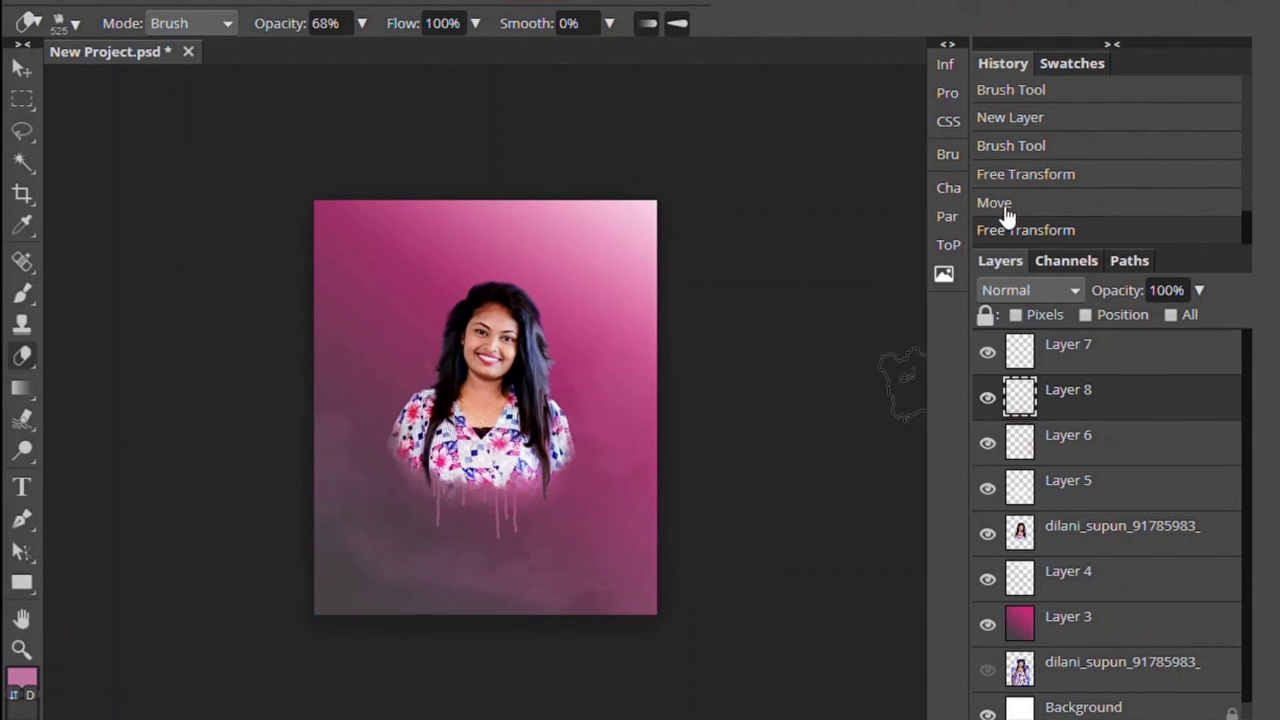
key("ctrl+z")
left_click(361, 23)
left_click_drag(337, 51, 286, 51)
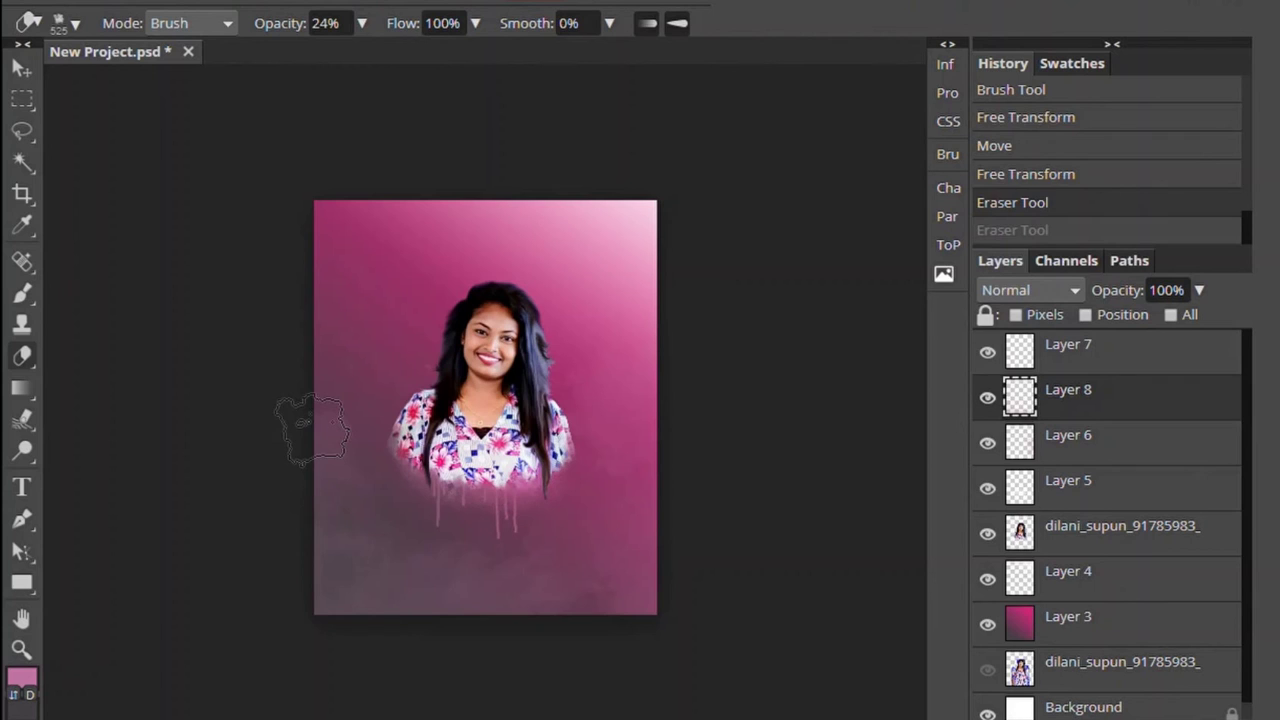
left_click_drag(312, 428, 289, 527)
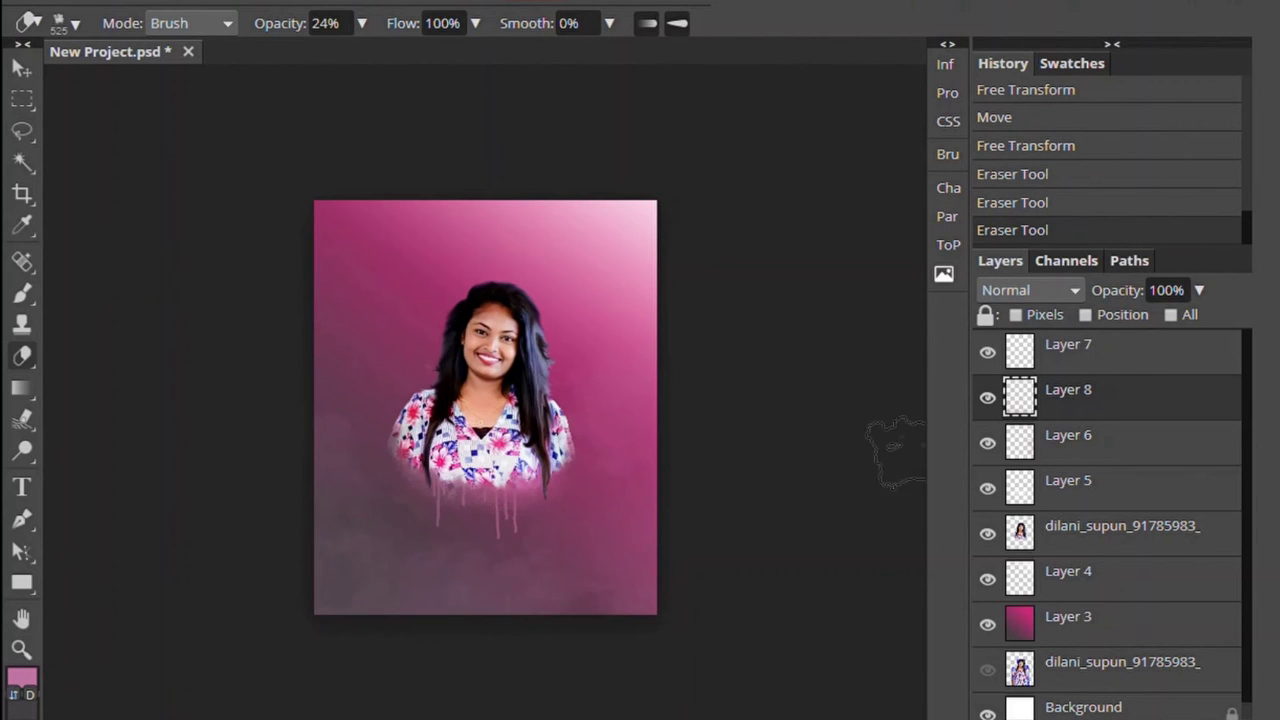
- Try a light grey haze brush stroke over the portrait, then revert it in History
left_click(30, 298)
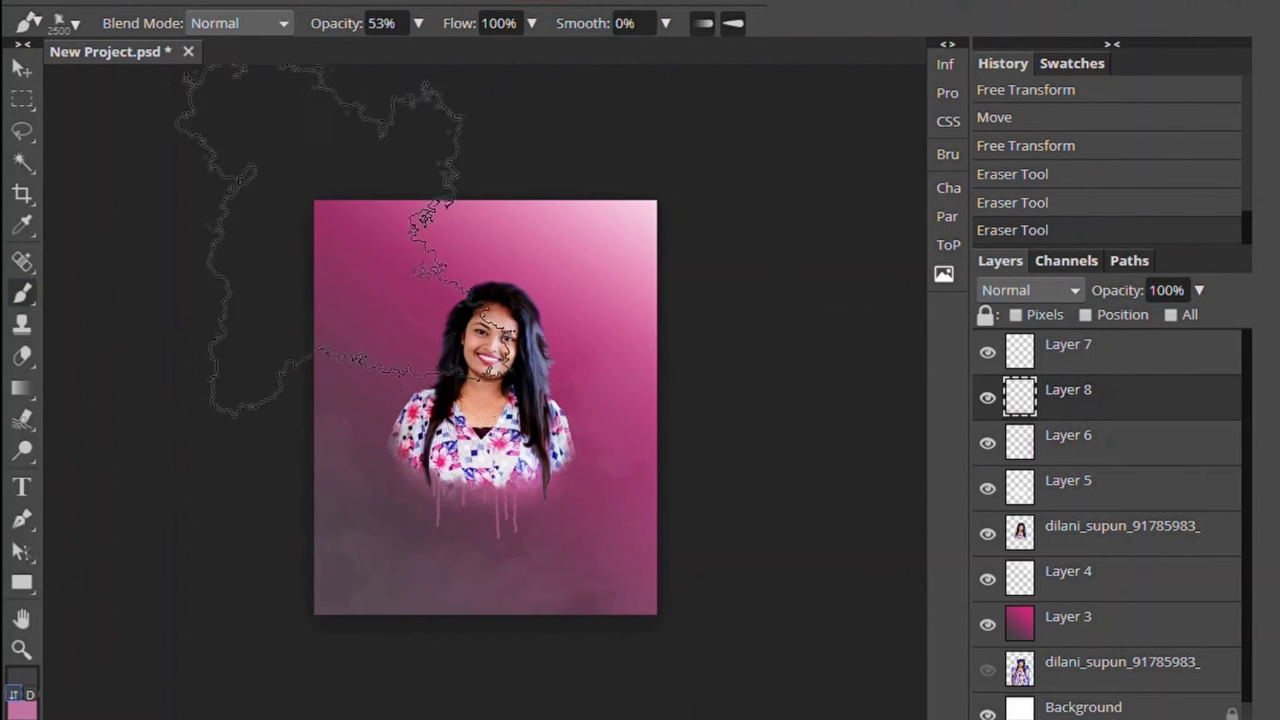
left_click(155, 420)
key("ctrl+z")
left_click(20, 679)
left_click(206, 331)
left_click(577, 426)
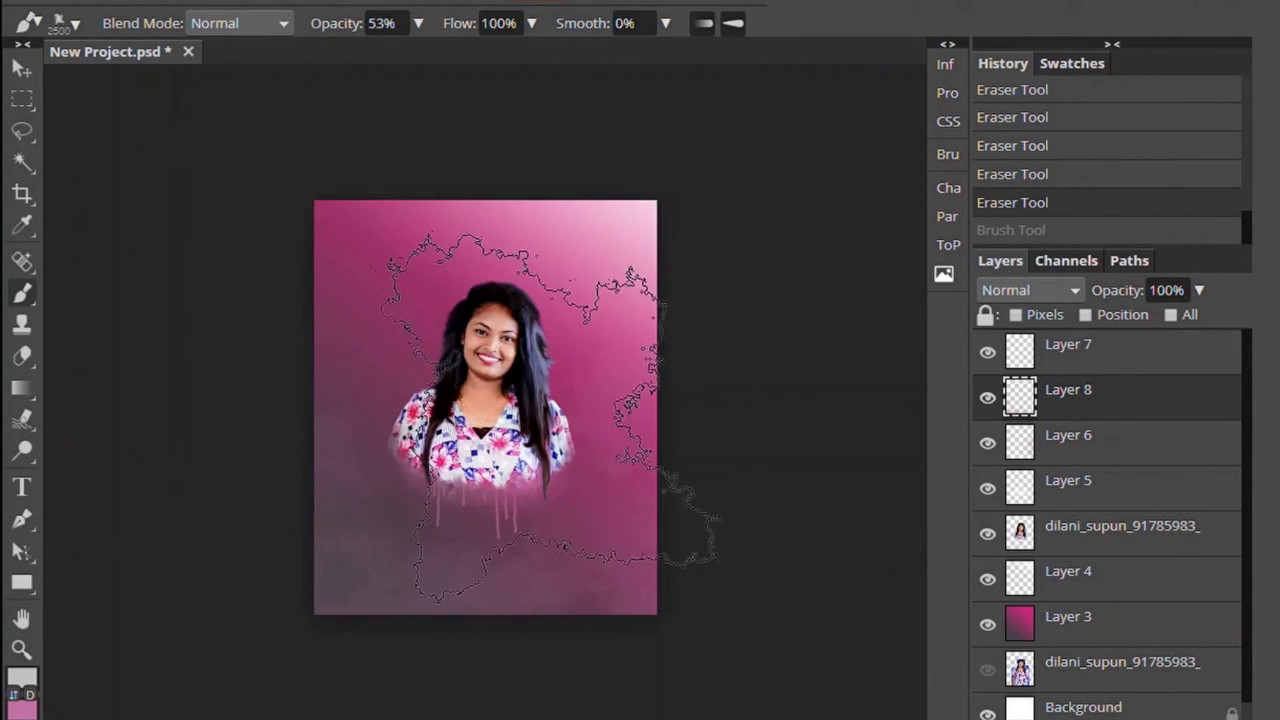
left_click_drag(400, 330, 340, 260)
left_click(1040, 205)
- Duplicate Layer 8 and move the copy upward with Free Transform
key("ctrl+j")
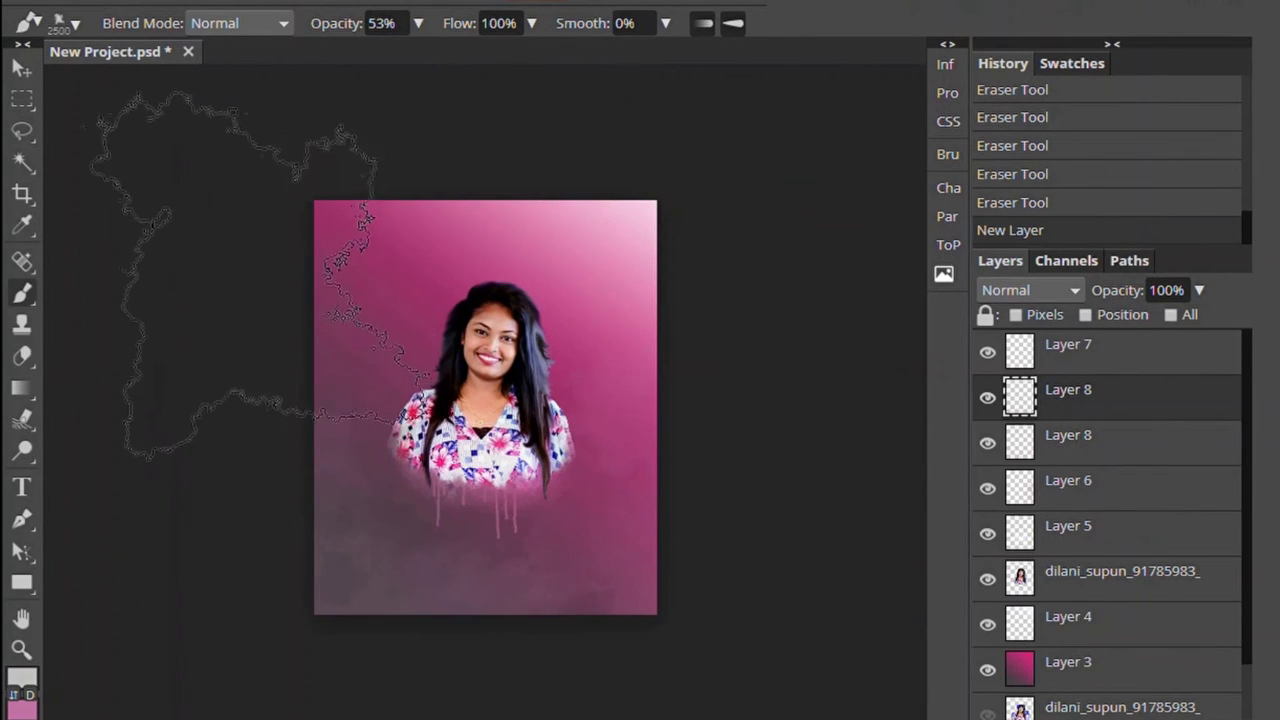
key("ctrl+t")
left_click_drag(400, 300, 379, 205)
- Stretch the copied haze taller and wider and rotate it steeply across the canvas
left_click_drag(337, 405, 346, 551)
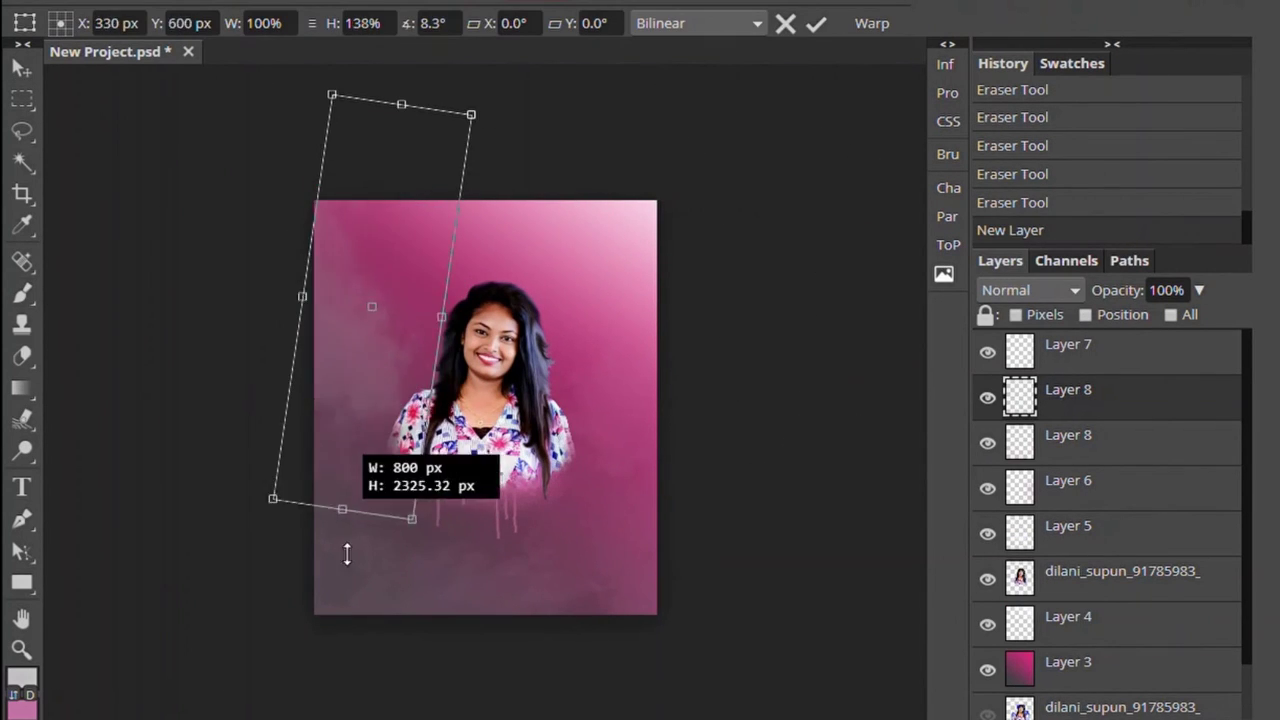
left_click_drag(395, 100, 405, 80)
left_click_drag(425, 331, 600, 360)
mouse_move(571, 86)
left_mouse_down()
mouse_move(700, 243)
mouse_move(700, 265)
left_mouse_up()
mouse_move(470, 357)
left_mouse_down()
mouse_move(492, 410)
mouse_move(486, 373)
left_mouse_up()
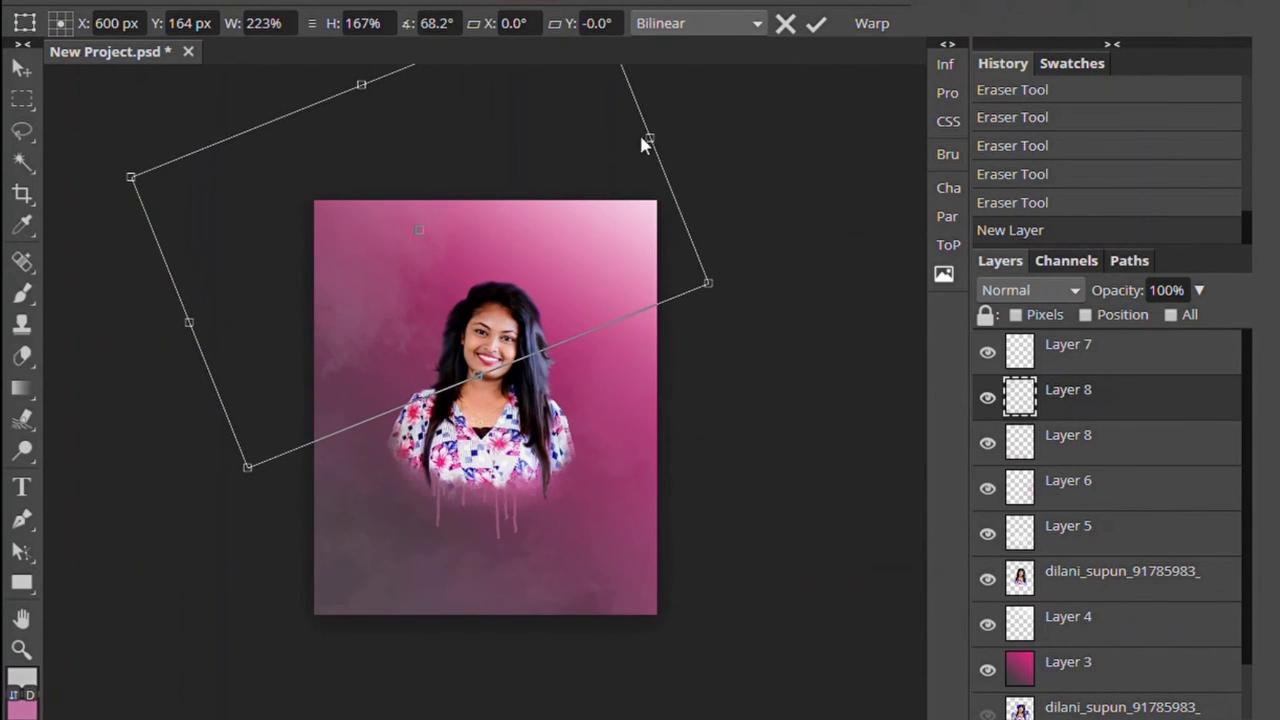
mouse_move(645, 135)
left_mouse_down()
mouse_move(890, 88)
mouse_move(609, 229)
left_mouse_up()
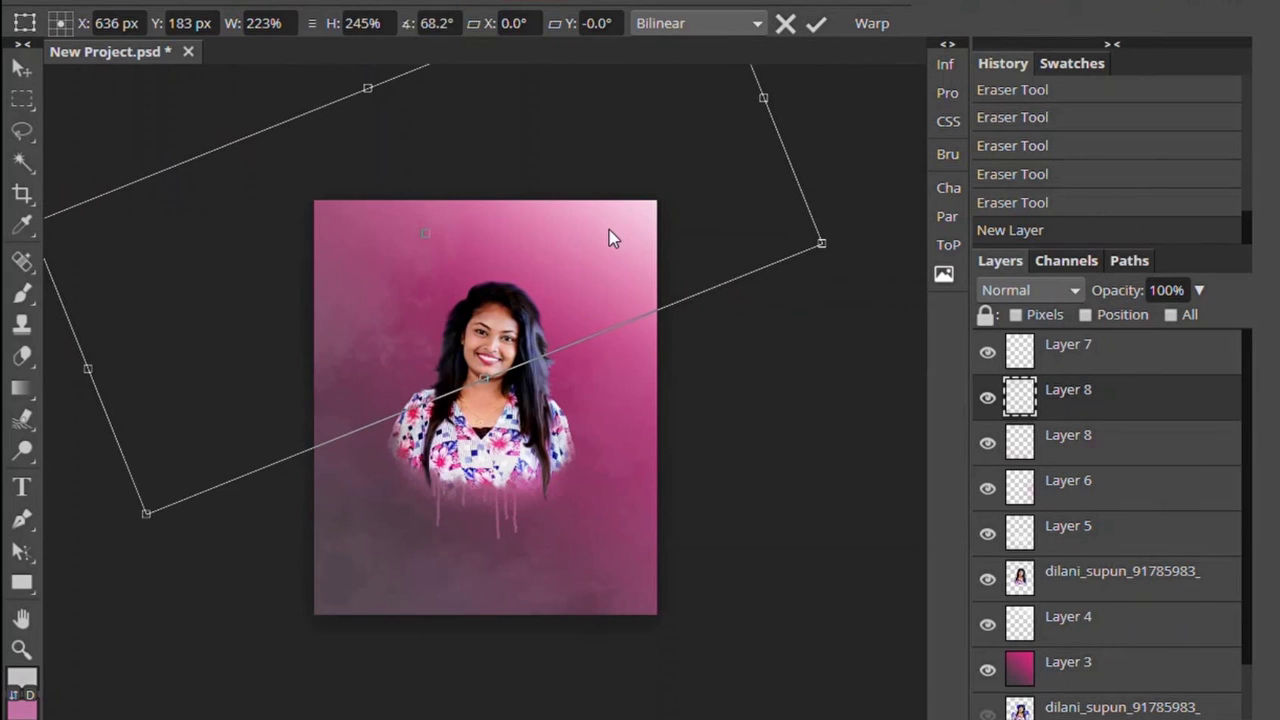
key("Return")
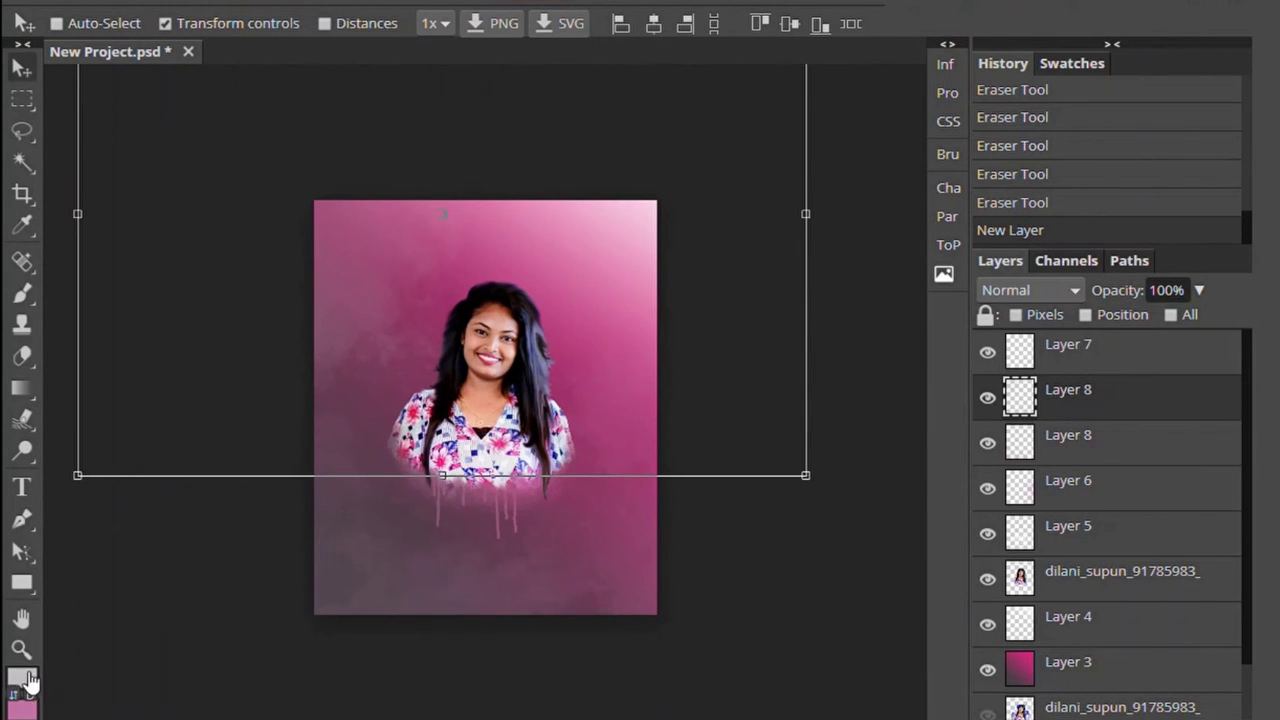
- Pick a pink foreground colour and duplicate the haze into a third Layer 8
left_click(22, 678)
double_click(634, 410)
key("ctrl+t")
key("b")
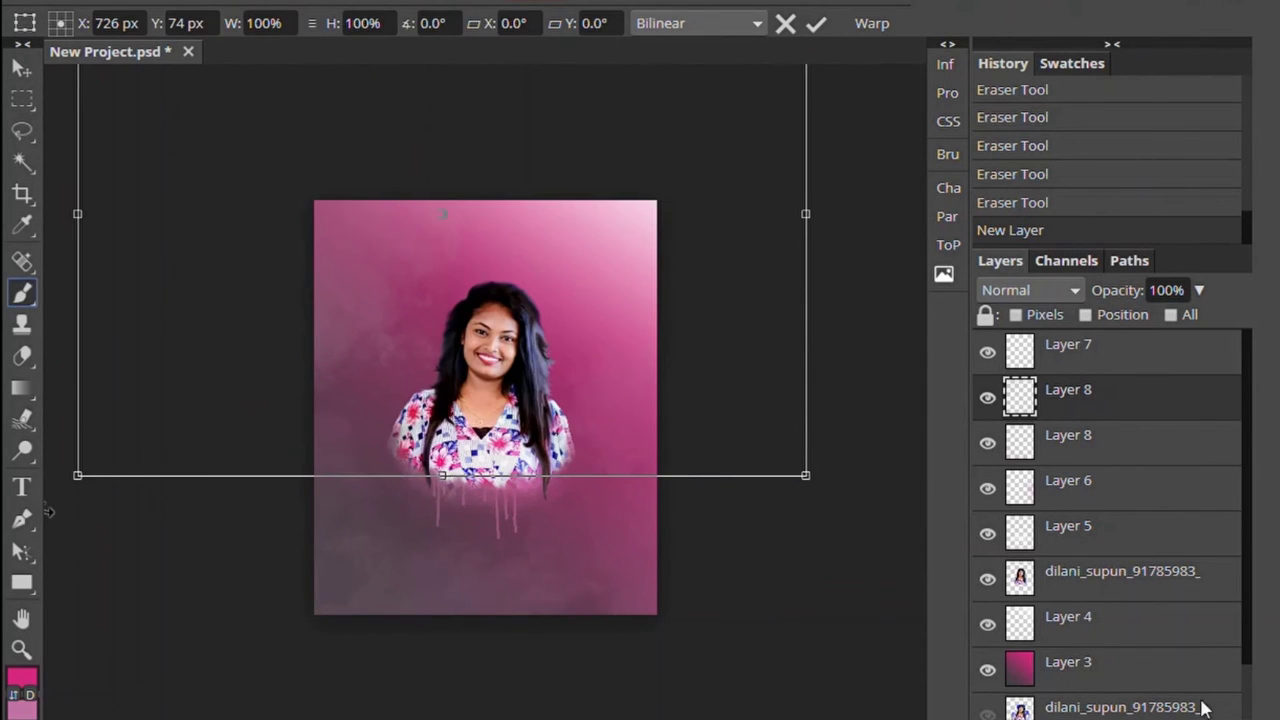
key("ctrl+j")
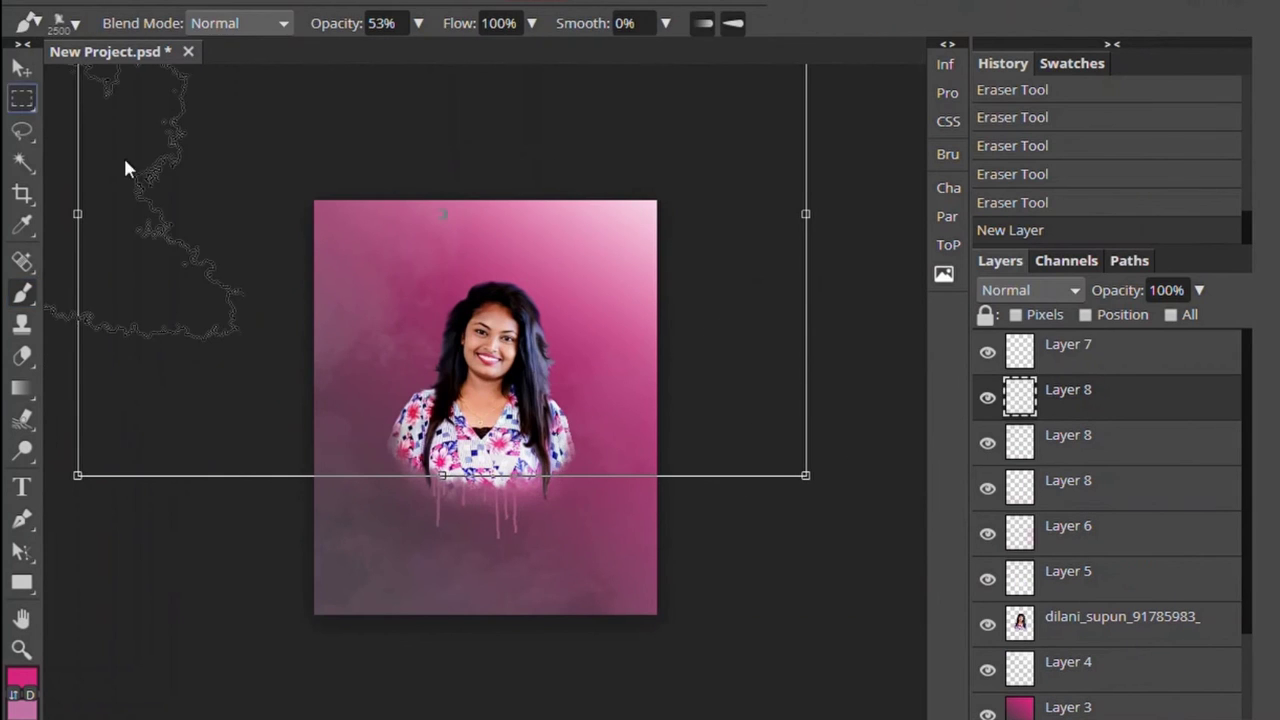
key("v")
key("b")
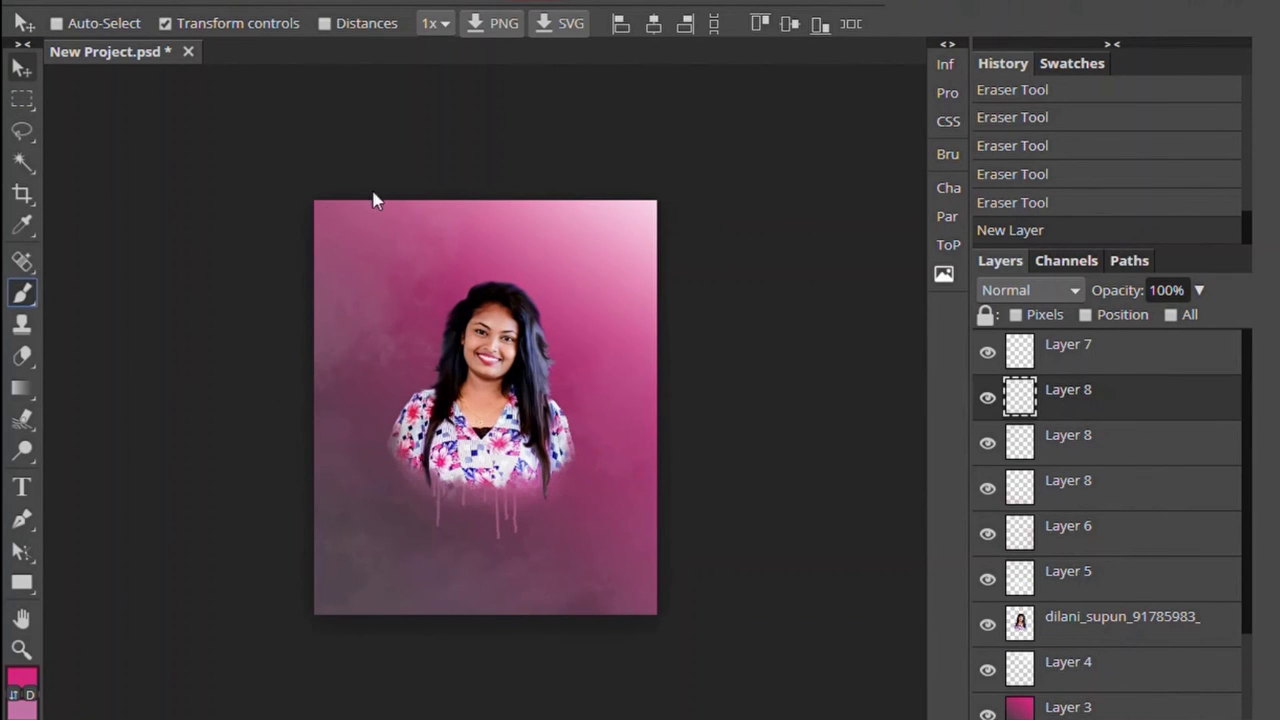
- Paint dark grey smoky haze at 34% brush opacity across the top right
left_click(33, 684)
left_click(204, 366)
left_click(574, 427)
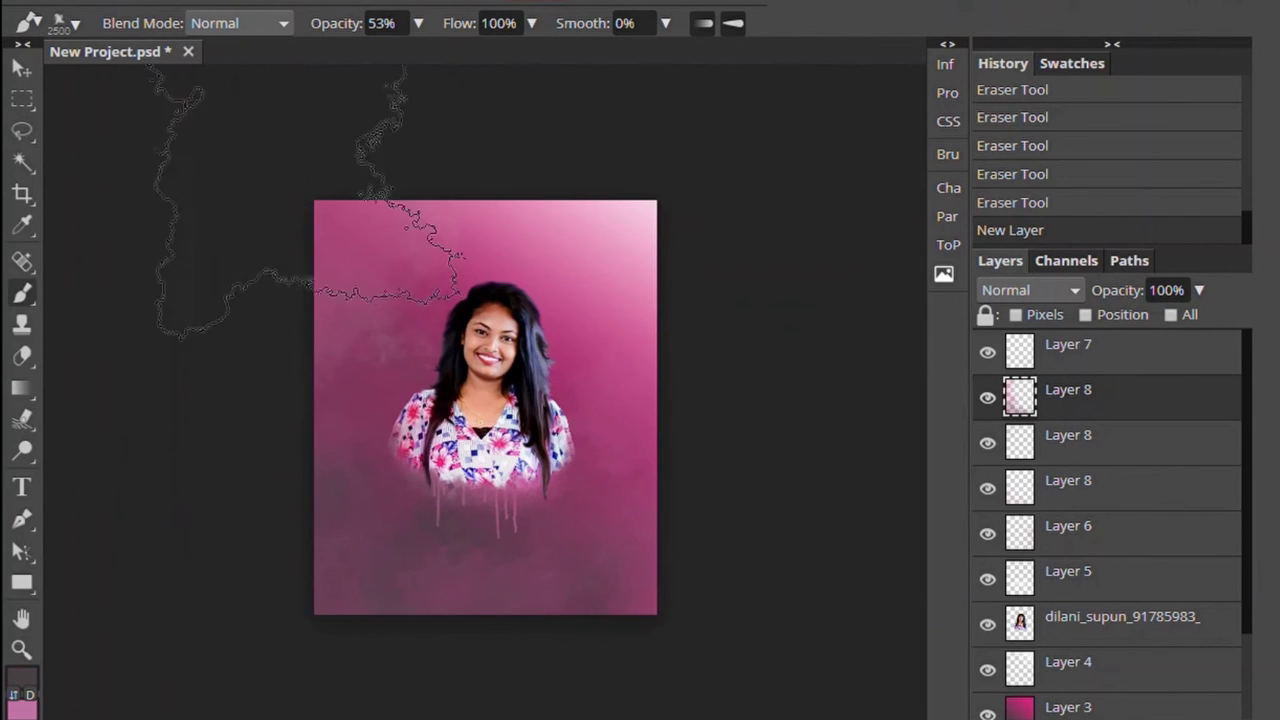
left_click_drag(414, 170, 830, 170)
key("ctrl+z")
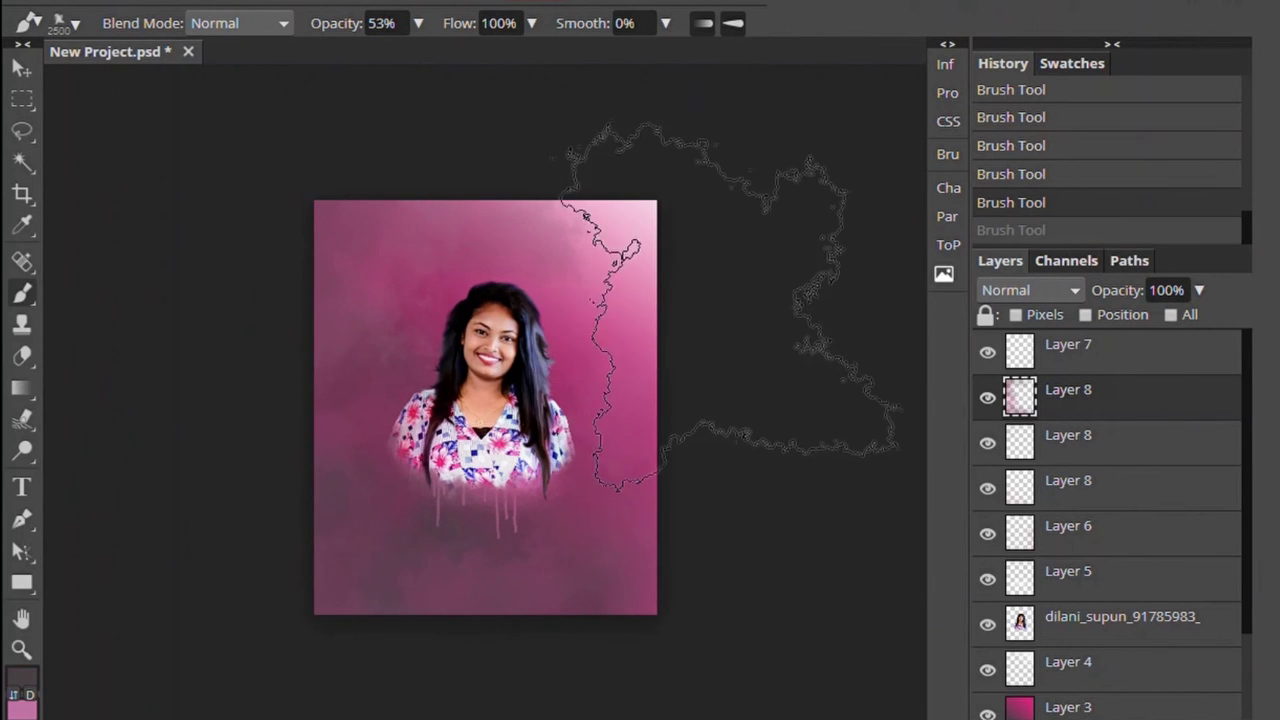
left_click(418, 23)
left_click_drag(377, 51, 344, 51)
left_click(720, 290)
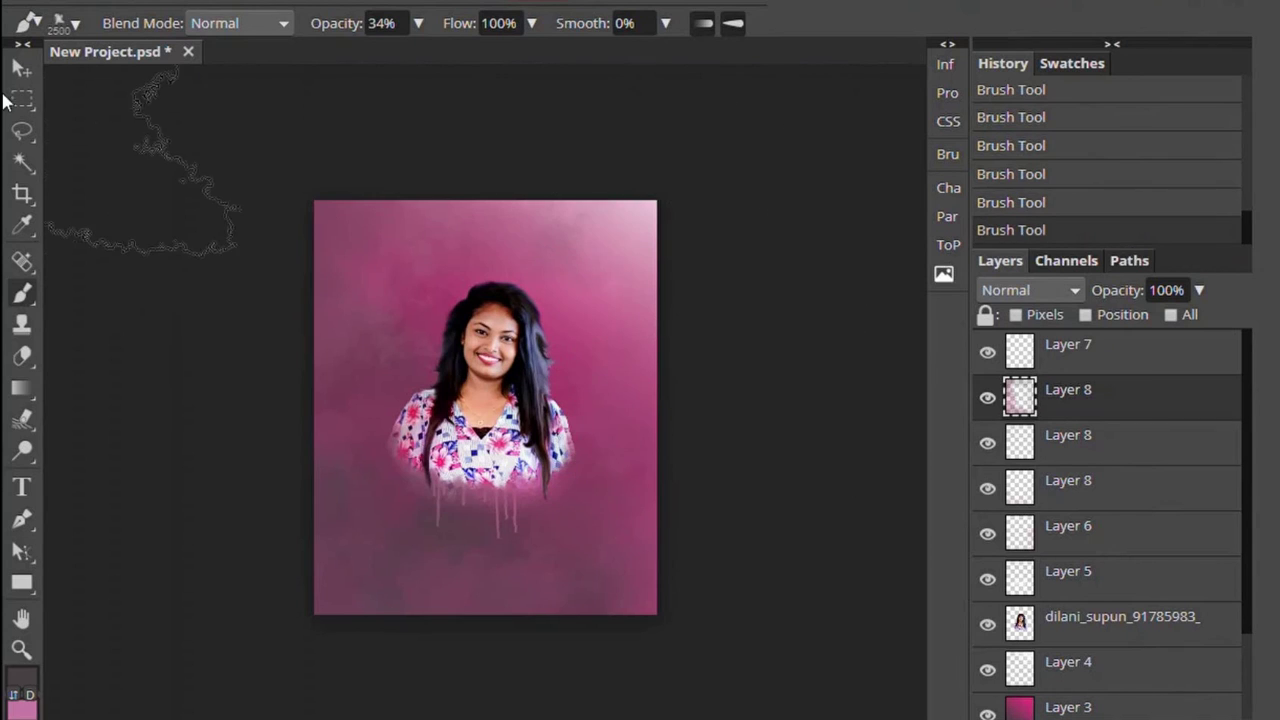
key("ctrl+z")
key("ctrl+shift+z")
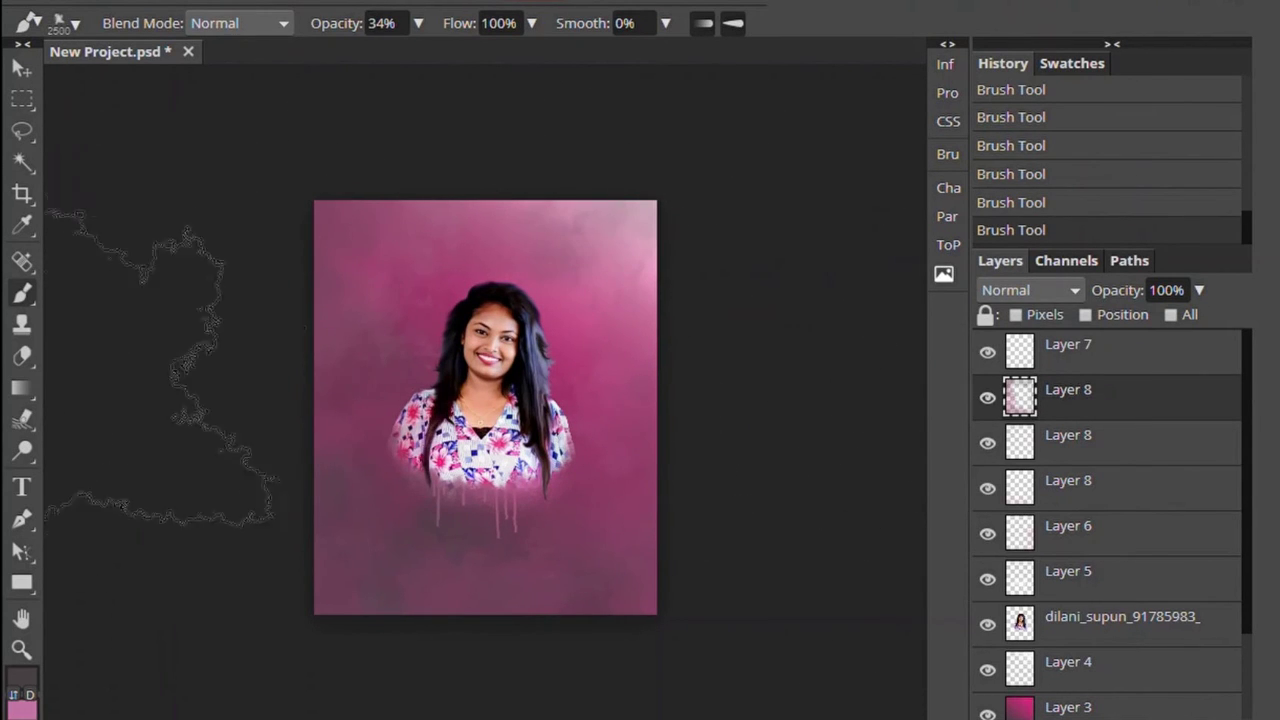
- Set the foreground colour to white
left_click(14, 694)
left_click(22, 708)
left_click(577, 426)
- Paint soft white cloud brush strokes along the bottom at 59% flow
left_click(65, 22)
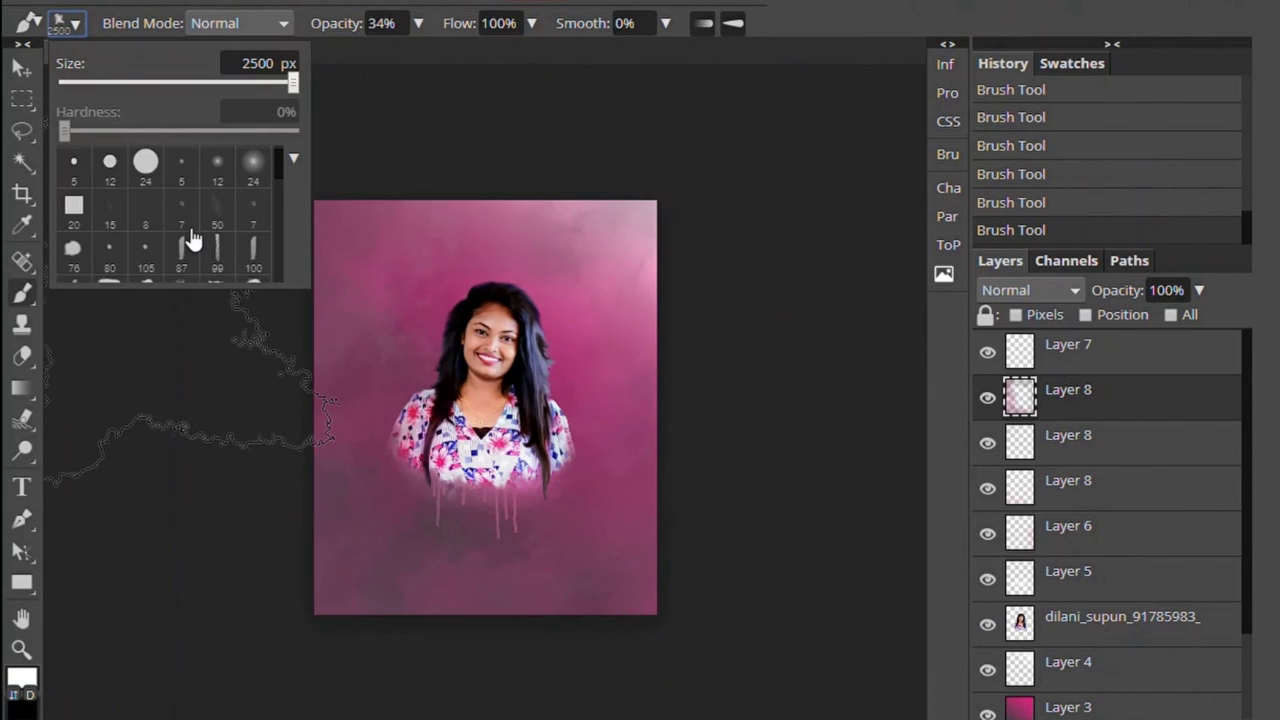
scroll(220, 250, "down", 5)
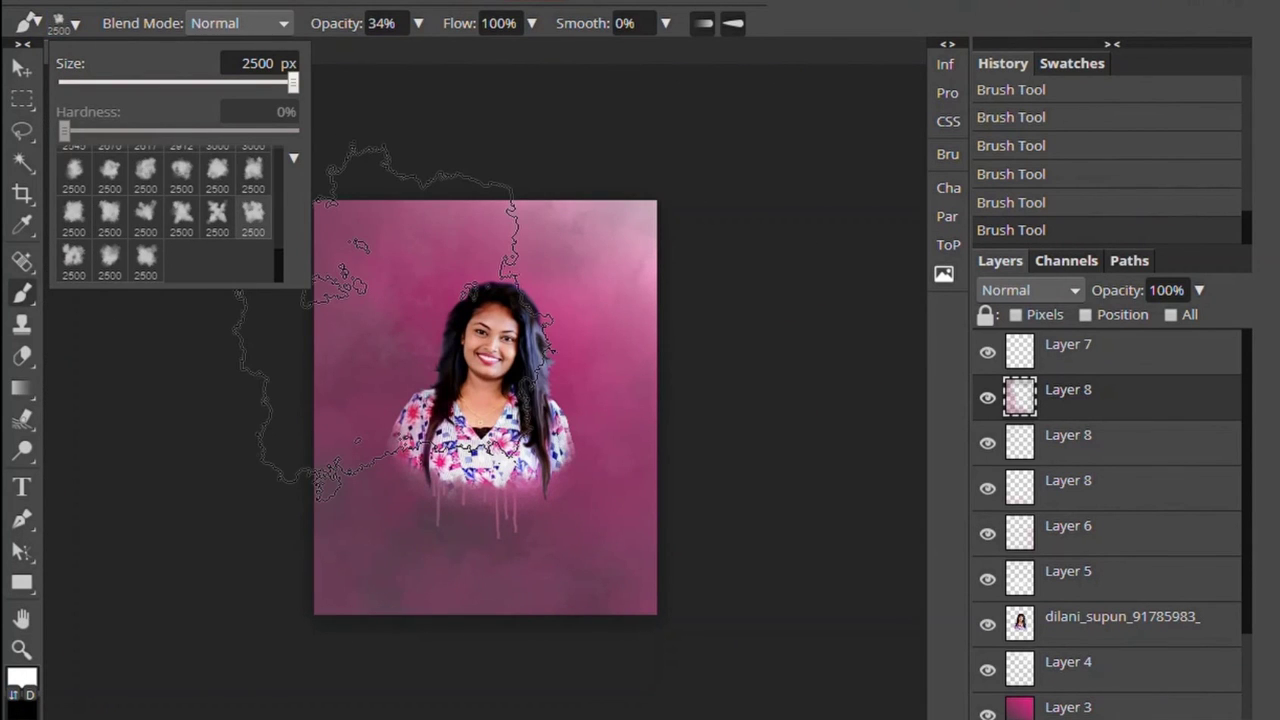
left_click_drag(376, 650, 918, 545)
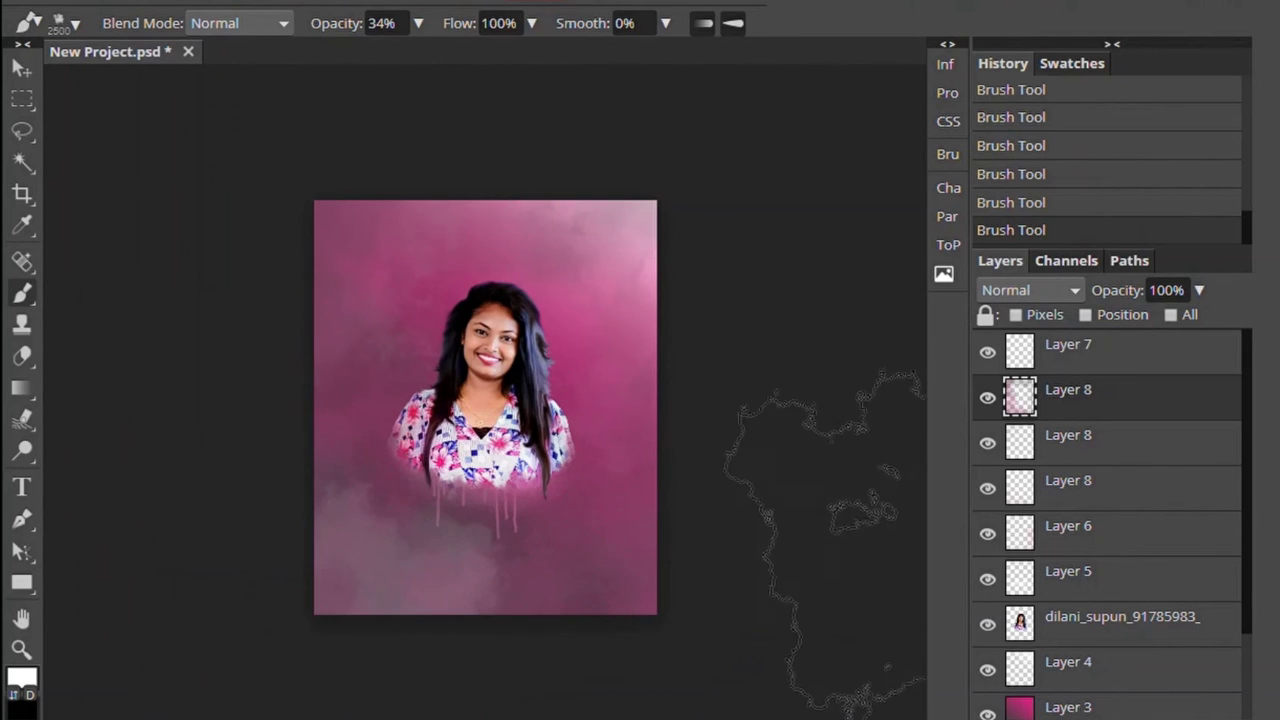
left_click(1045, 204)
mouse_move(531, 23)
left_mouse_down()
mouse_move(490, 66)
mouse_move(503, 58)
left_mouse_up()
left_click_drag(250, 620, 600, 650)
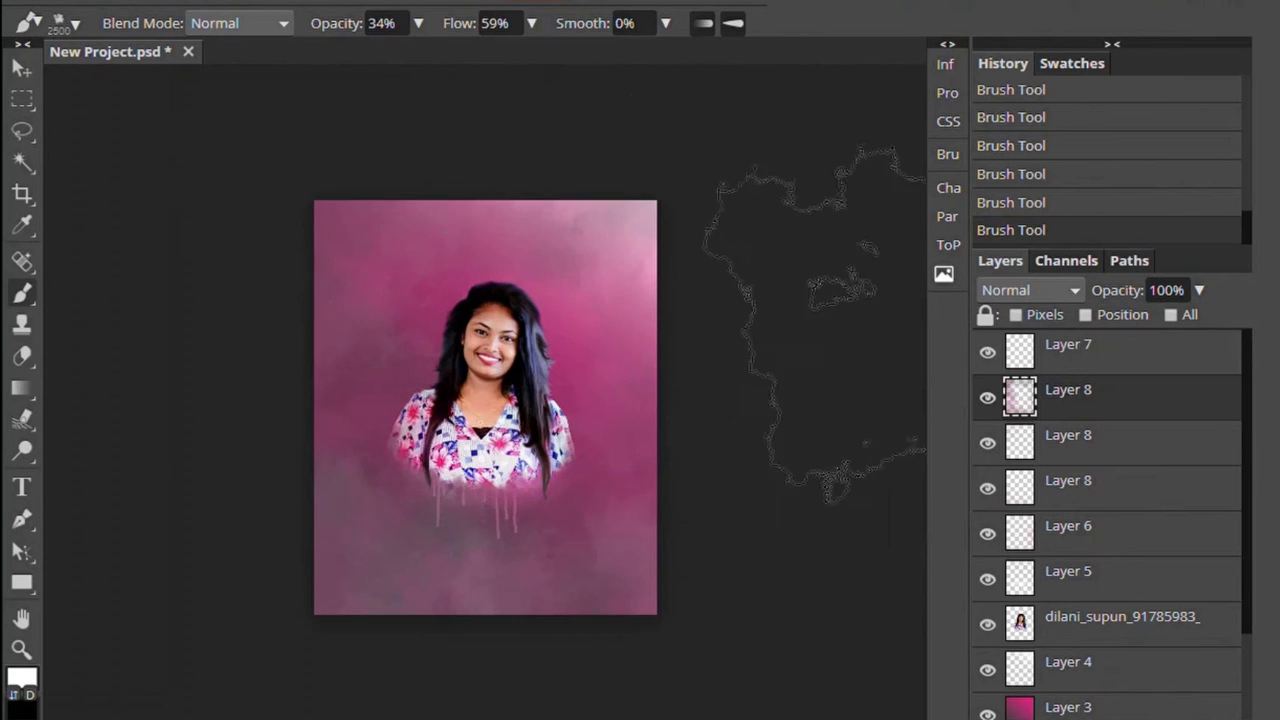
- Stretch the cloud layer to fill the canvas, then add a new empty layer on top
key("v")
left_click_drag(485, 614, 485, 684)
mouse_move(485, 202)
left_mouse_down()
mouse_move(488, 220)
mouse_move(486, 190)
left_mouse_up()
left_click(816, 23)
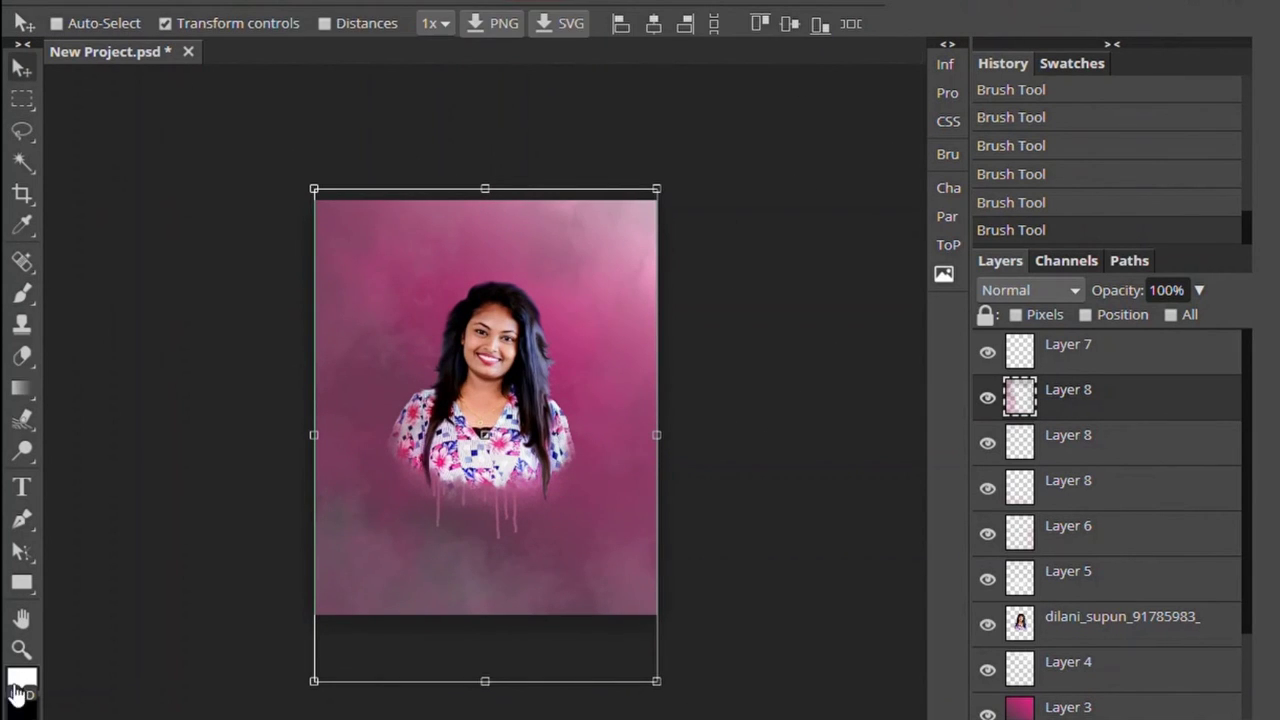
left_click(22, 355)
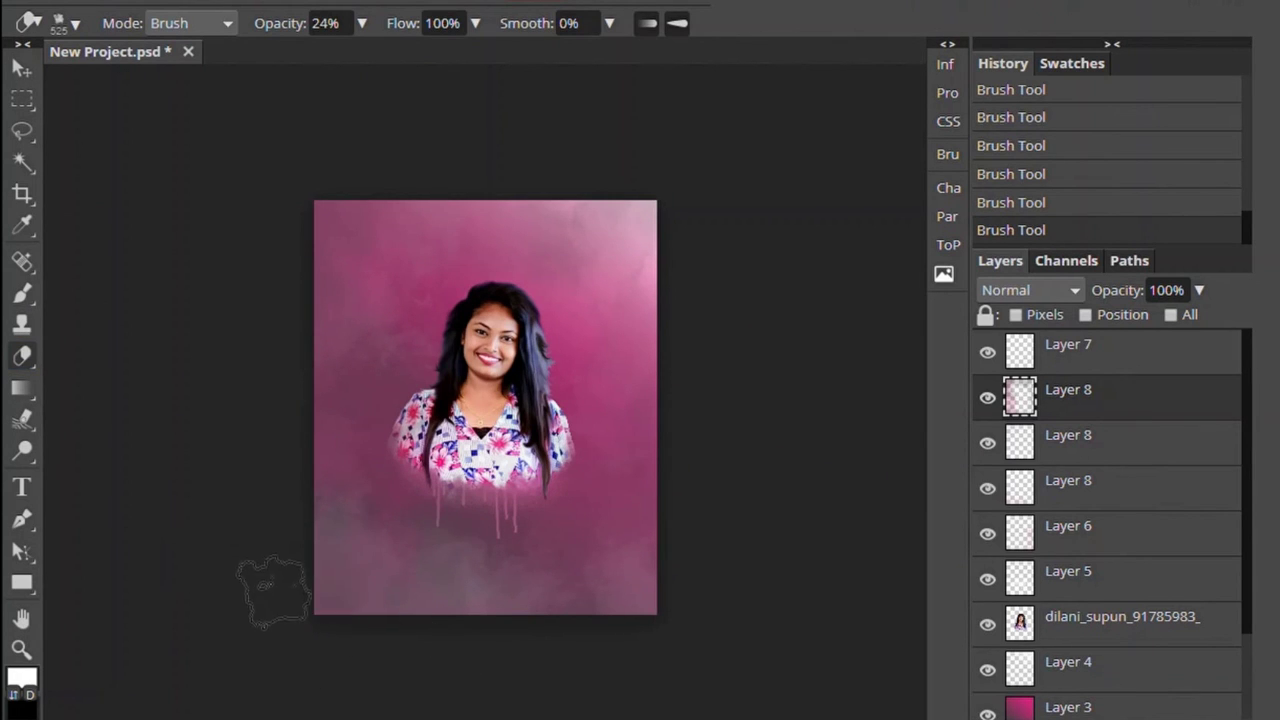
key("ctrl+shift+n")
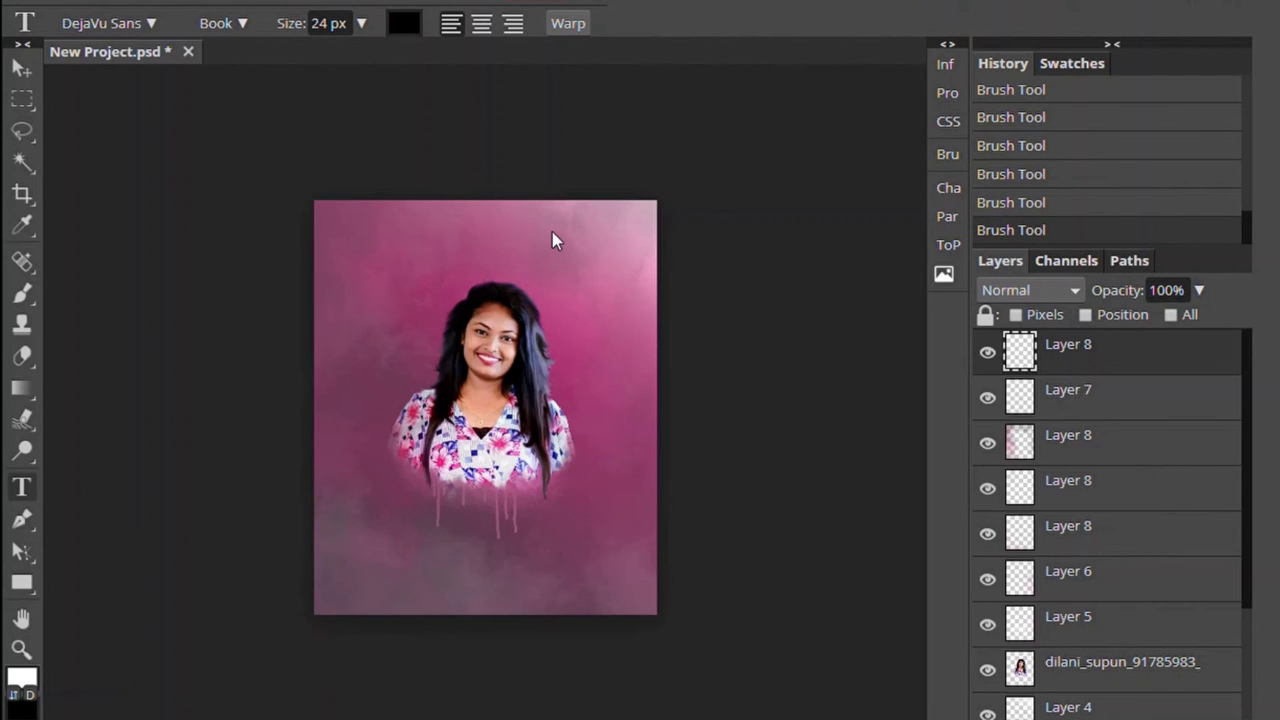
- Type 'Dilani' as a 95 px white text layer
left_click(566, 268)
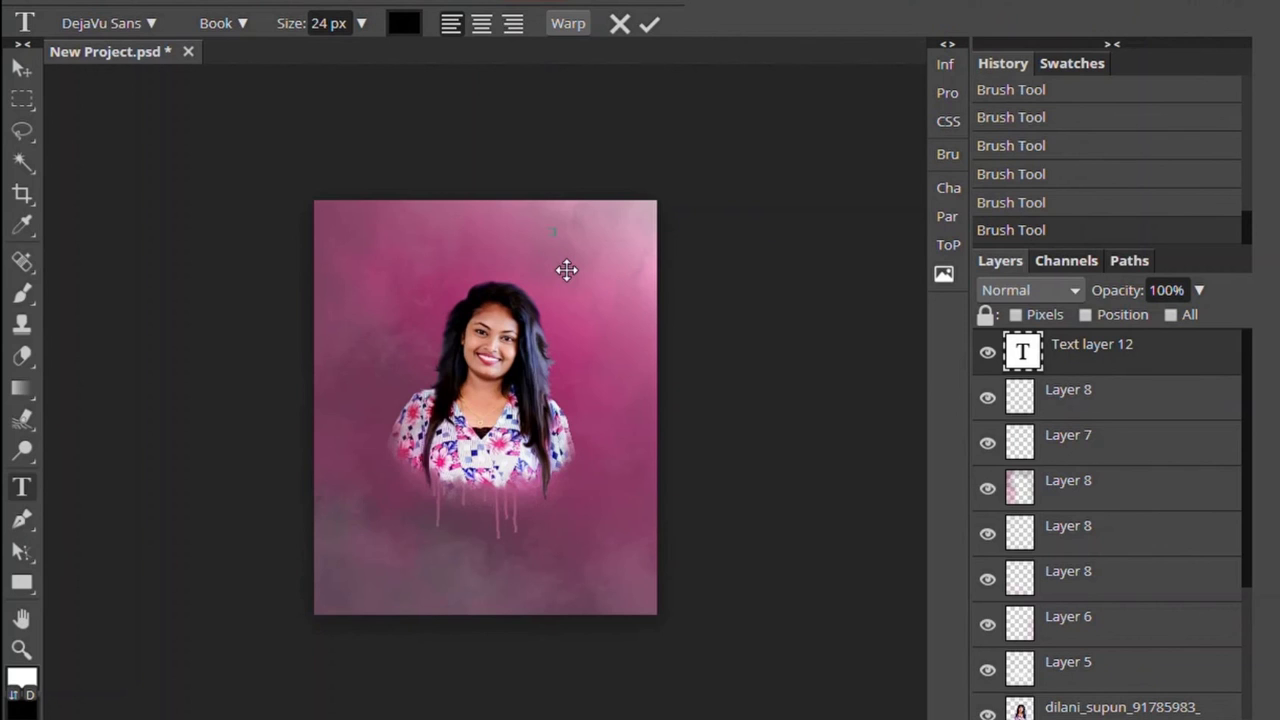
left_click(361, 23)
left_click_drag(323, 51, 345, 51)
type("Dilani")
left_click(648, 23)
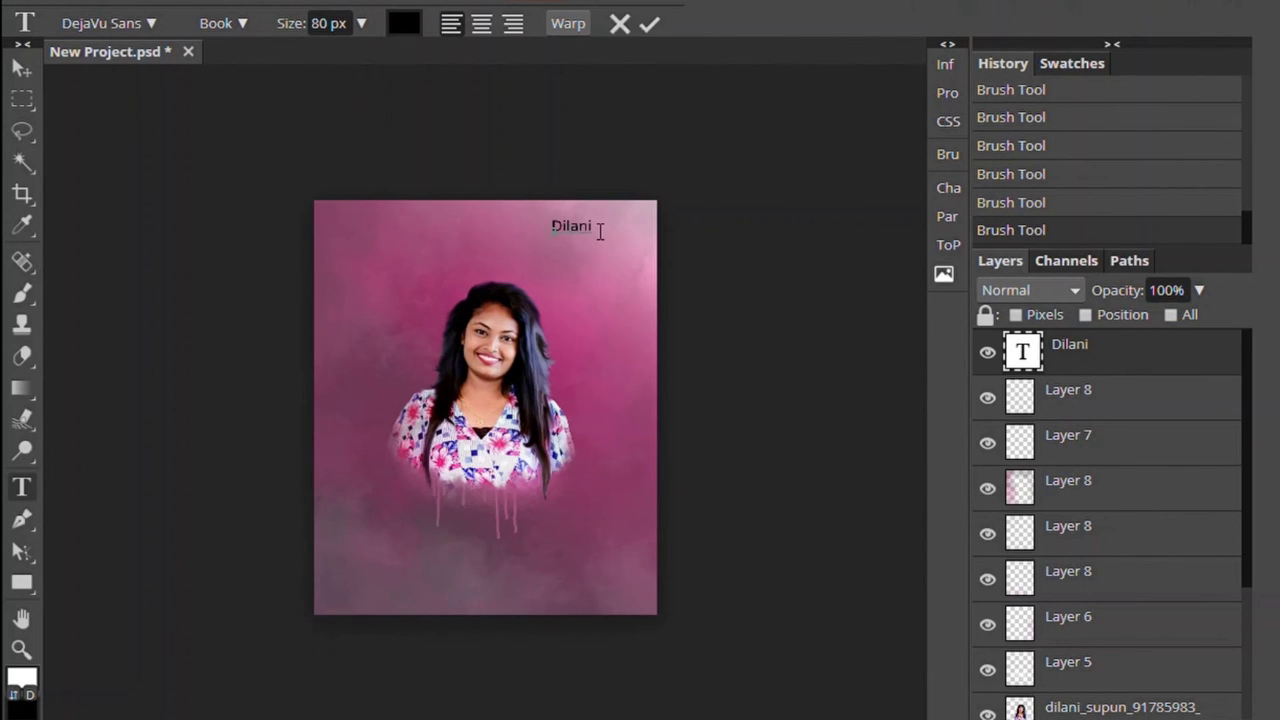
left_click(361, 23)
left_click_drag(345, 51, 357, 51)
left_click(403, 23)
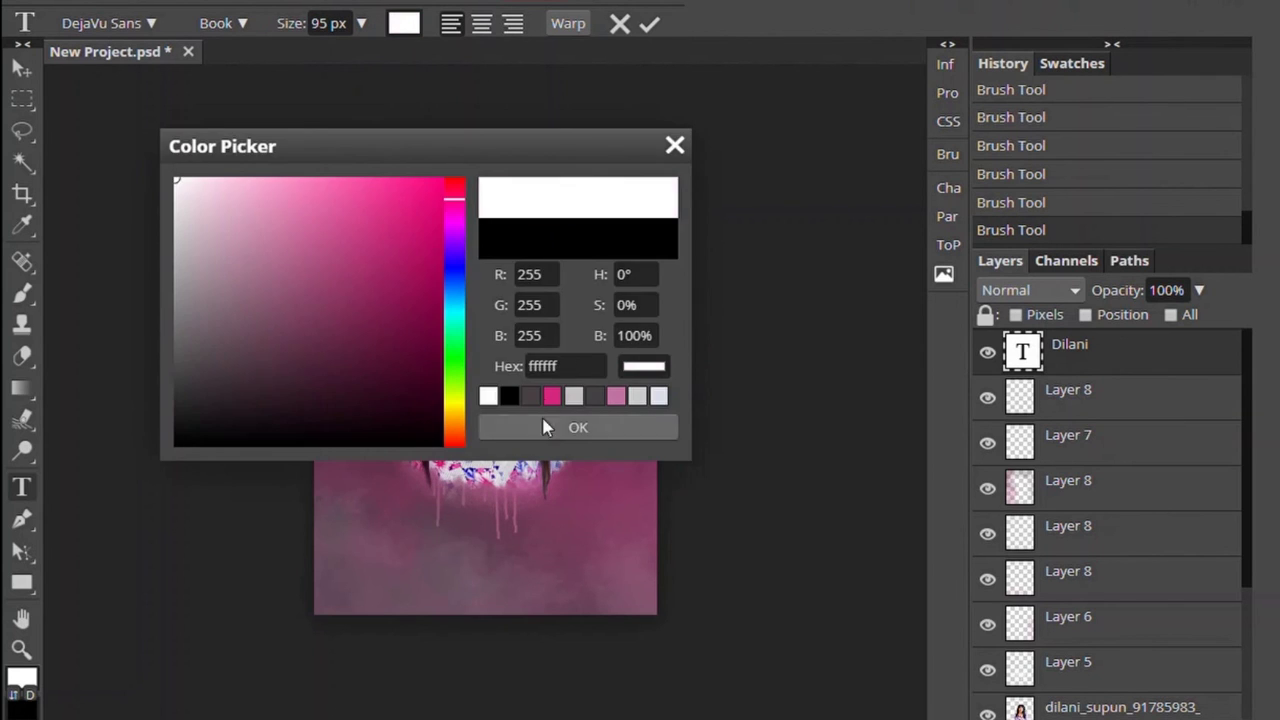
left_click(571, 423)
left_click(568, 23)
- Warp Dilani into a 20% arc and move it left of the face
left_click(290, 193)
left_click(300, 250)
left_click_drag(368, 280, 335, 280)
left_click(311, 437)
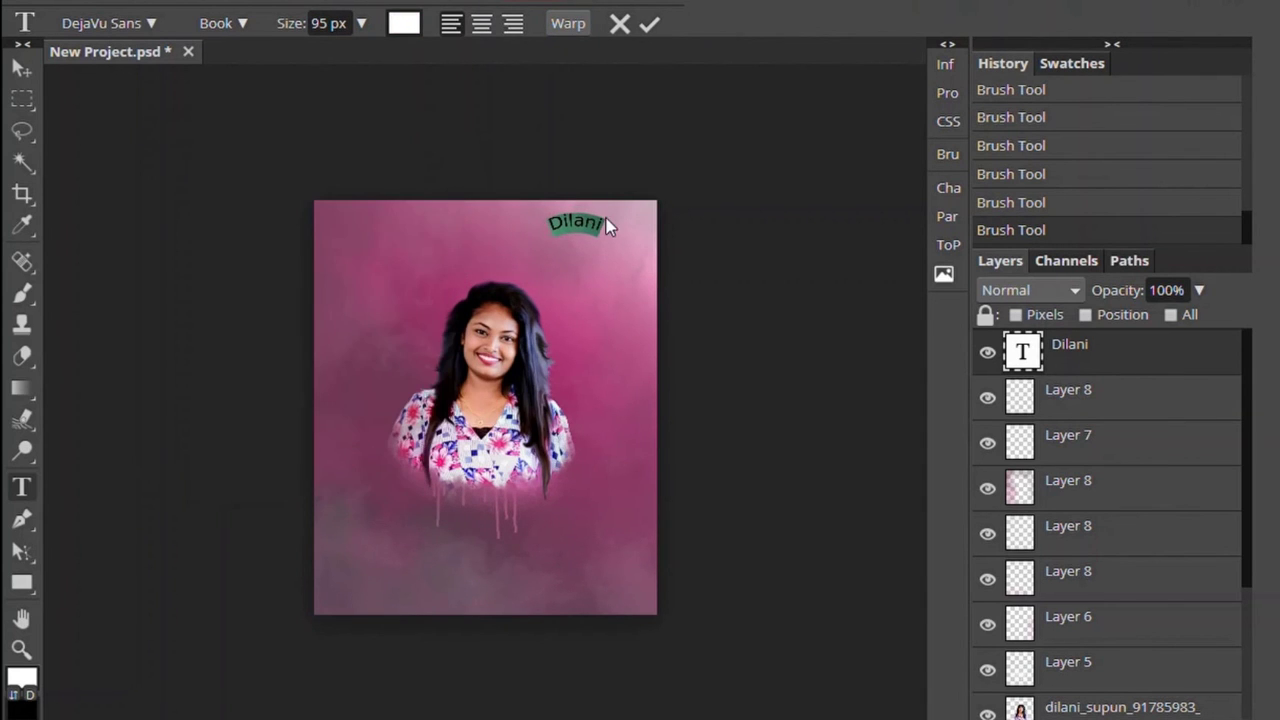
left_click(648, 23)
left_click(22, 68)
left_click_drag(575, 221, 395, 378)
- Change Dilani to the Macondo Swash C font and rotate it about -45°
double_click(395, 378)
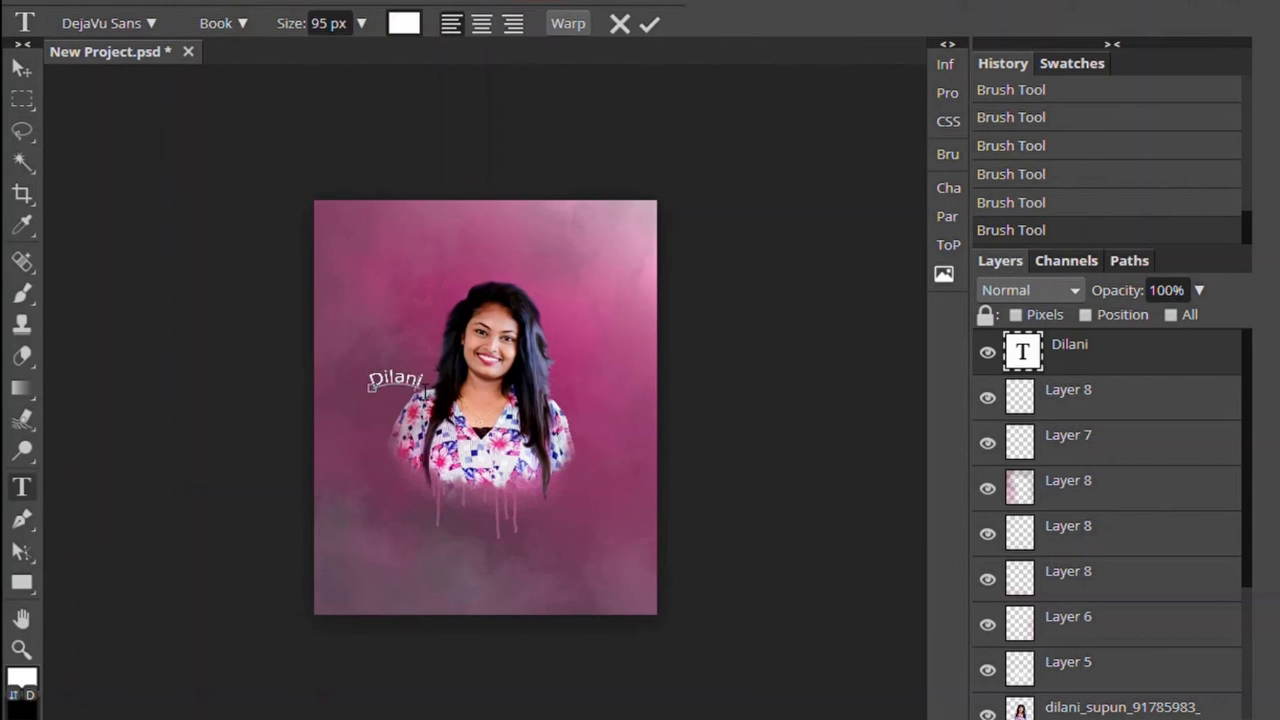
left_click(128, 23)
left_click(68, 186)
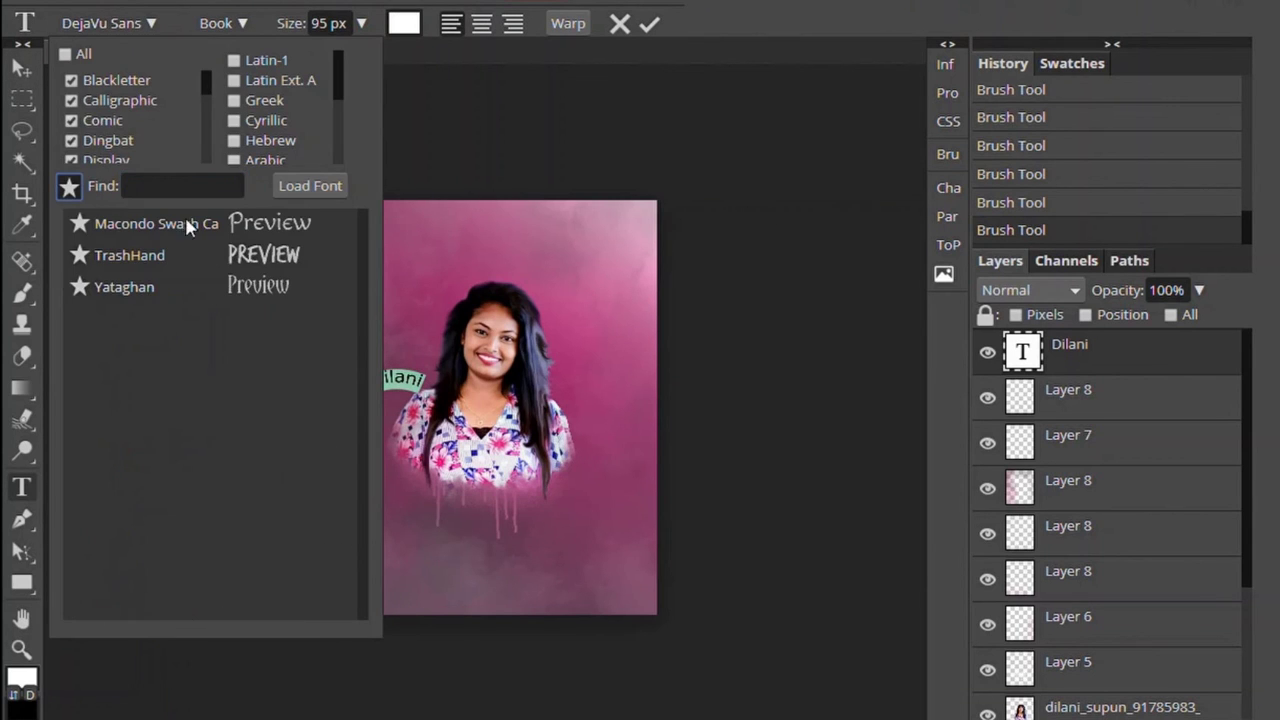
left_click(150, 223)
left_click(455, 293)
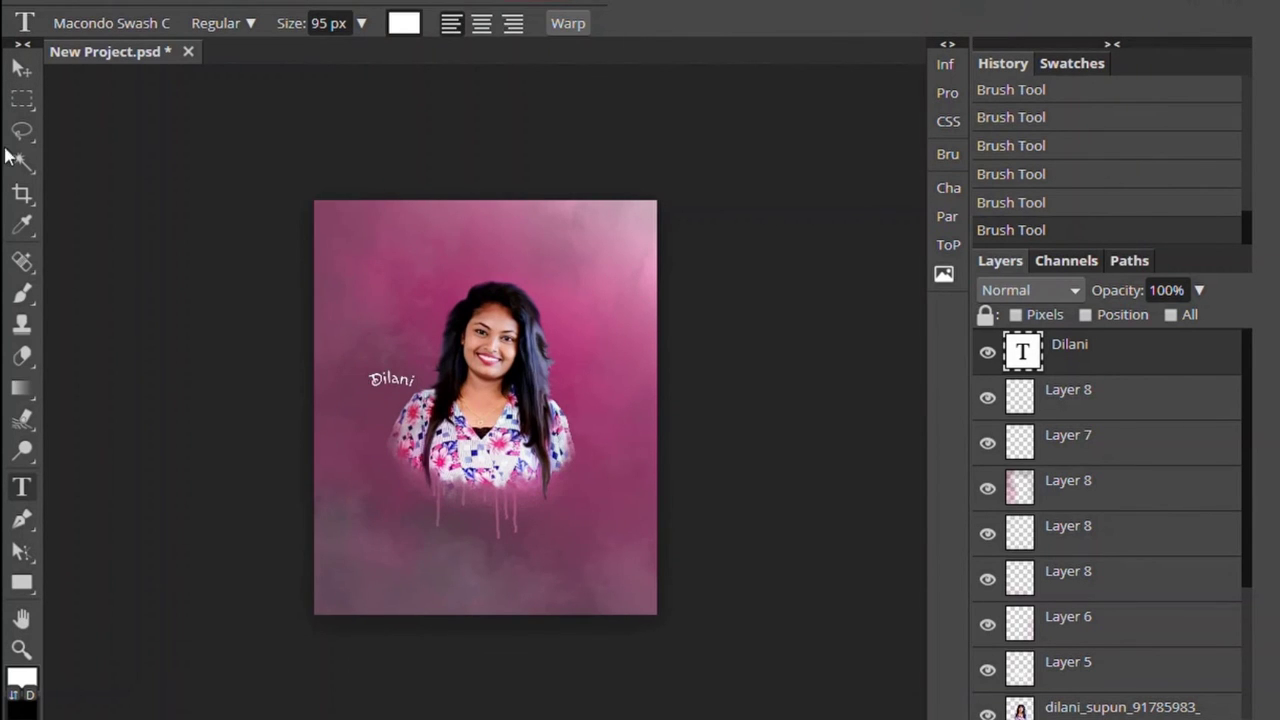
key("v")
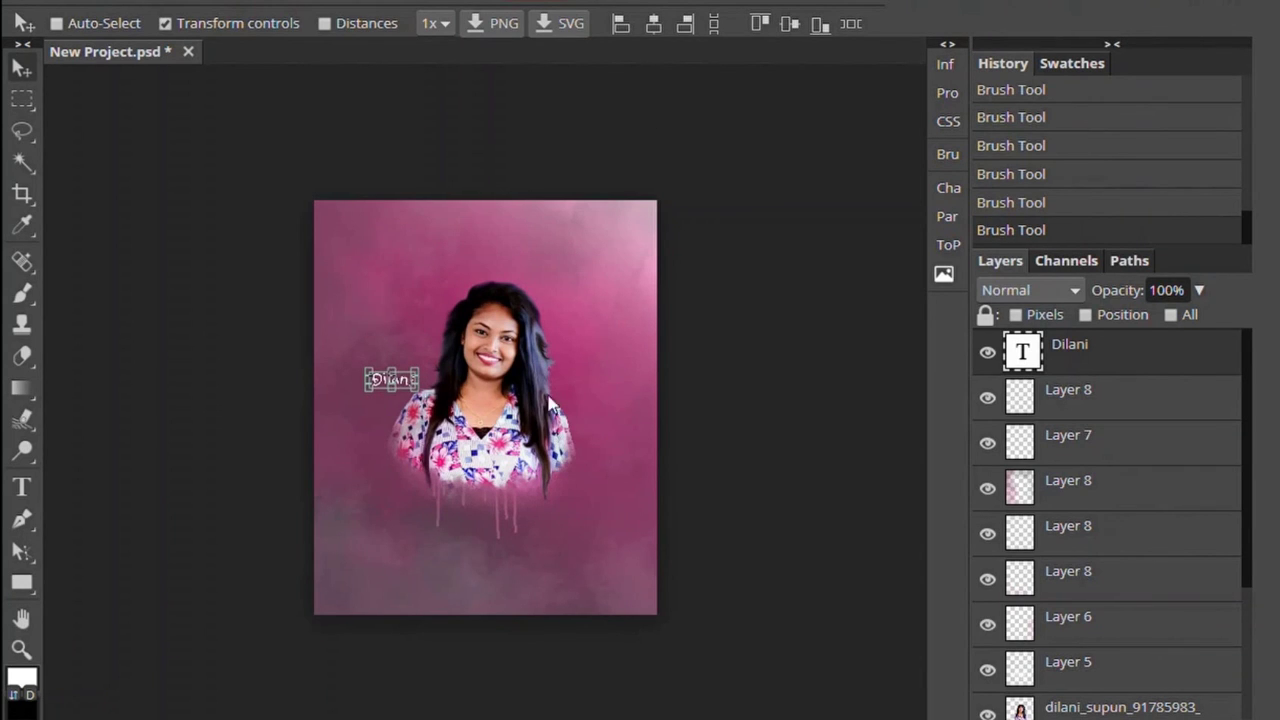
mouse_move(421, 378)
left_mouse_down()
mouse_move(416, 360)
mouse_move(430, 398)
left_mouse_up()
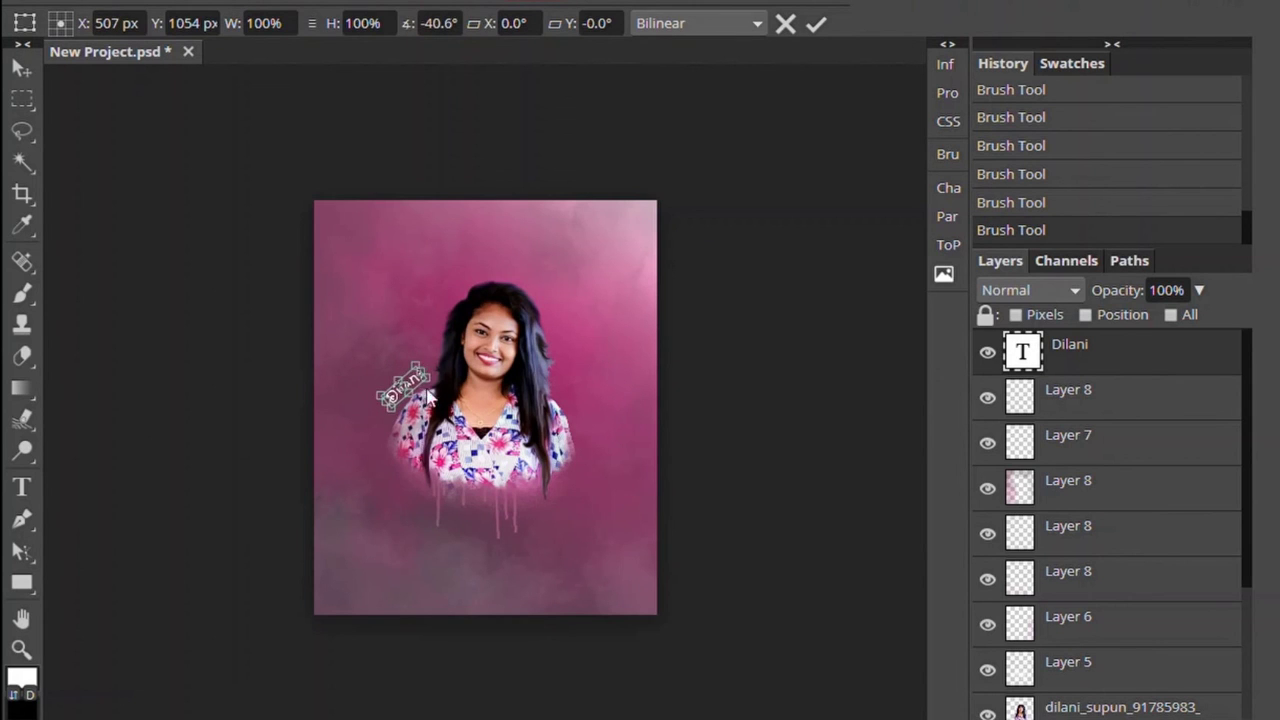
left_click(816, 23)
- Enlarge Dilani to 107 px, tilt it to a shallower angle, and add an empty layer above
key("t")
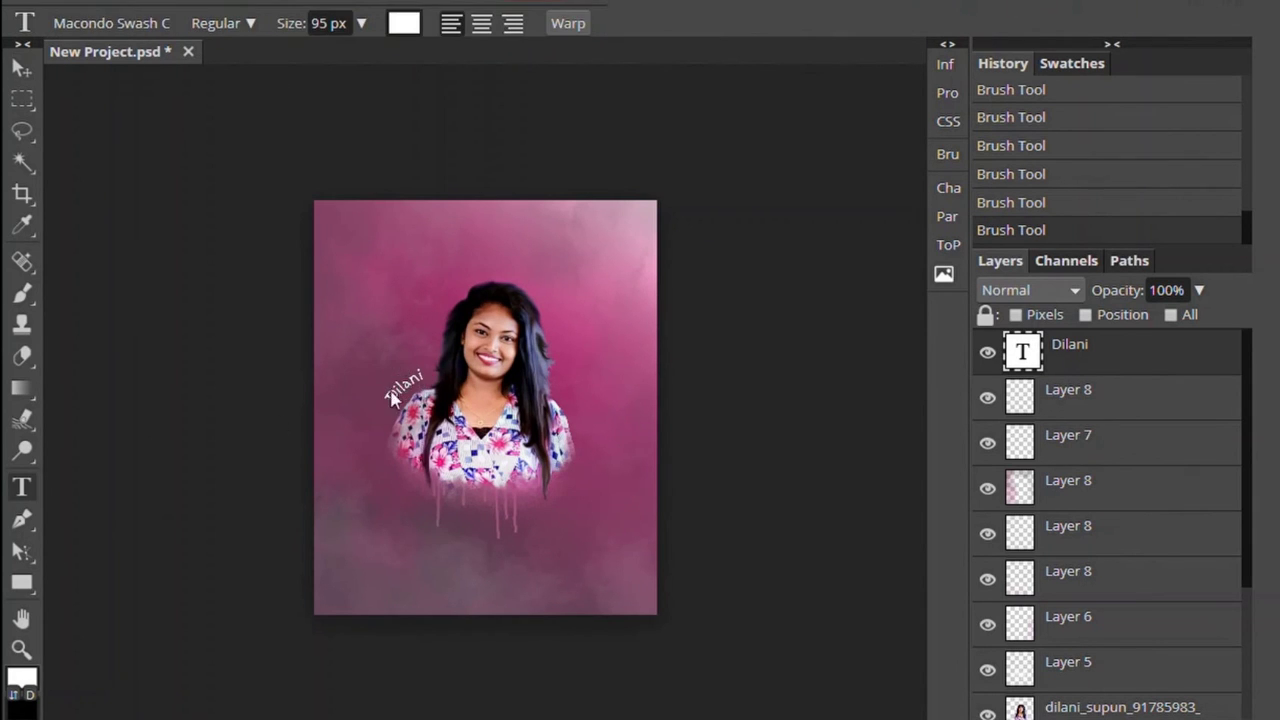
double_click(395, 392)
left_click(361, 23)
left_click_drag(357, 60, 362, 58)
left_click(22, 68)
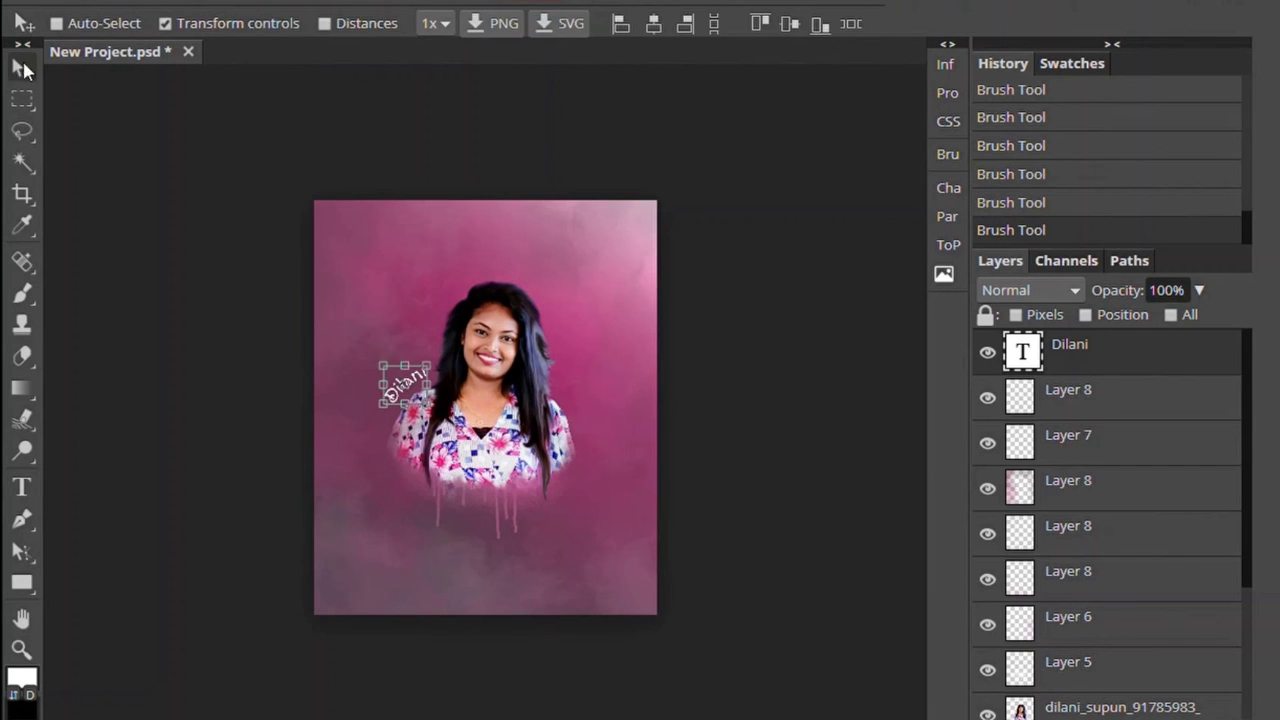
left_click_drag(432, 367, 438, 380)
left_click(817, 22)
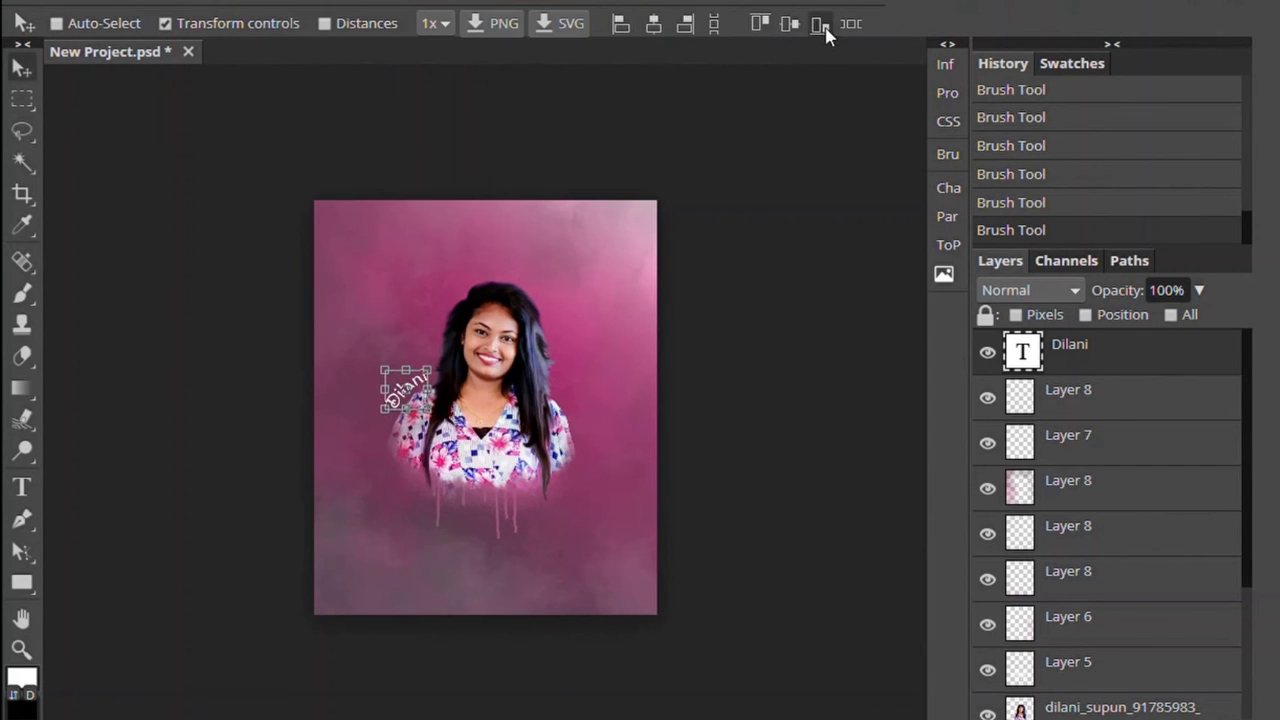
key("ctrl+shift+n")
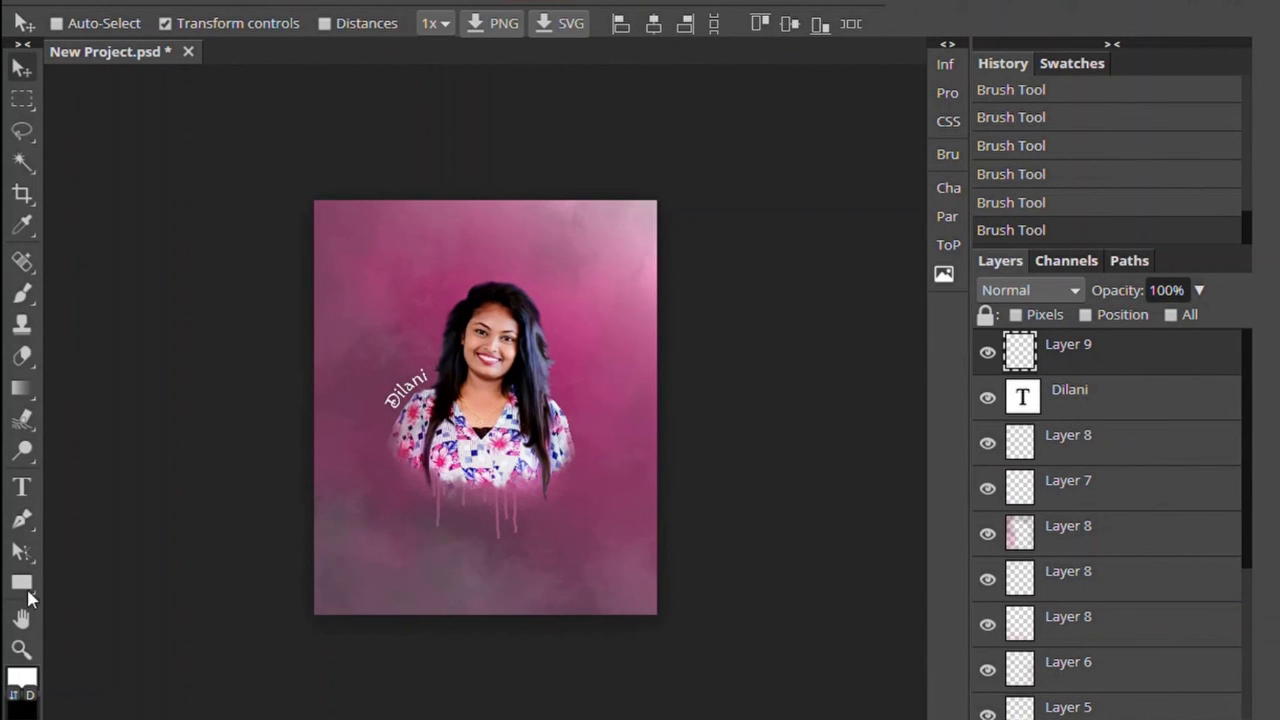
- Draw a no-fill, white-stroke rectangle just inside the canvas edges
key("u")
left_click(170, 23)
left_click(234, 60)
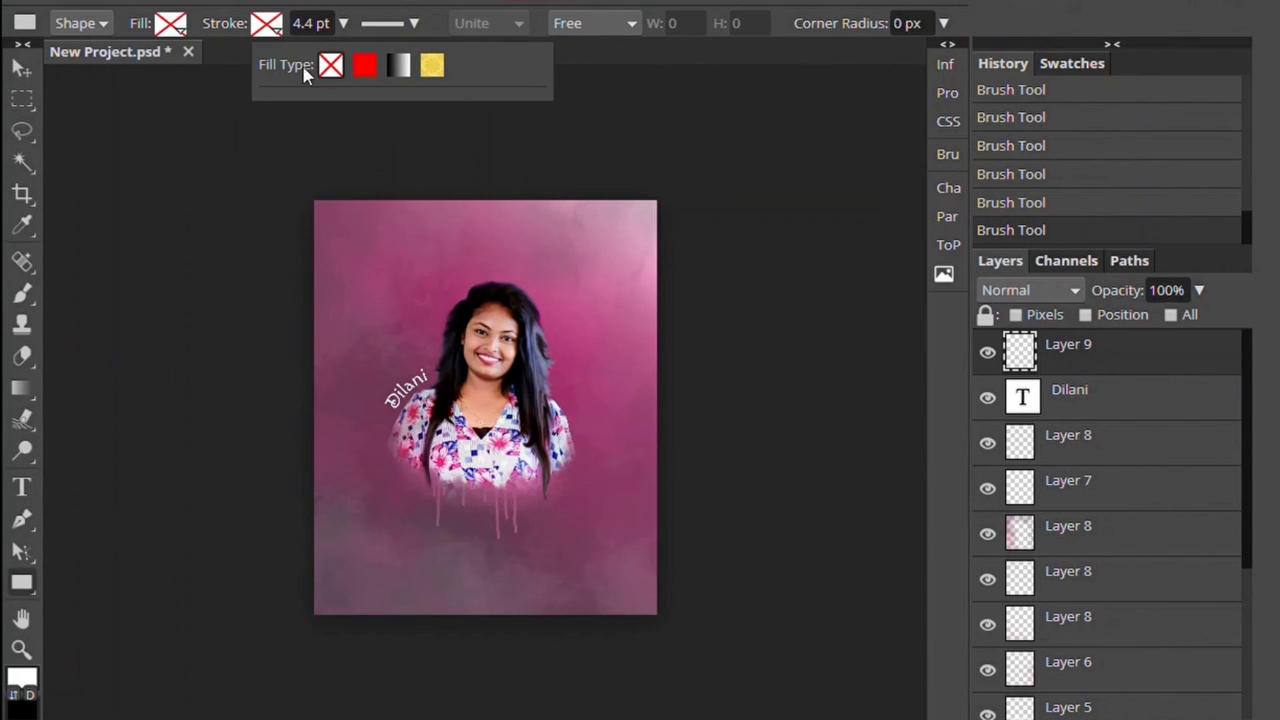
left_click(362, 66)
left_click(449, 134)
left_click_drag(327, 215, 661, 619)
- Commit the frame and stretch its bottom edge slightly lower
key("v")
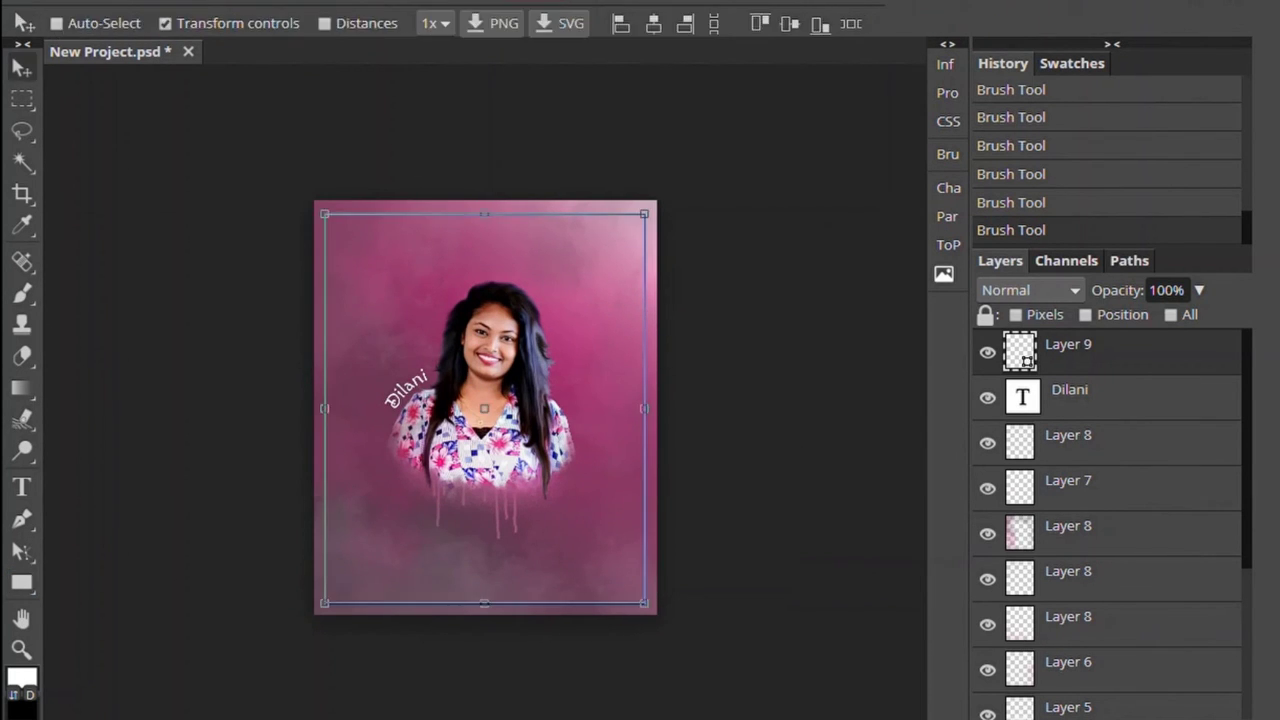
key("ctrl+alt+t")
key("Return")
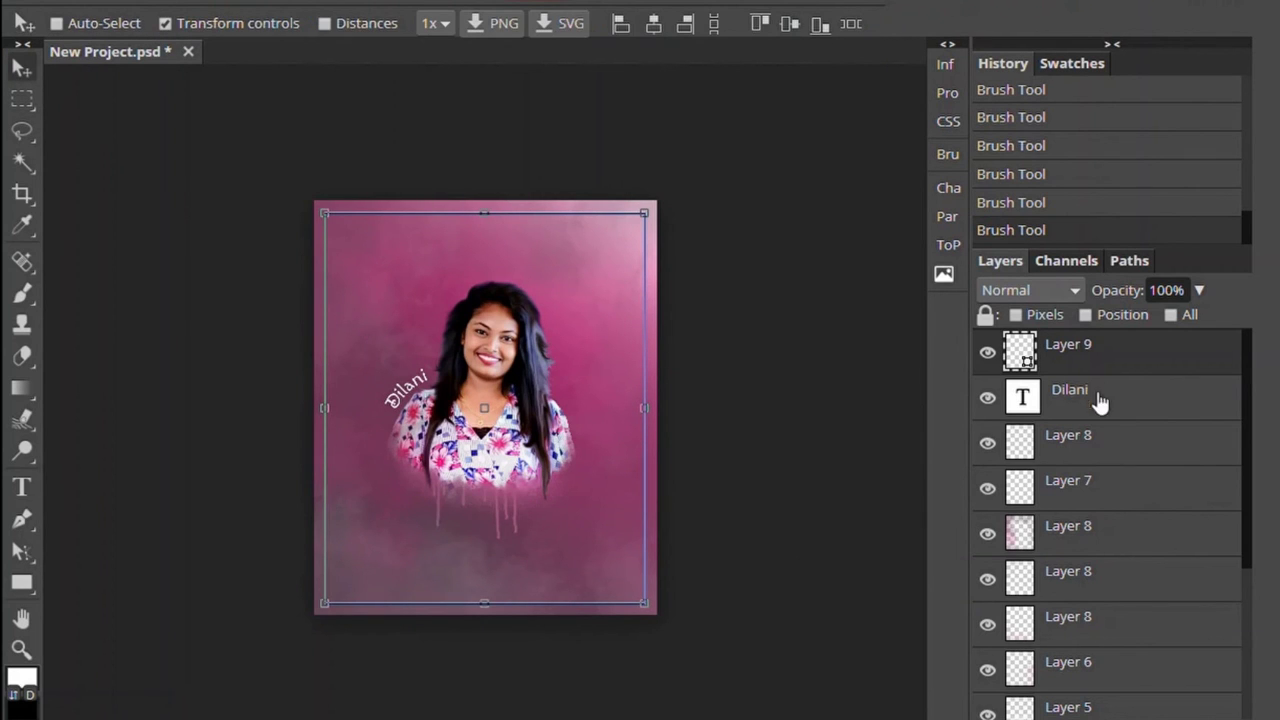
key("ctrl+plus")
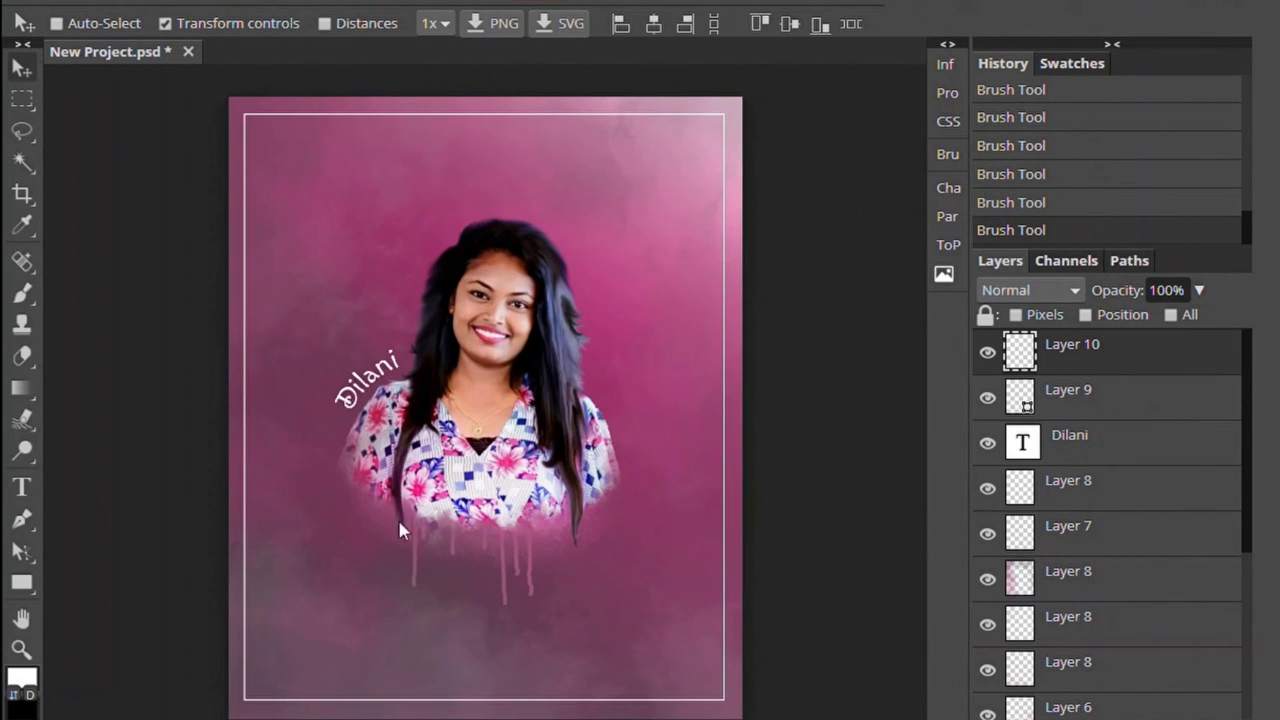
key("alt+bracketleft")
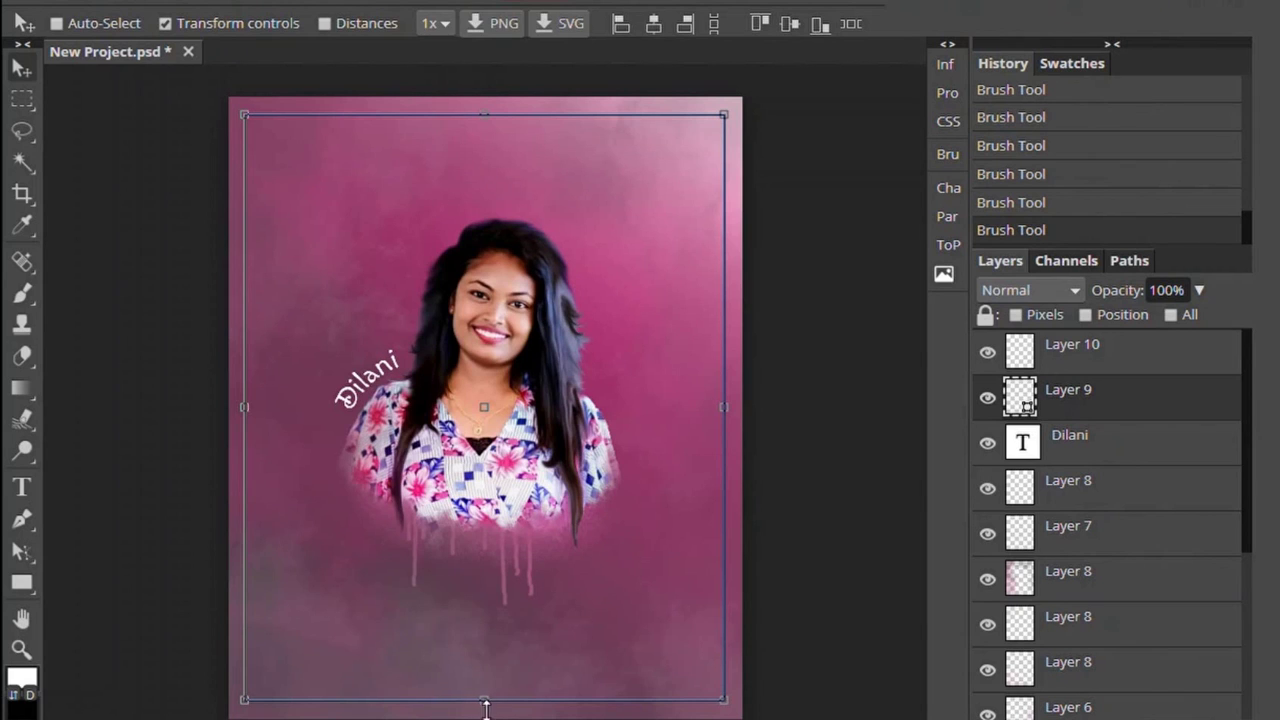
left_click_drag(485, 706, 485, 709)
left_click(1060, 357)
- Type the 'Art Work By' credit text and size it to 50 px
key("t")
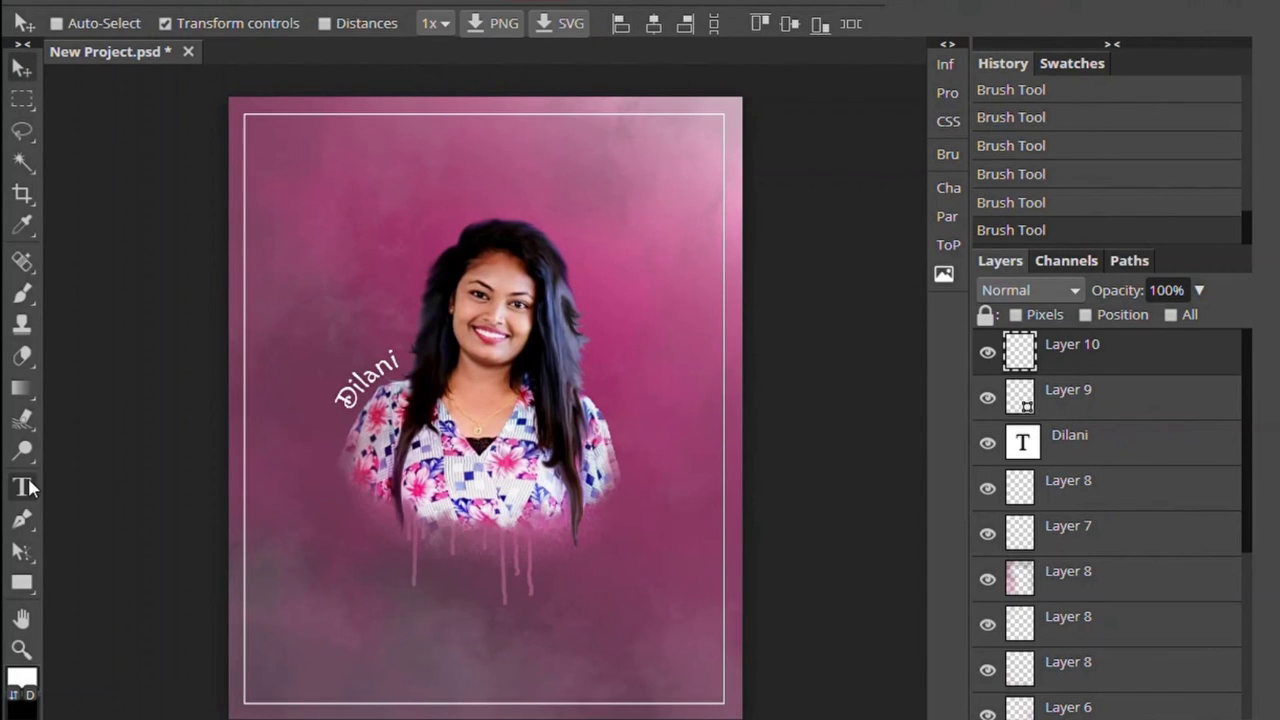
left_click(579, 125)
type("Art Work By:")
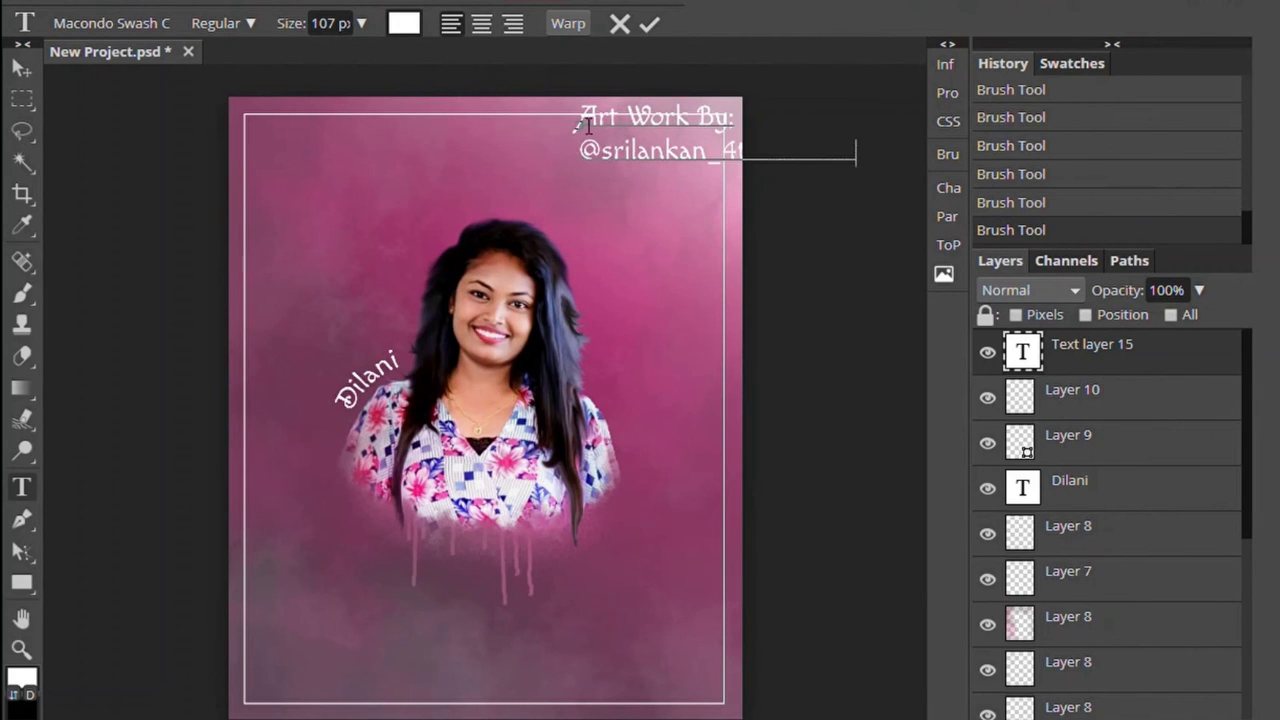
key("ctrl+a")
left_click_drag(361, 23, 337, 57)
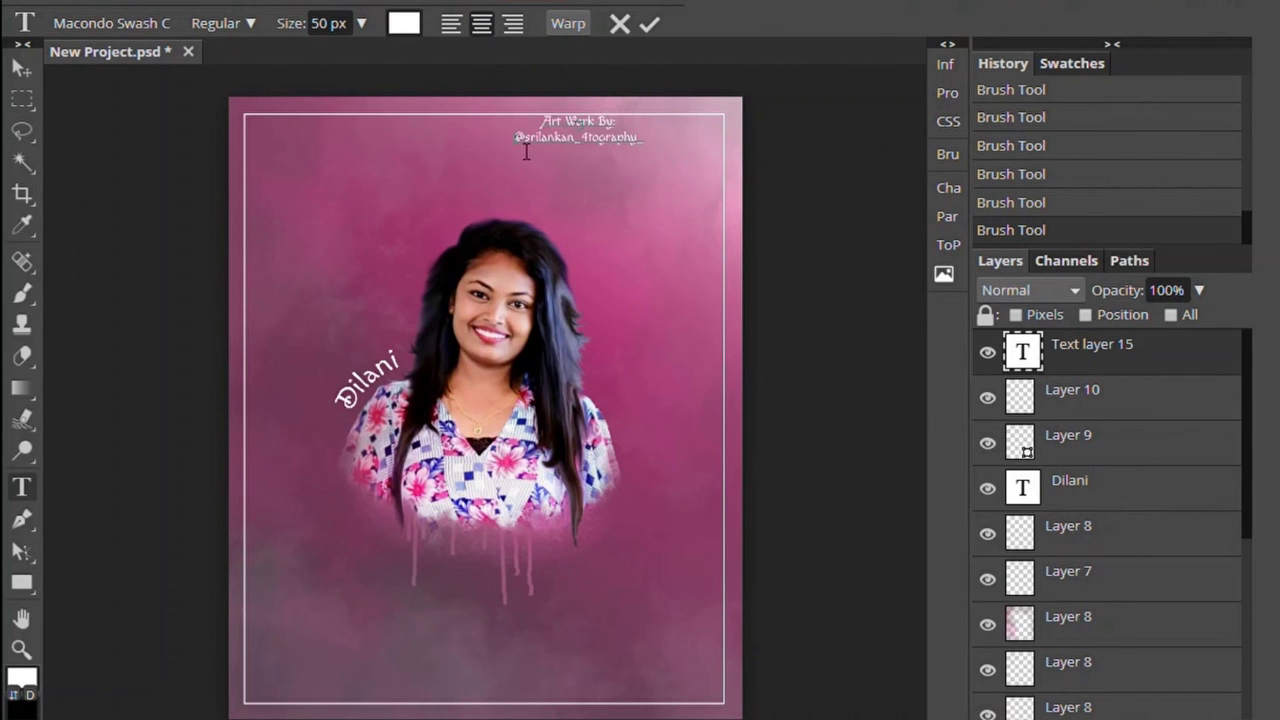
- Add 'insta :' before the Instagram handle and set the handle in Lusitana
left_click(526, 150)
type("insta :")
left_click_drag(531, 148, 662, 140)
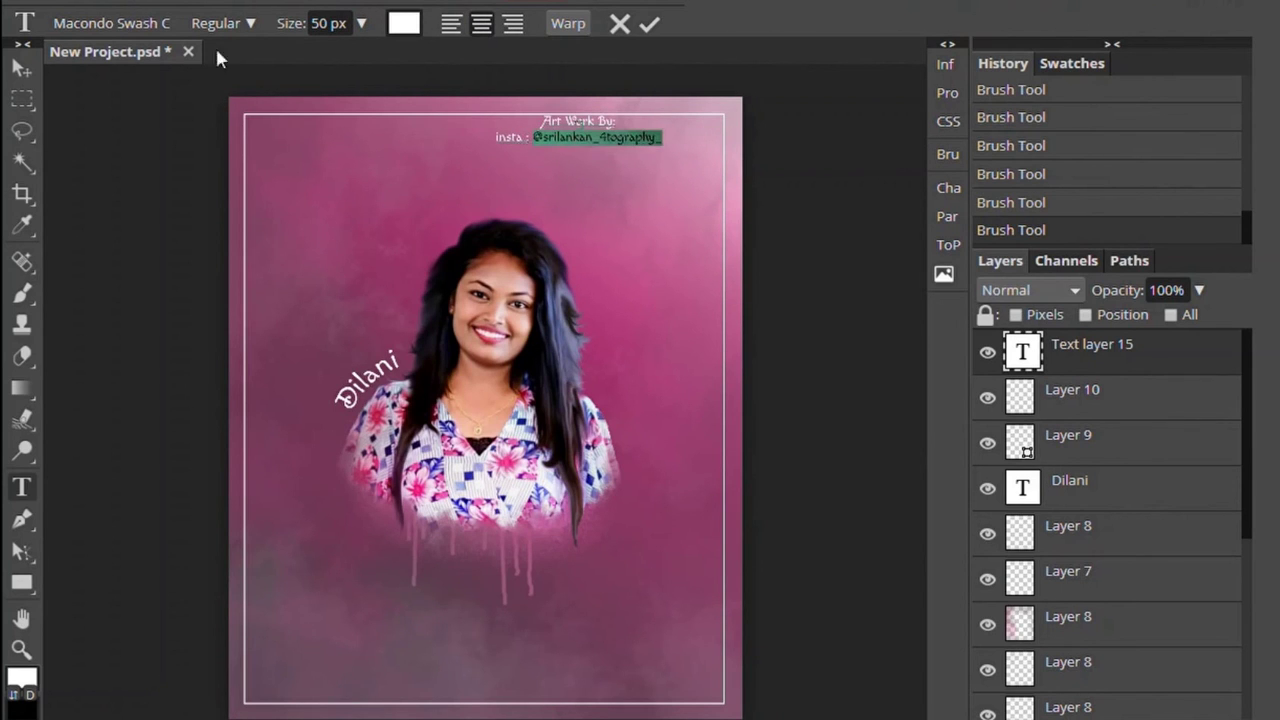
left_click(110, 22)
left_click(270, 399)
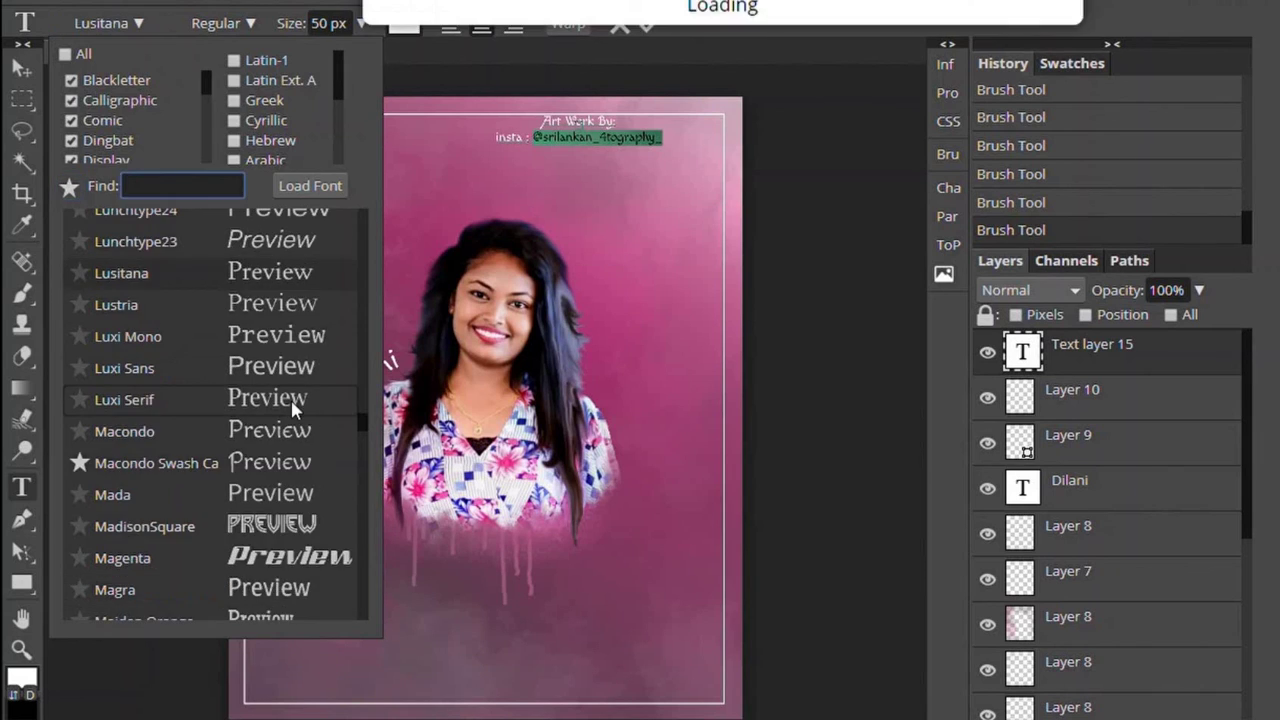
- Move the credit into the bottom-right corner inside the frame
key("Escape")
key("v")
mouse_move(654, 148)
left_mouse_down()
mouse_move(709, 702)
mouse_move(691, 682)
left_mouse_up()
key("alt+bracketleft")
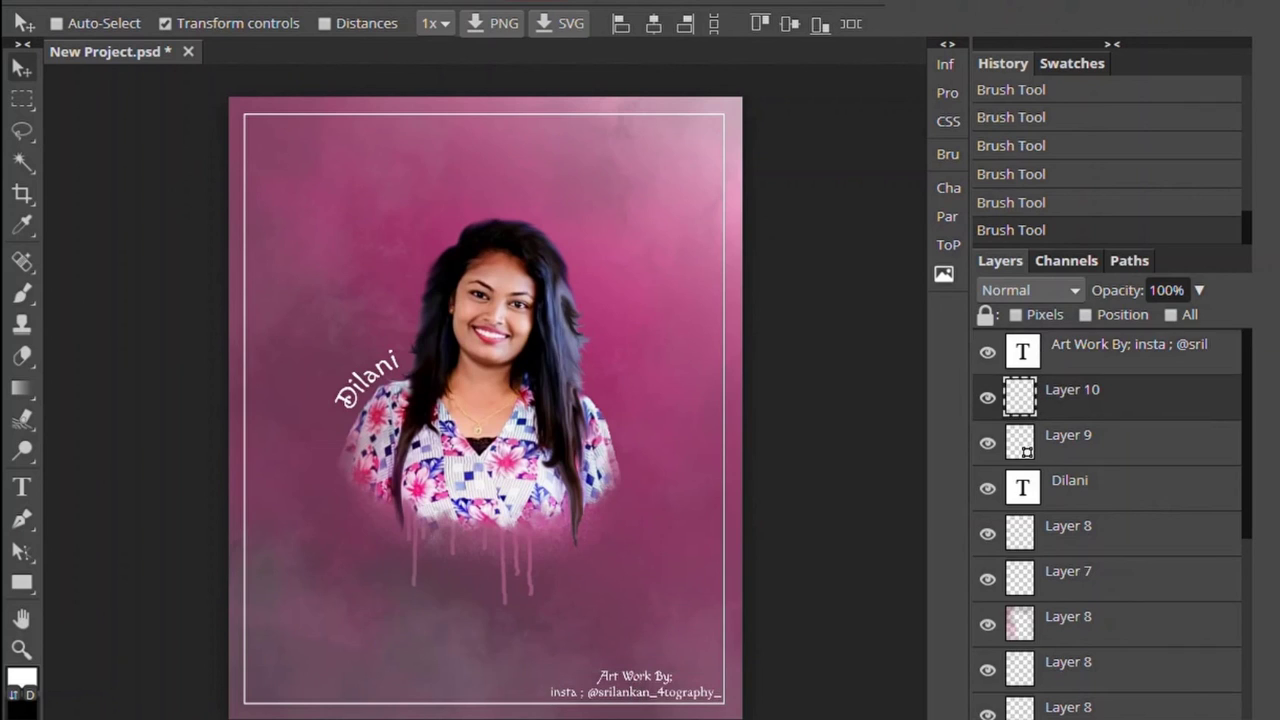